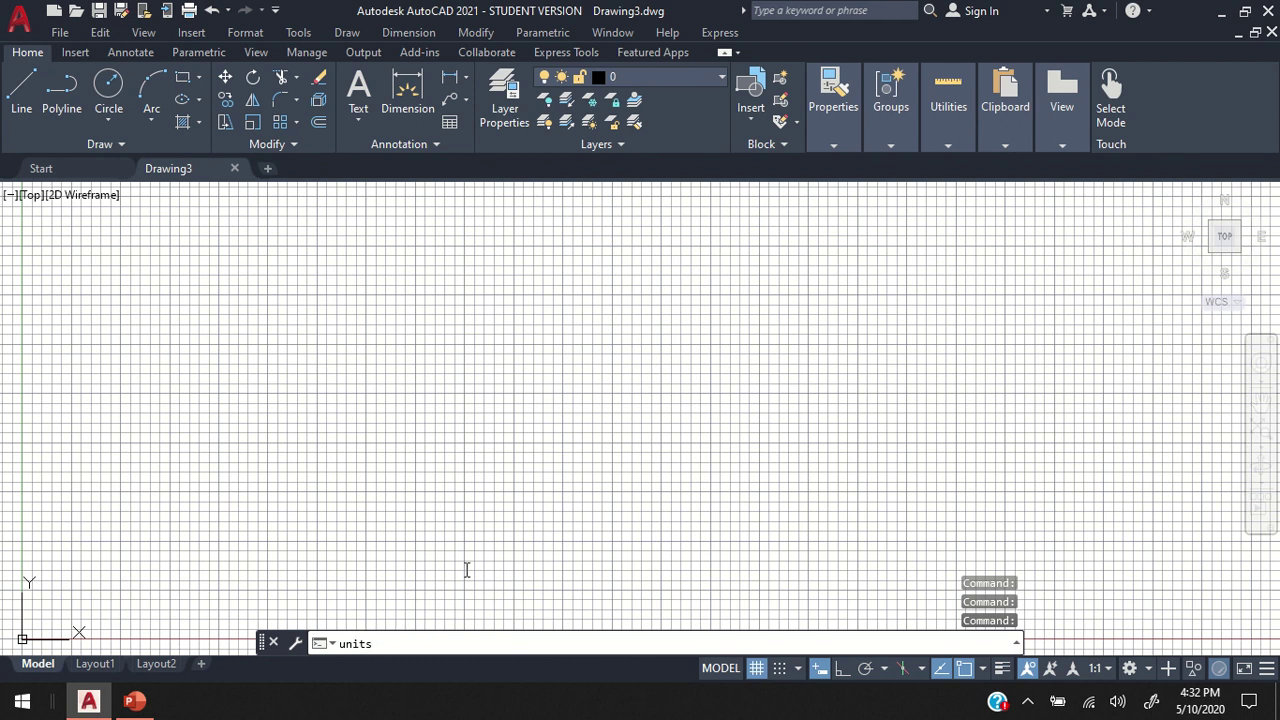
# Set the length precision to 0 and the insertion scale to Millimeters in the drawing units, and turn off the grid
pyautogui.press('Return')
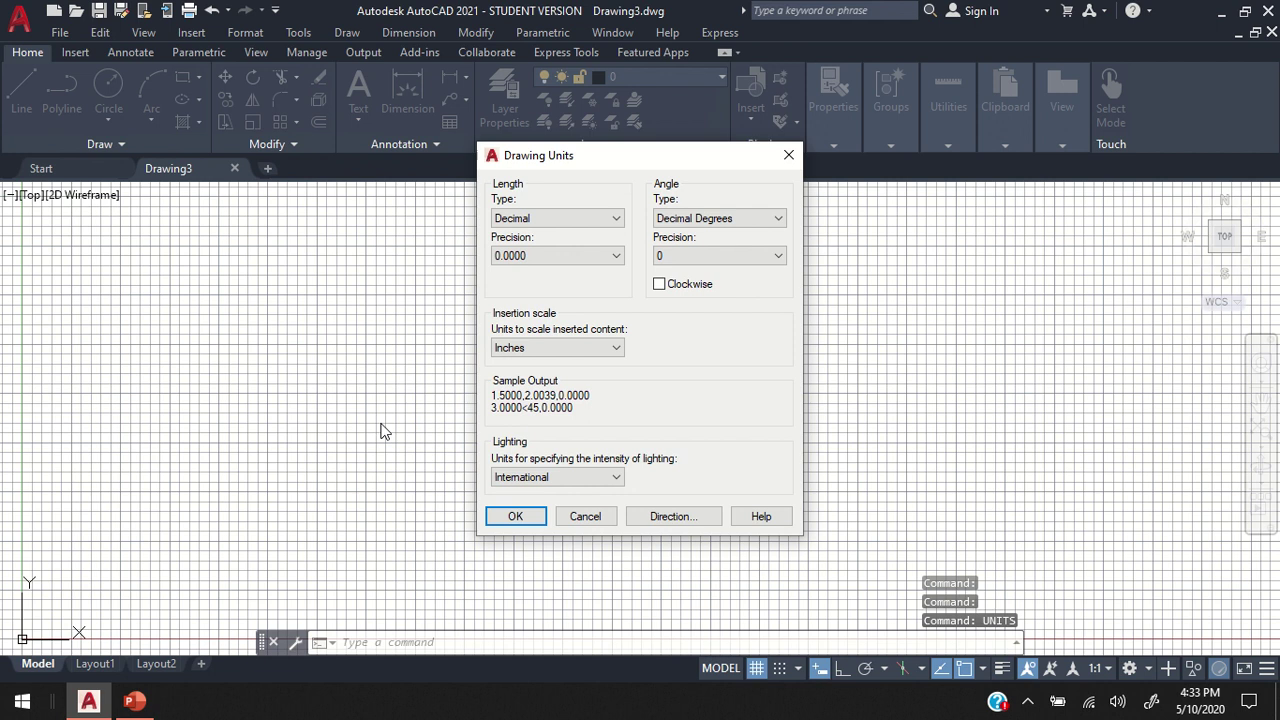
pyautogui.click(522, 258)
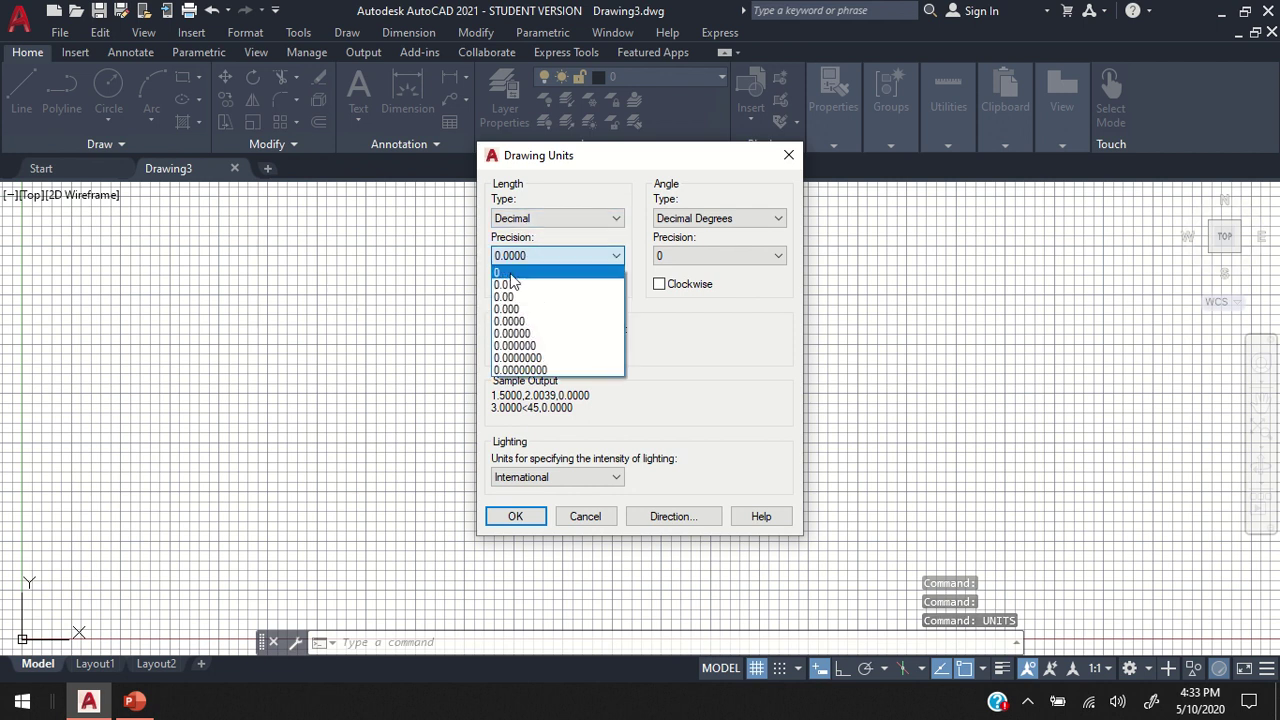
pyautogui.click(512, 280)
pyautogui.click(528, 348)
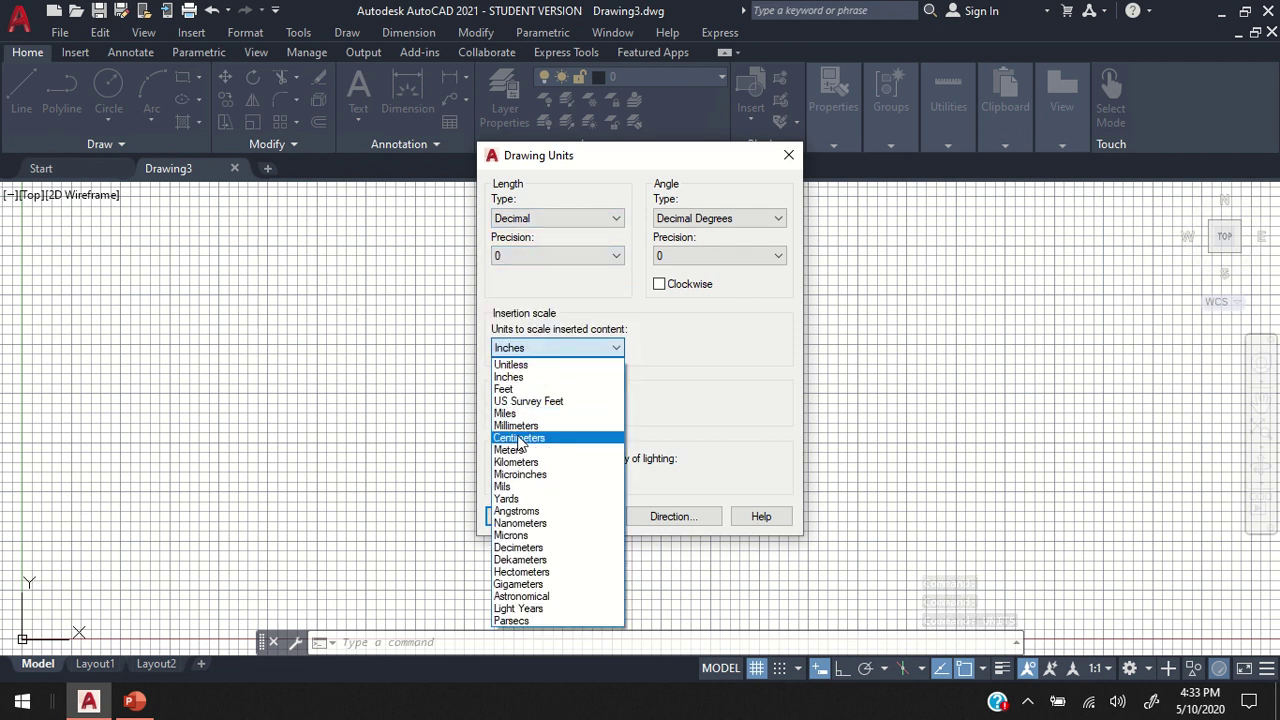
pyautogui.click(520, 426)
pyautogui.click(518, 516)
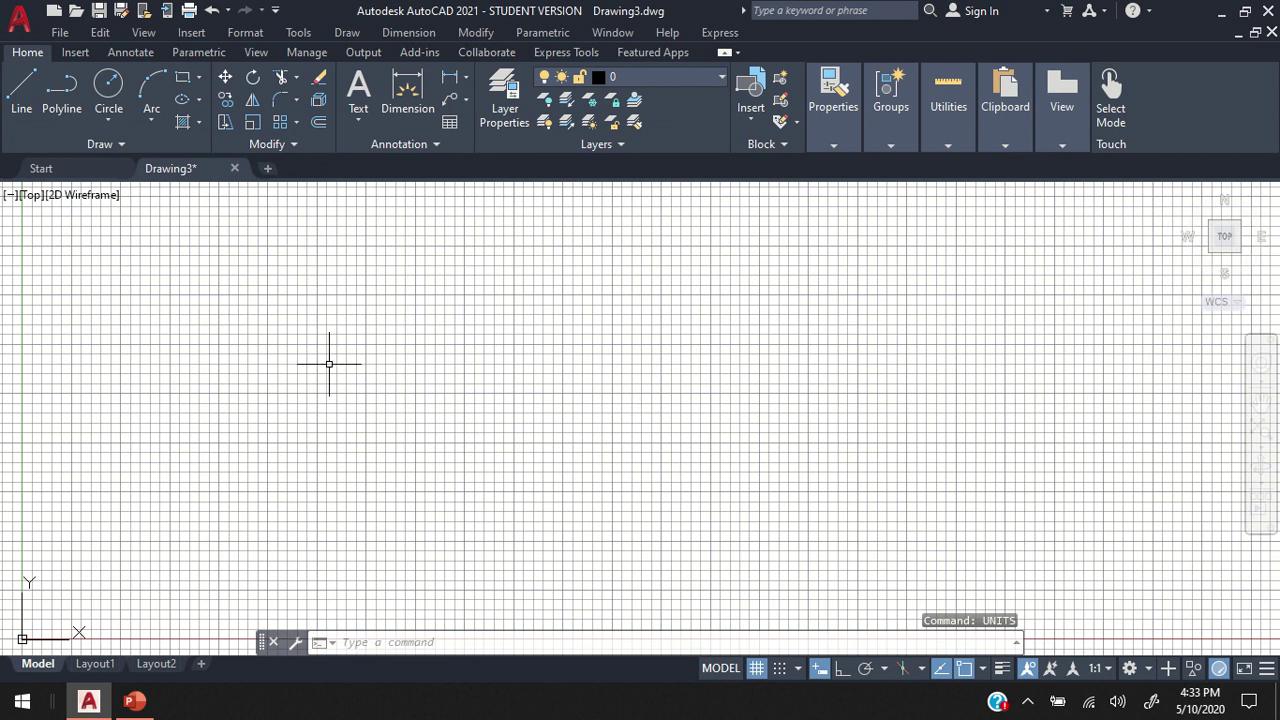
pyautogui.click(757, 668)
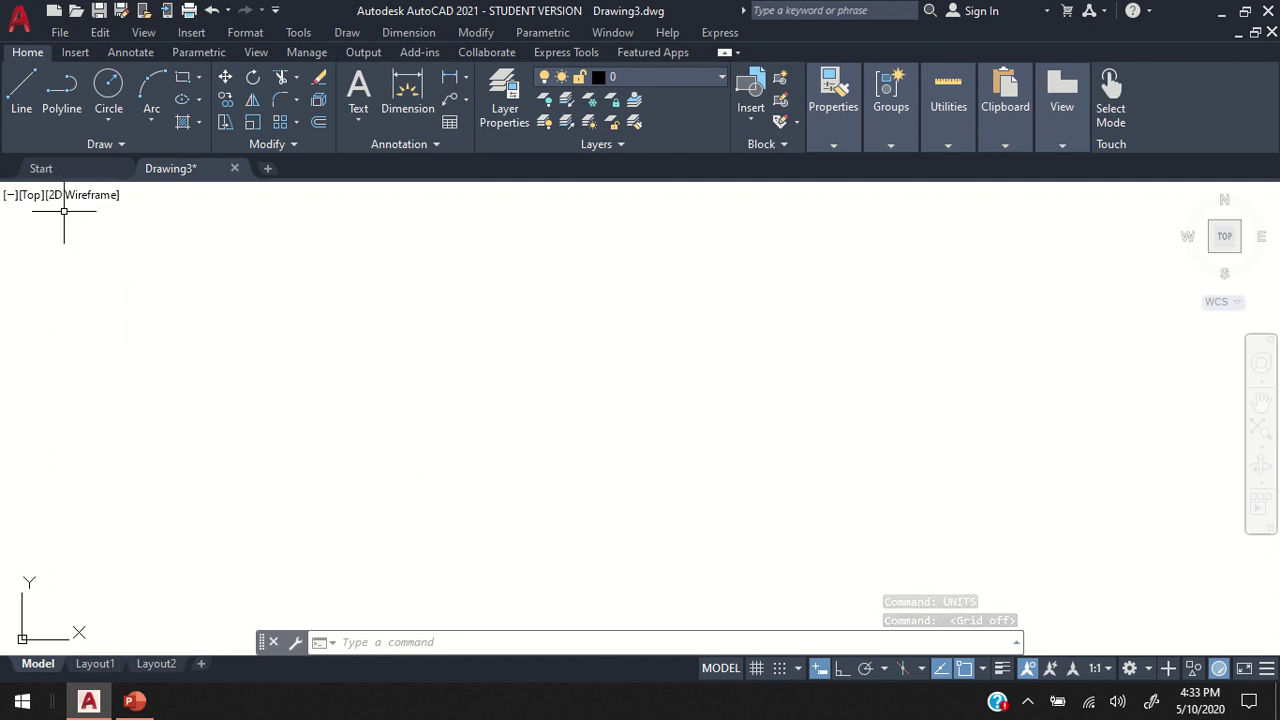
pyautogui.press('Escape')
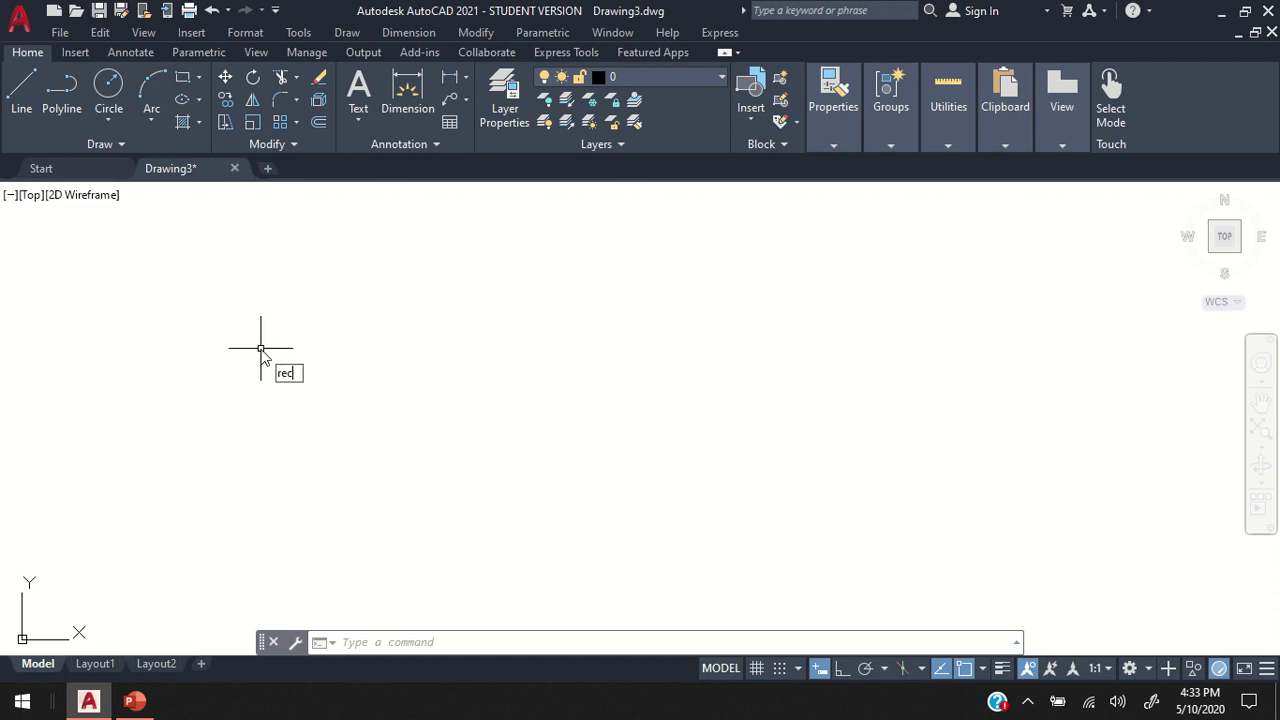
# Draw two overlapping rectangles, each about 4 by 3 mm, with the second offset up and to the right of the first
pyautogui.press('Return')
pyautogui.click(297, 366)
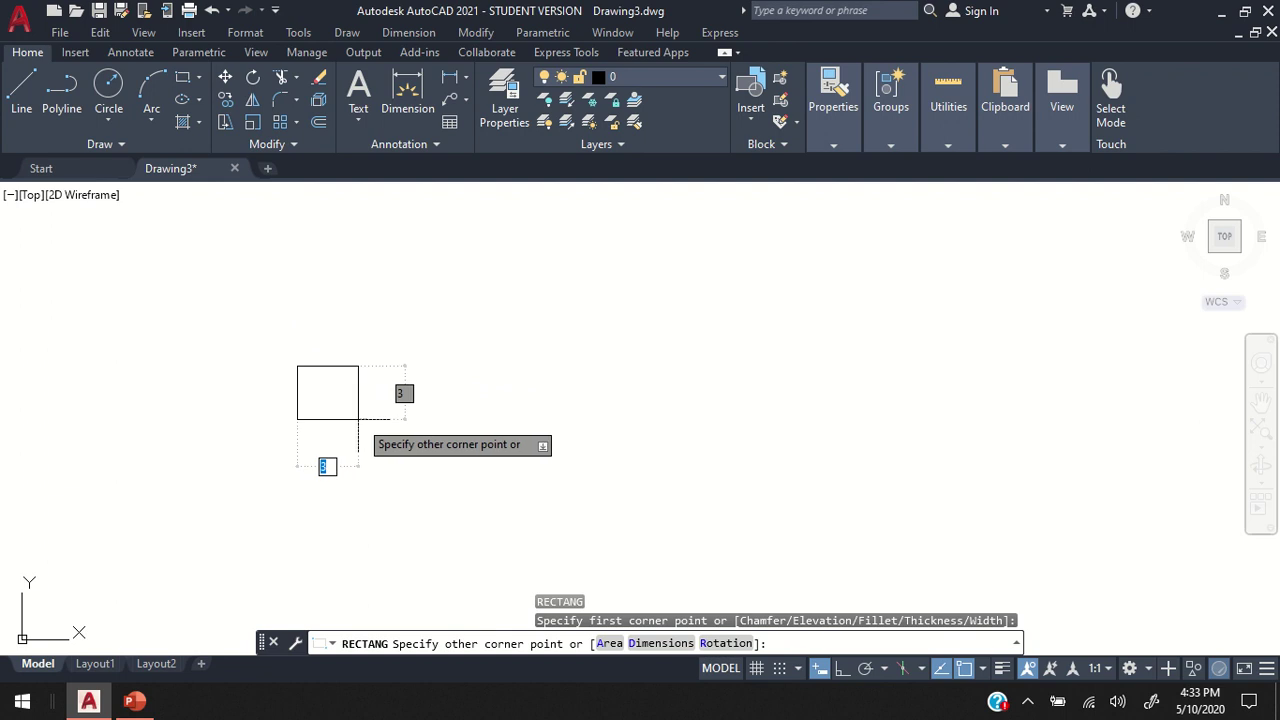
pyautogui.click(369, 418)
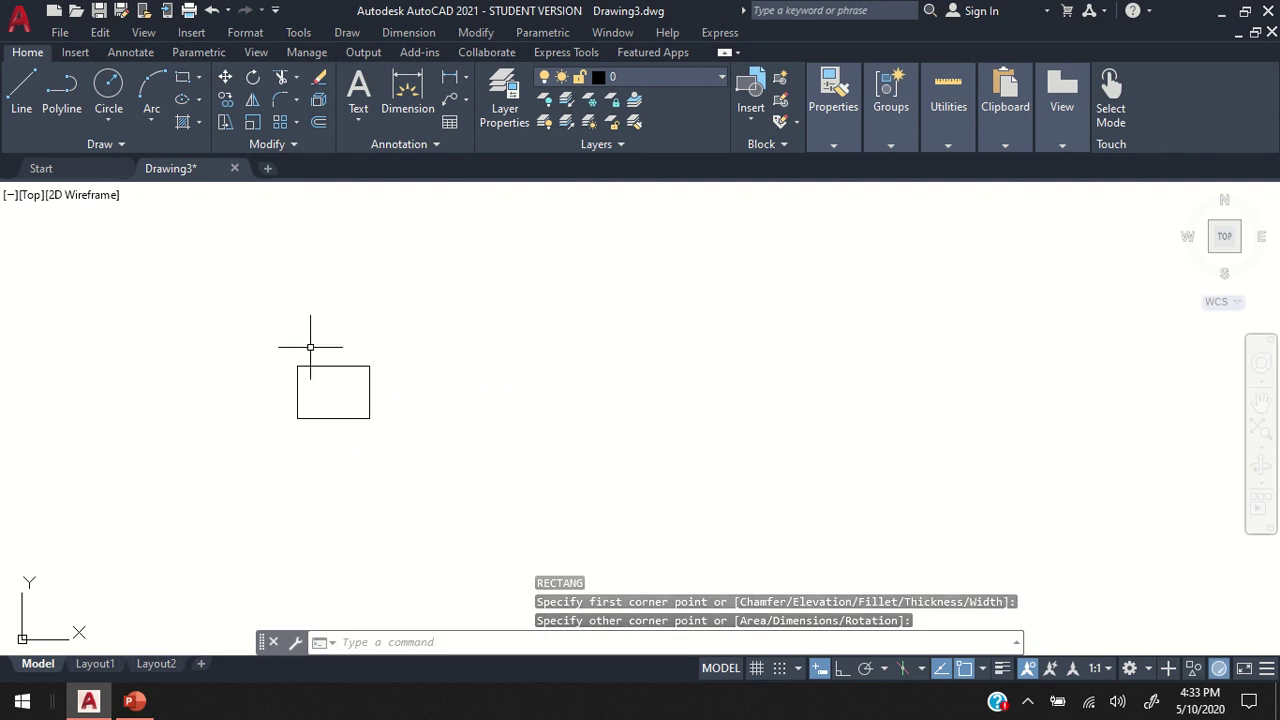
pyautogui.write('rec')
pyautogui.press('Return')
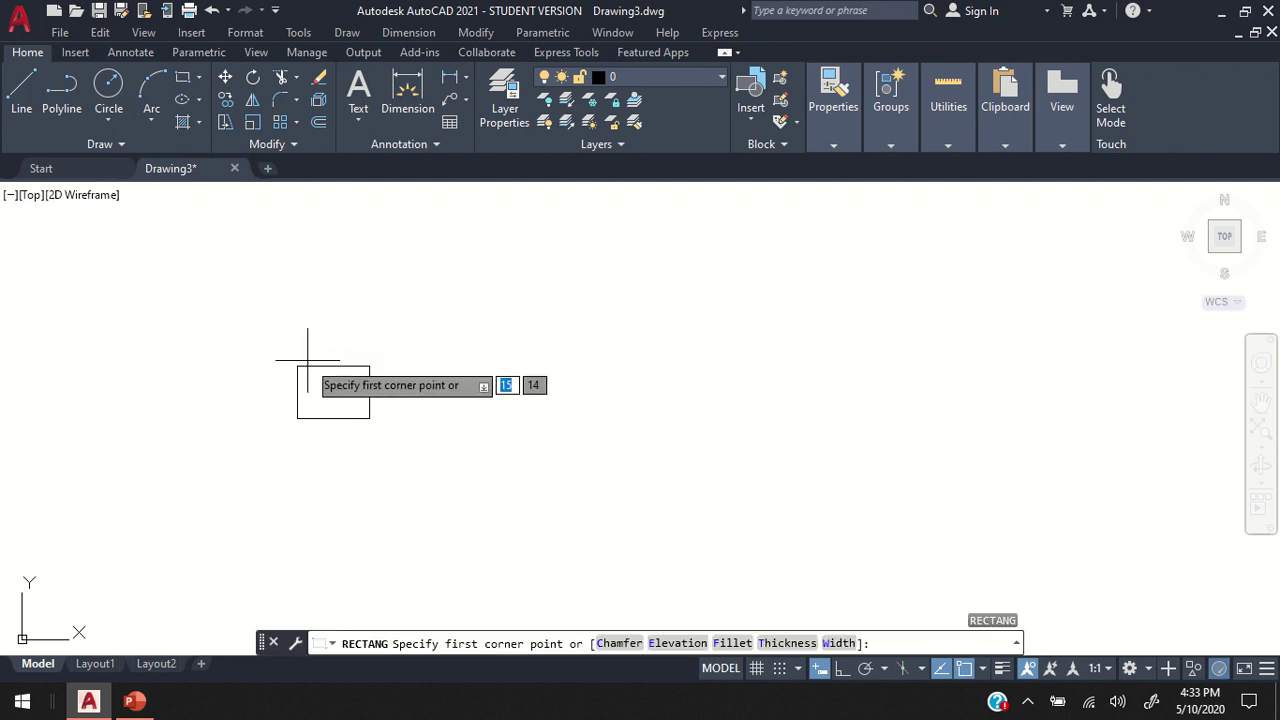
pyautogui.click(332, 344)
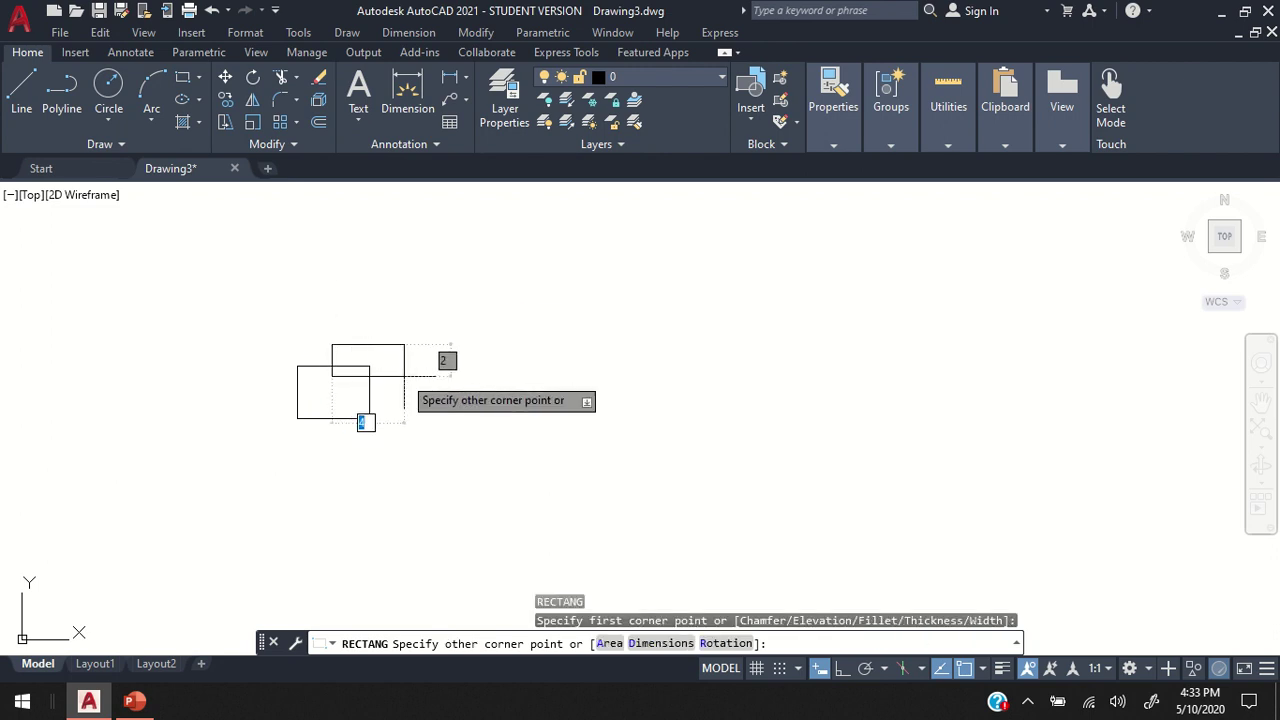
pyautogui.click(405, 398)
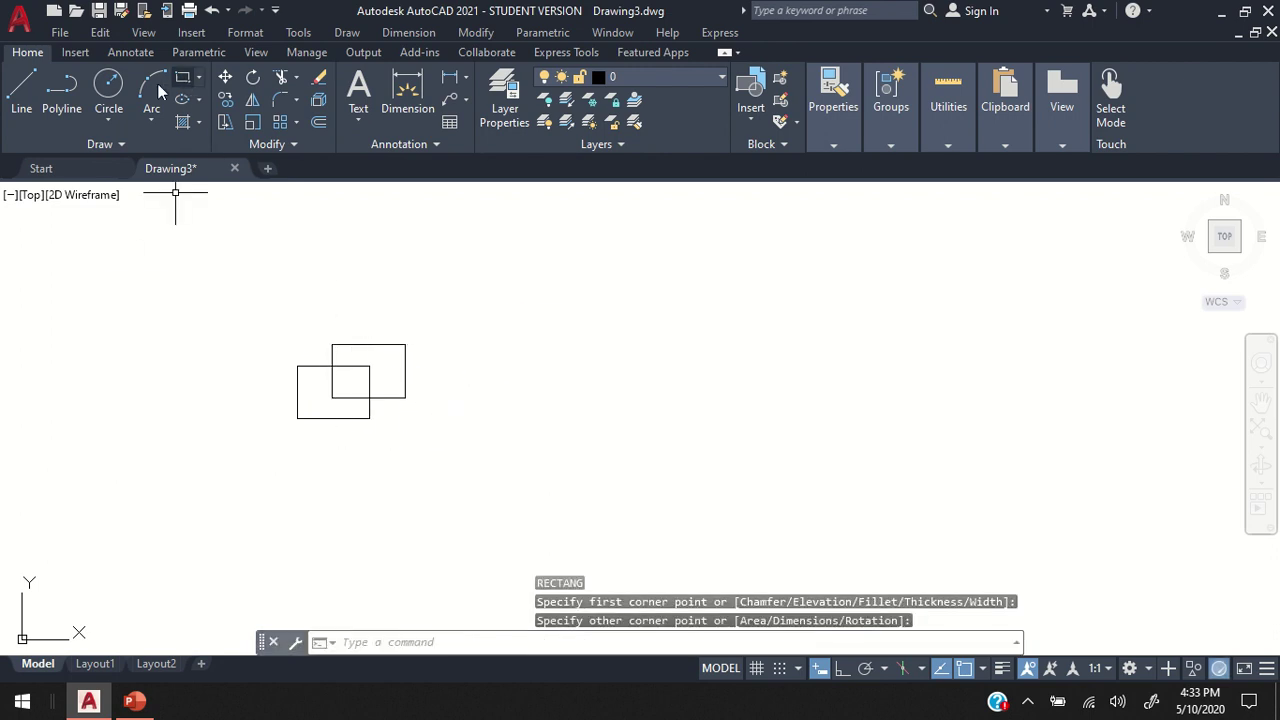
# Draw a circle with a radius of about 2 mm centred on the lower-left corner of the first rectangle
pyautogui.click(108, 85)
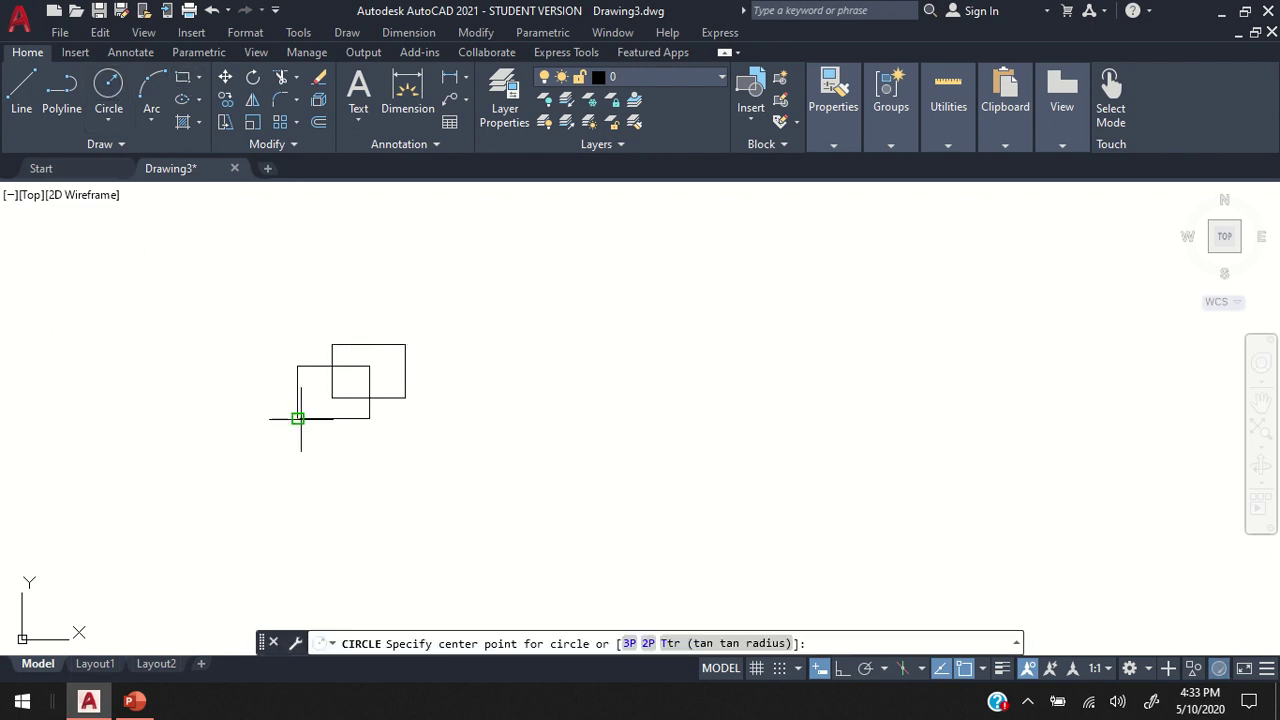
pyautogui.click(297, 418)
pyautogui.click(289, 447)
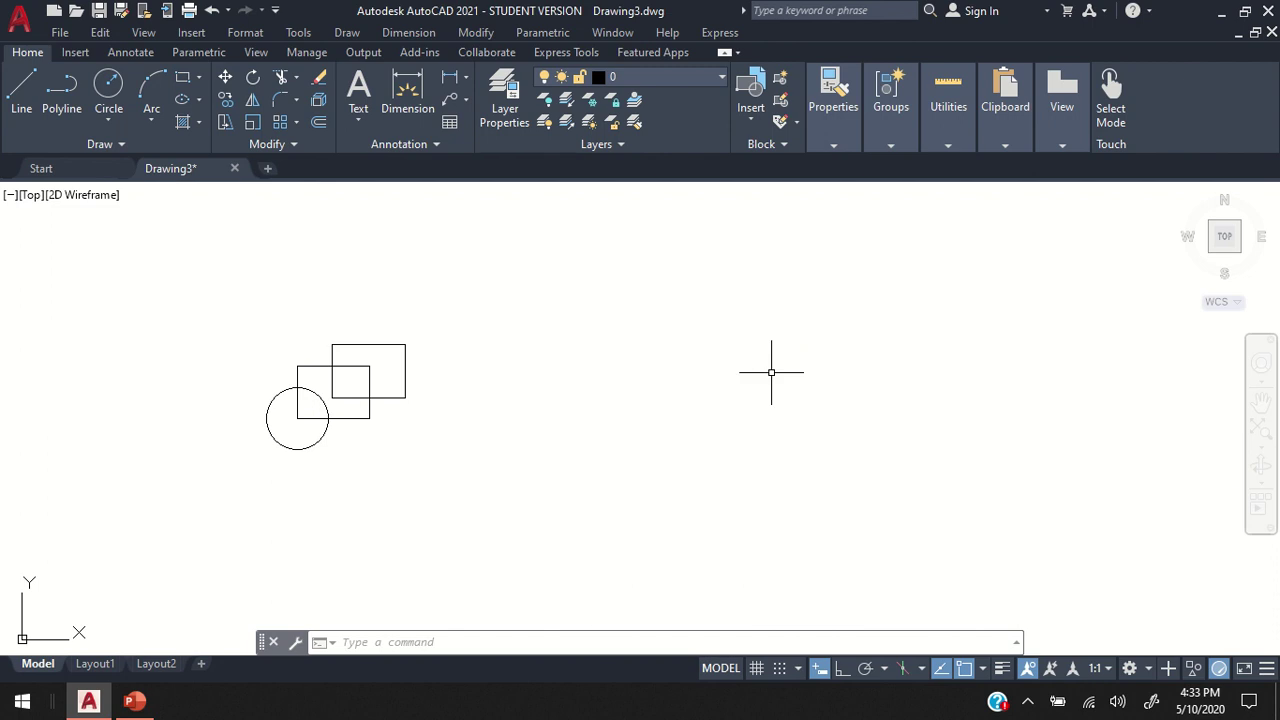
# Start a block definition named "a" with its base point at the upper-right corner of the upper rectangle
pyautogui.scroll(-1, 771, 372)
pyautogui.scroll(1, 659, 377)
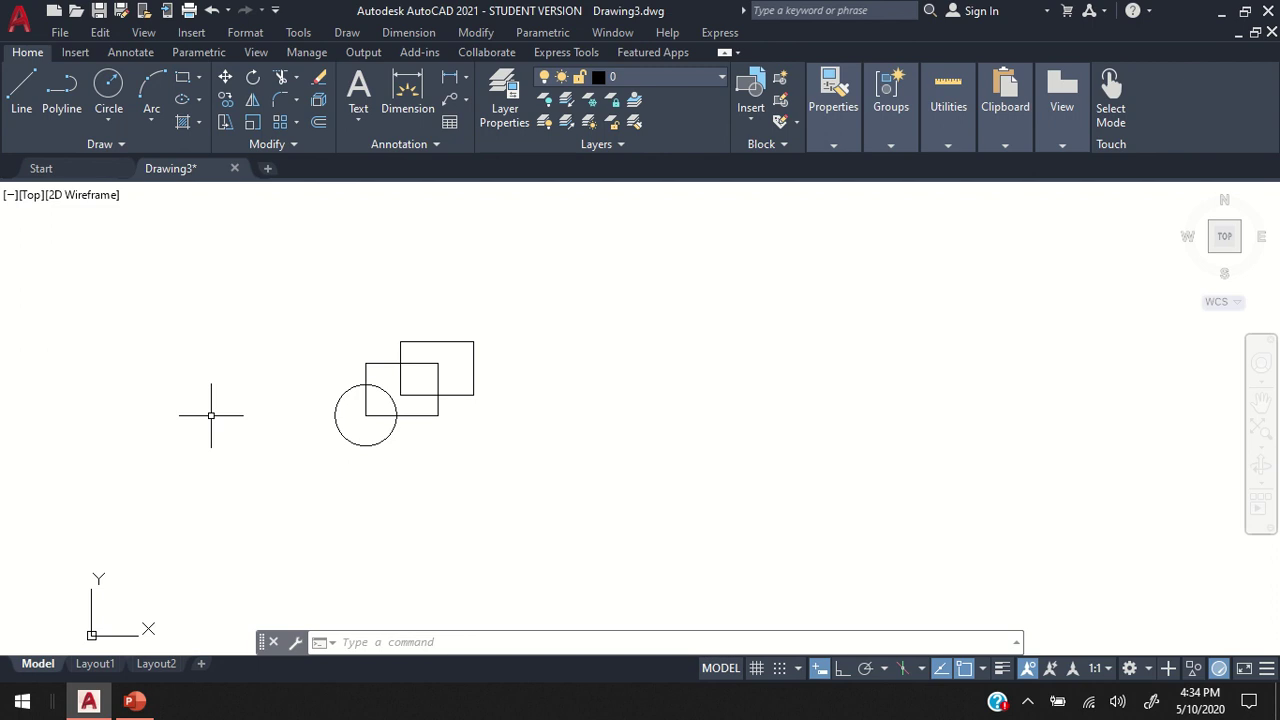
pyautogui.click(833, 100)
pyautogui.click(778, 84)
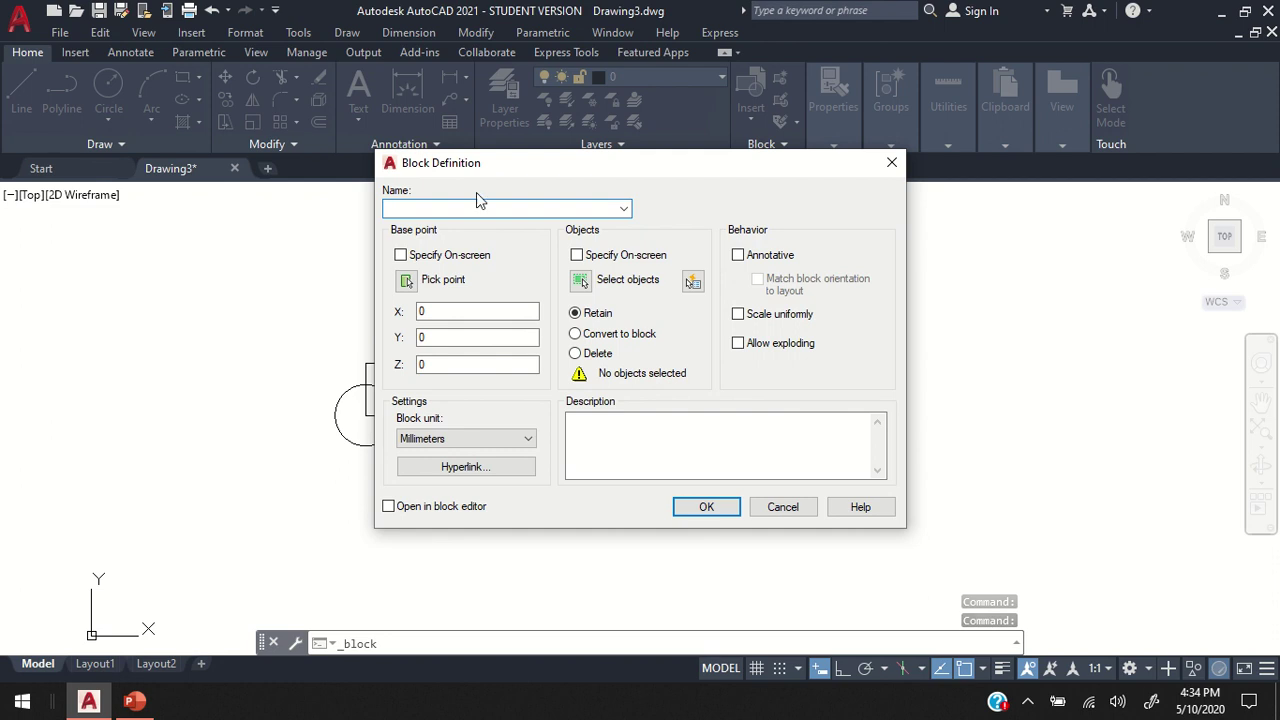
pyautogui.write('a')
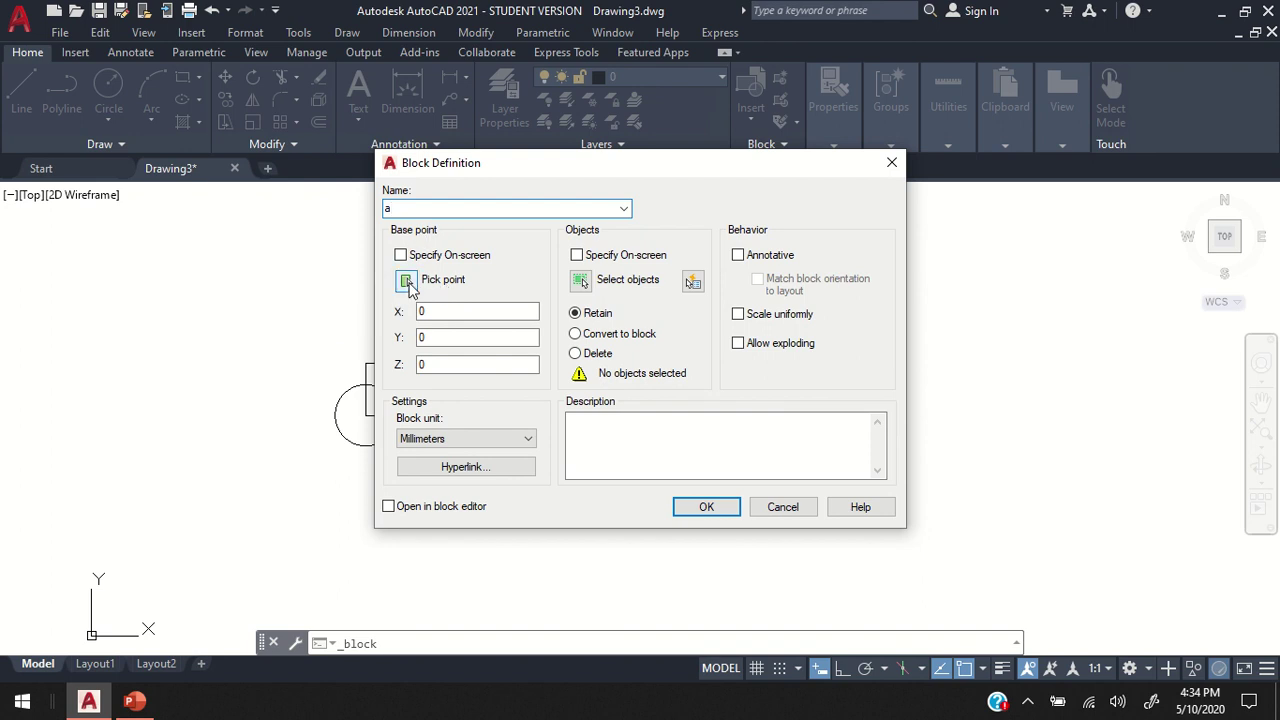
pyautogui.click(407, 282)
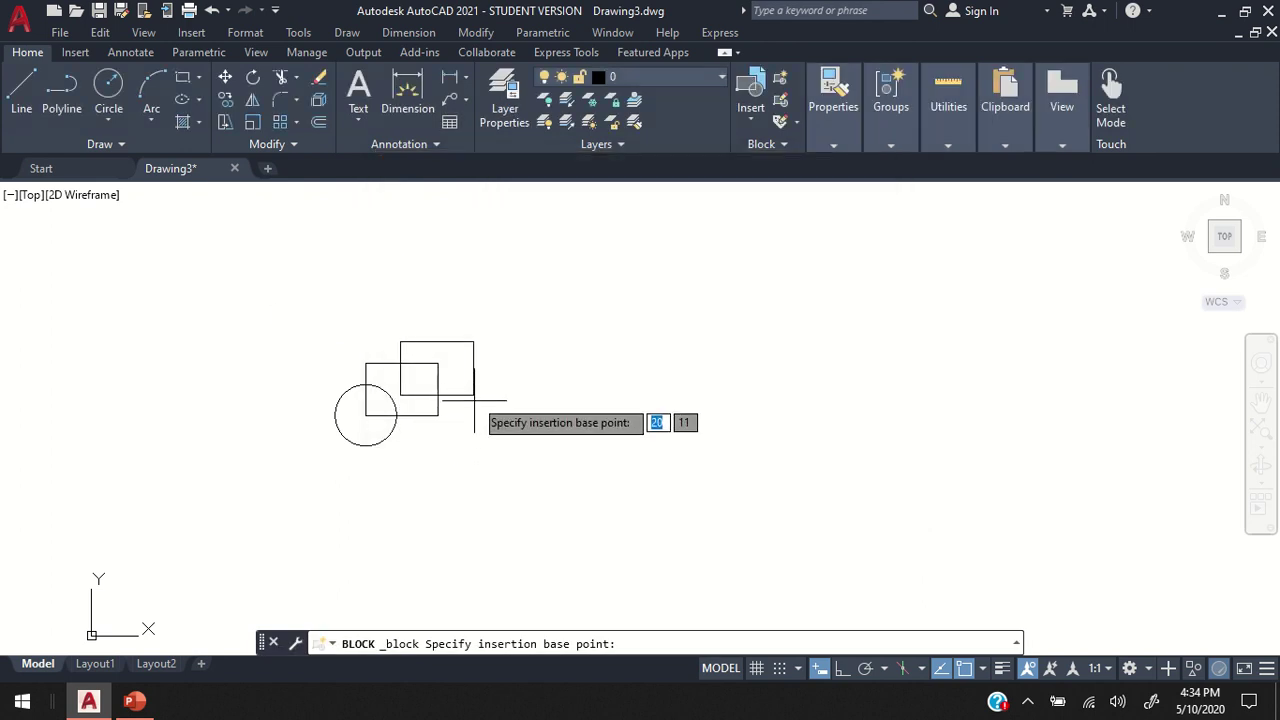
pyautogui.click(474, 342)
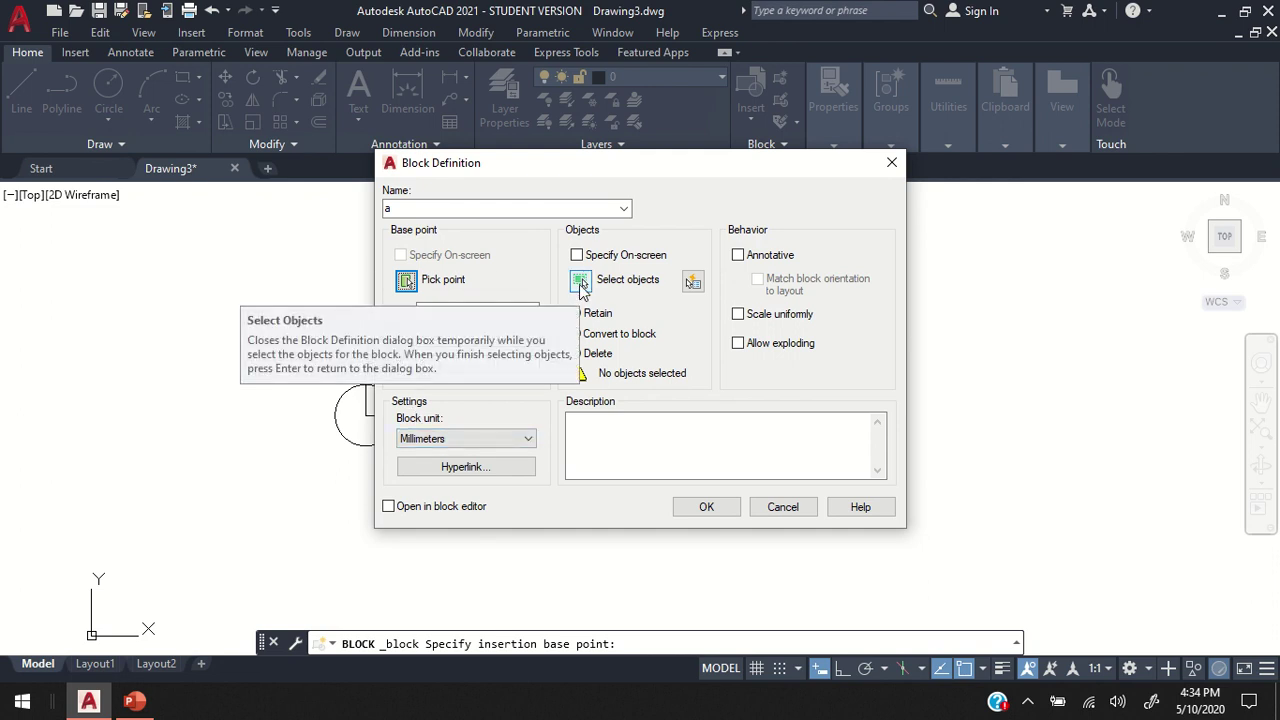
# Include both rectangles and the circle in block "a", choose Convert to block, and create the block
pyautogui.click(581, 283)
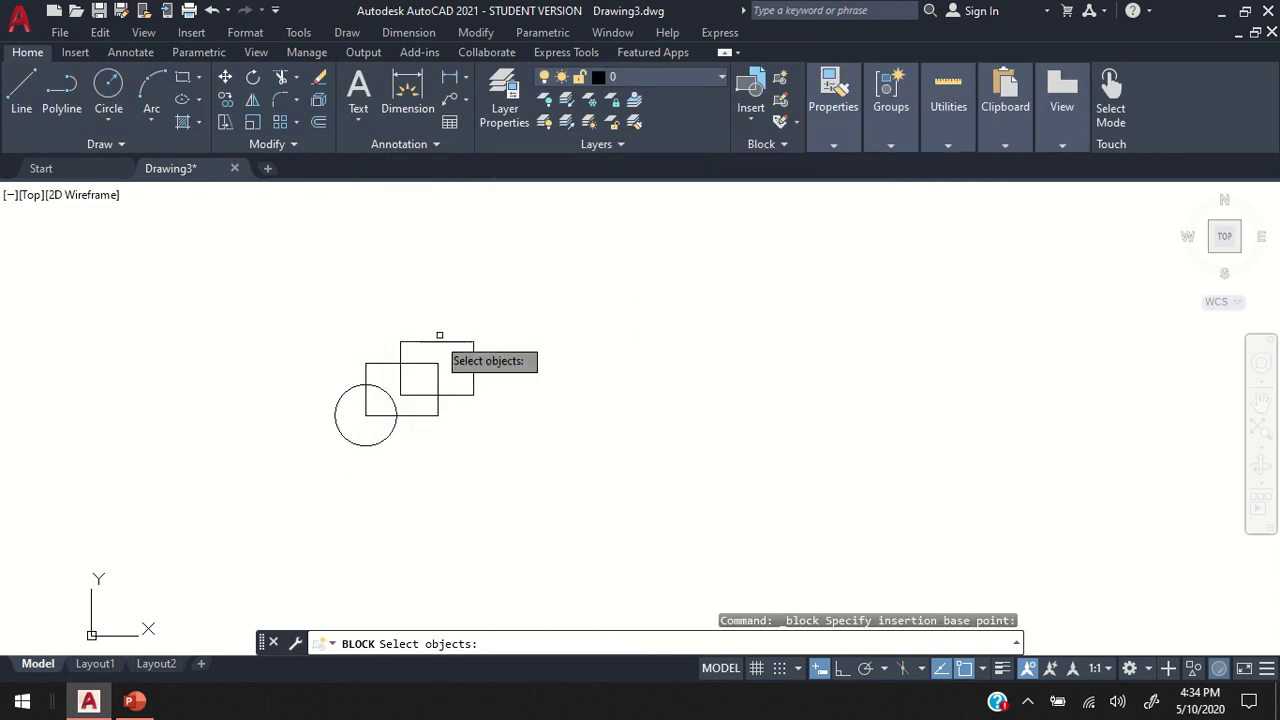
pyautogui.click(292, 318)
pyautogui.click(531, 466)
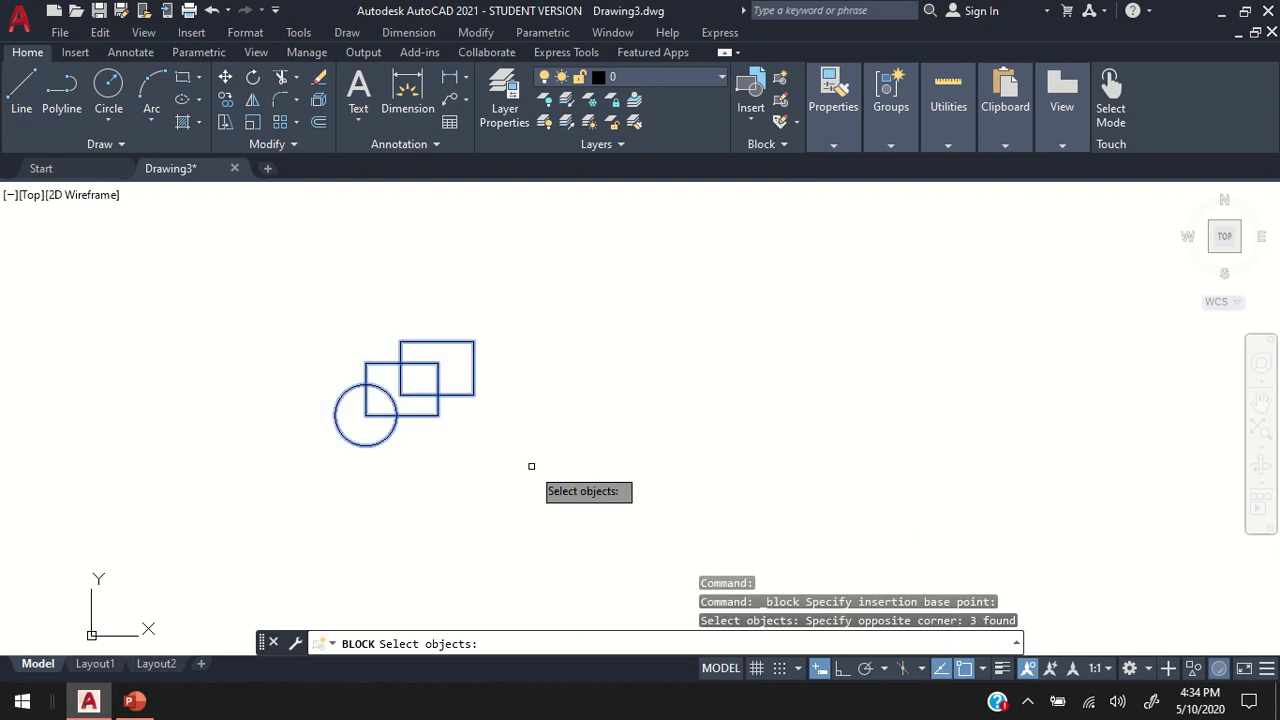
pyautogui.press('Return')
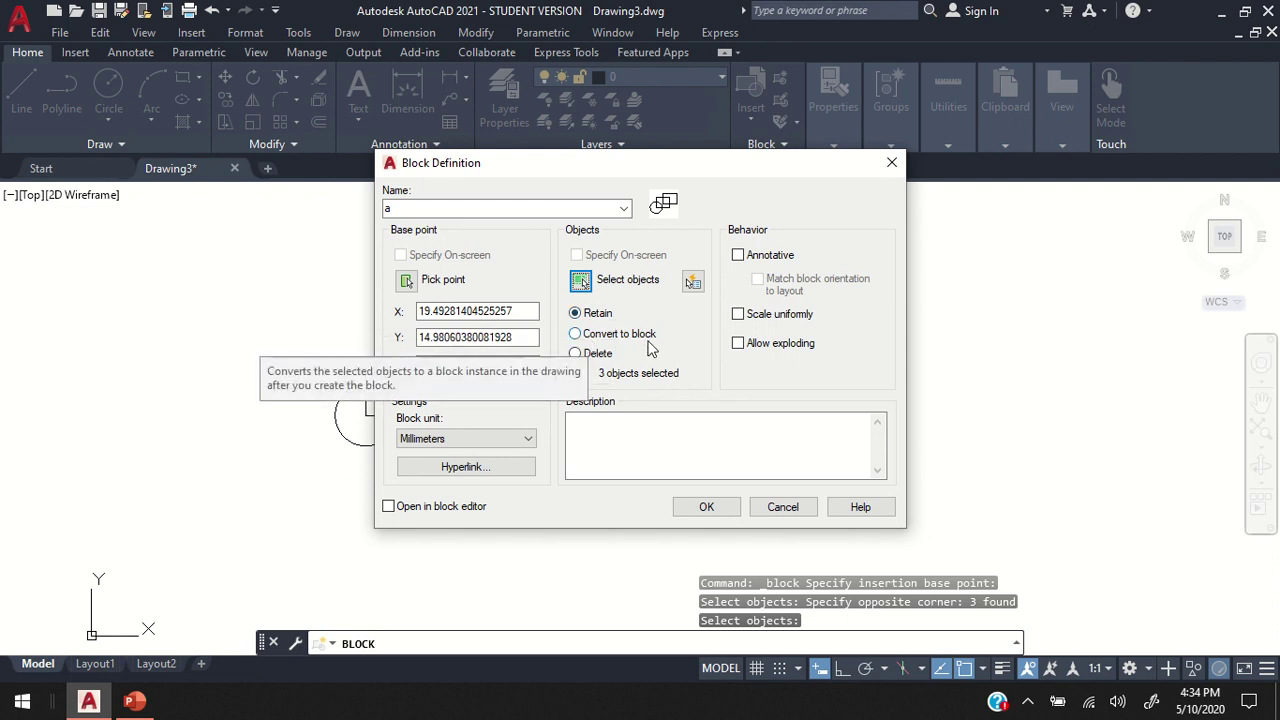
pyautogui.click(590, 337)
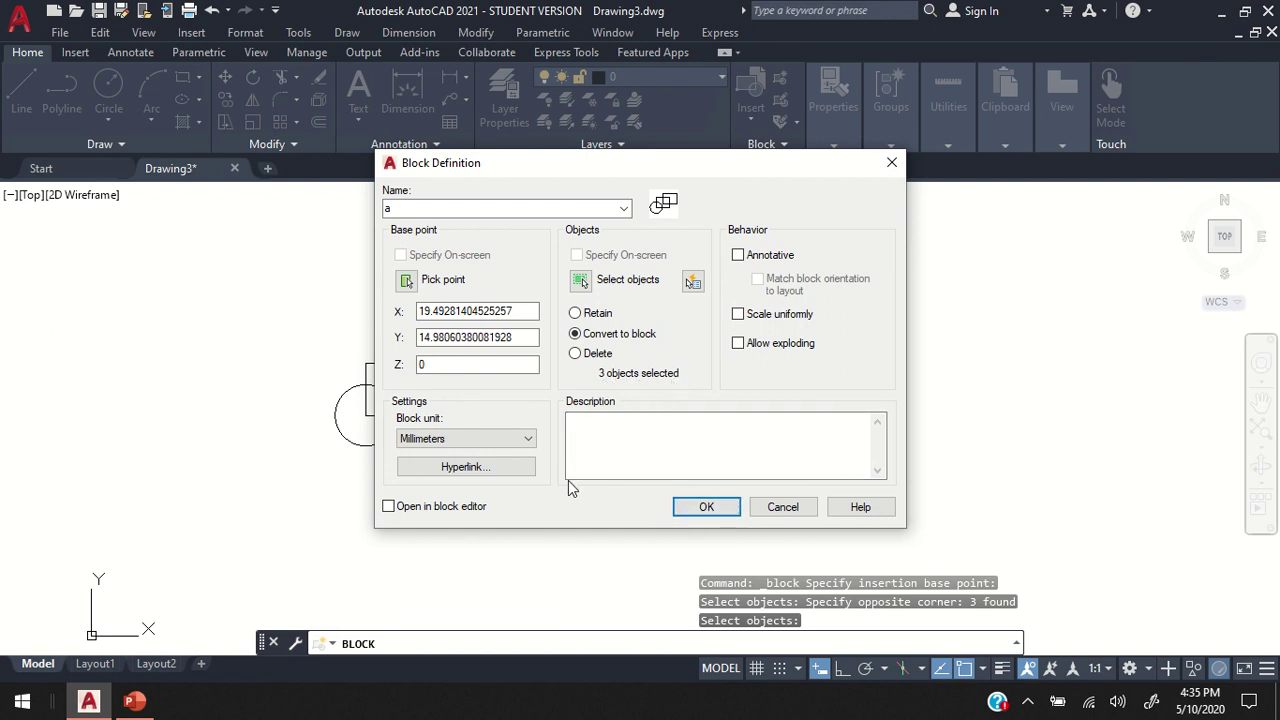
pyautogui.click(466, 467)
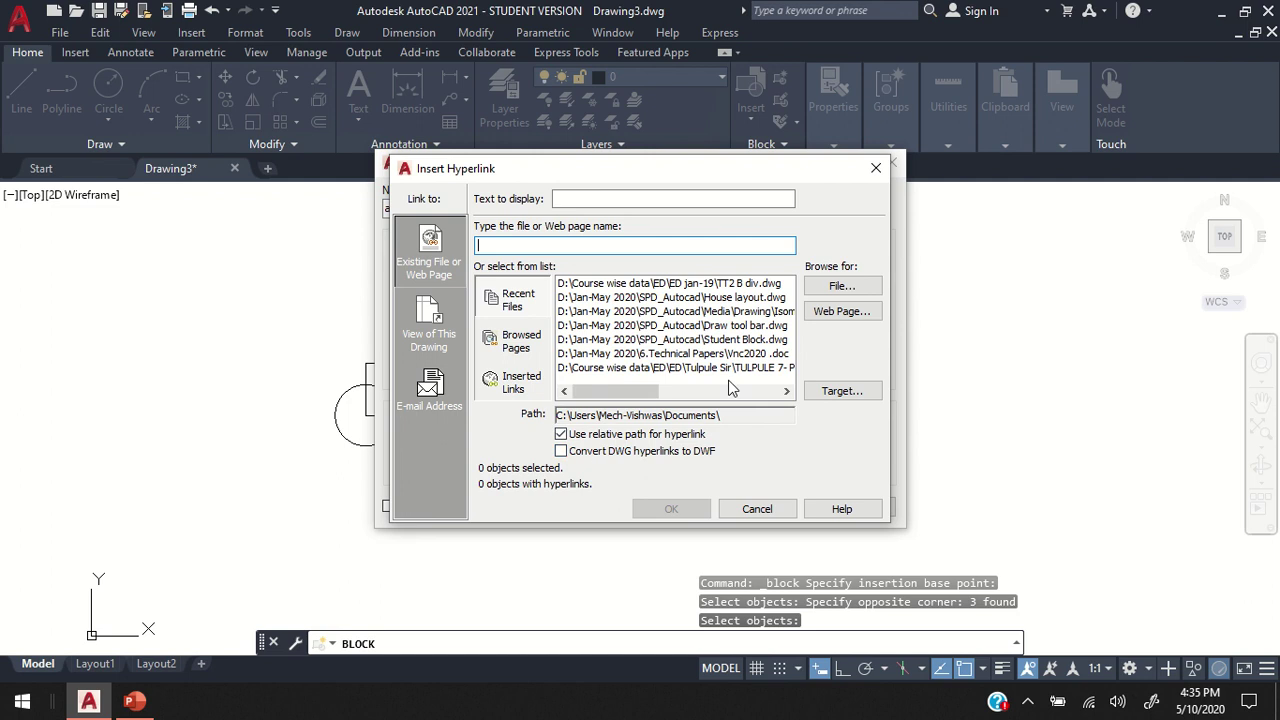
pyautogui.click(876, 168)
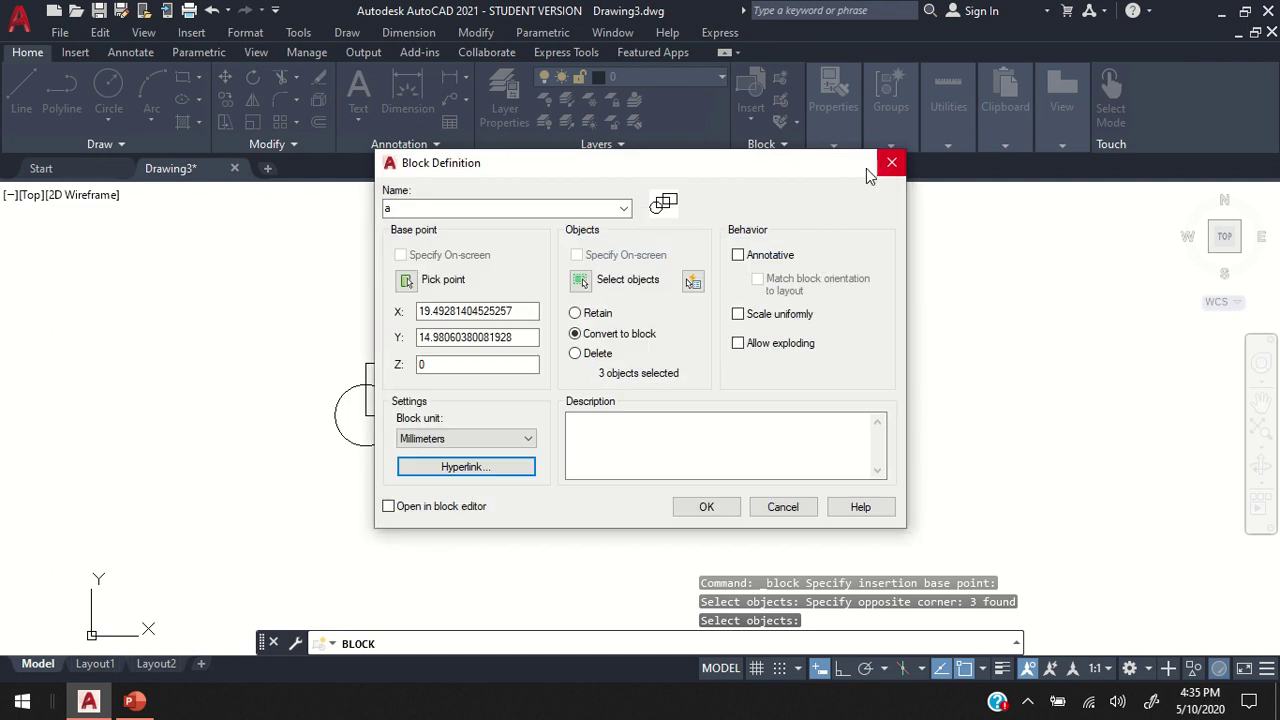
pyautogui.click(707, 507)
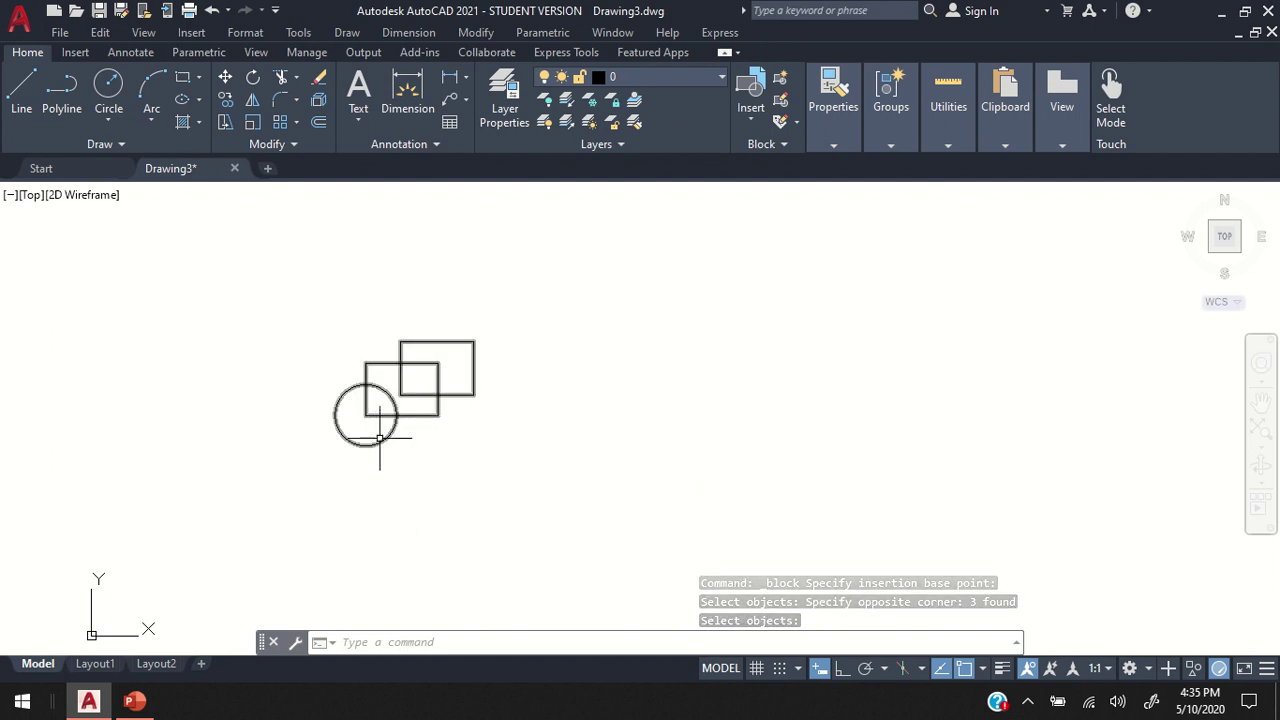
# Examine block "a" as a single object with its base-point grip, and its entry among the insertable blocks
pyautogui.click(471, 342)
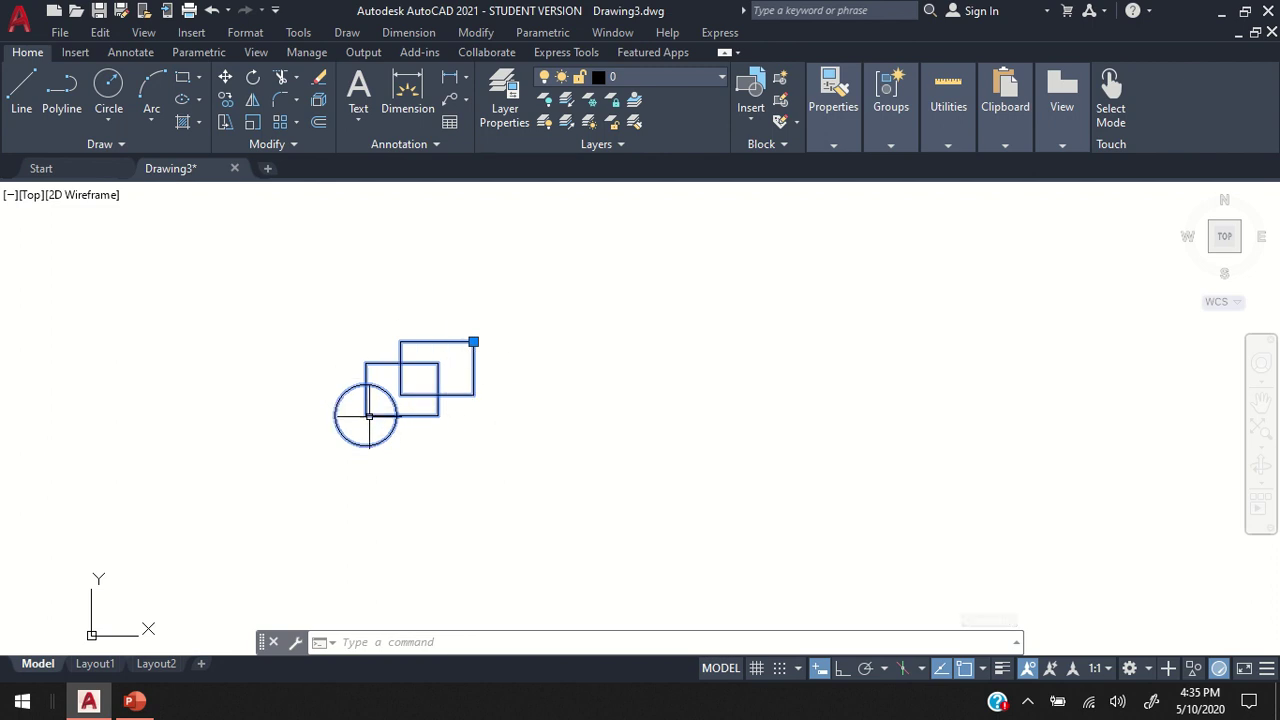
pyautogui.click(473, 341)
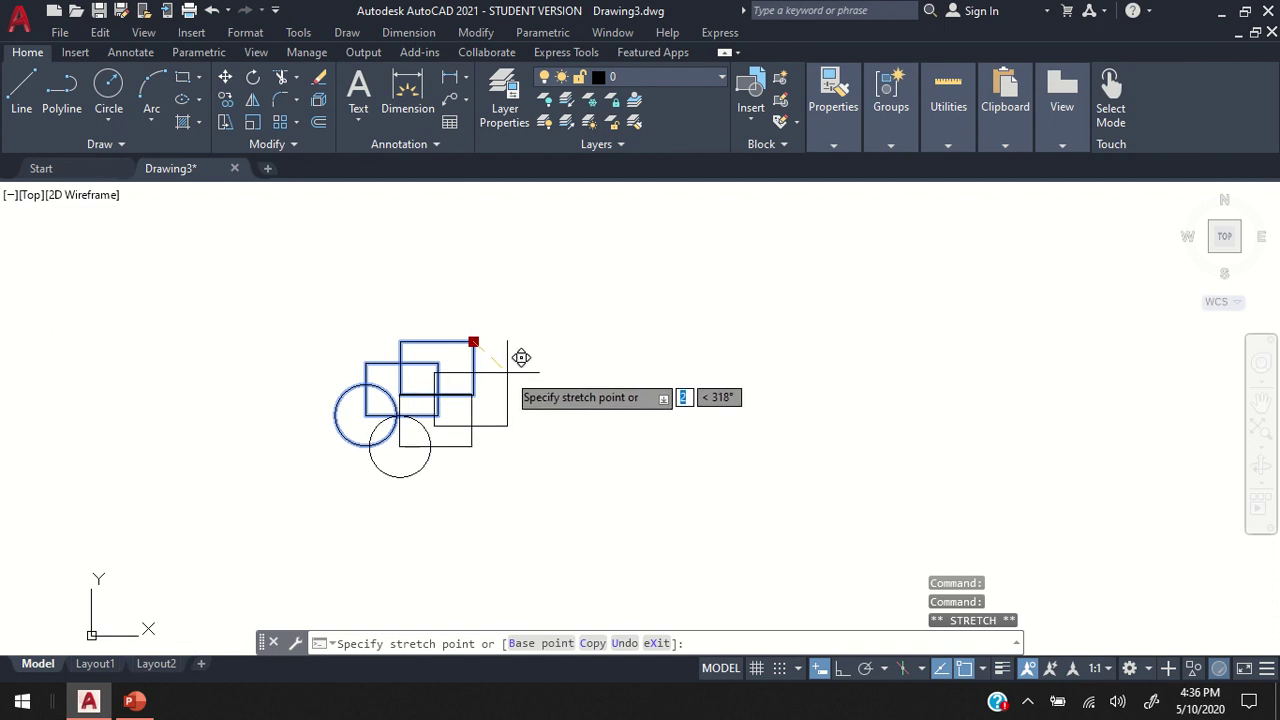
pyautogui.press('Escape')
pyautogui.press('Escape')
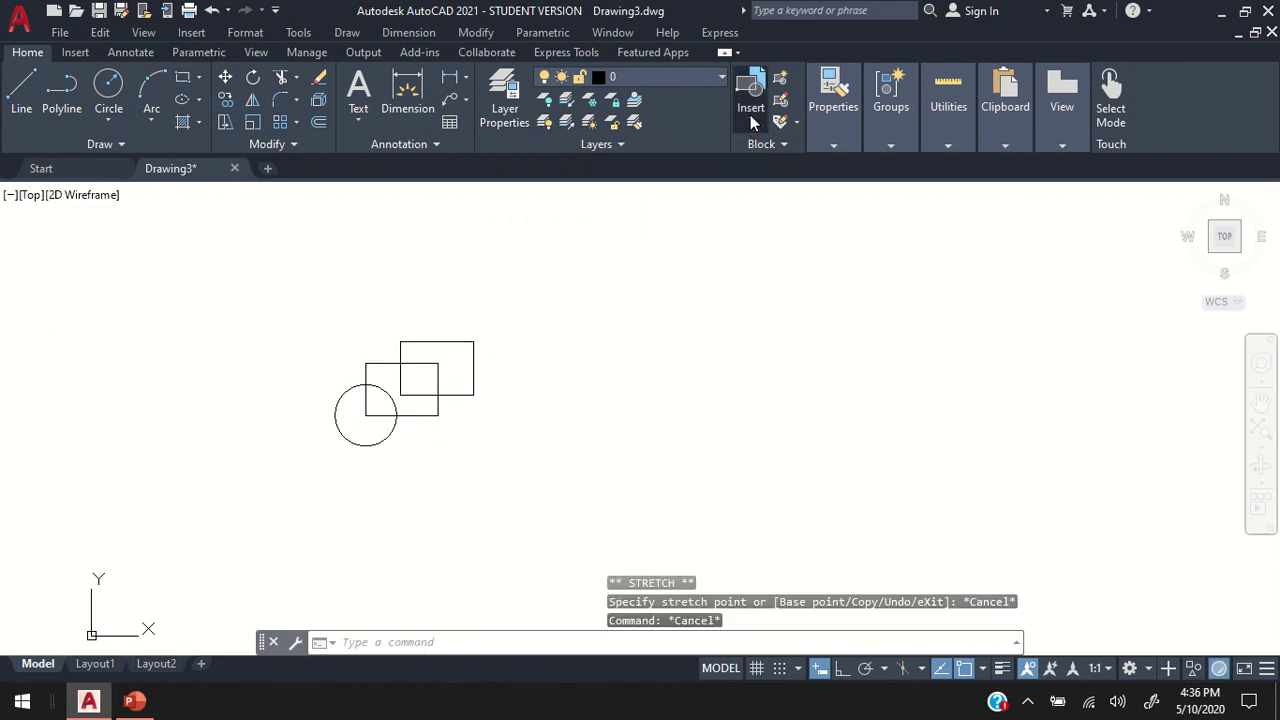
pyautogui.click(750, 115)
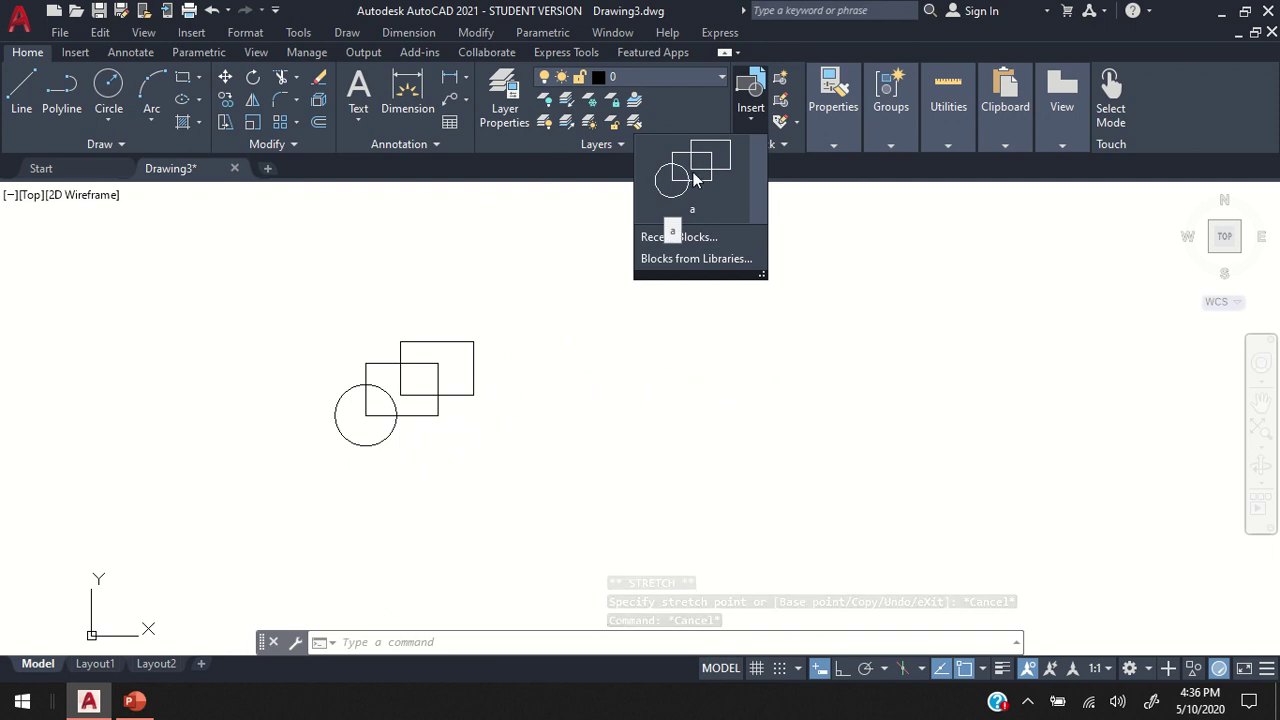
pyautogui.press('Escape')
pyautogui.press('Escape')
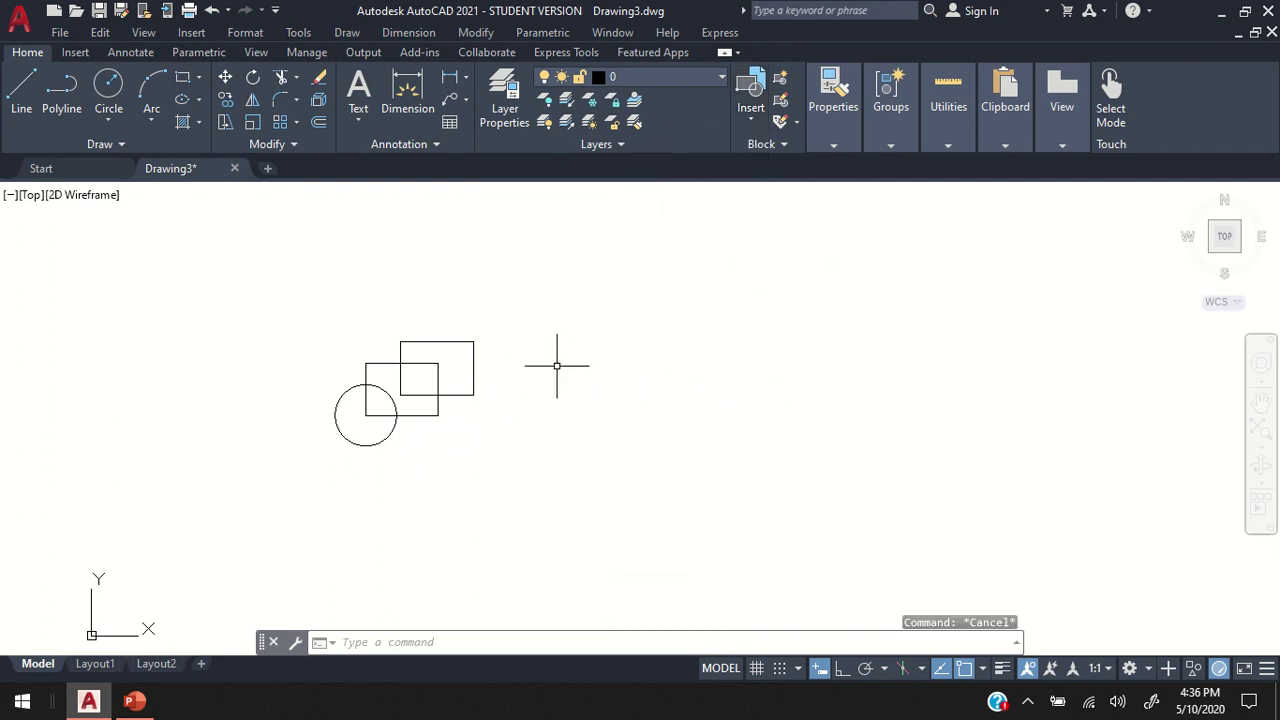
# Draw a rectangle to the right of the block and two circles centred on its top and bottom edge midpoints, reaching its corners
pyautogui.click(183, 79)
pyautogui.click(659, 397)
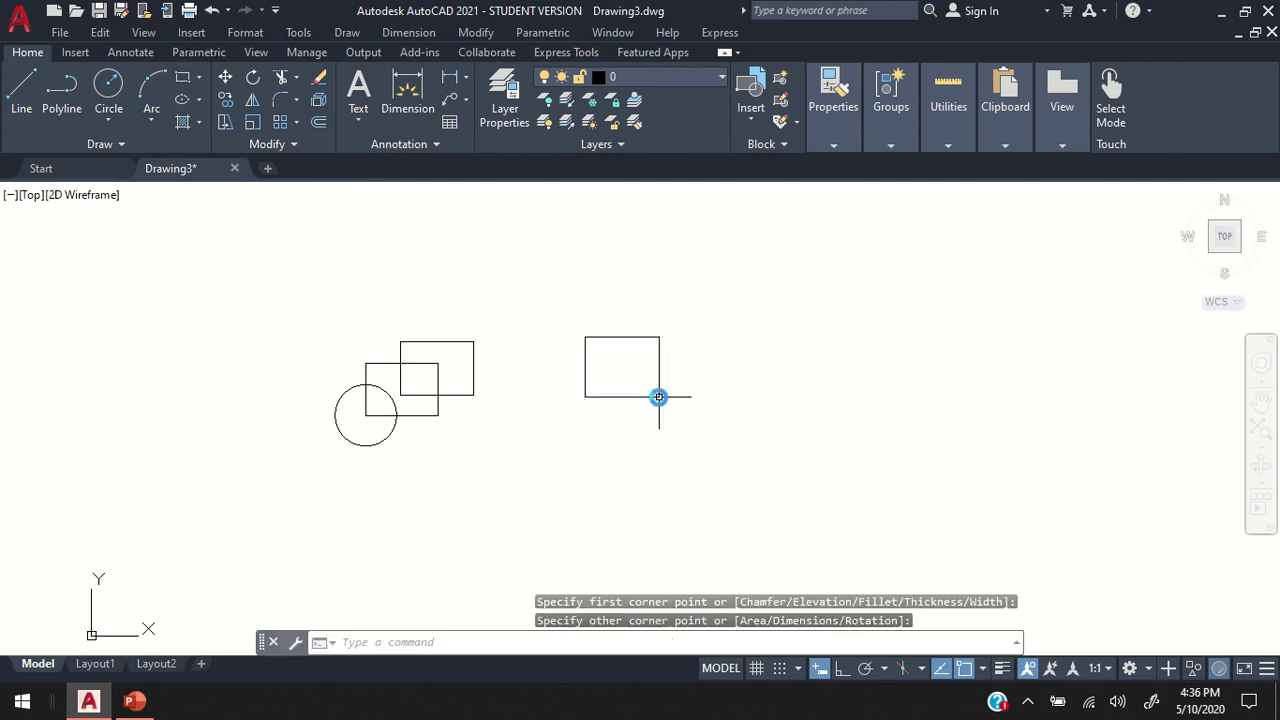
pyautogui.click(108, 88)
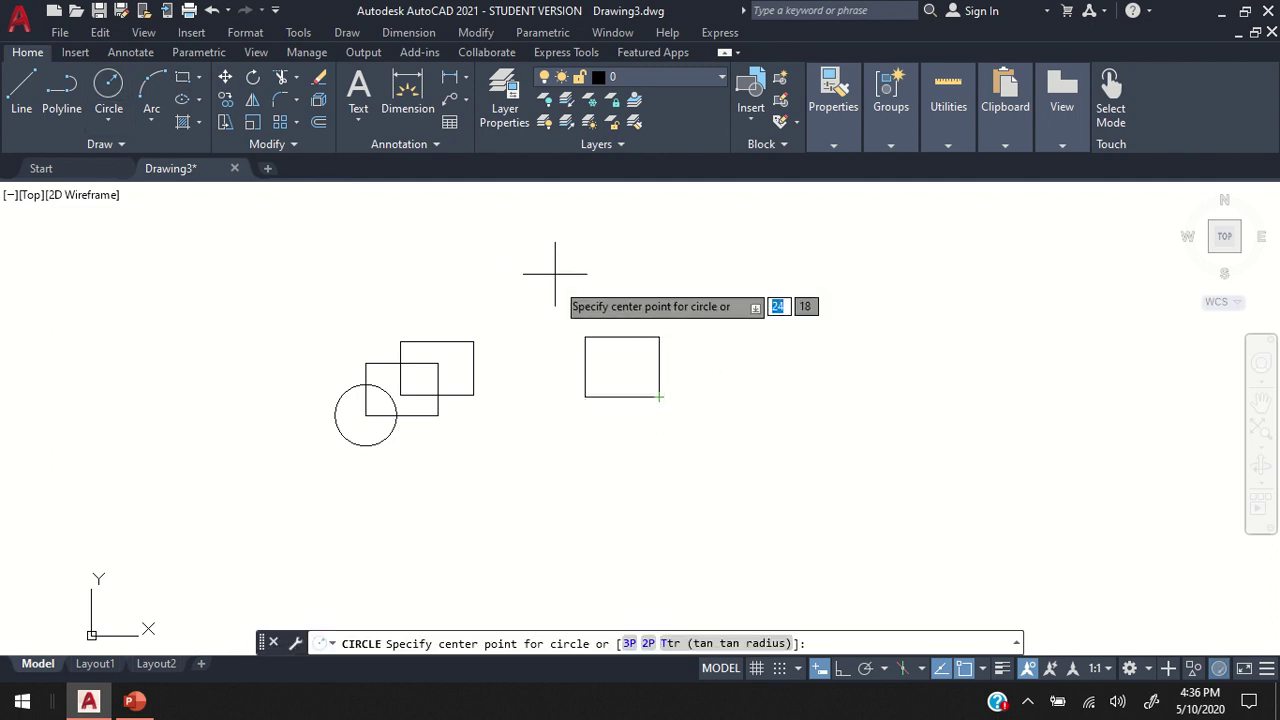
pyautogui.click(622, 337)
pyautogui.click(585, 337)
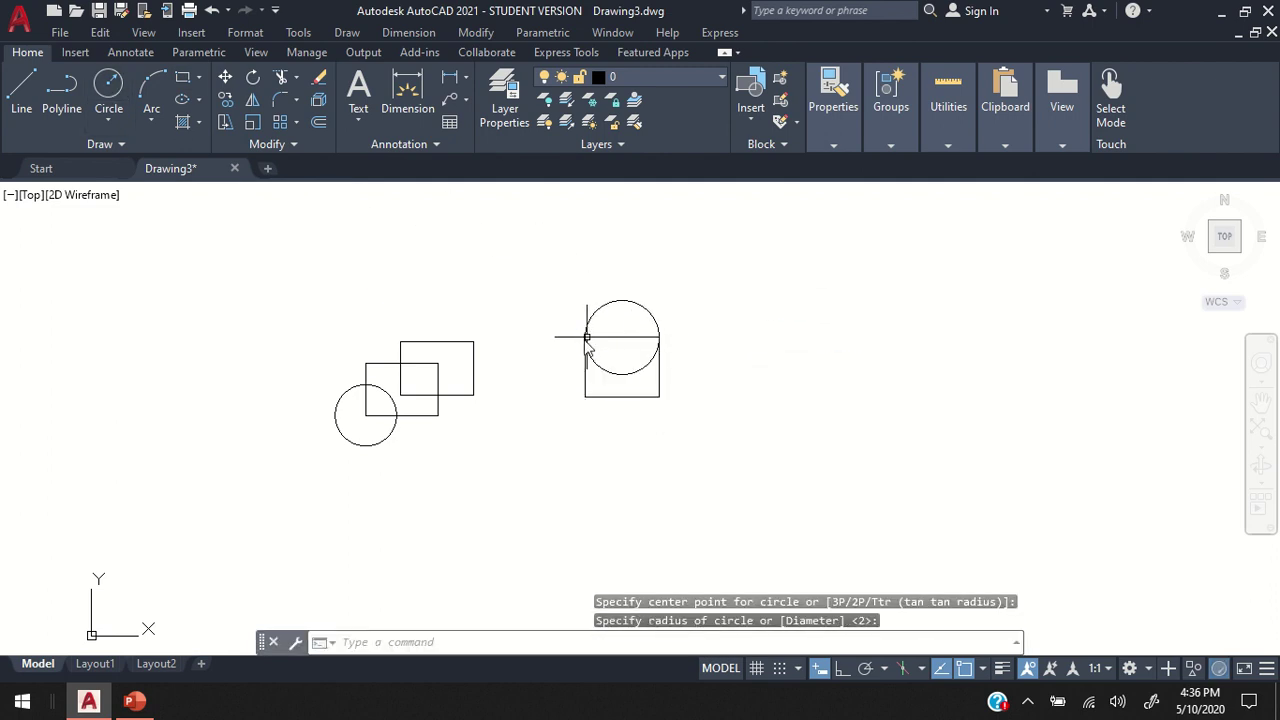
pyautogui.click(108, 88)
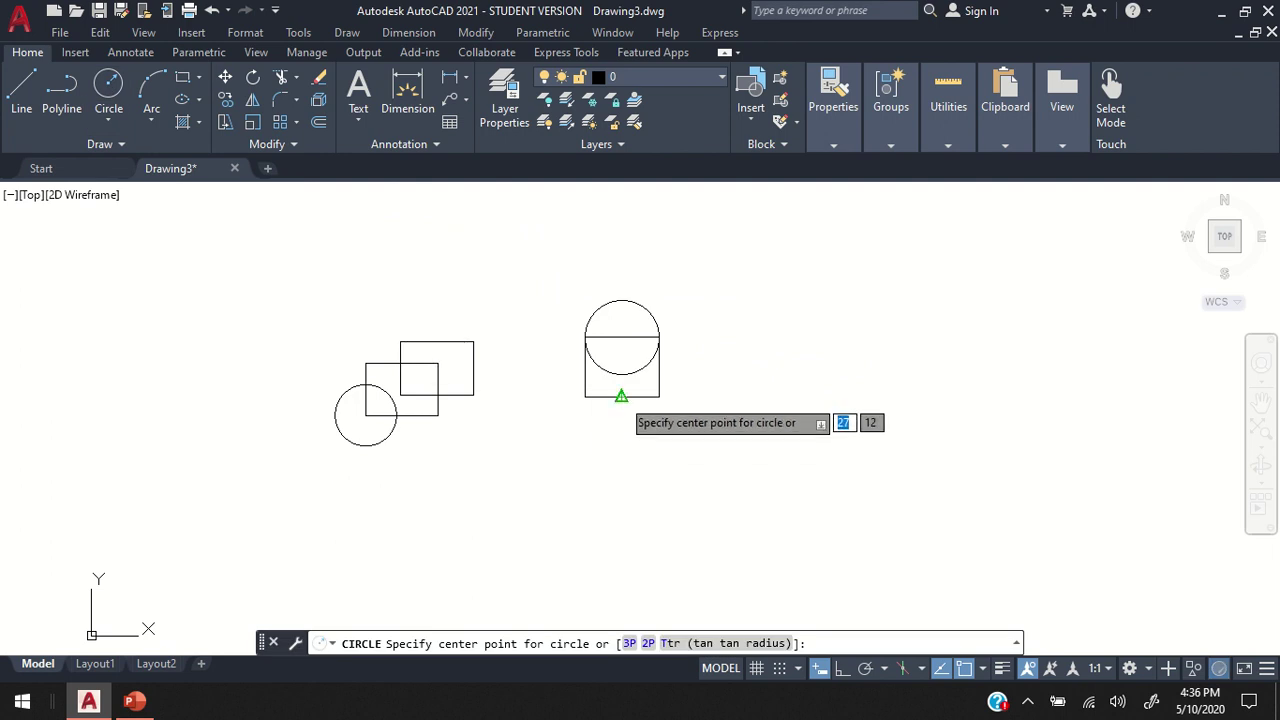
pyautogui.click(622, 397)
pyautogui.click(585, 397)
pyautogui.scroll(2, 639, 385)
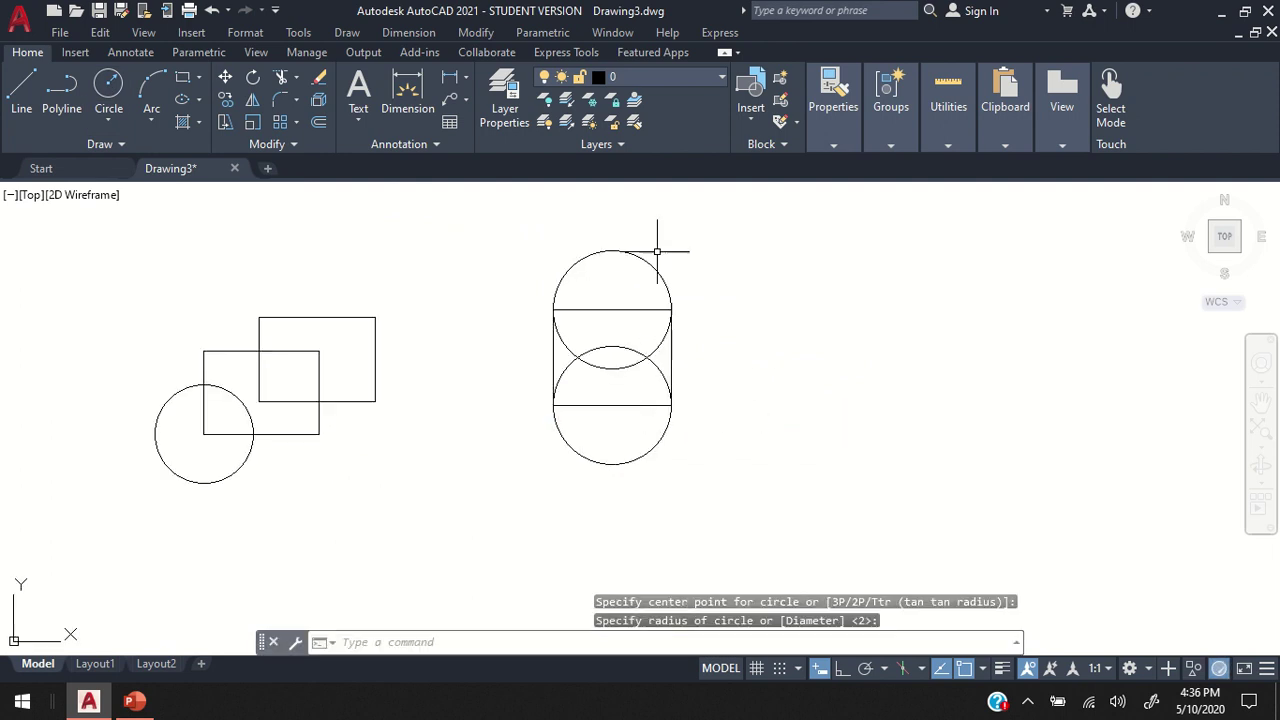
# Start a block definition named "b" with its base point at the midpoint of the right edge of the rectangle between the circles
pyautogui.click(782, 78)
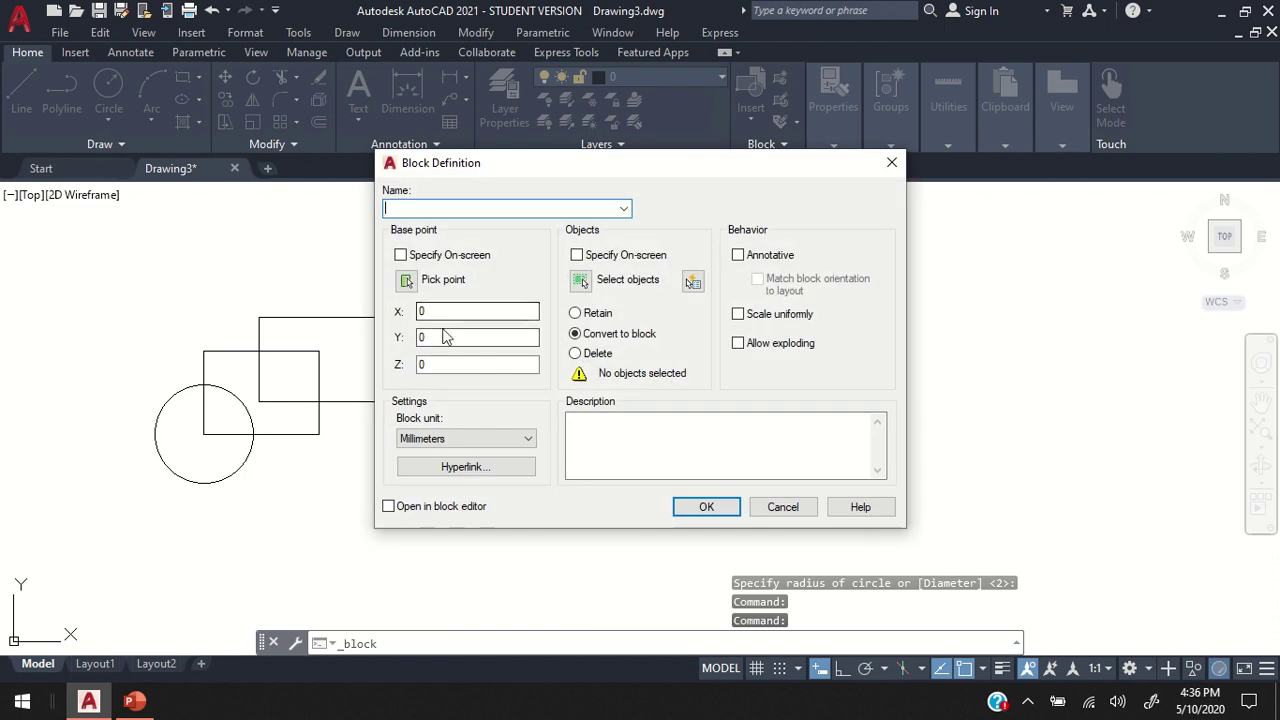
pyautogui.click(407, 281)
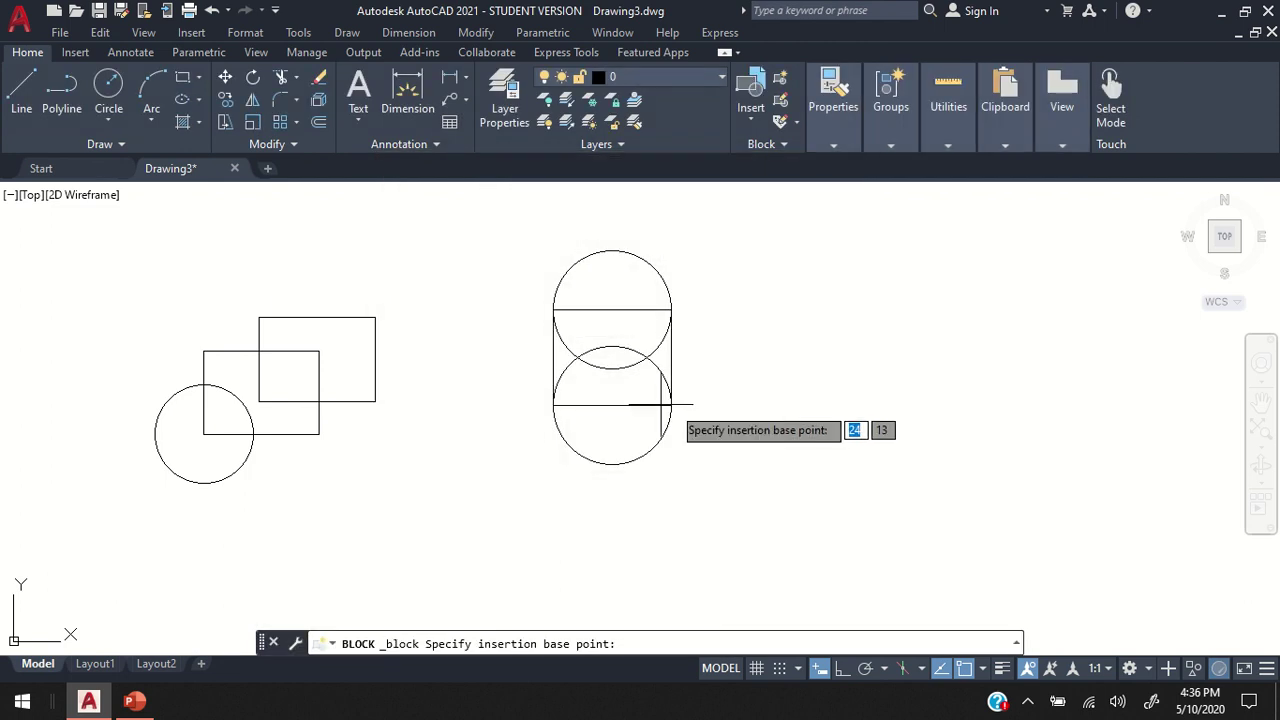
pyautogui.click(670, 357)
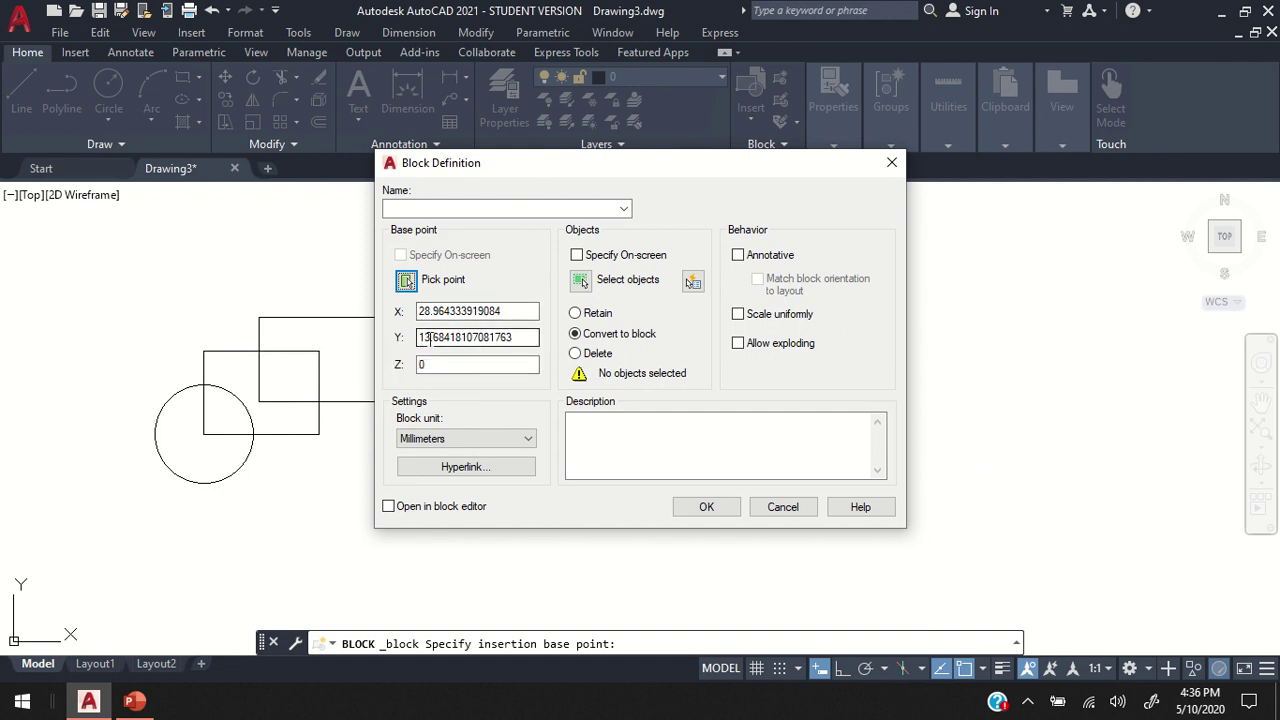
pyautogui.click(433, 209)
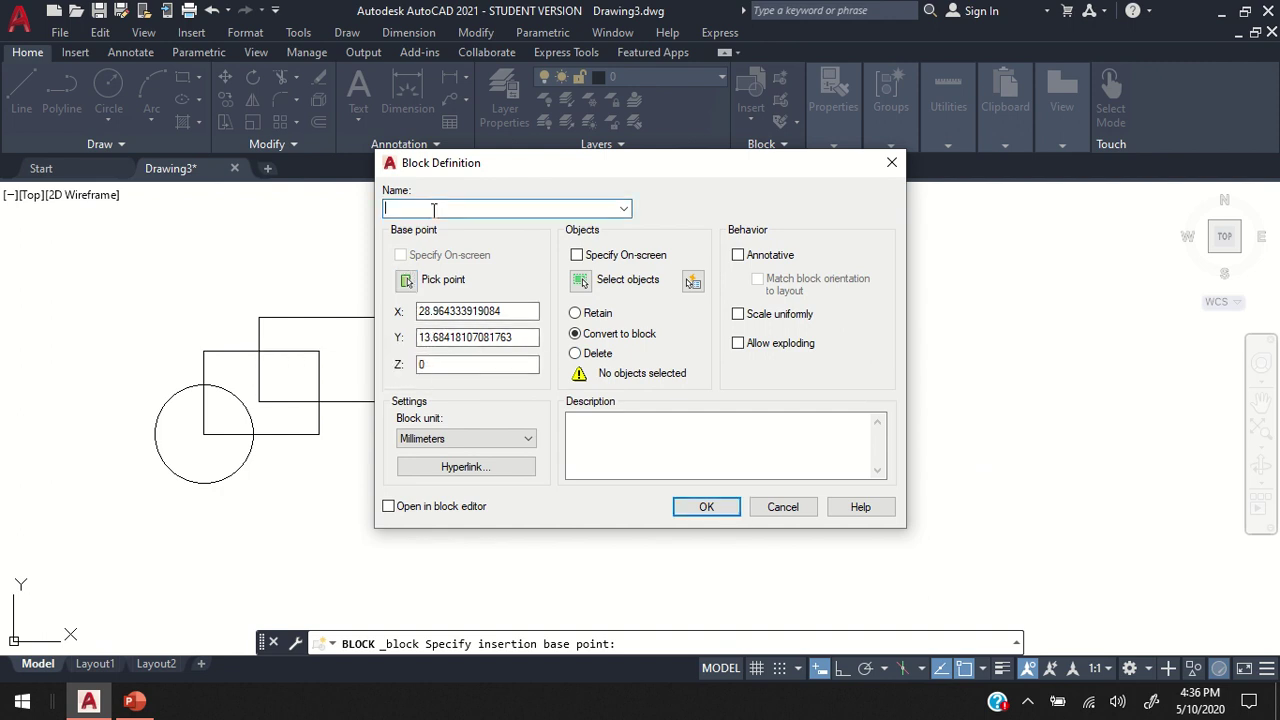
# Include the rectangle and its two circles in block "b", choose Retain, and create the block
pyautogui.click(578, 287)
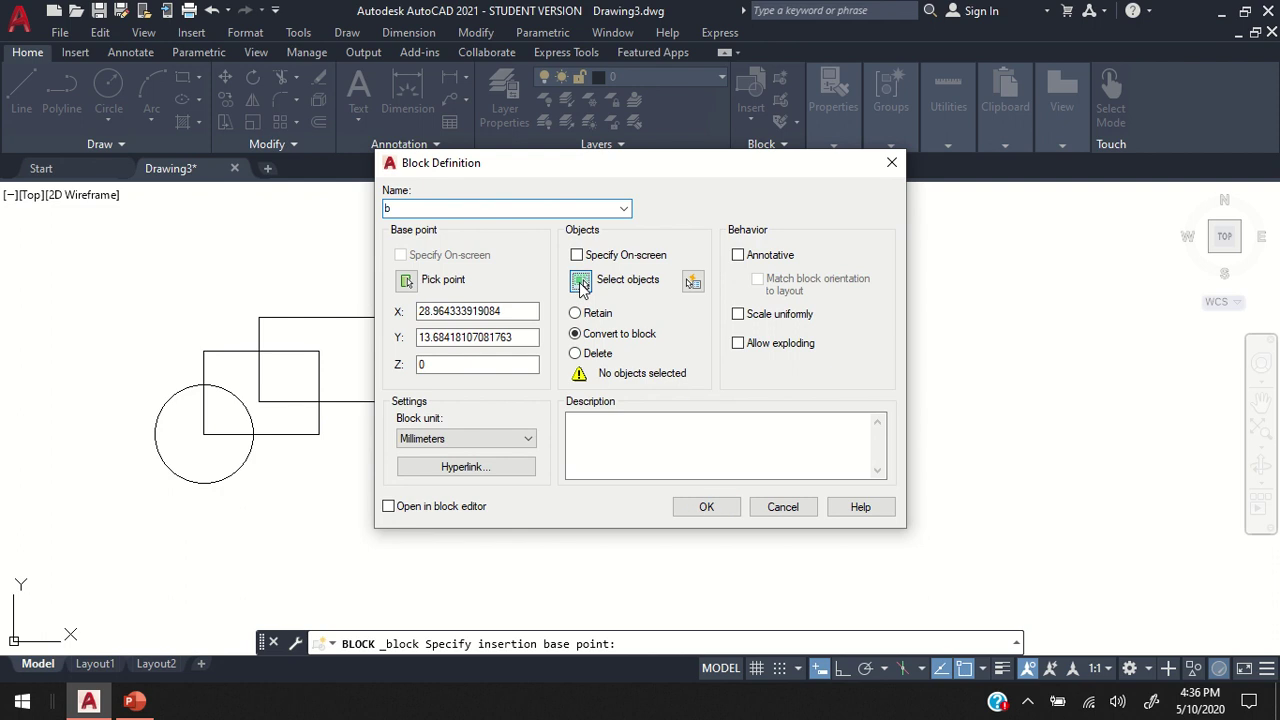
pyautogui.click(499, 209)
pyautogui.click(732, 513)
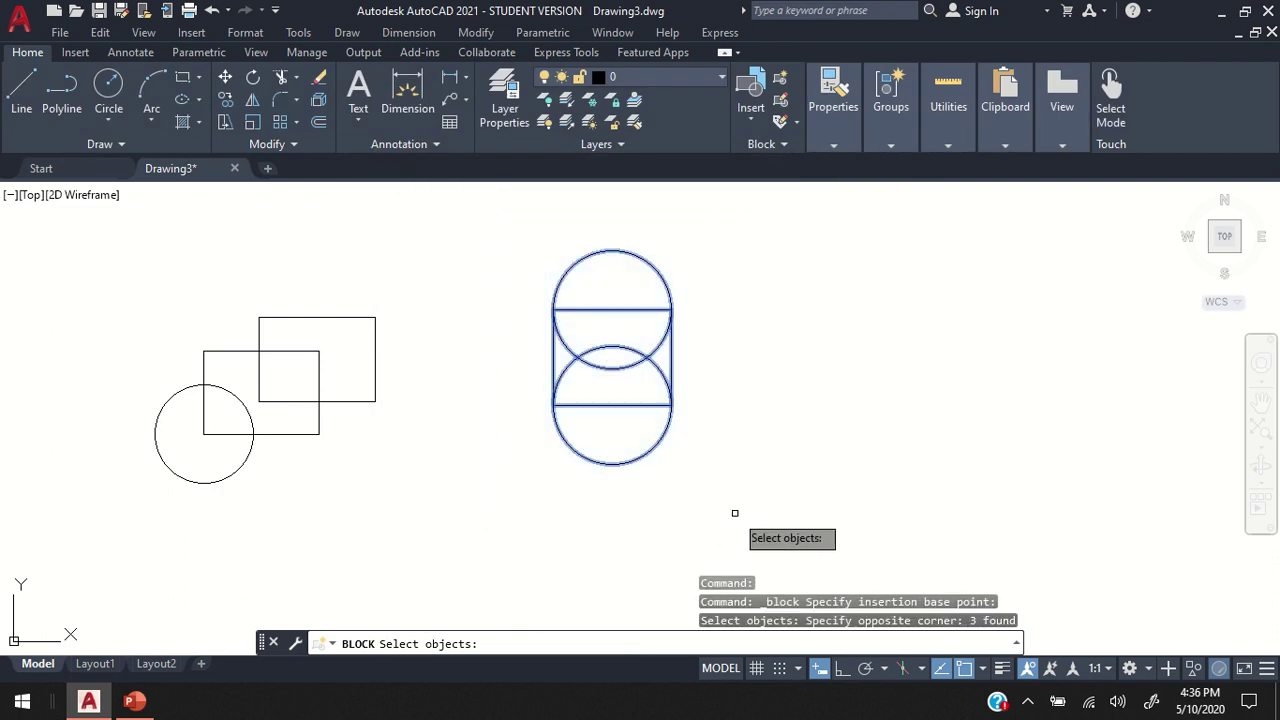
pyautogui.press('Return')
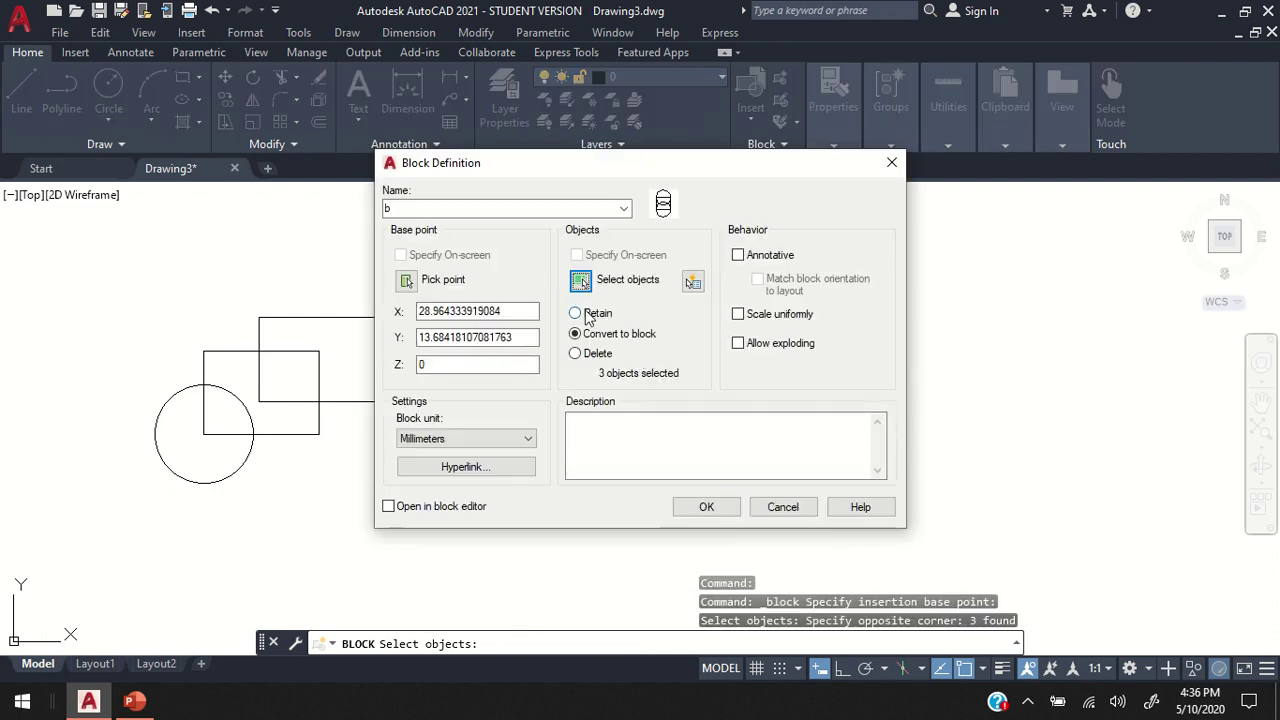
pyautogui.click(589, 316)
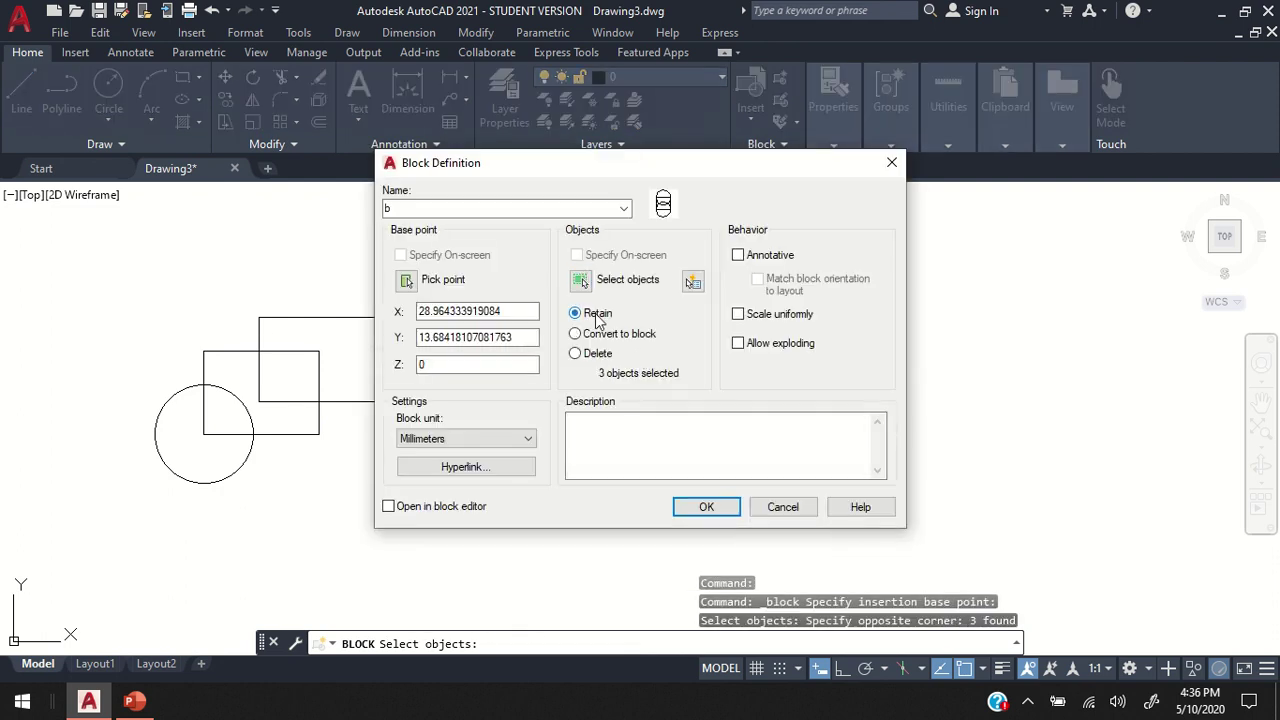
pyautogui.click(706, 508)
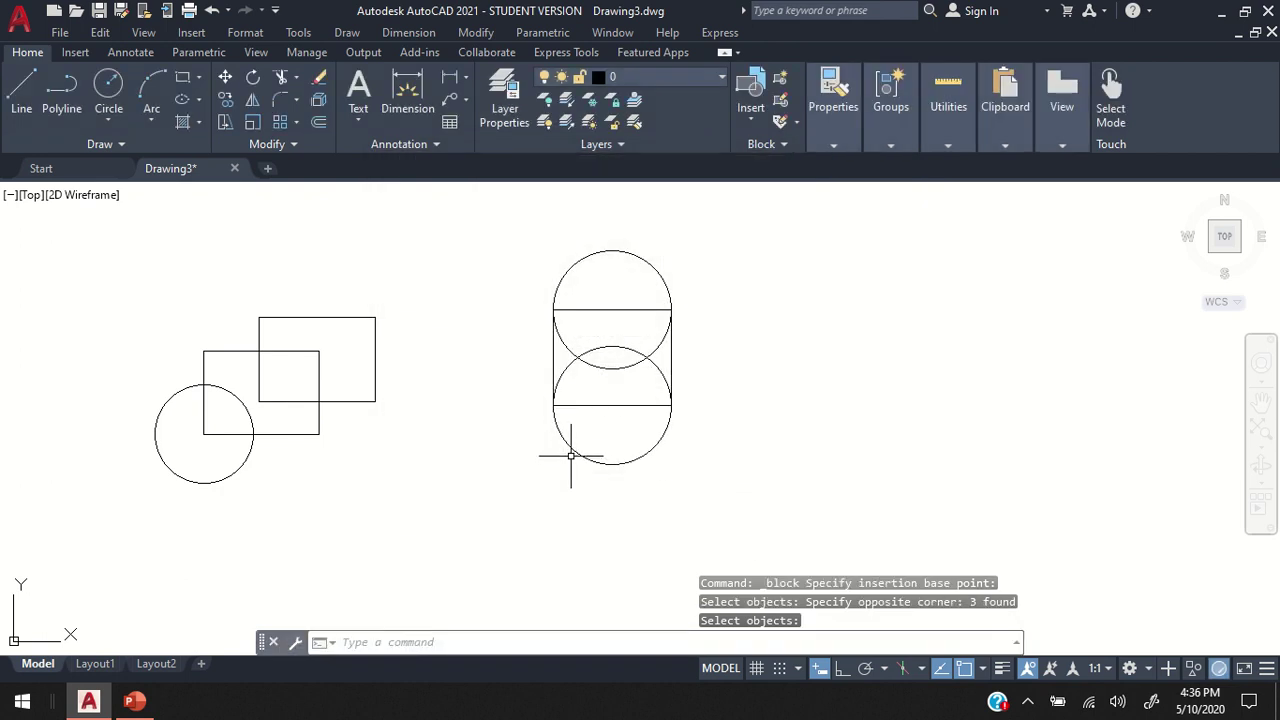
# Check whether the retained circles and rectangle select individually, and look for block "b" among the insertable blocks
pyautogui.click(553, 443)
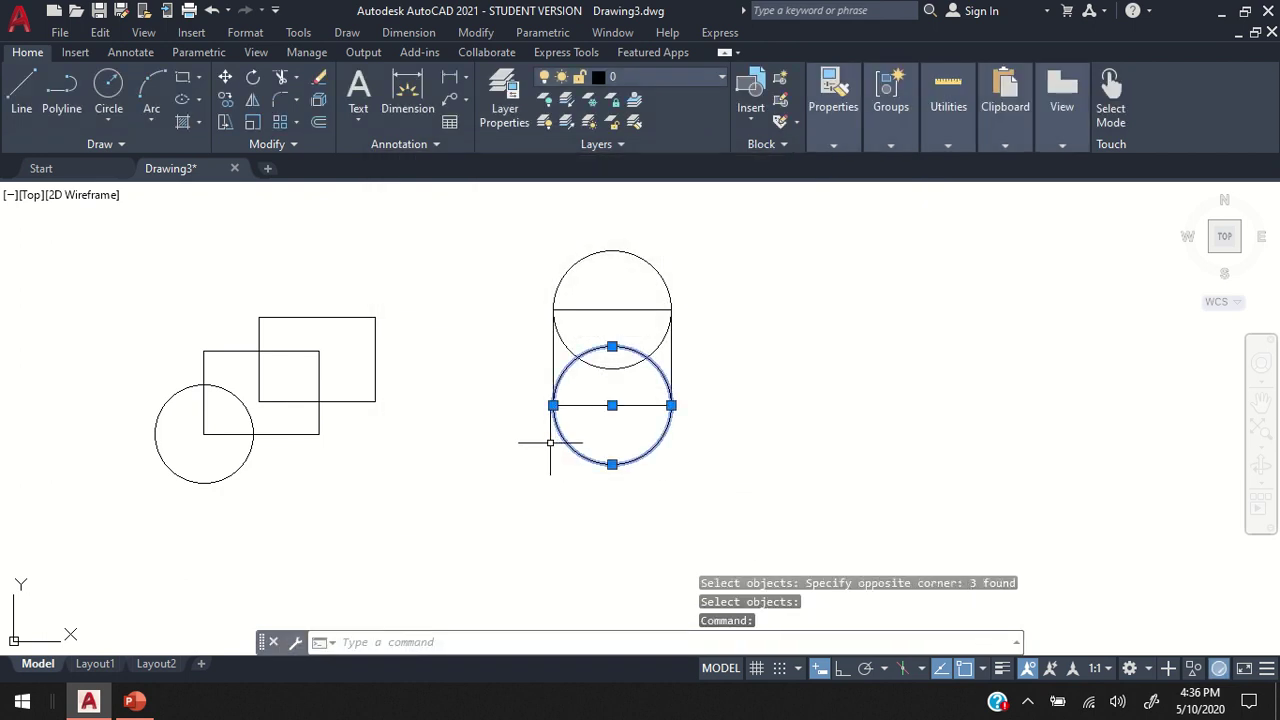
pyautogui.click(552, 347)
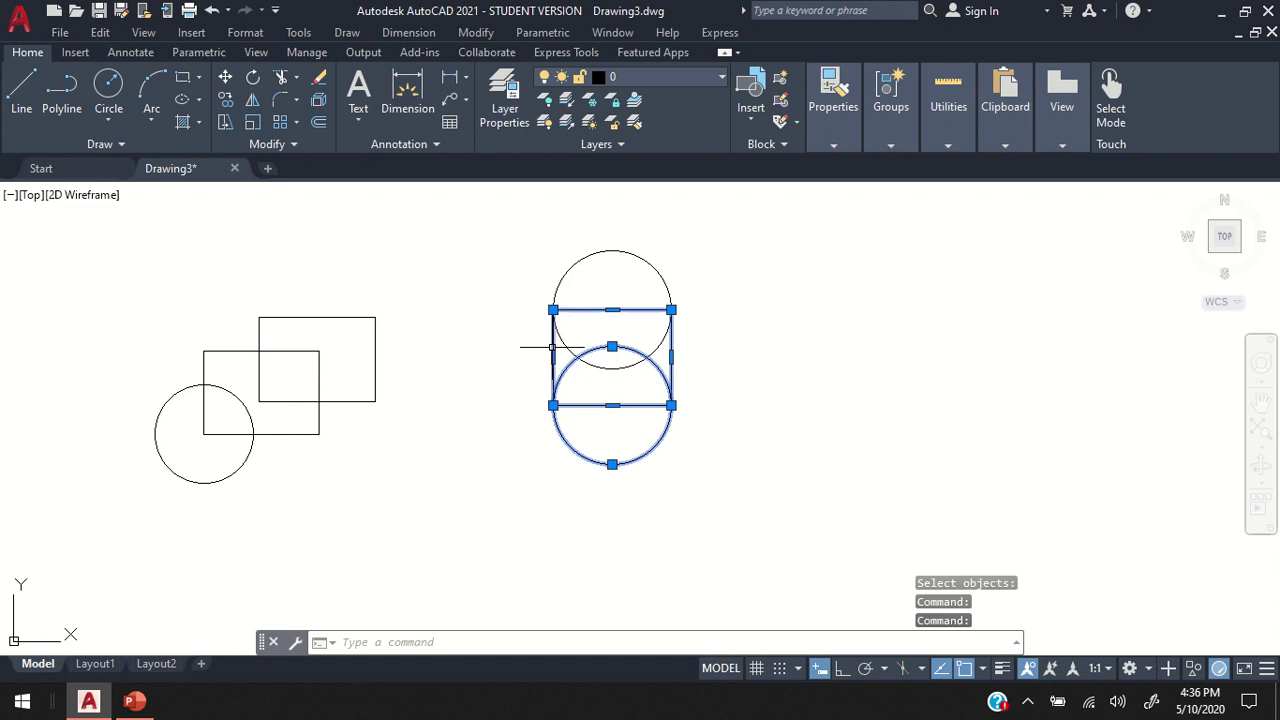
pyautogui.click(580, 263)
pyautogui.press('Escape')
pyautogui.press('Escape')
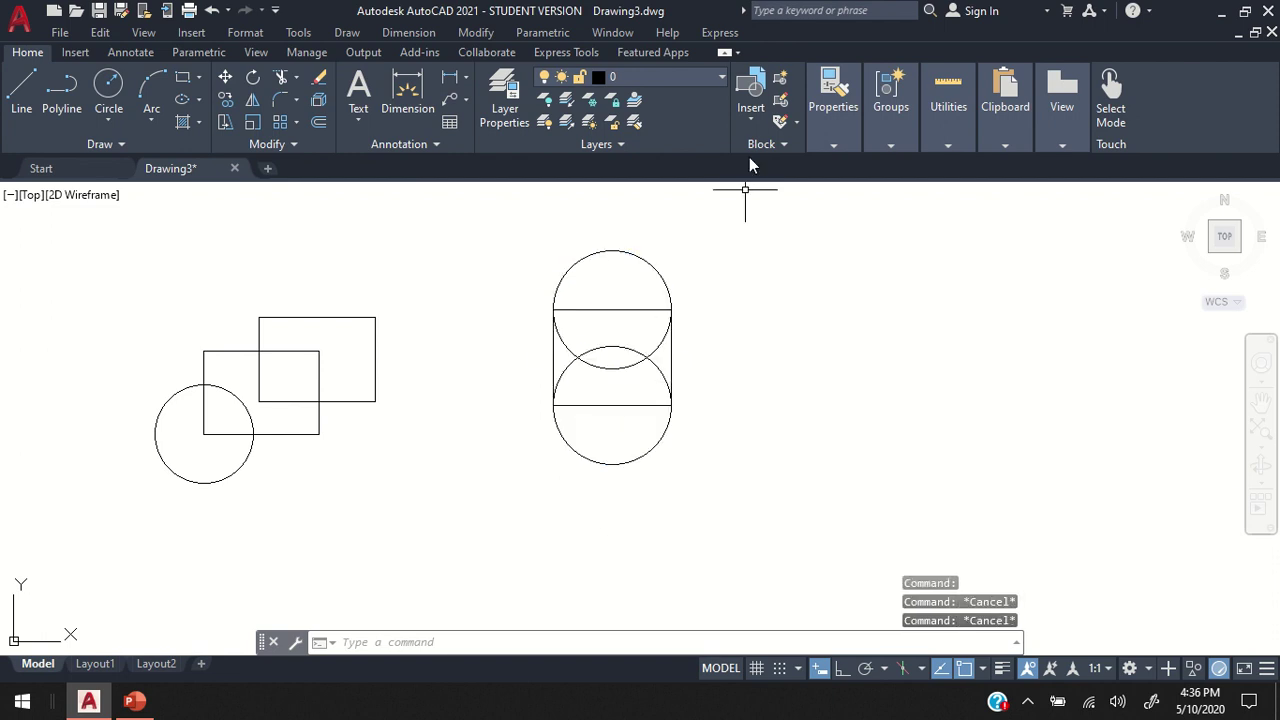
pyautogui.click(751, 117)
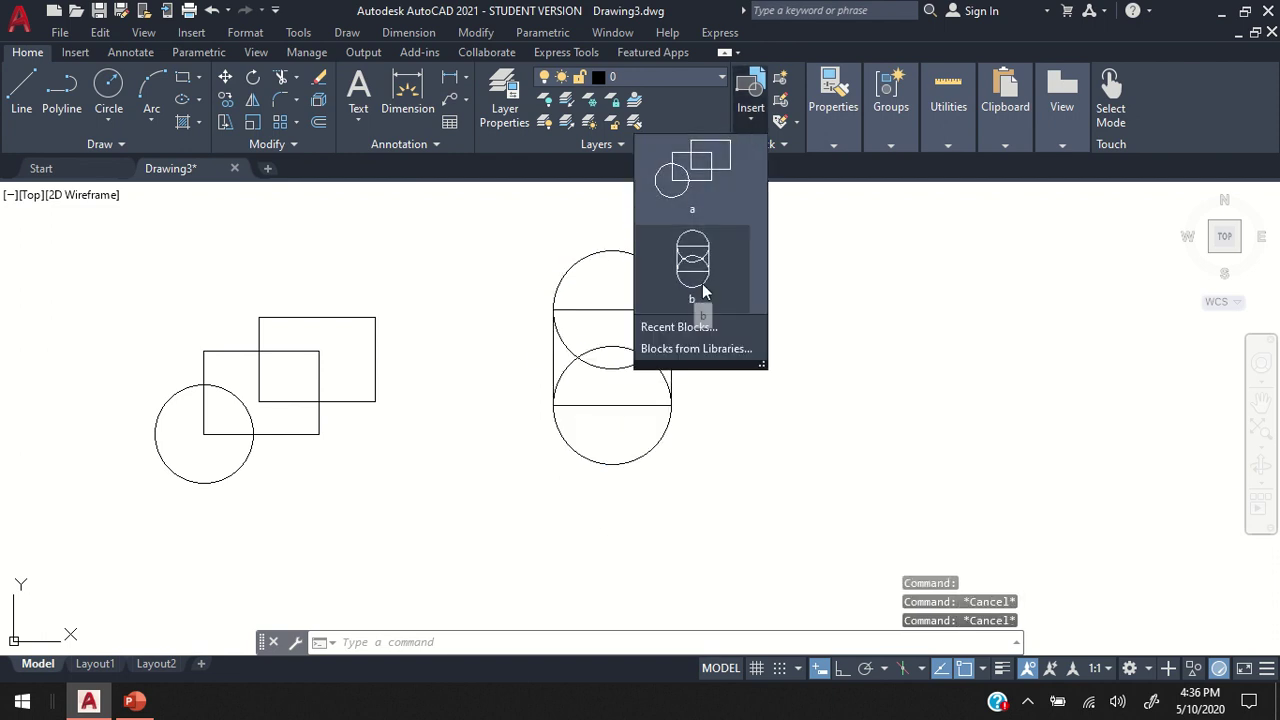
pyautogui.press('Escape')
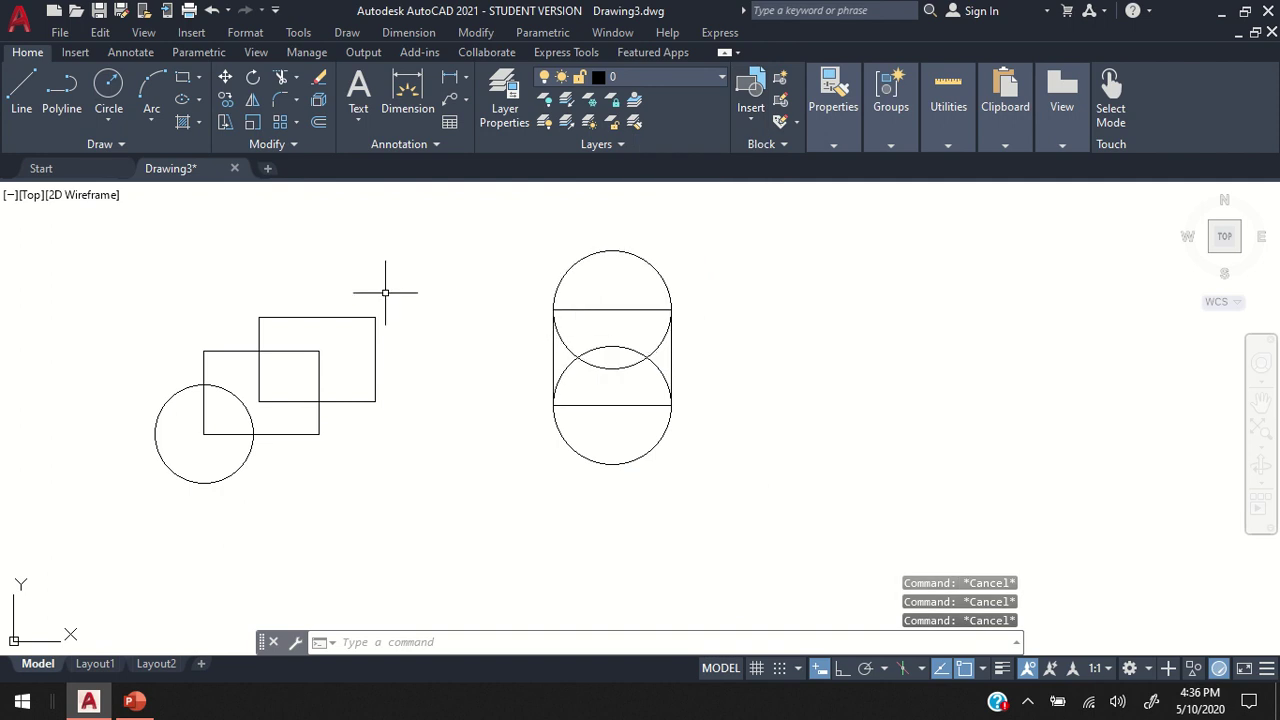
# Draw a rectangle about 3 by 3 units to the right of the two-circle shape, with a diagonal from its upper-left to lower-right corner
pyautogui.scroll(-2, 887, 363)
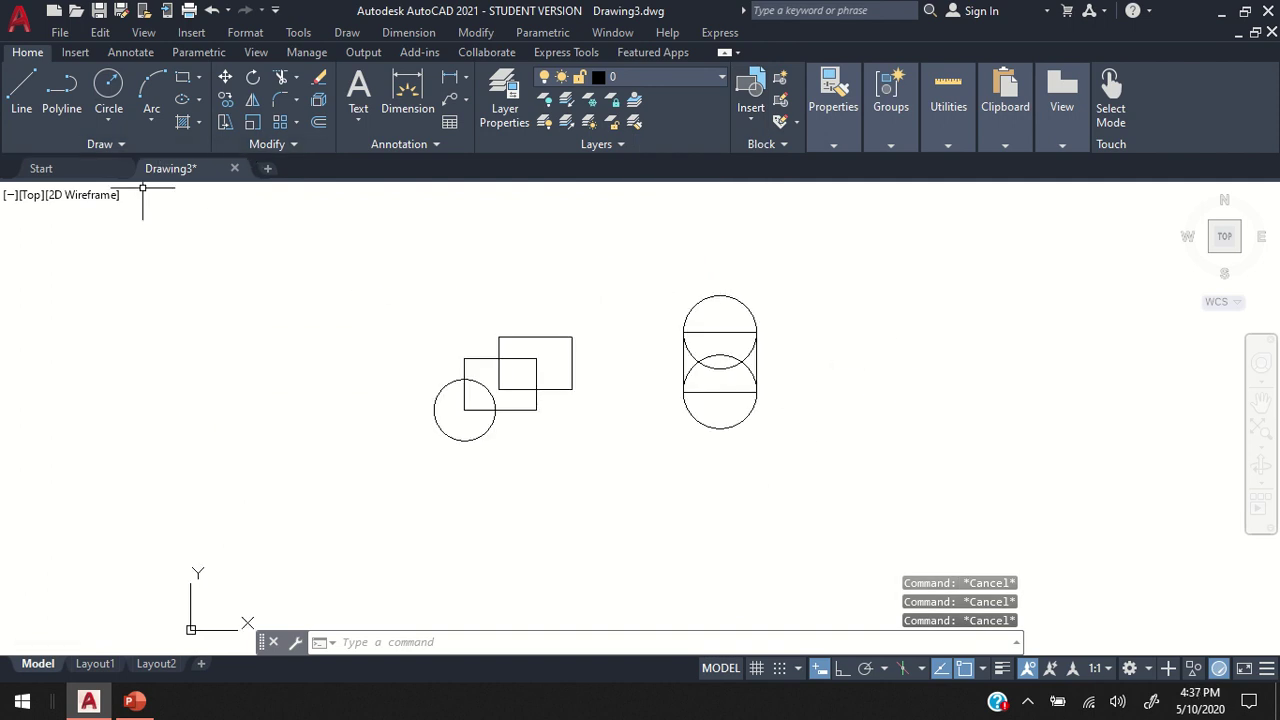
pyautogui.click(182, 78)
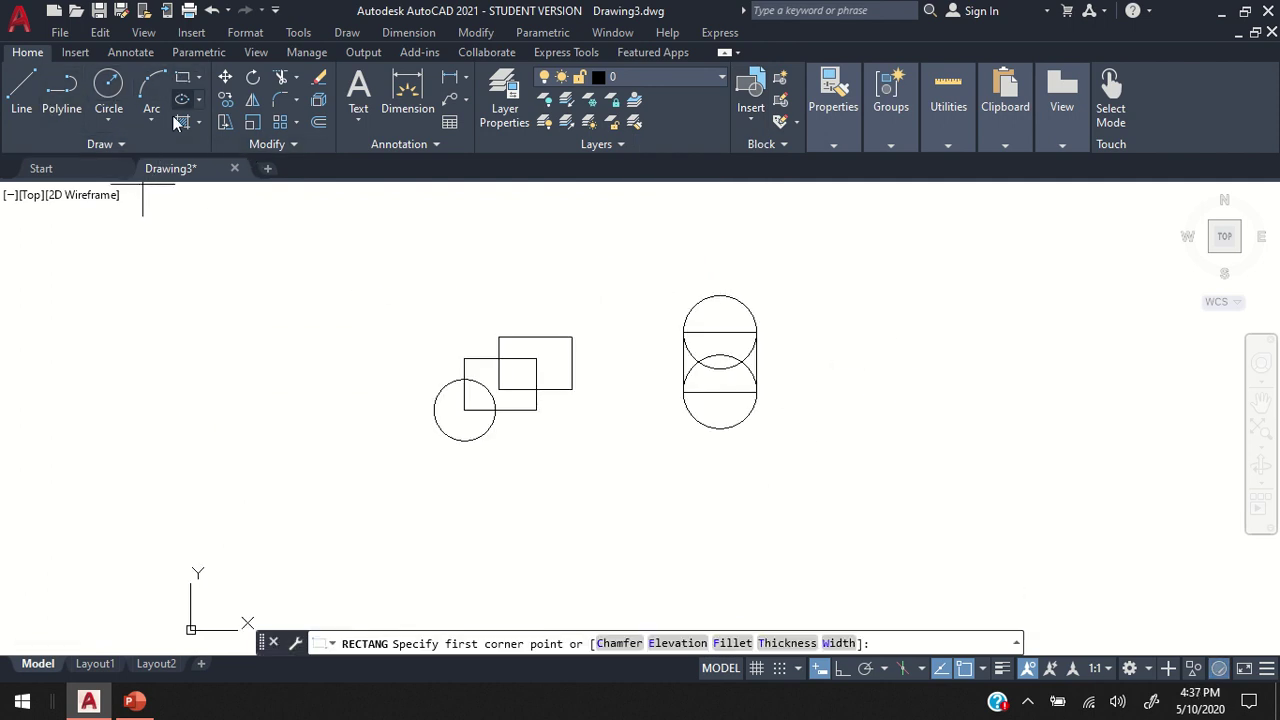
pyautogui.click(878, 347)
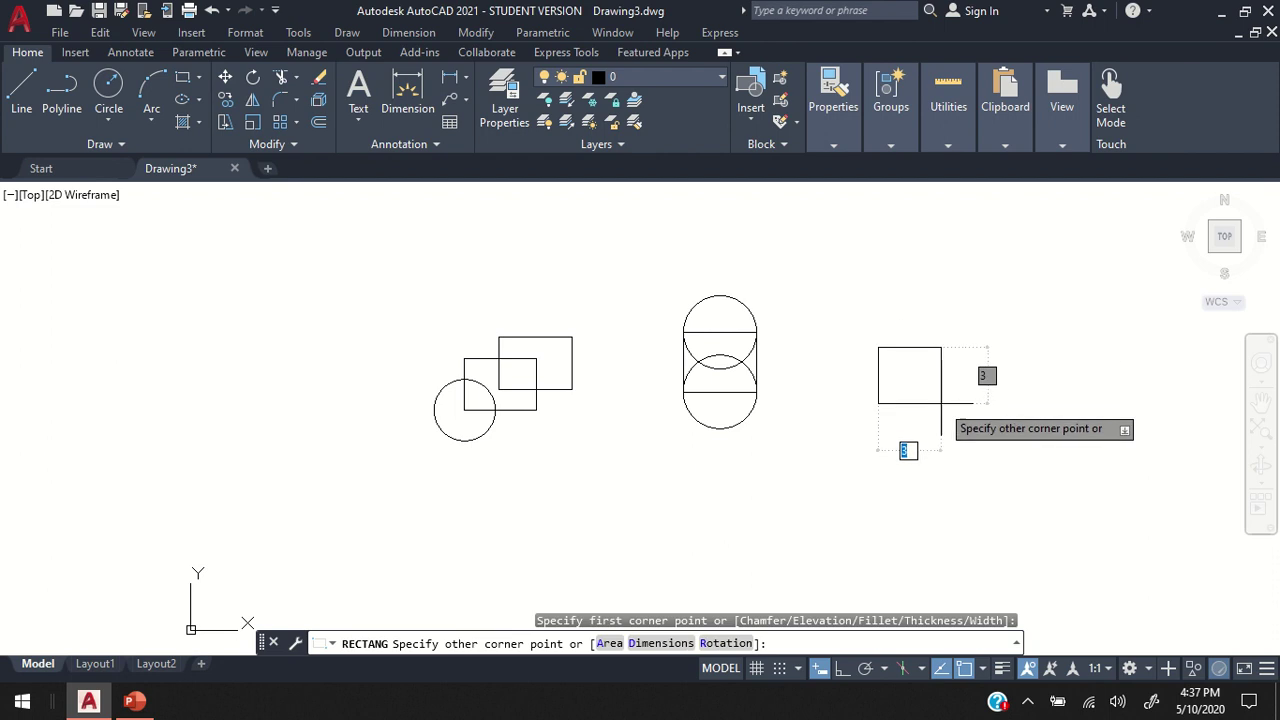
pyautogui.click(941, 403)
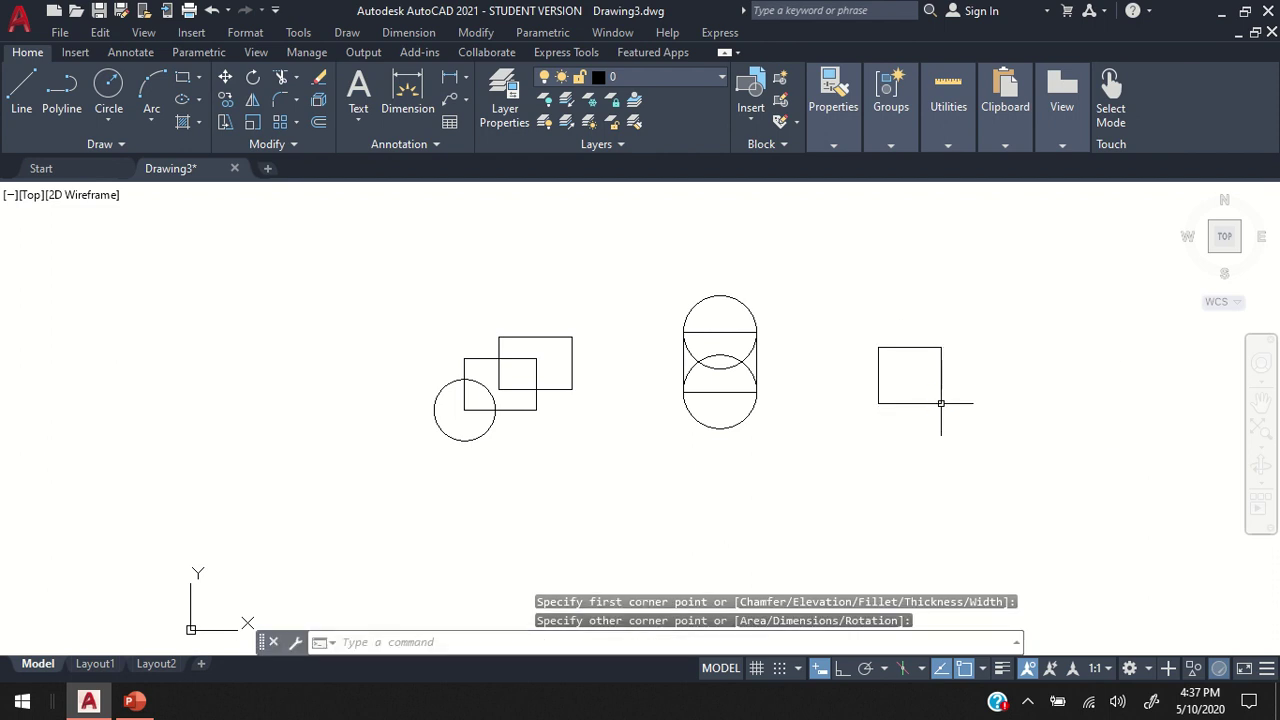
pyautogui.click(21, 88)
pyautogui.click(878, 347)
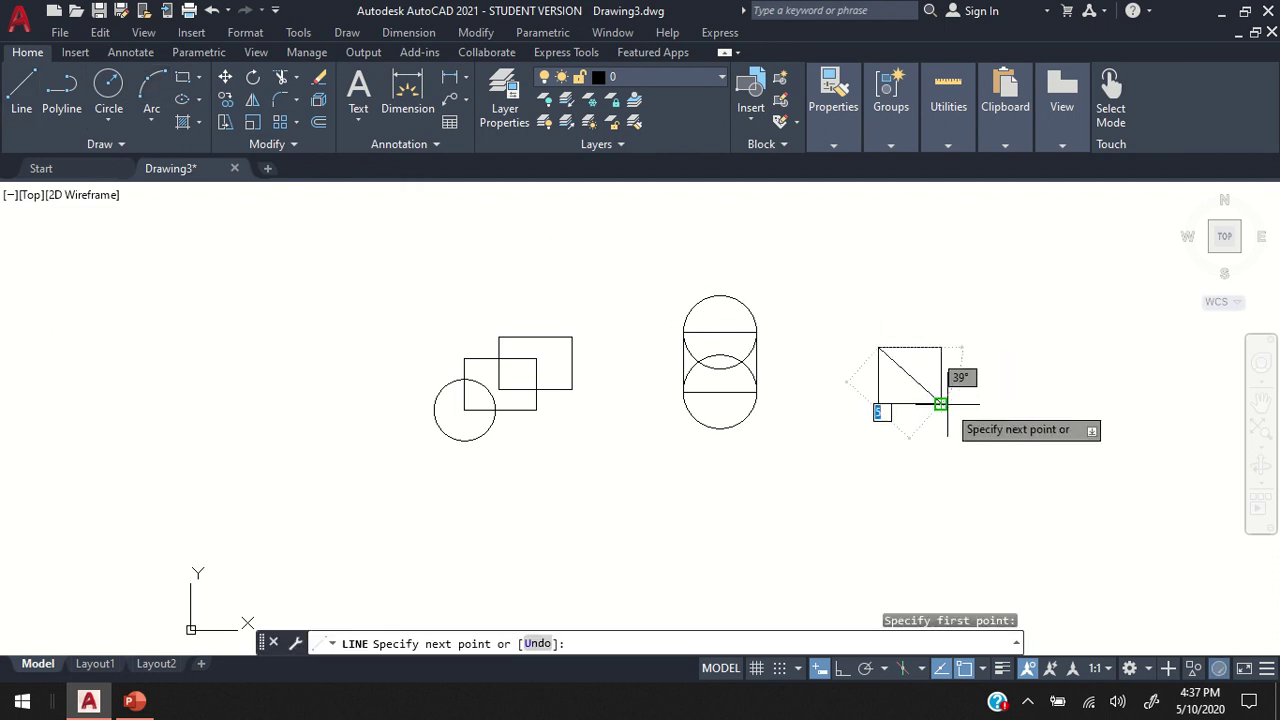
pyautogui.click(941, 403)
pyautogui.press('Return')
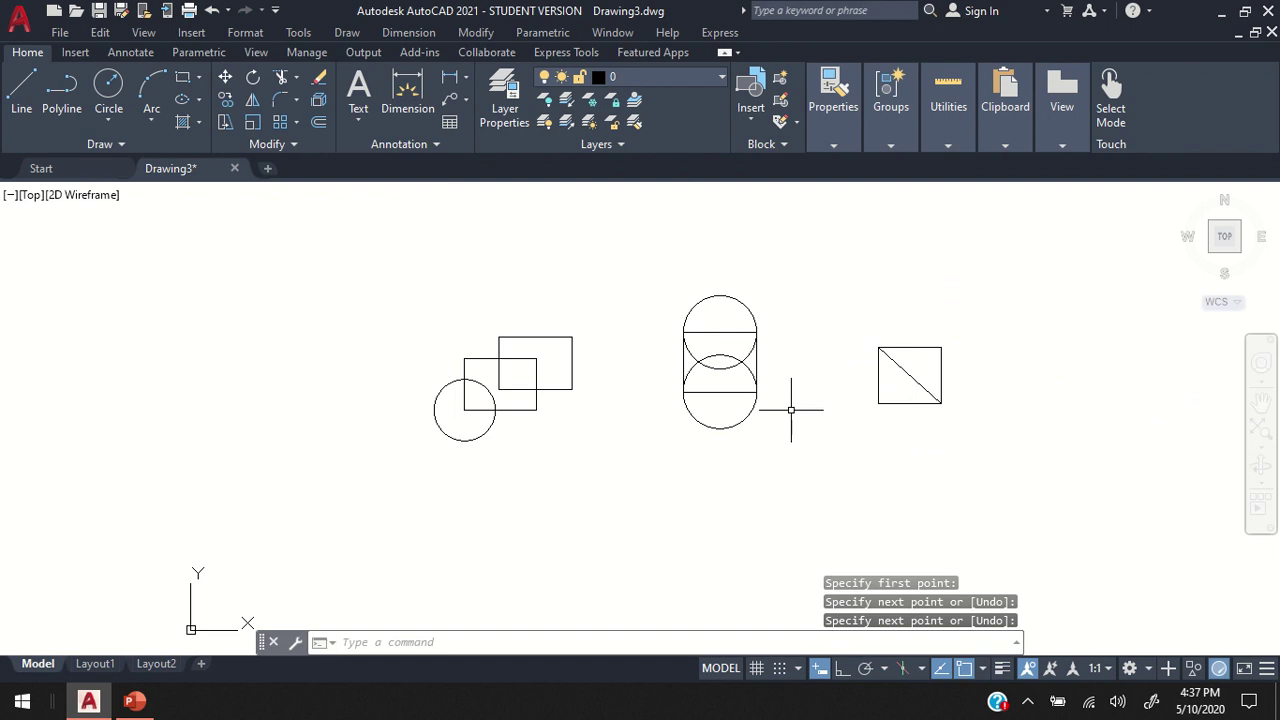
# Draw a circle centred on the midpoint of the new rectangle's top edge, reaching its upper-left corner
pyautogui.click(108, 88)
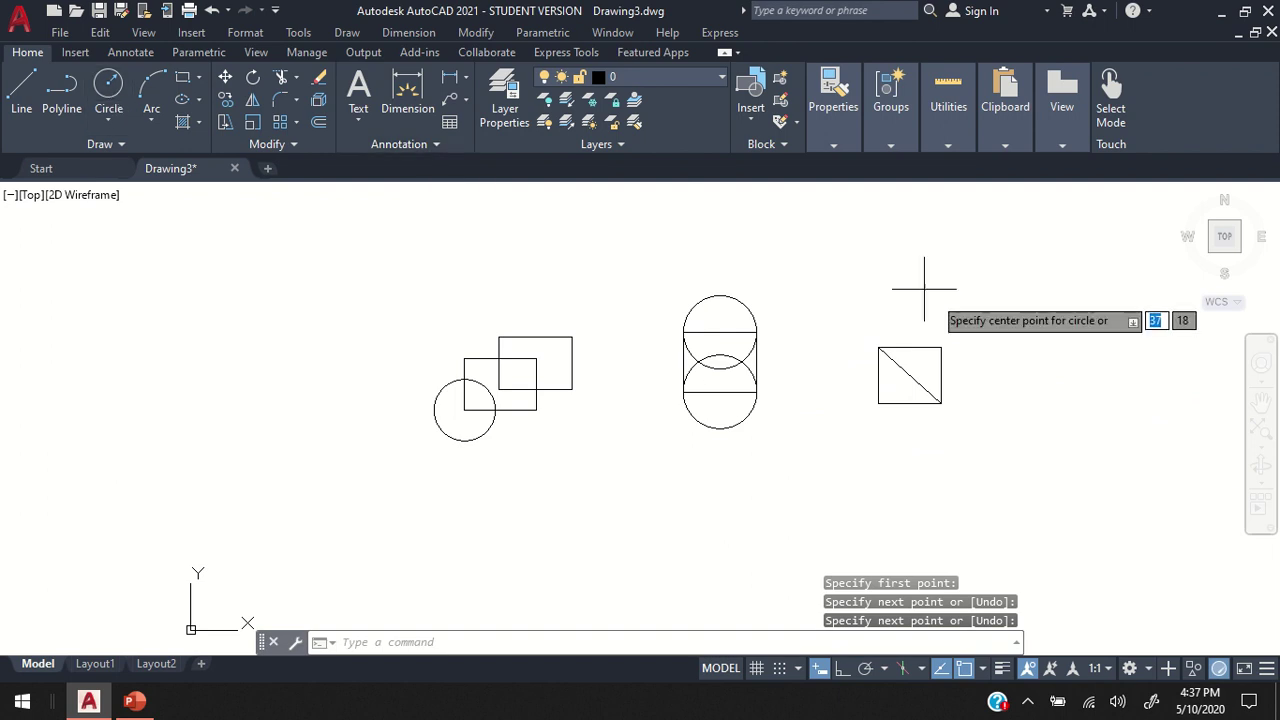
pyautogui.click(909, 347)
pyautogui.click(878, 347)
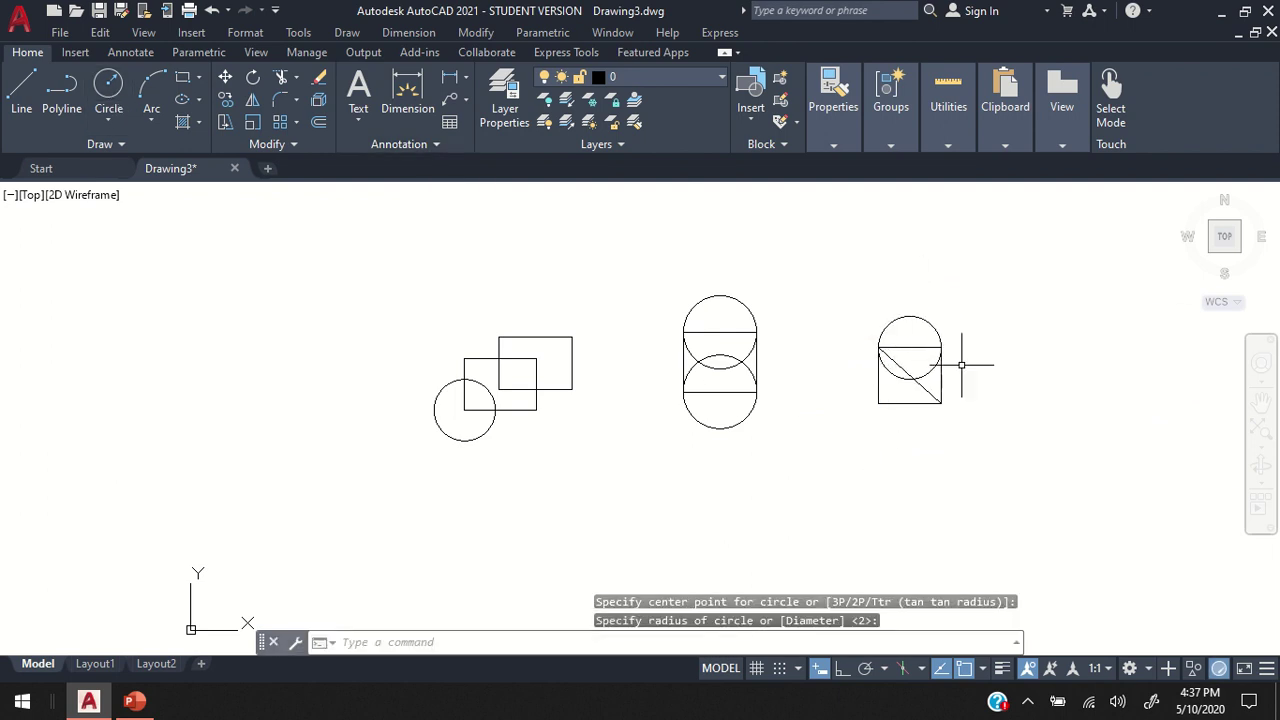
# Start a block definition named "c" with the Delete option and its base point at the lower-right corner of the rectangle with the diagonal
pyautogui.scroll(4, 988, 351)
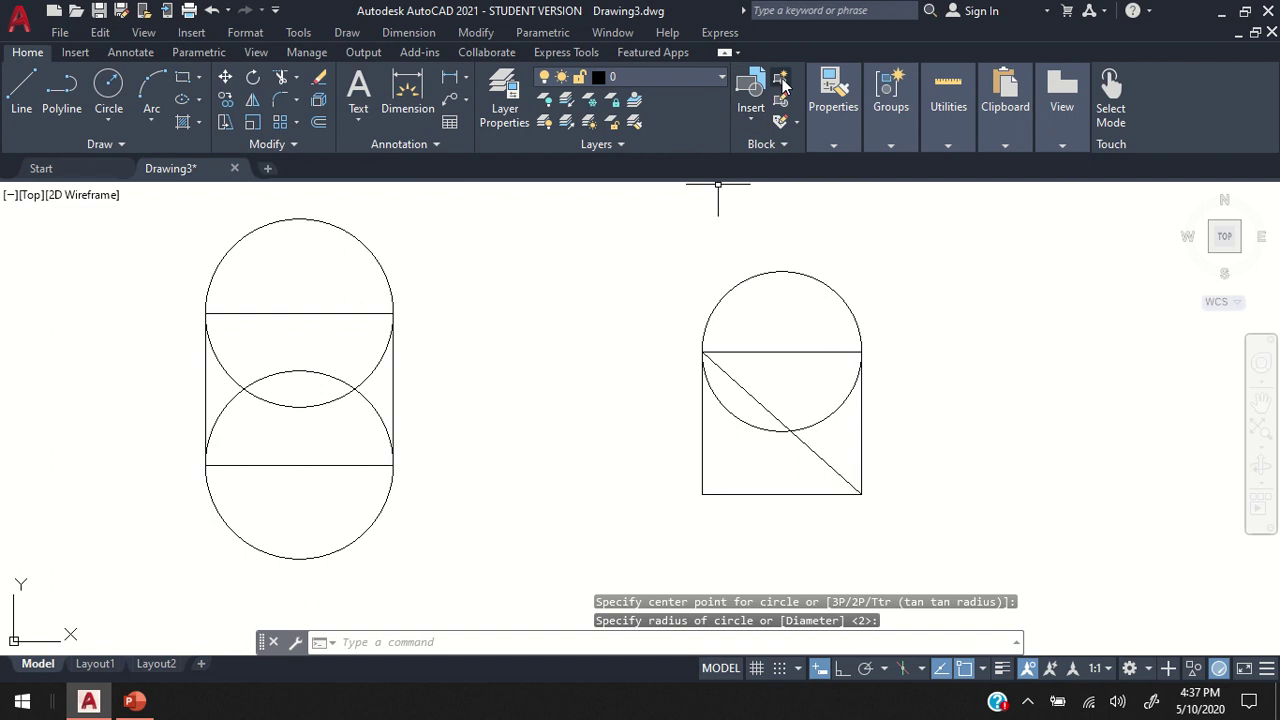
pyautogui.click(780, 77)
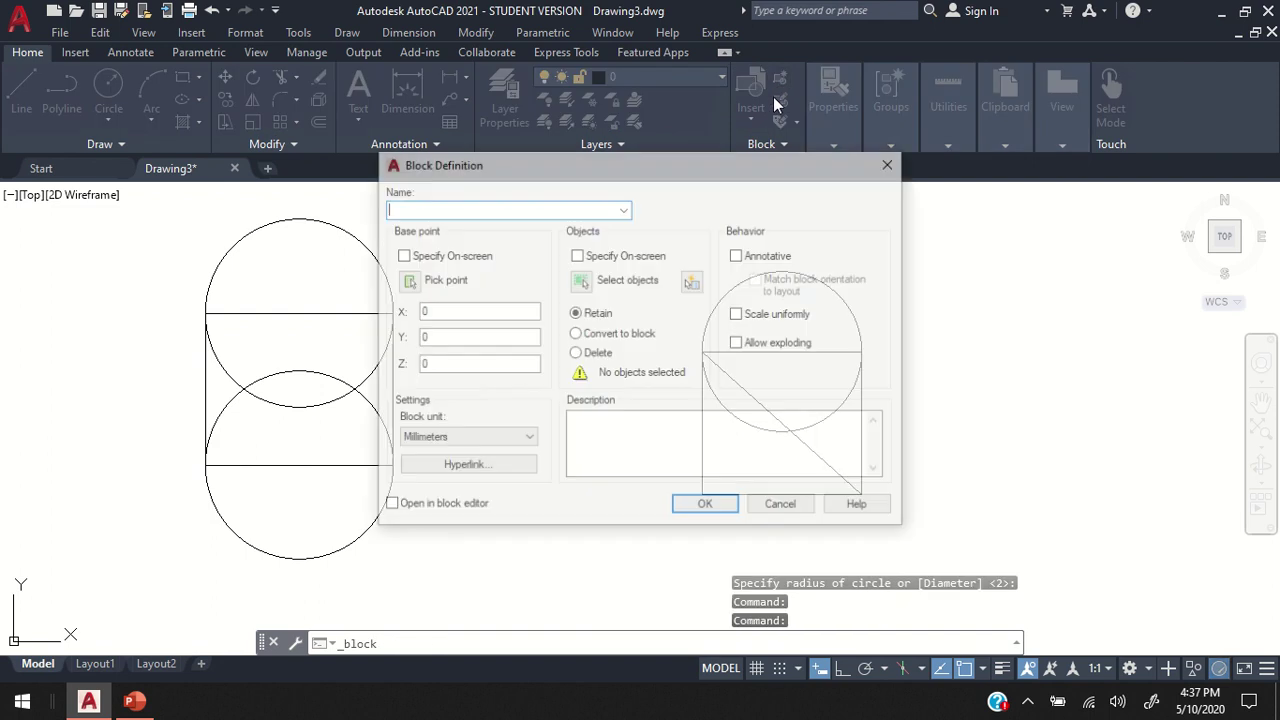
pyautogui.click(576, 354)
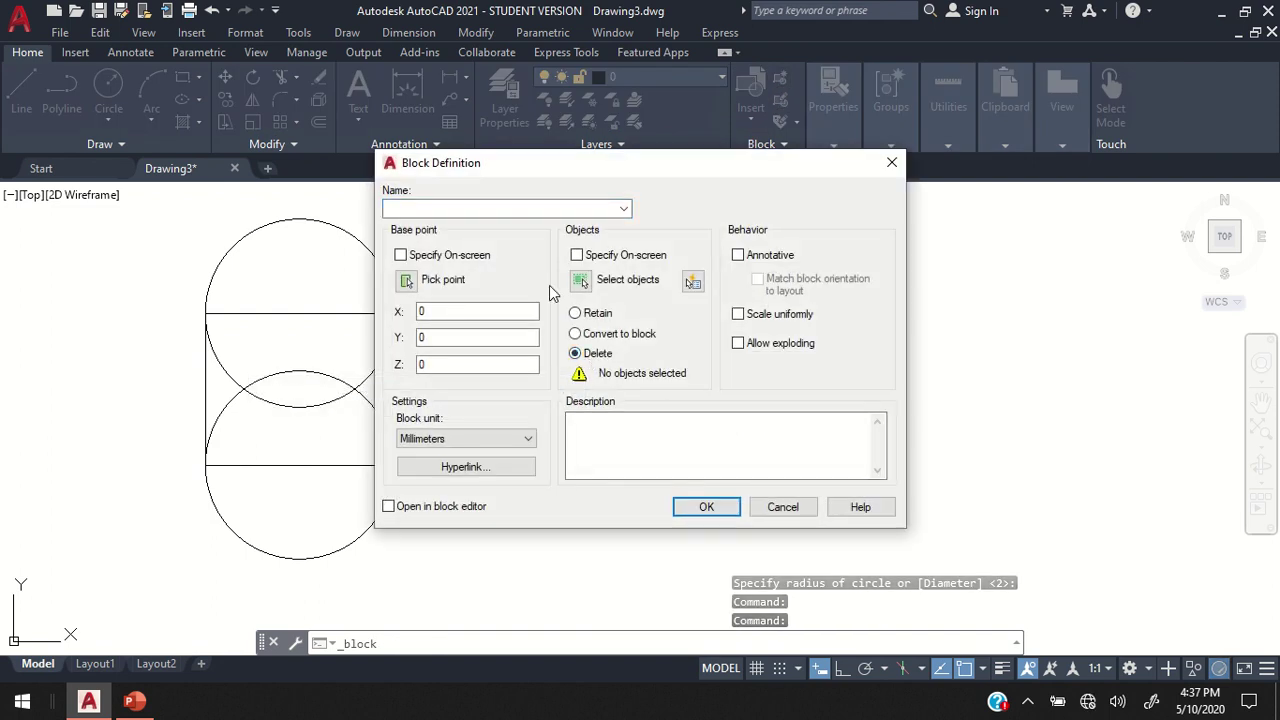
pyautogui.click(423, 207)
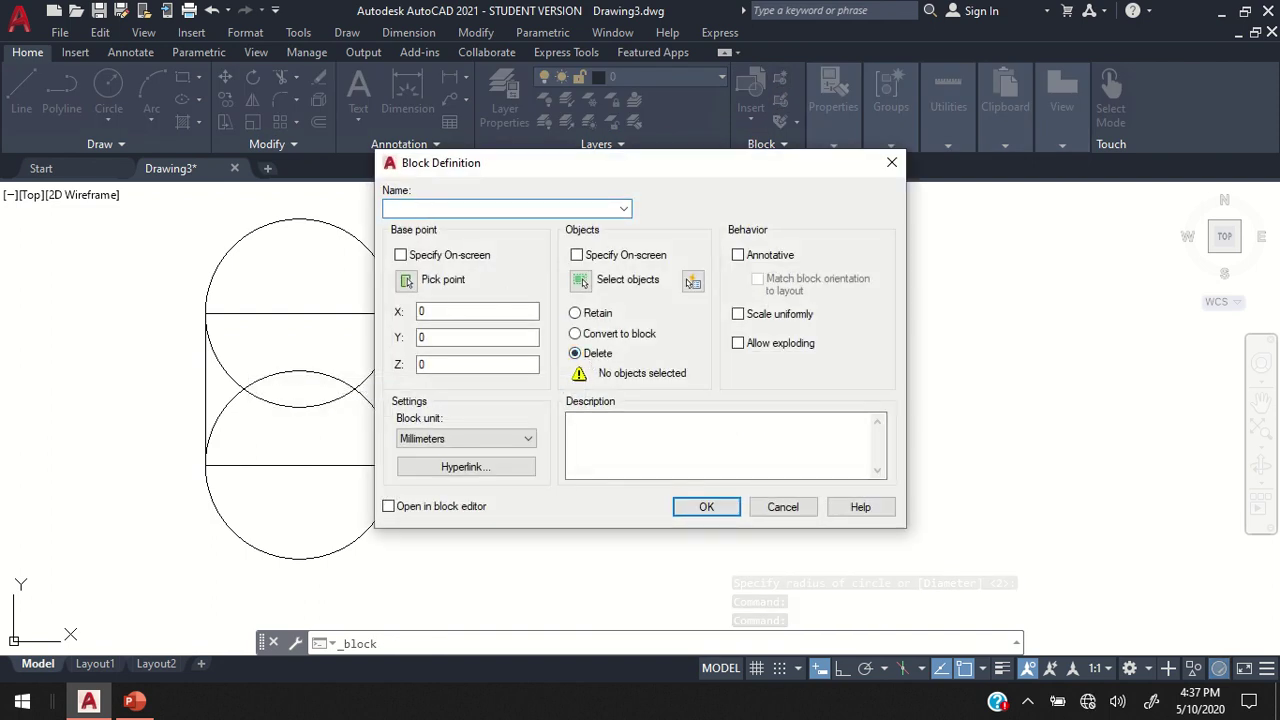
pyautogui.write('c')
pyautogui.click(407, 282)
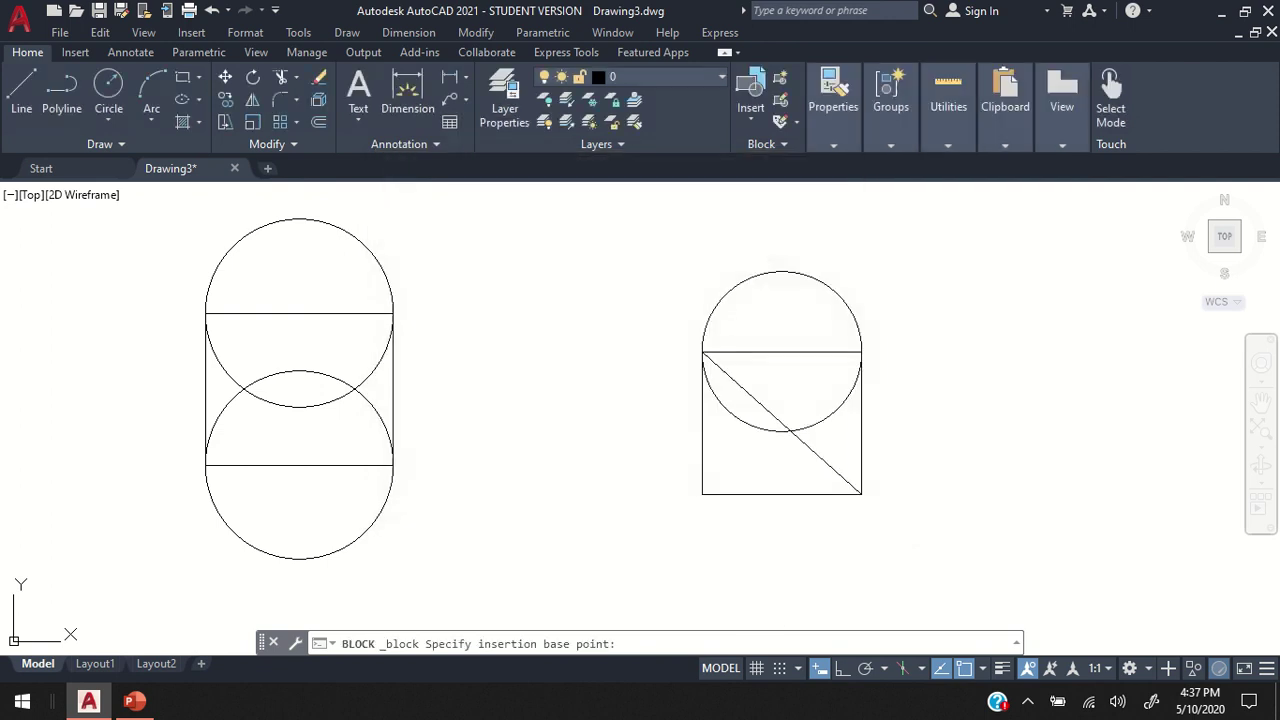
pyautogui.click(859, 491)
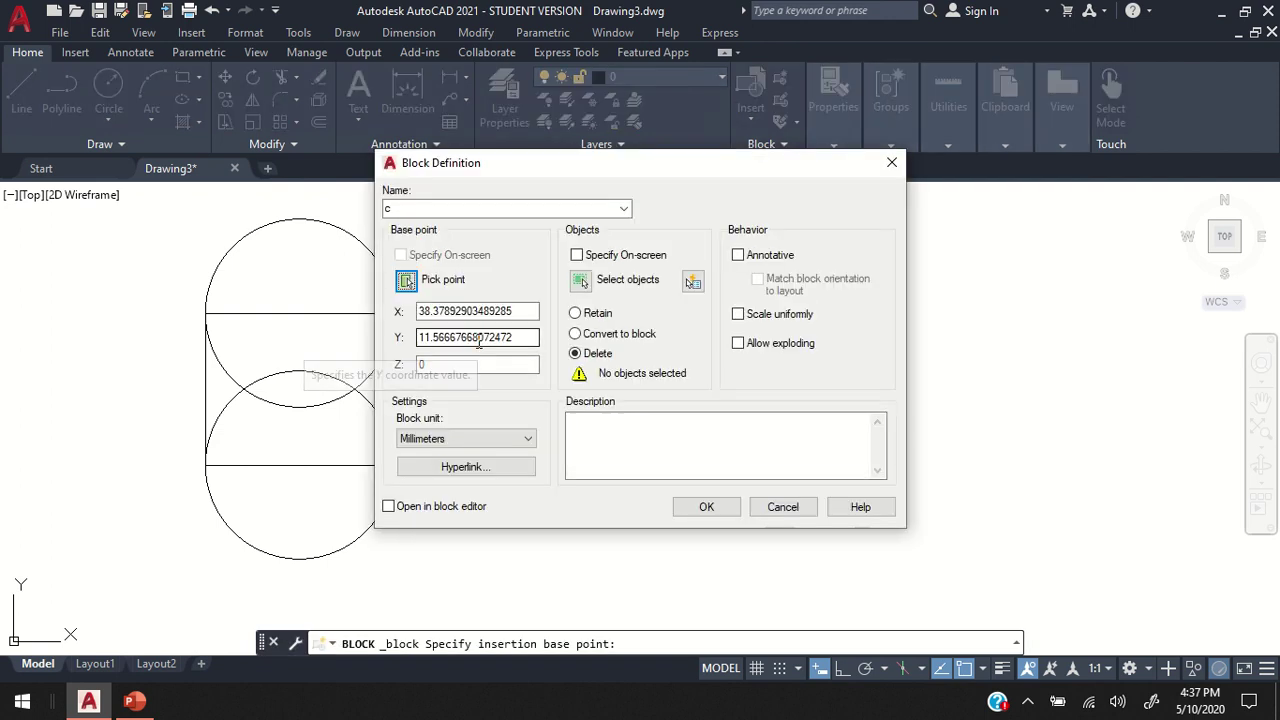
# Include the rectangle, diagonal and circle in block "c", allow exploding, and create the block
pyautogui.click(583, 285)
pyautogui.click(651, 234)
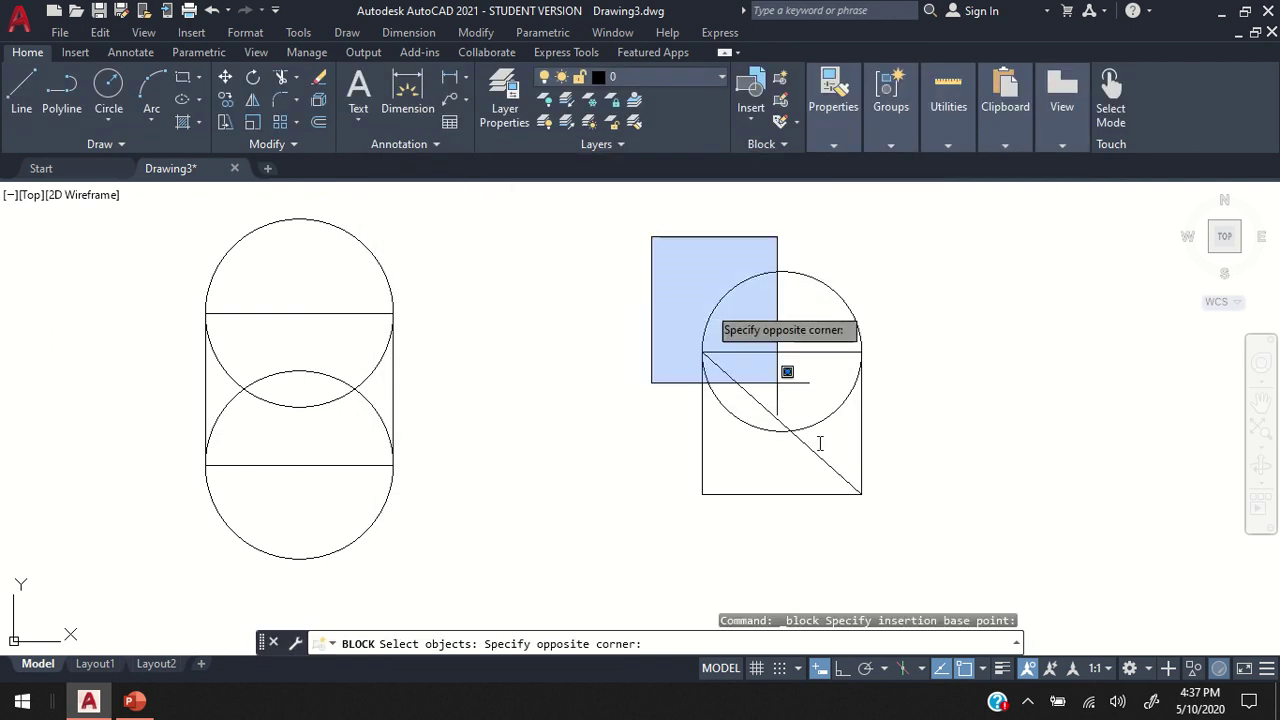
pyautogui.click(965, 540)
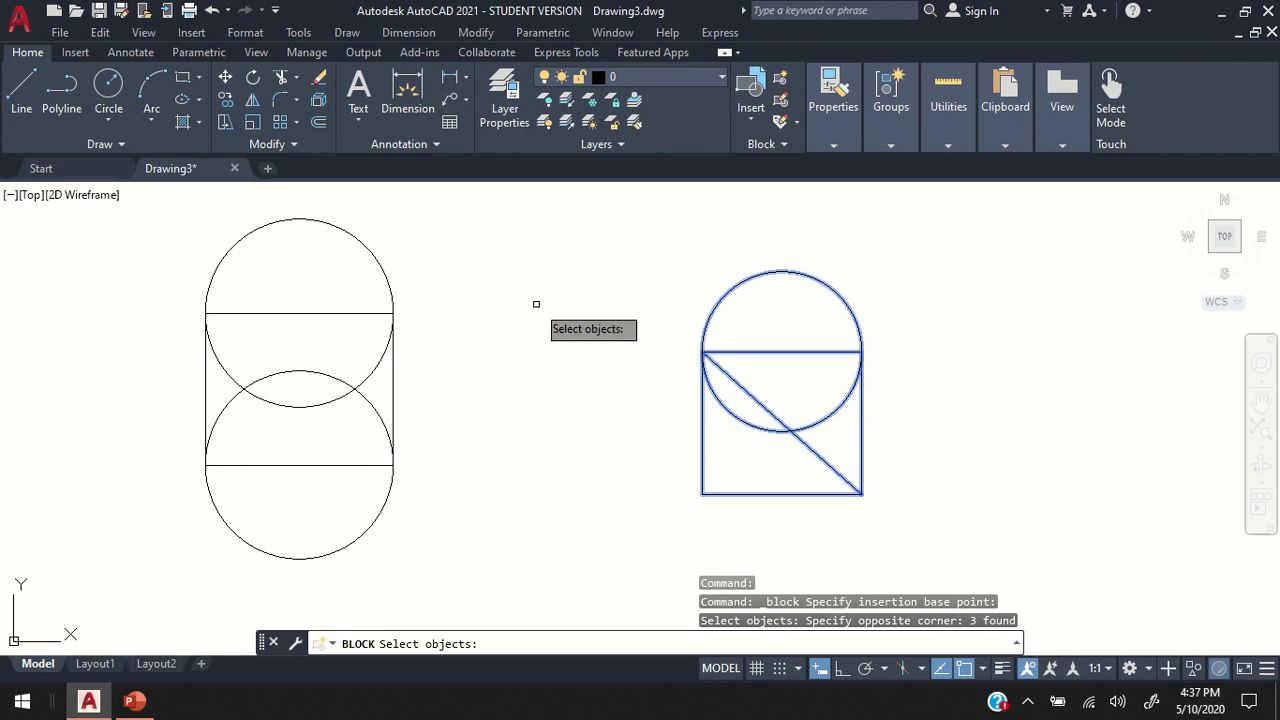
pyautogui.press('Return')
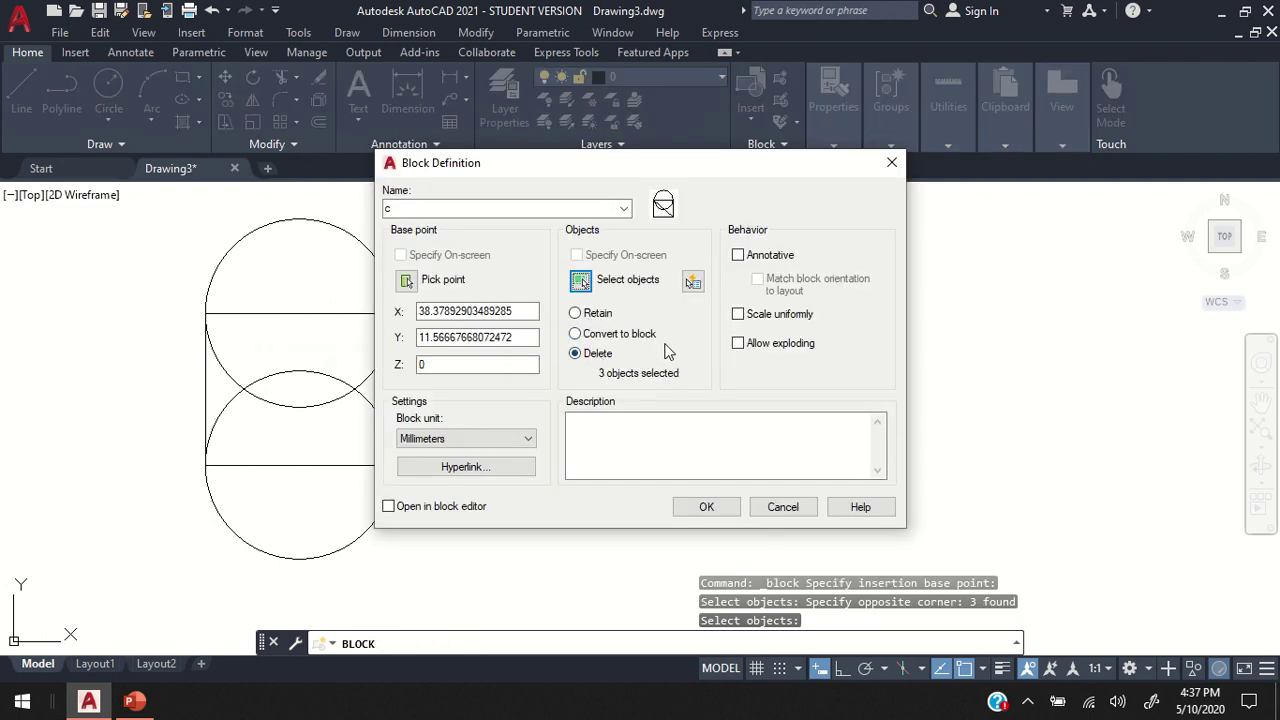
pyautogui.click(738, 346)
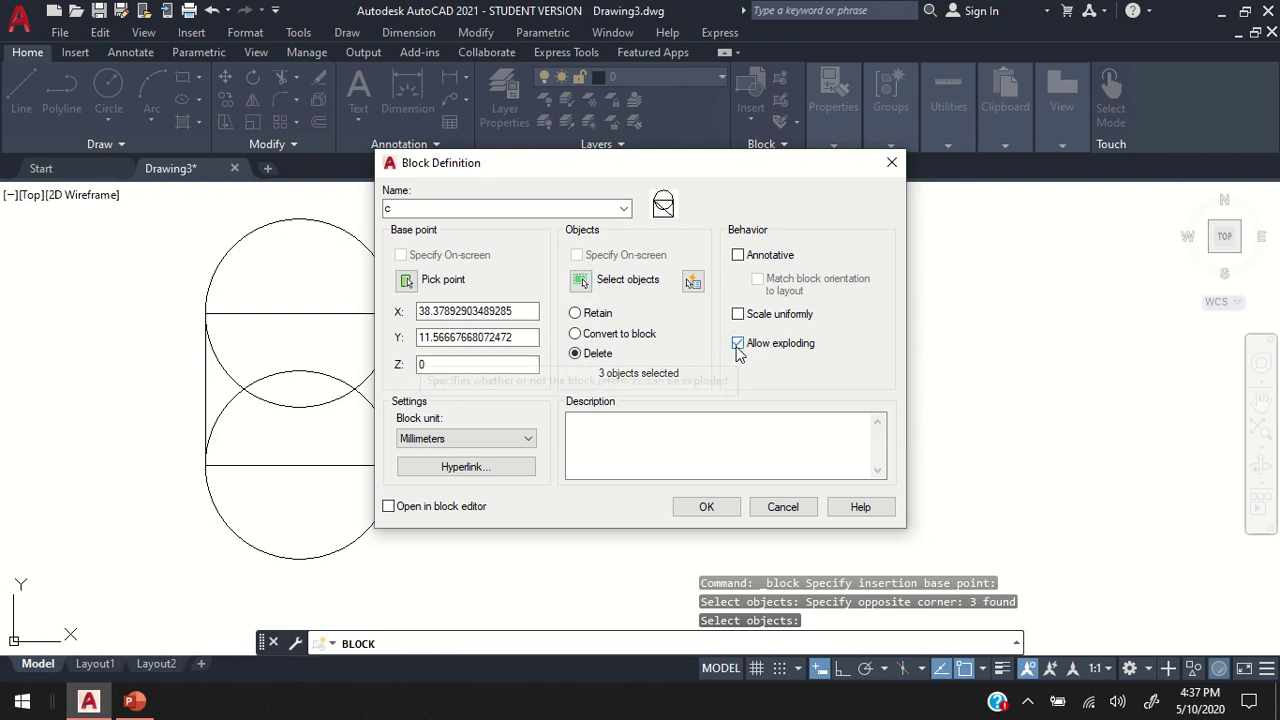
pyautogui.click(707, 508)
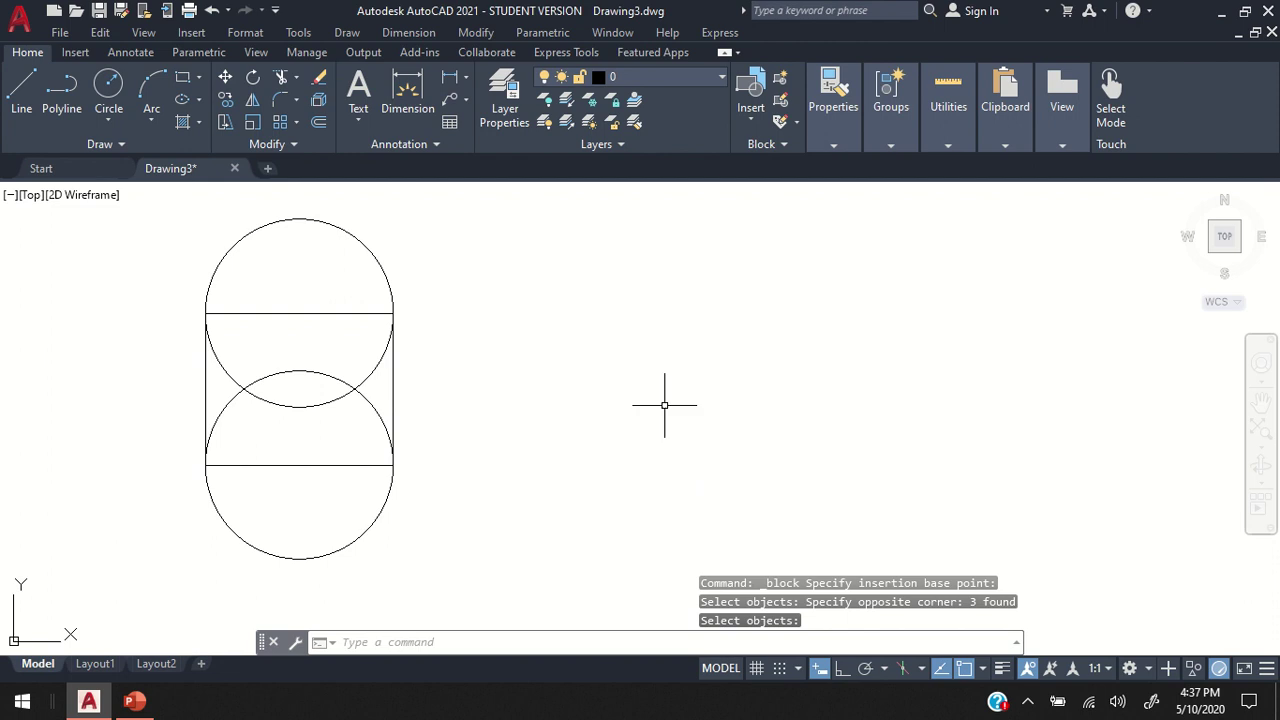
pyautogui.scroll(-4, 784, 416)
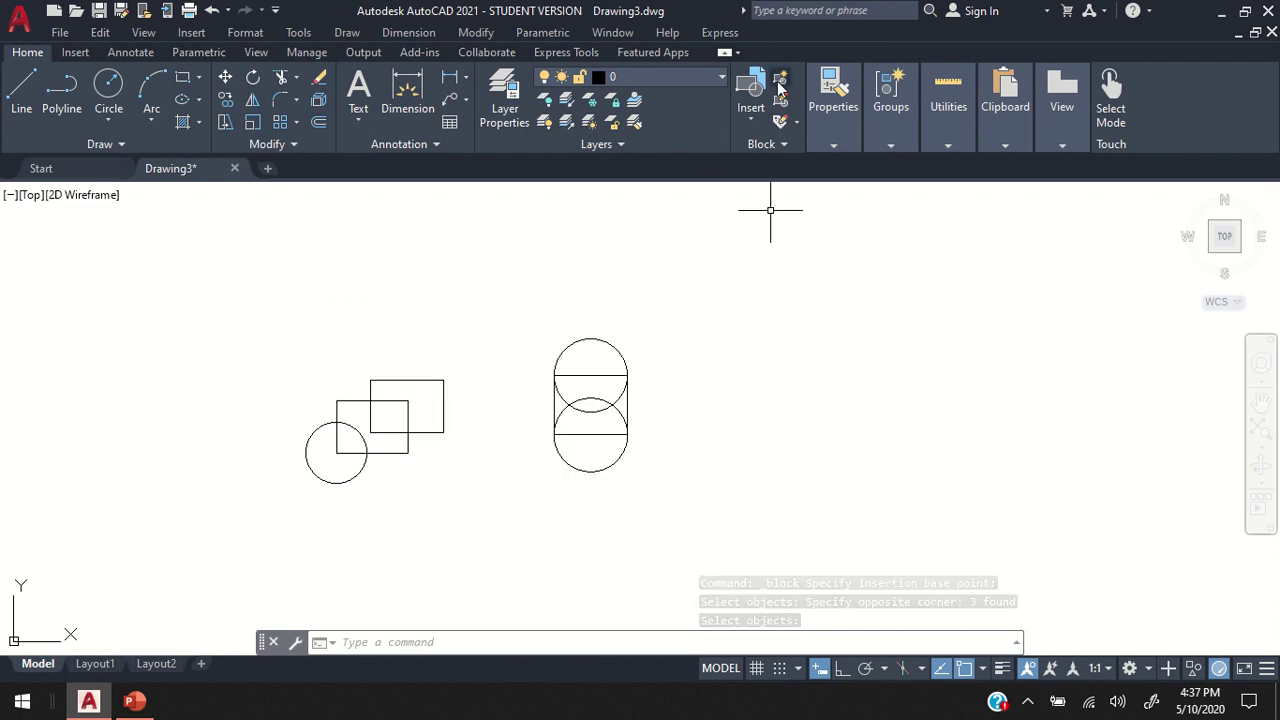
pyautogui.click(780, 82)
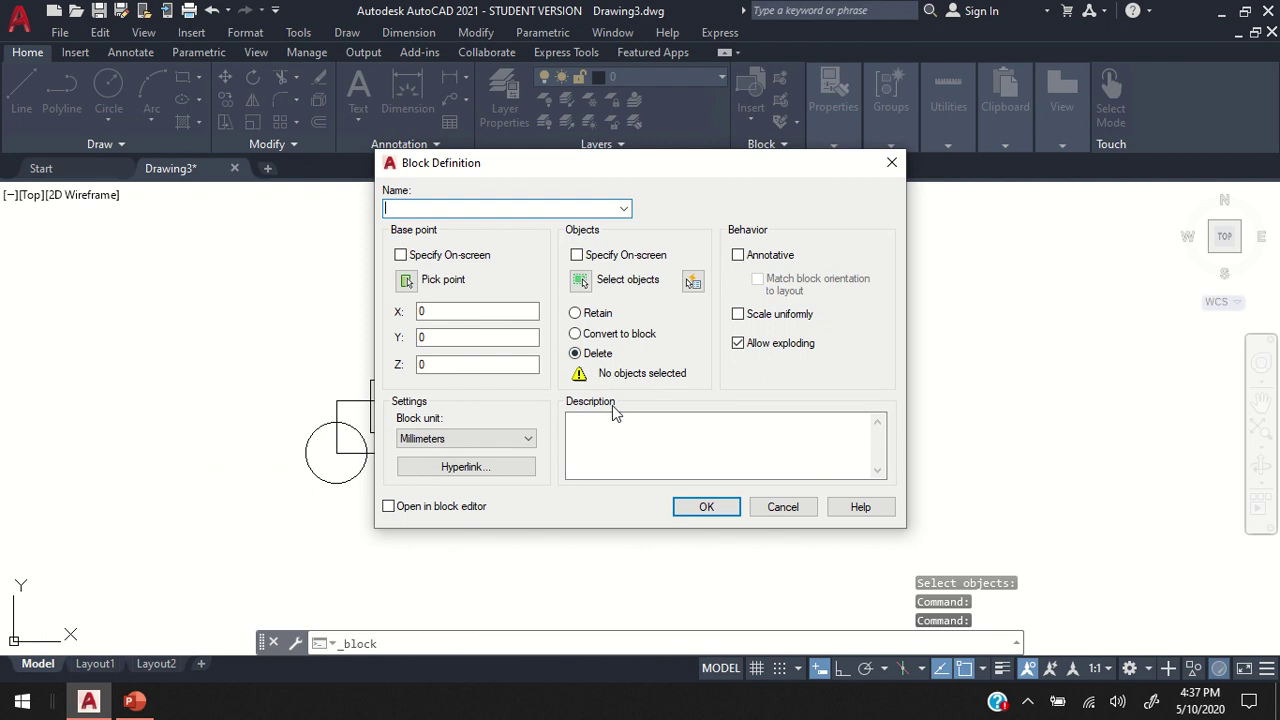
pyautogui.click(783, 507)
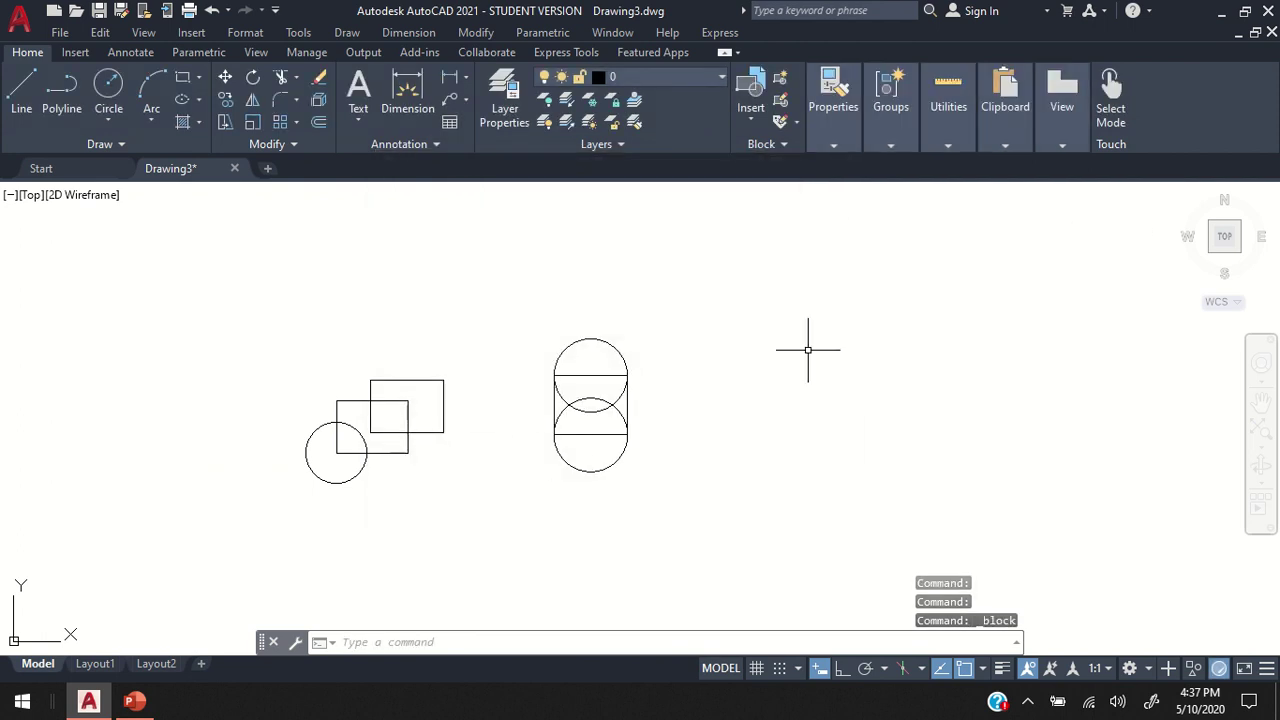
# Browse the gallery of insertable blocks and enlarge it so that definitions "a", "b" and "c" fit together
pyautogui.click(750, 118)
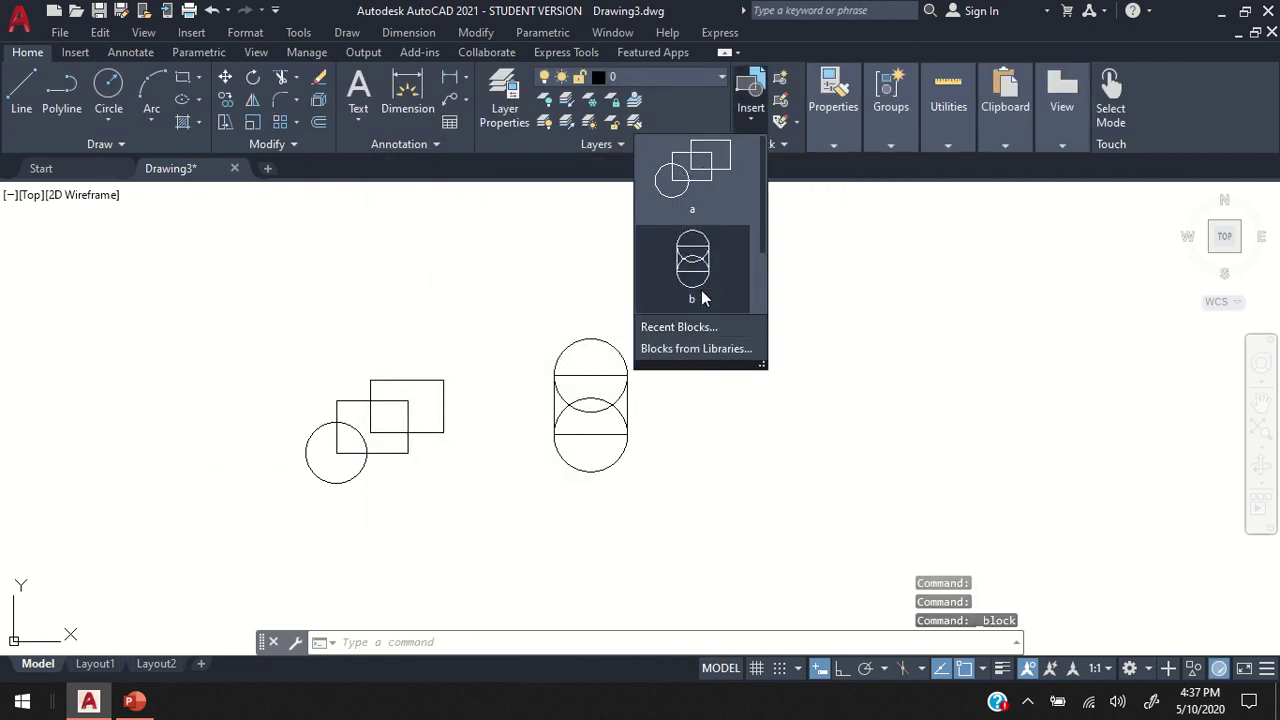
pyautogui.scroll(-1, 700, 240)
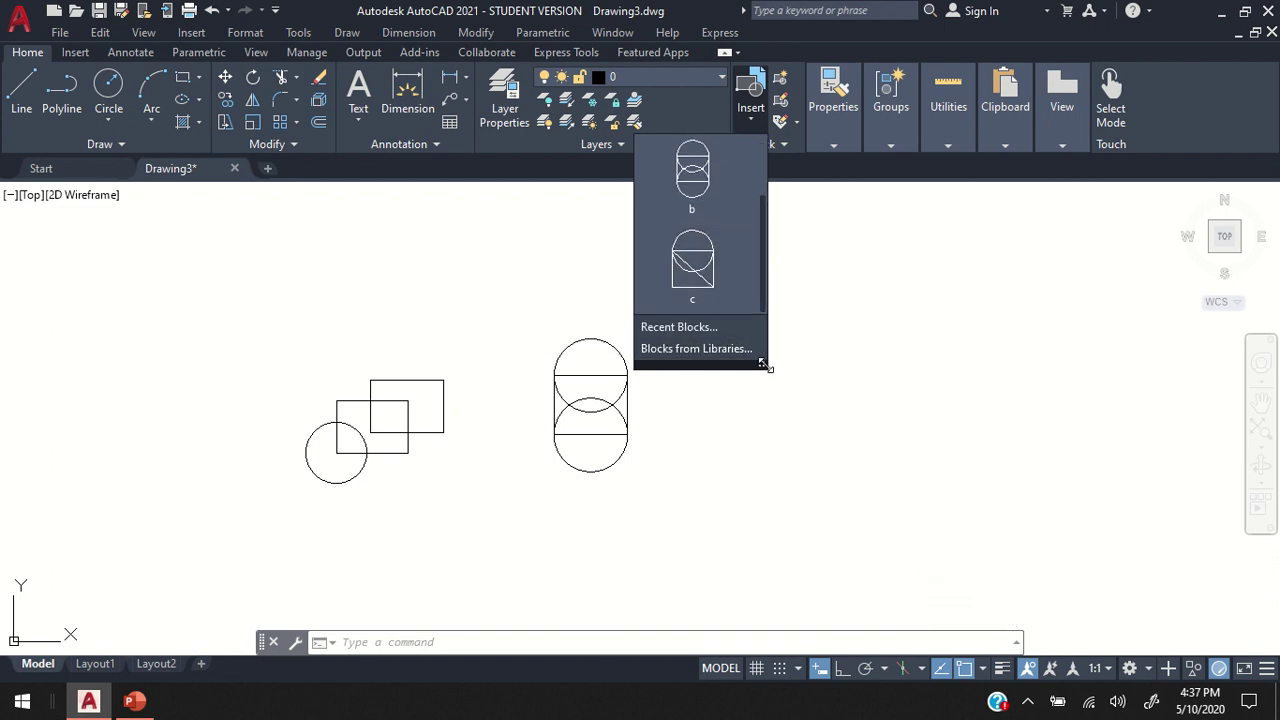
pyautogui.moveTo(763, 365); pyautogui.dragTo(877, 423)
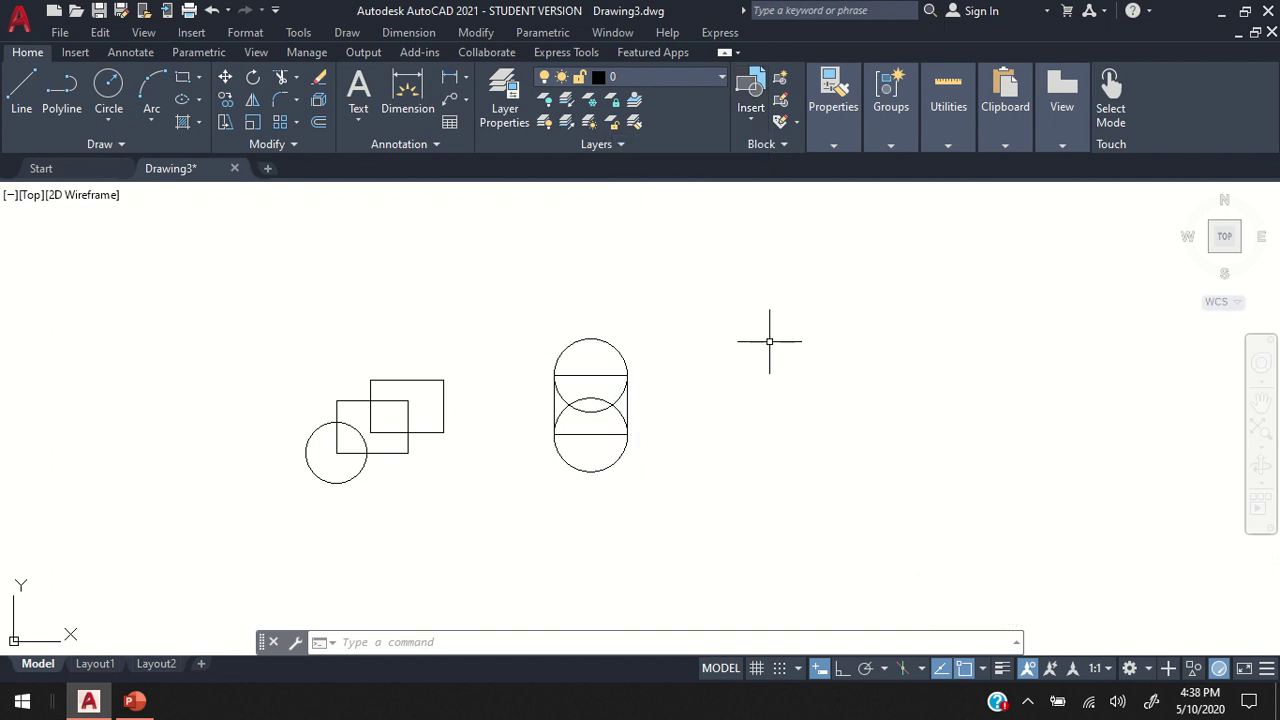
# Insert two copies of block "a" side by side, above and to the right of the two-circle shape
pyautogui.scroll(-1, 740, 360)
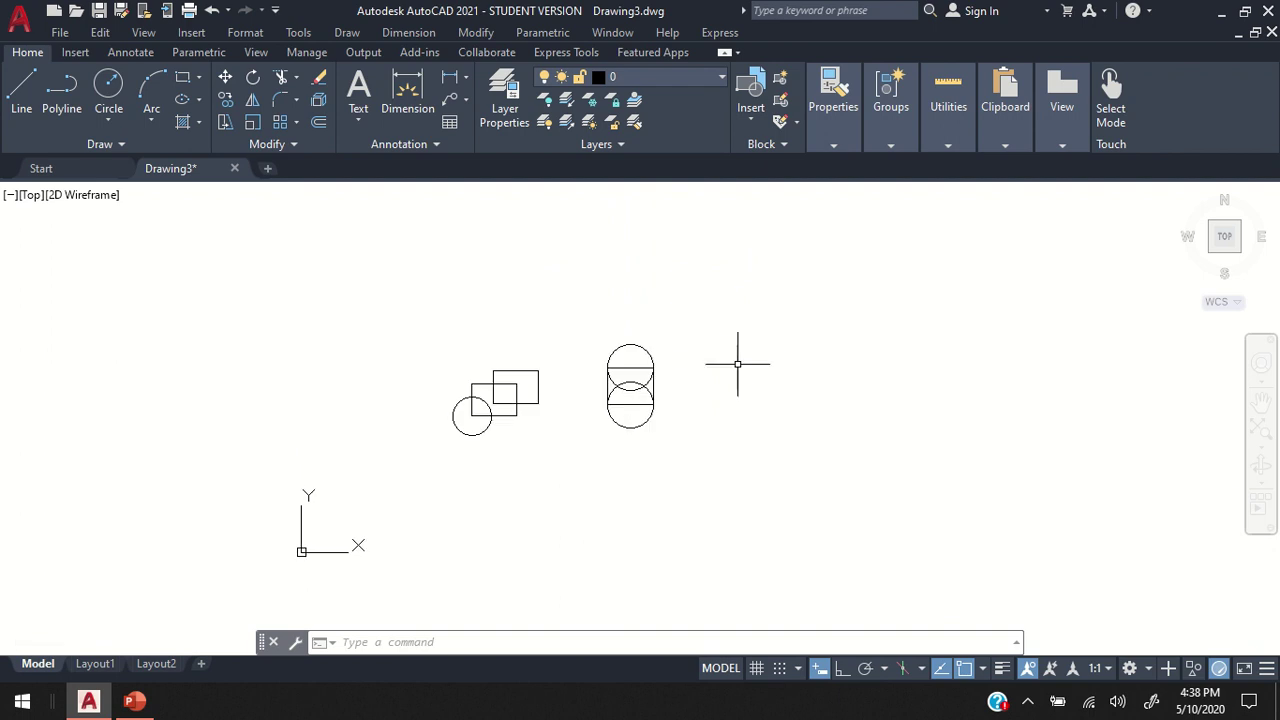
pyautogui.scroll(3, 763, 360)
pyautogui.scroll(-2, 604, 385)
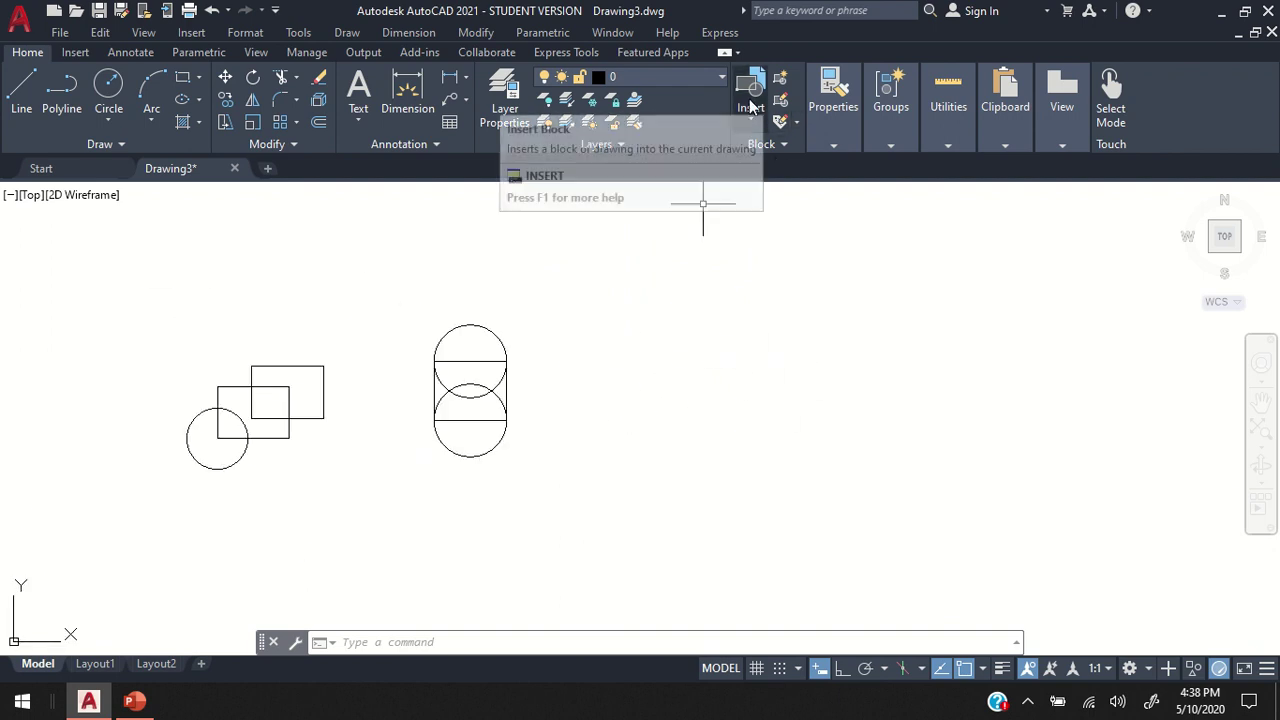
pyautogui.click(749, 105)
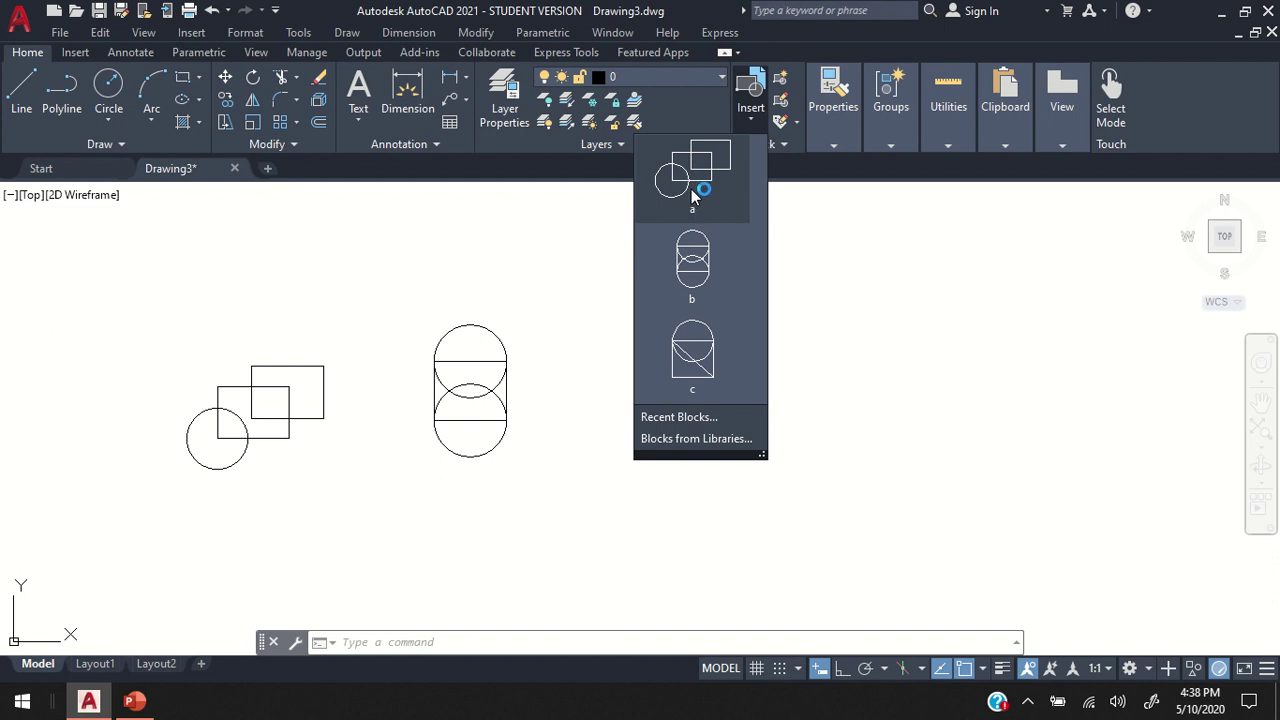
pyautogui.click(691, 189)
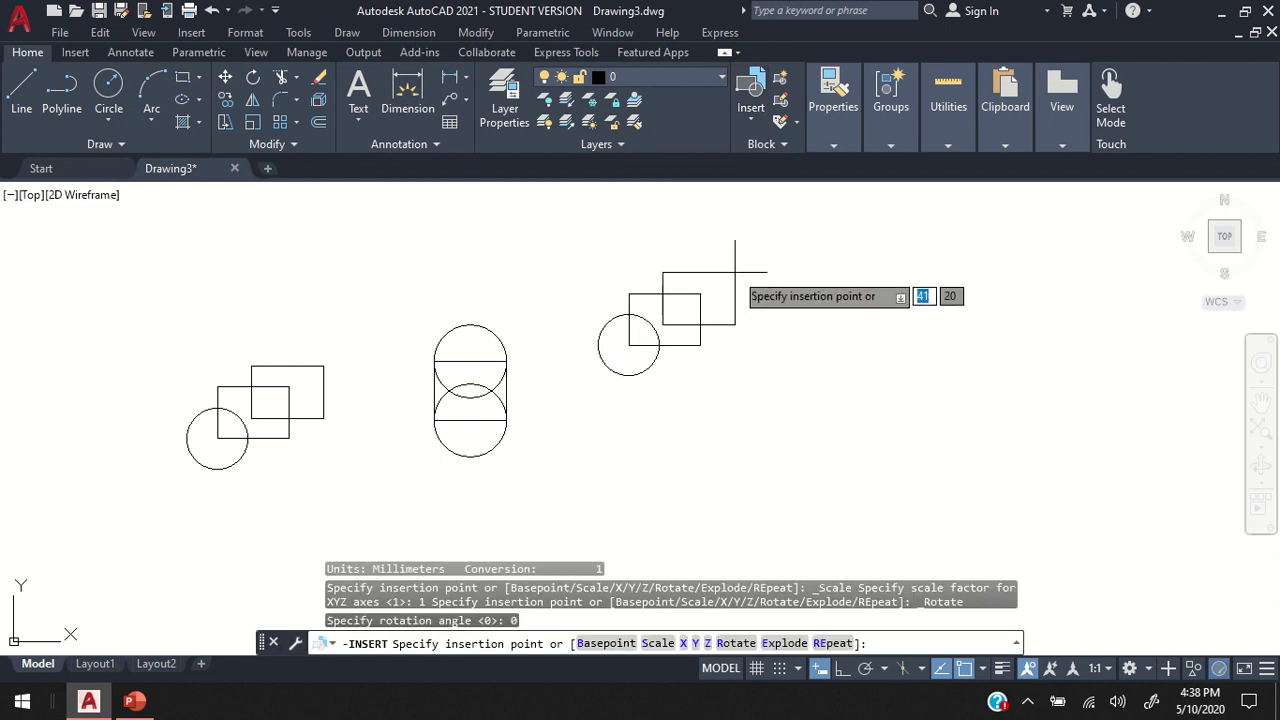
pyautogui.click(699, 259)
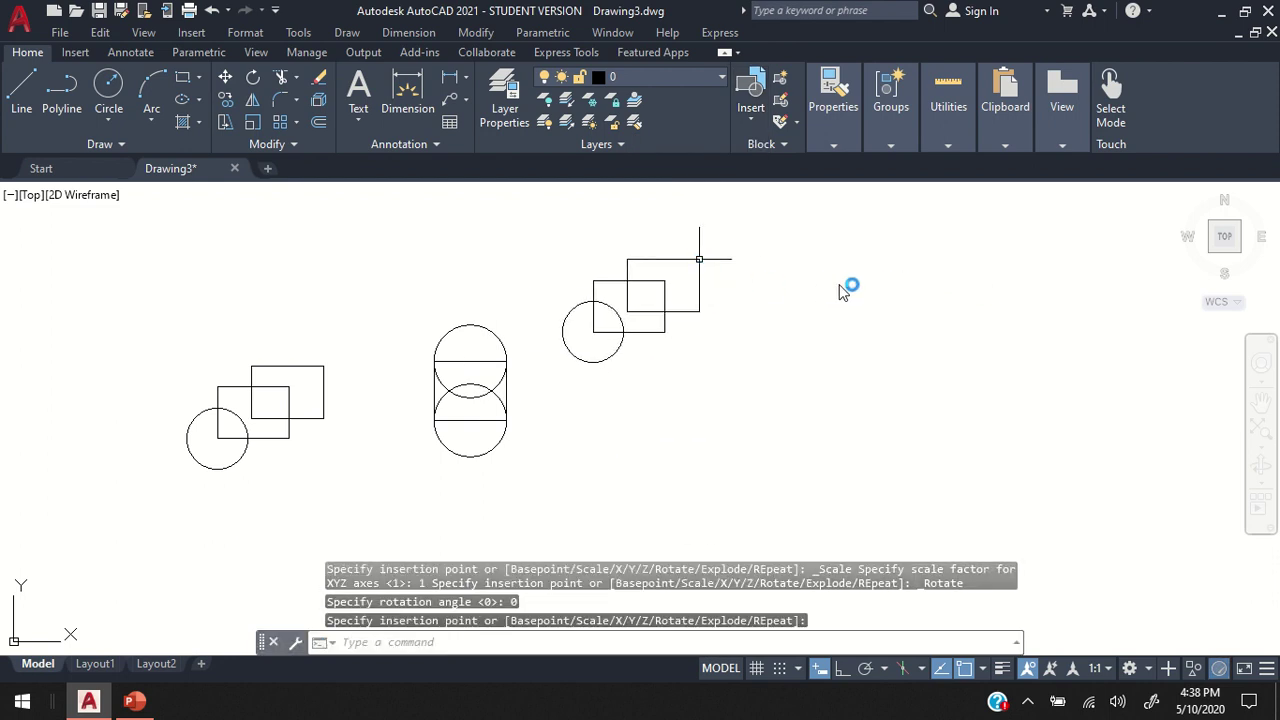
pyautogui.click(752, 92)
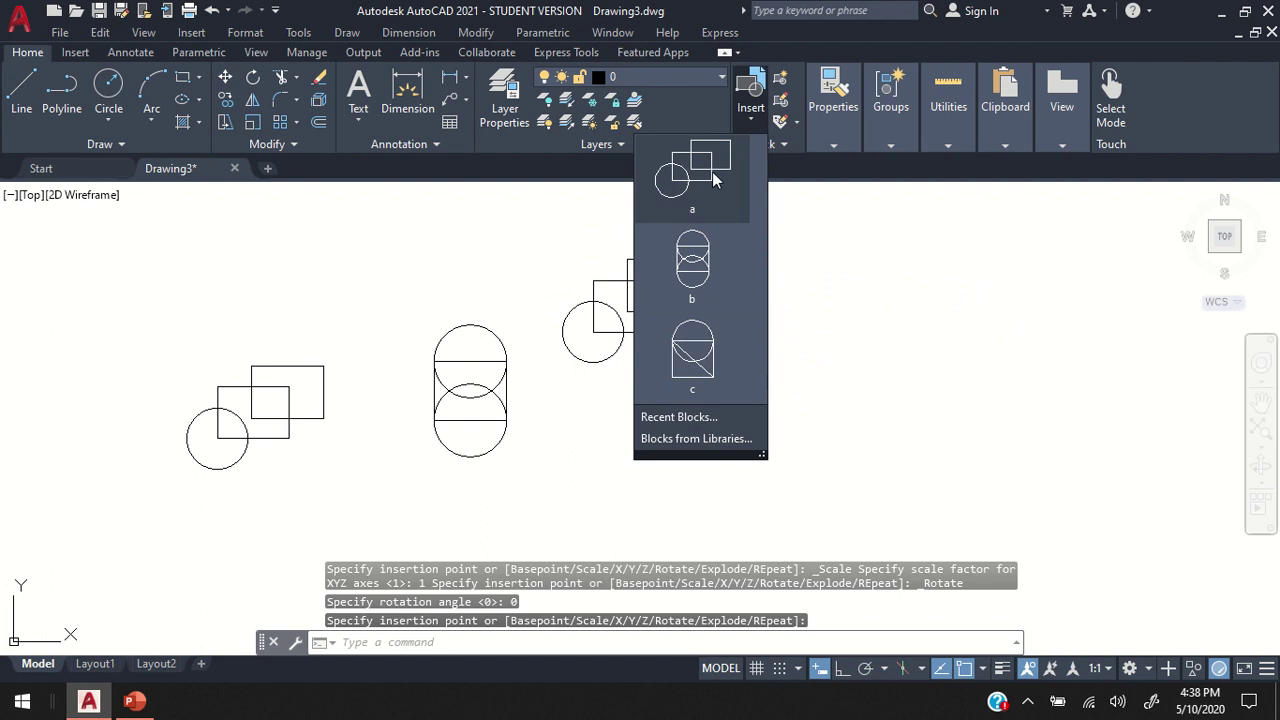
pyautogui.click(712, 175)
pyautogui.click(845, 264)
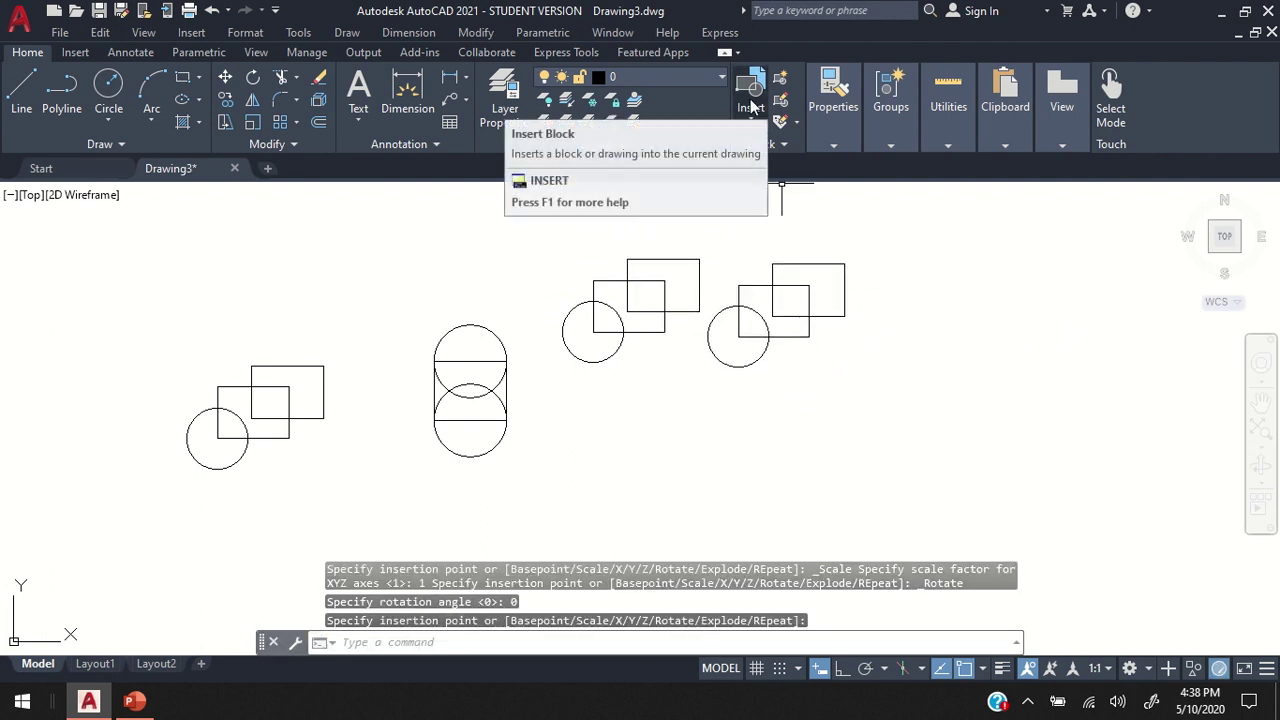
# Insert two copies of block "c" side by side below the new copies of block "a"
pyautogui.click(755, 108)
pyautogui.click(714, 354)
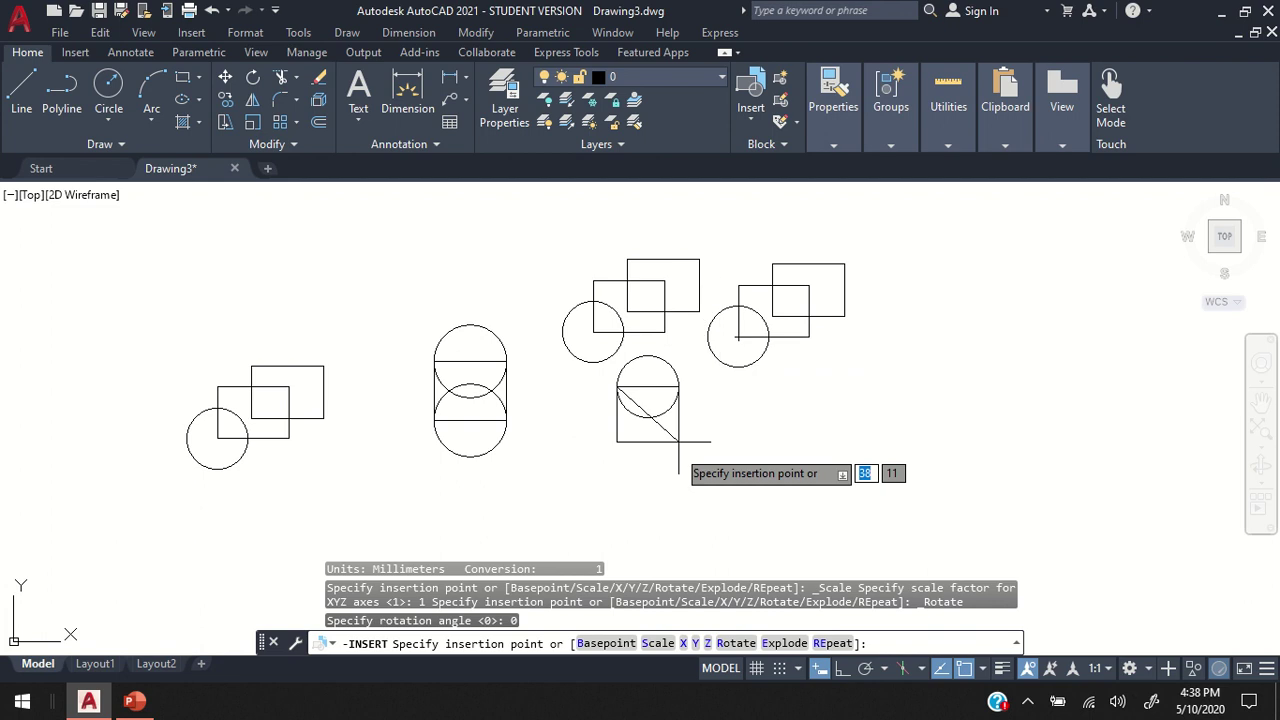
pyautogui.click(647, 486)
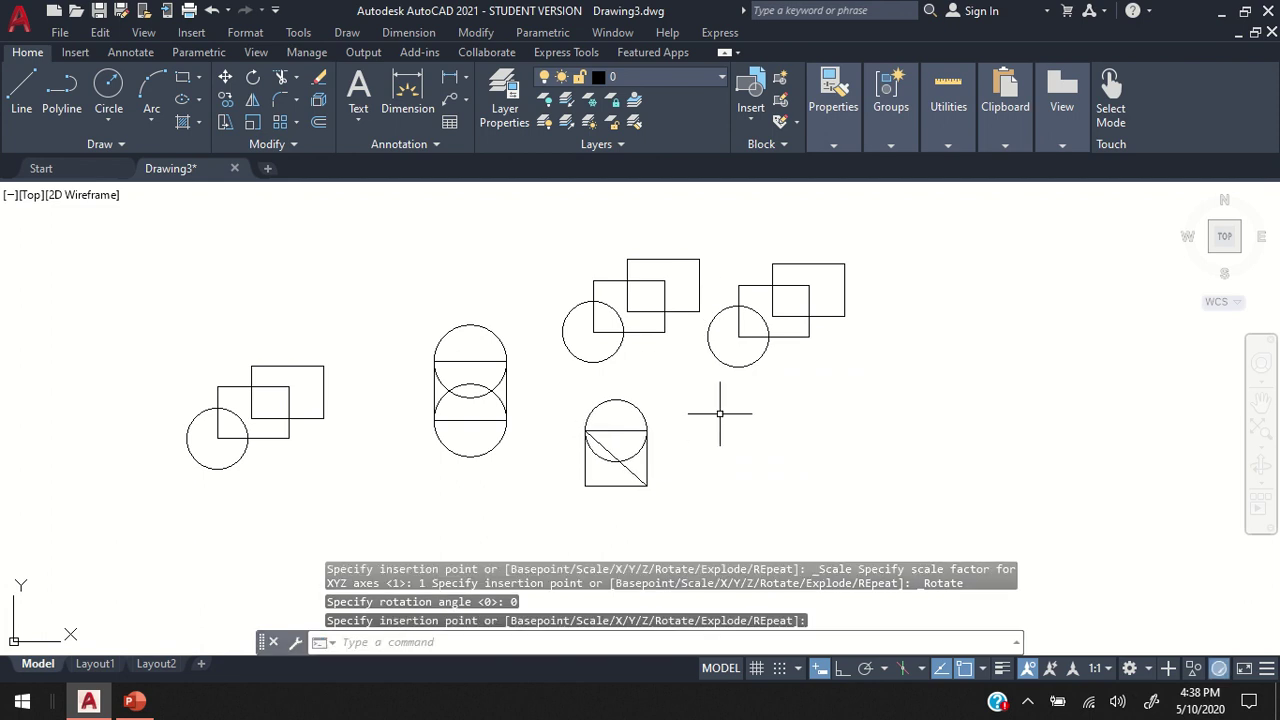
pyautogui.click(751, 95)
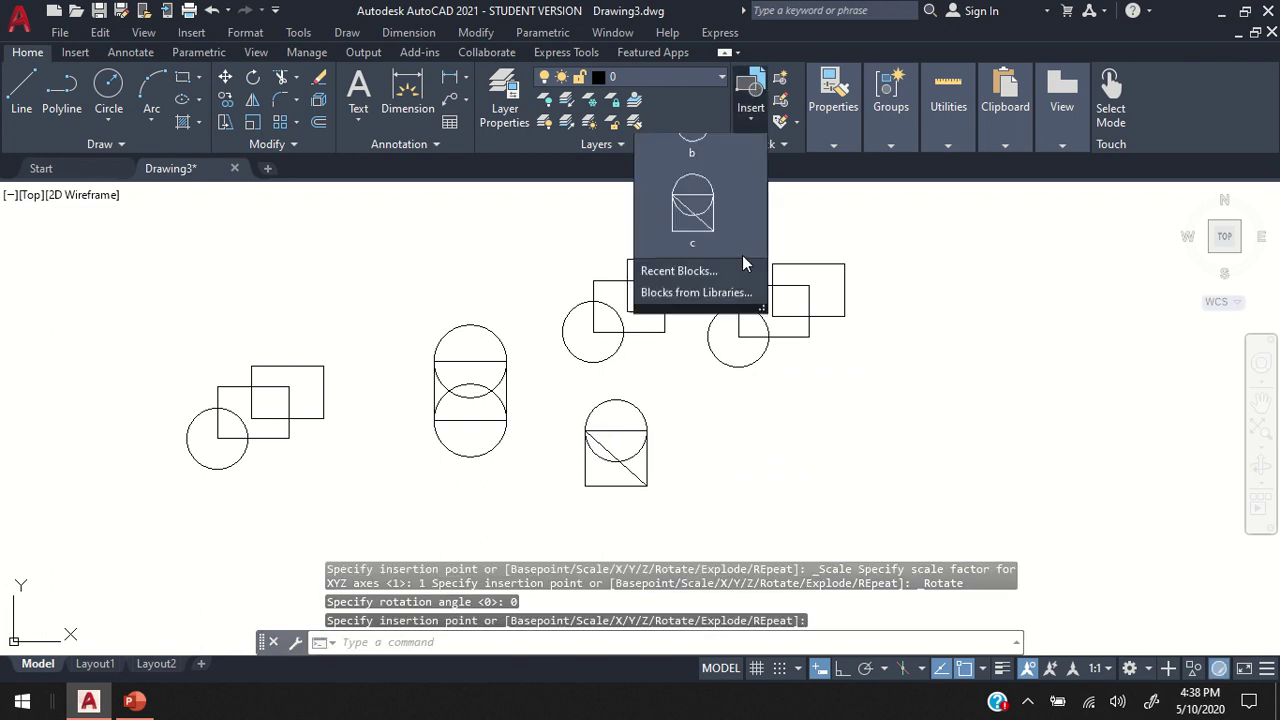
pyautogui.click(725, 352)
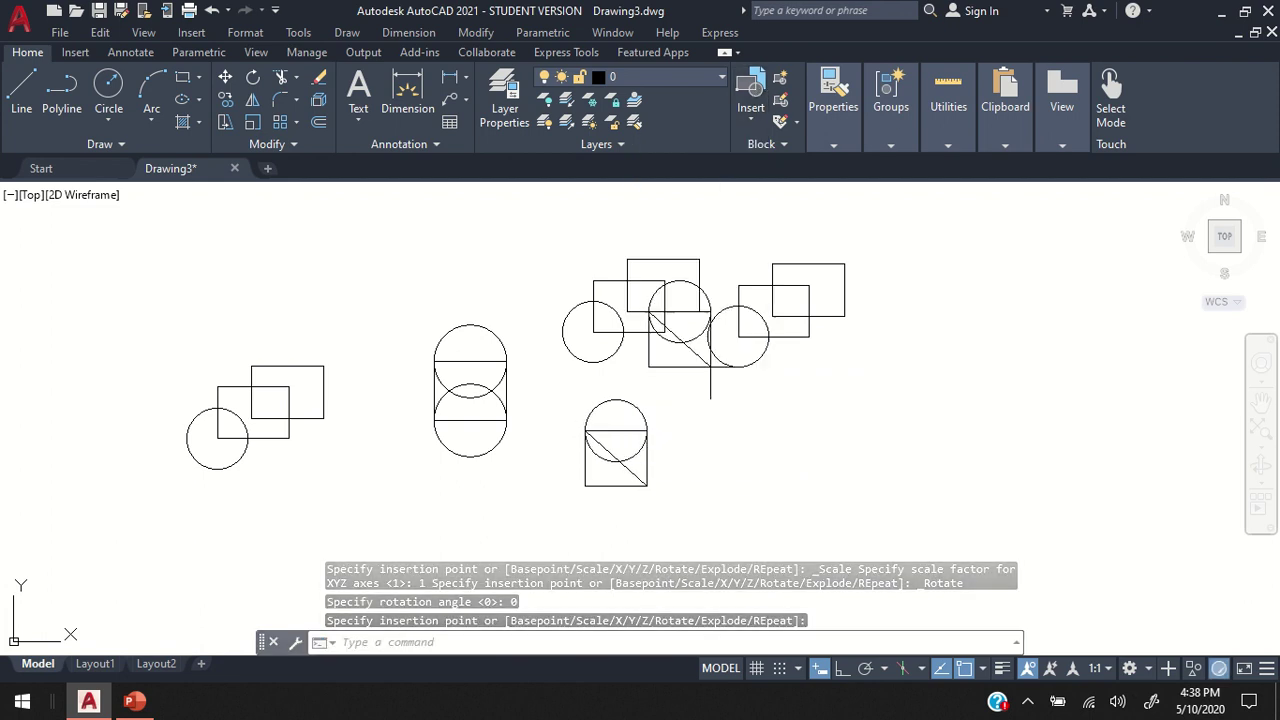
pyautogui.click(747, 486)
pyautogui.press('Escape')
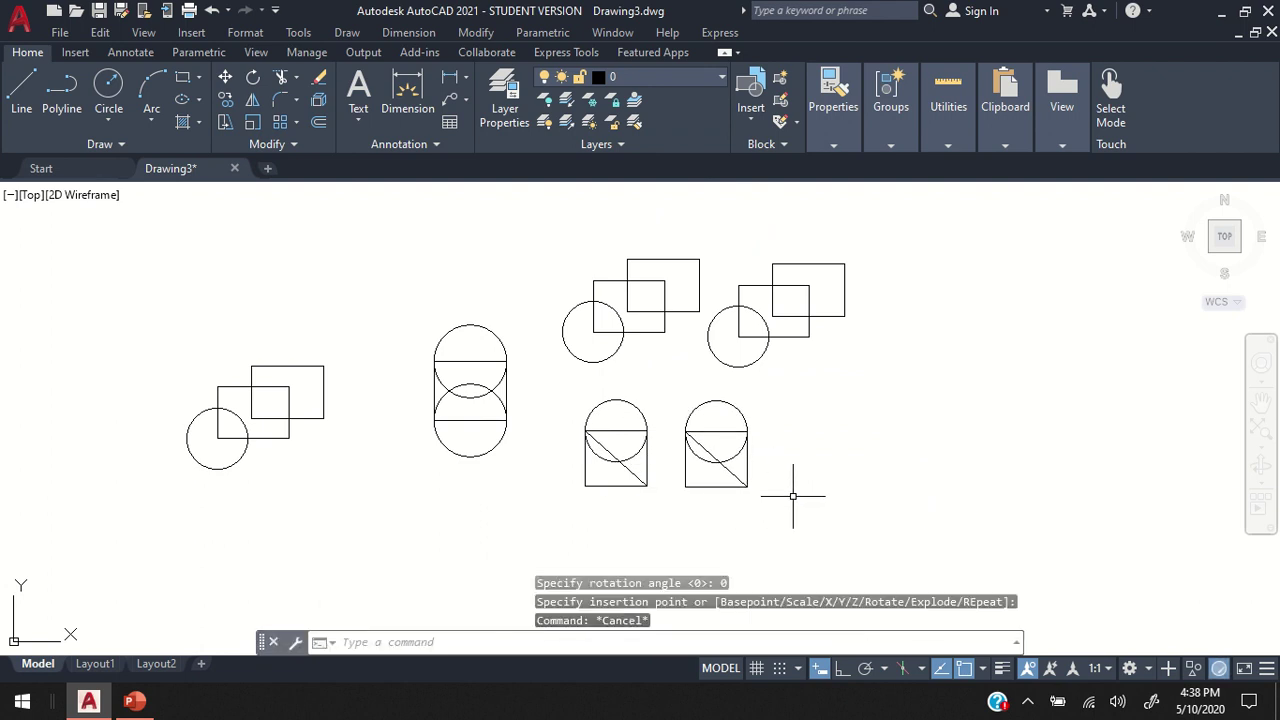
# Copy the second instance of block "c" and paste the duplicate to its right
pyautogui.click(808, 508)
pyautogui.click(672, 376)
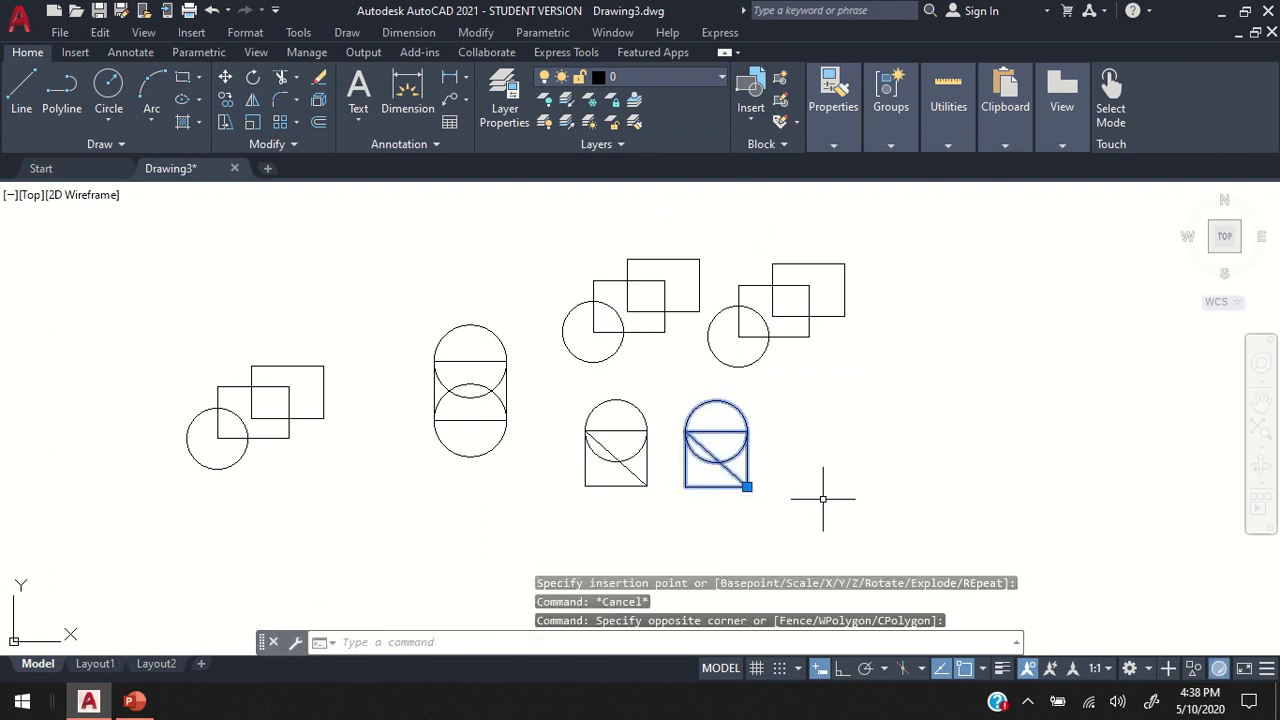
pyautogui.press('Escape')
pyautogui.click(748, 448)
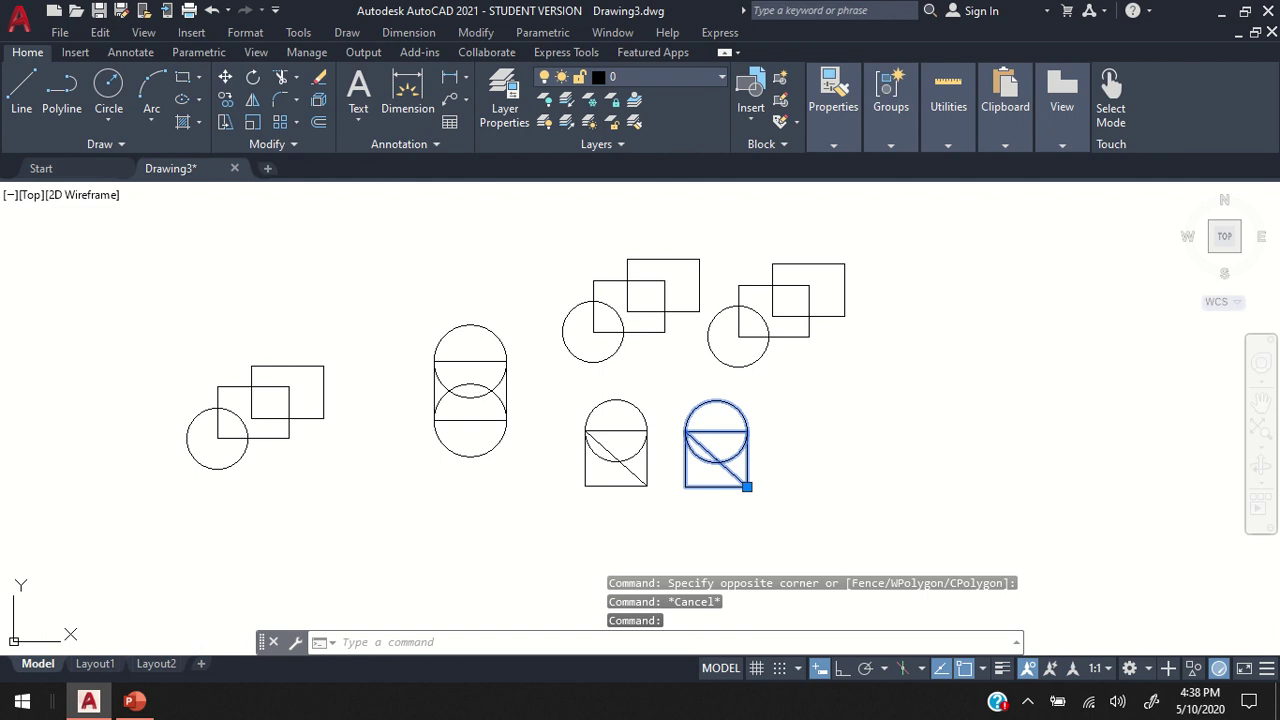
pyautogui.hotkey('ctrl', 'c')
pyautogui.hotkey('ctrl', 'v')
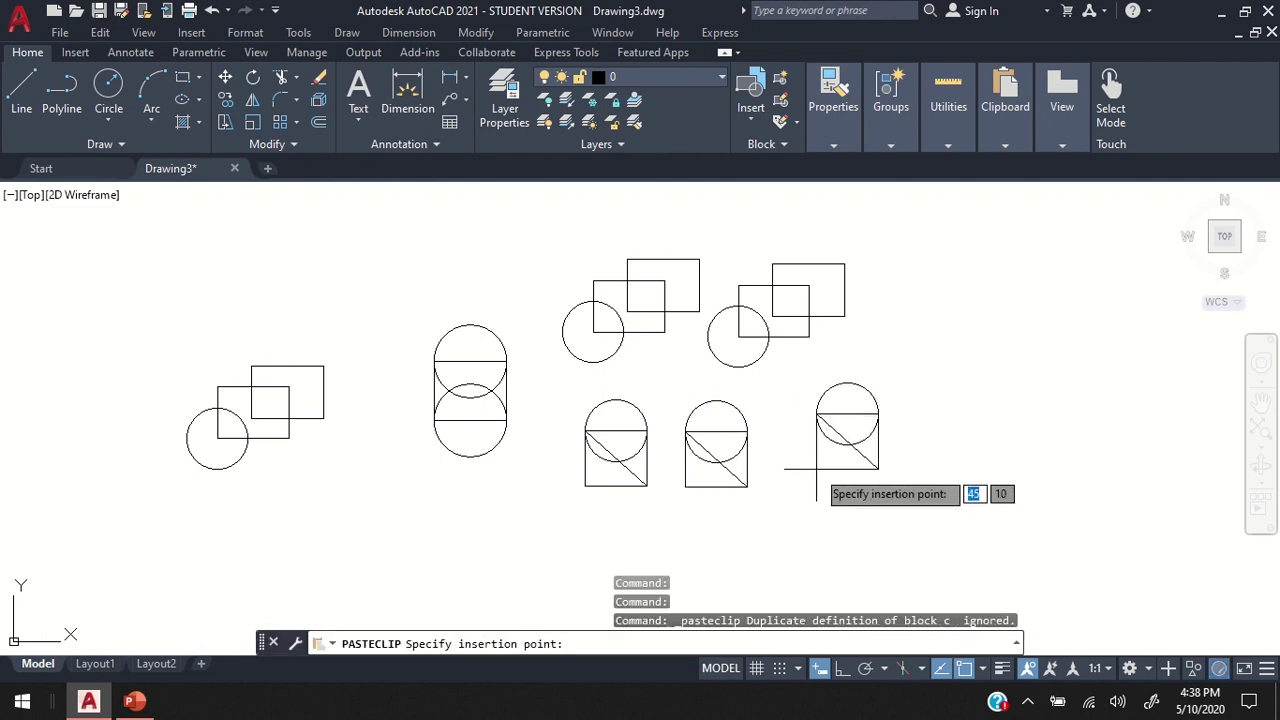
pyautogui.click(807, 476)
pyautogui.click(869, 439)
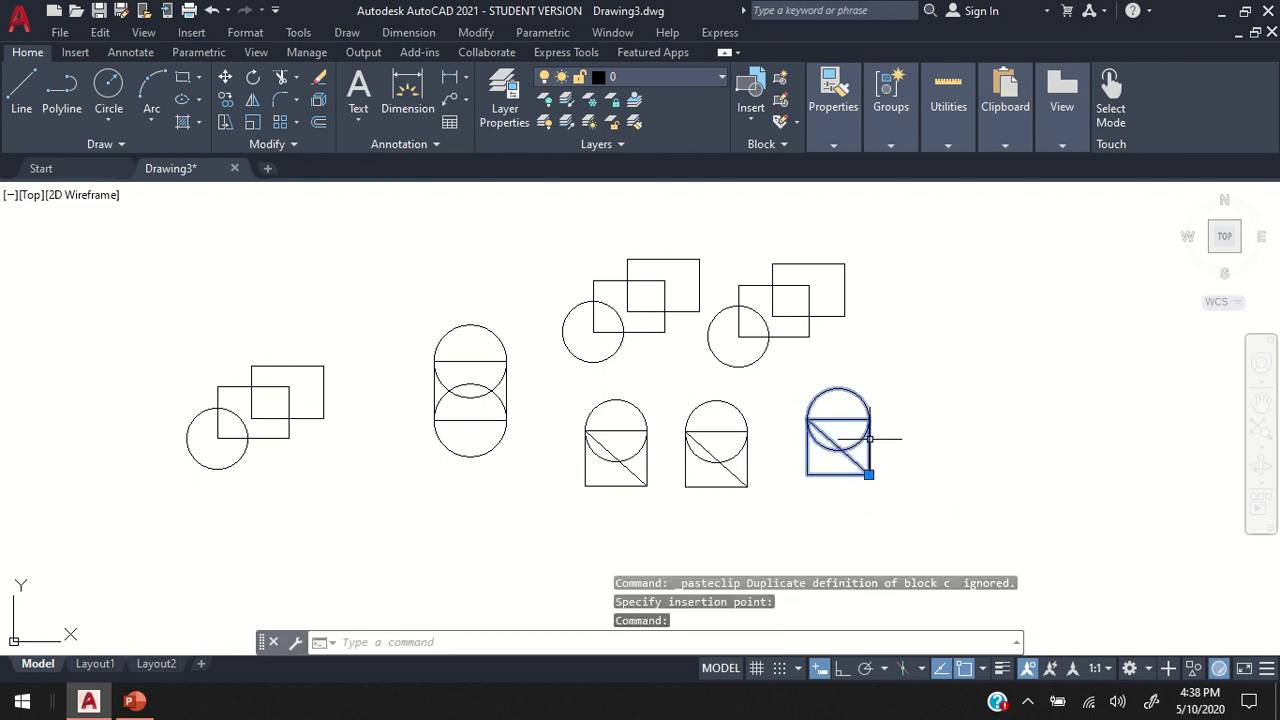
pyautogui.press('Escape')
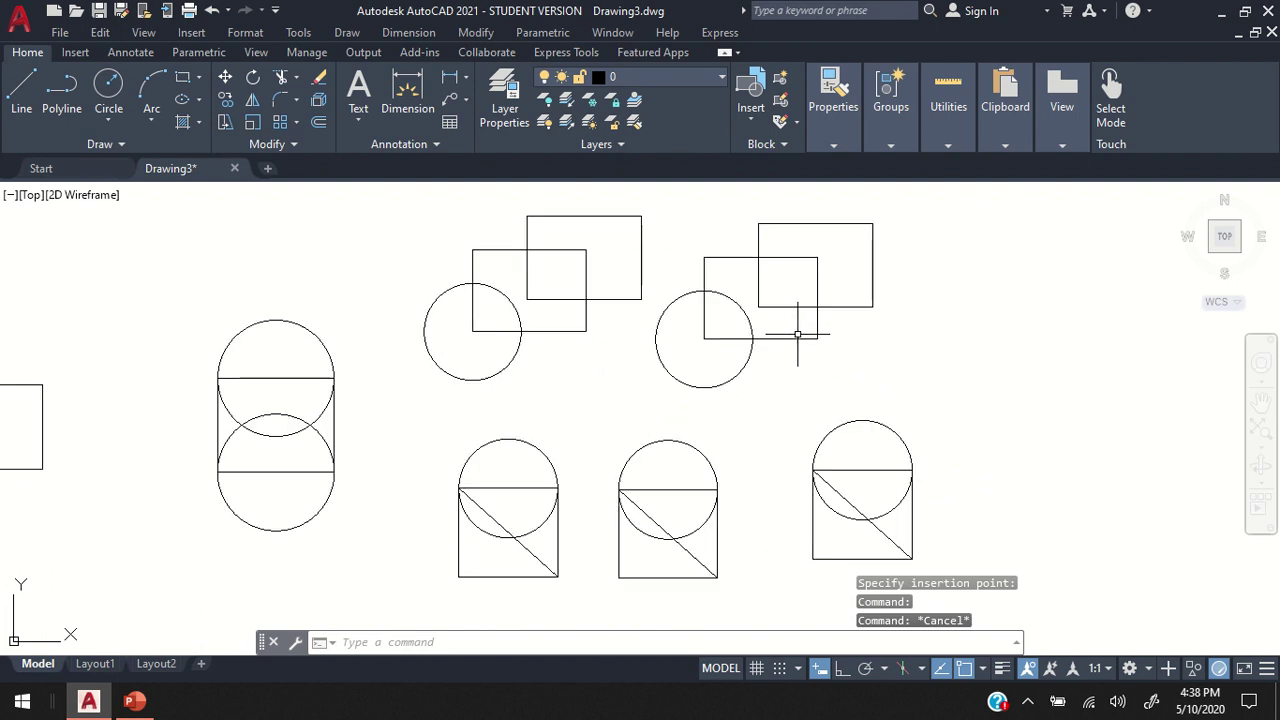
pyautogui.scroll(2, 808, 332)
pyautogui.scroll(-2, 890, 325)
pyautogui.scroll(2, 894, 317)
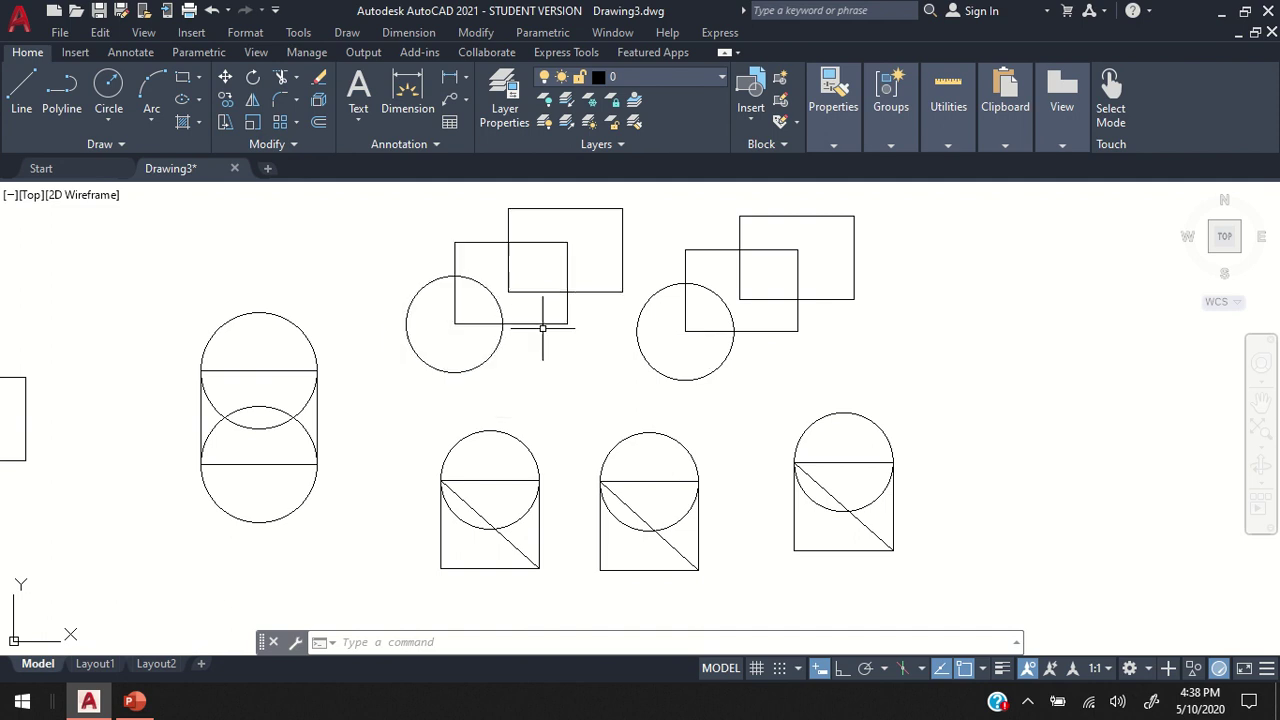
pyautogui.scroll(-2, 543, 325)
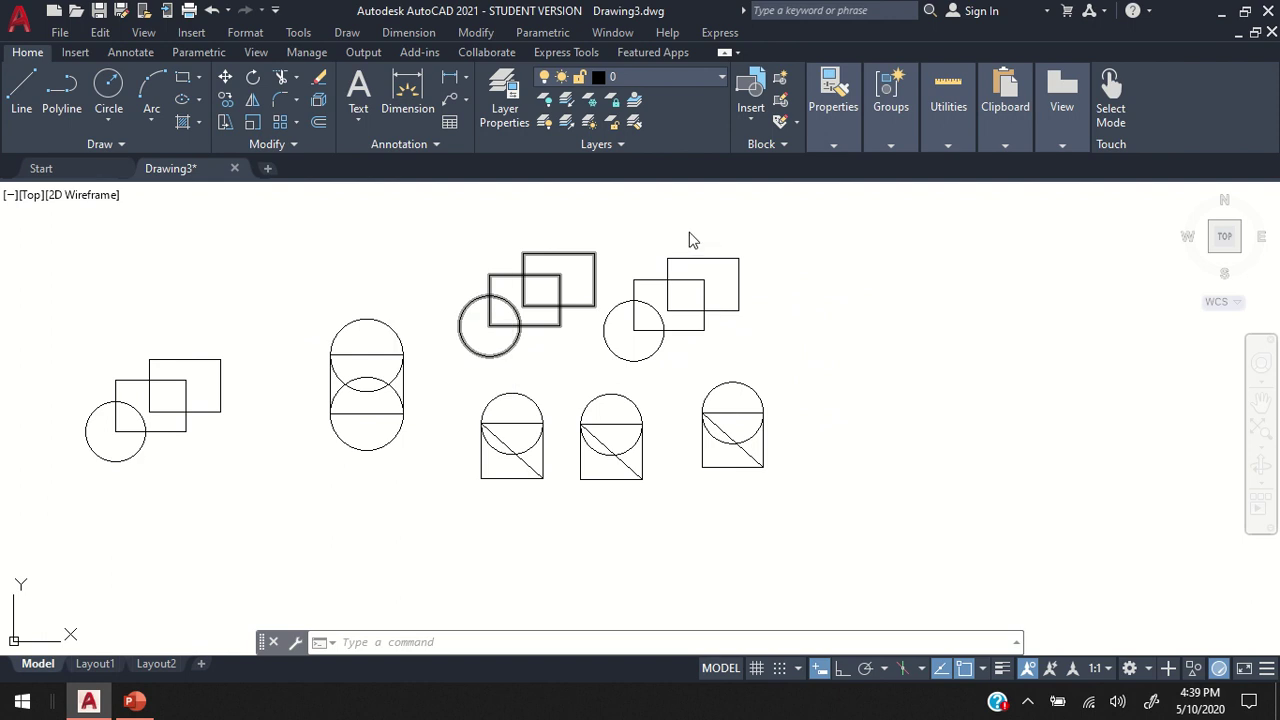
# Open the first newly inserted copy of block "a" for in-place editing, with all nested objects selected automatically
pyautogui.rightClick(556, 300)
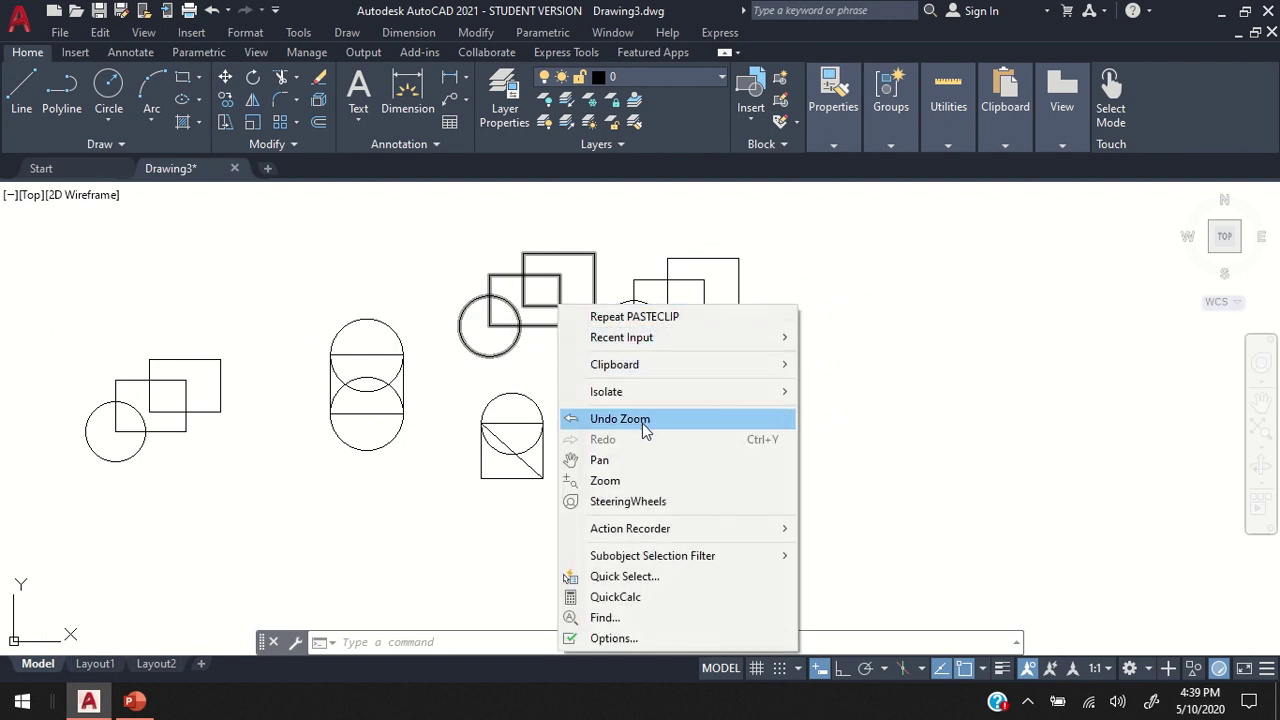
pyautogui.click(508, 300)
pyautogui.click(479, 308)
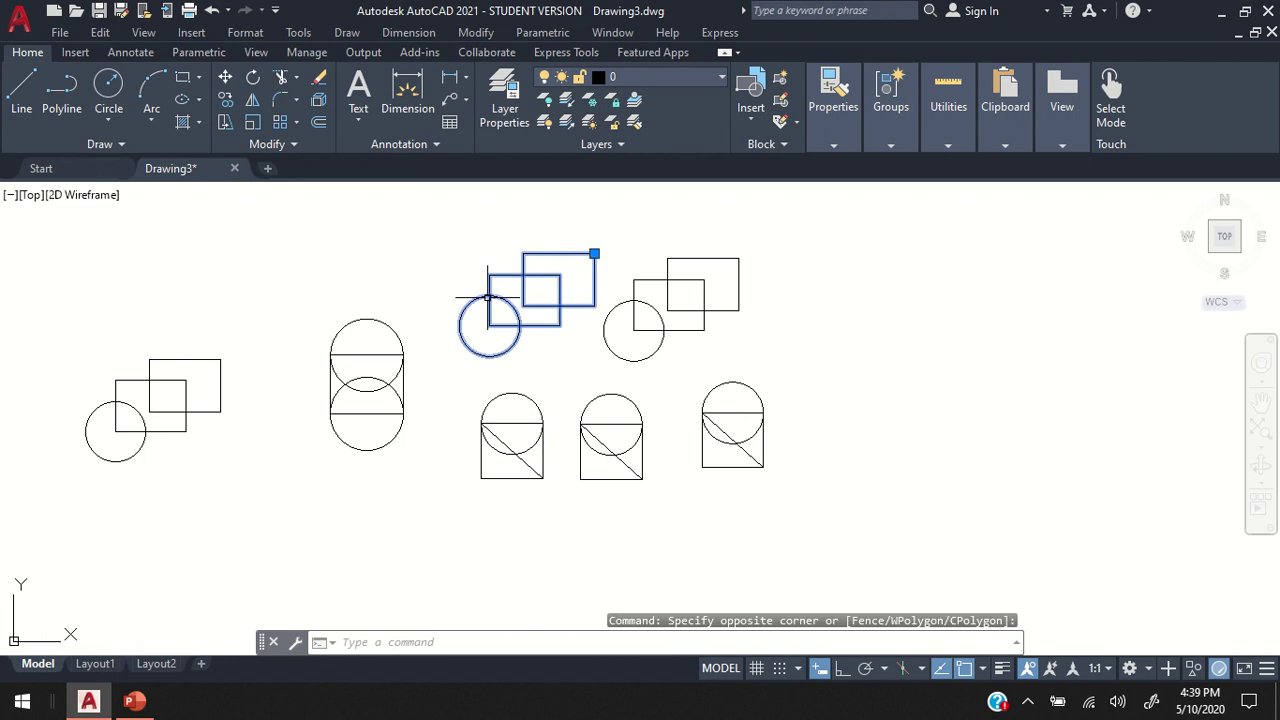
pyautogui.rightClick(488, 297)
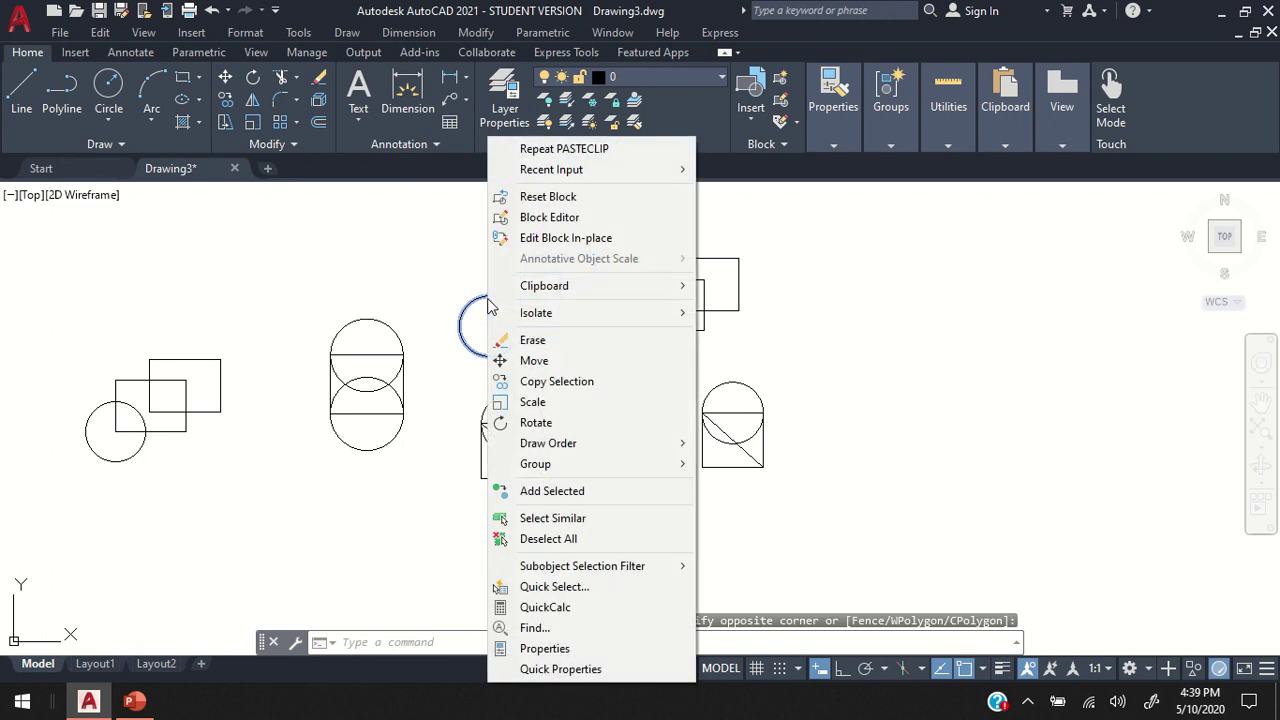
pyautogui.click(533, 240)
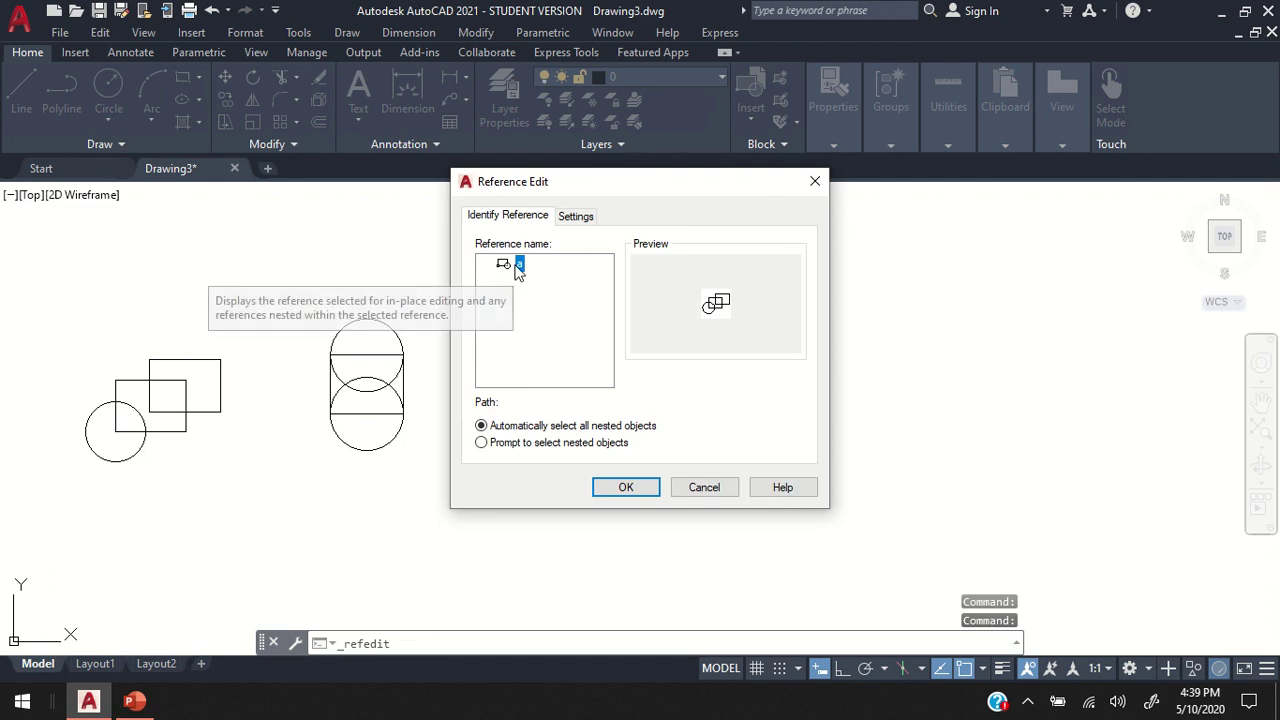
pyautogui.click(649, 488)
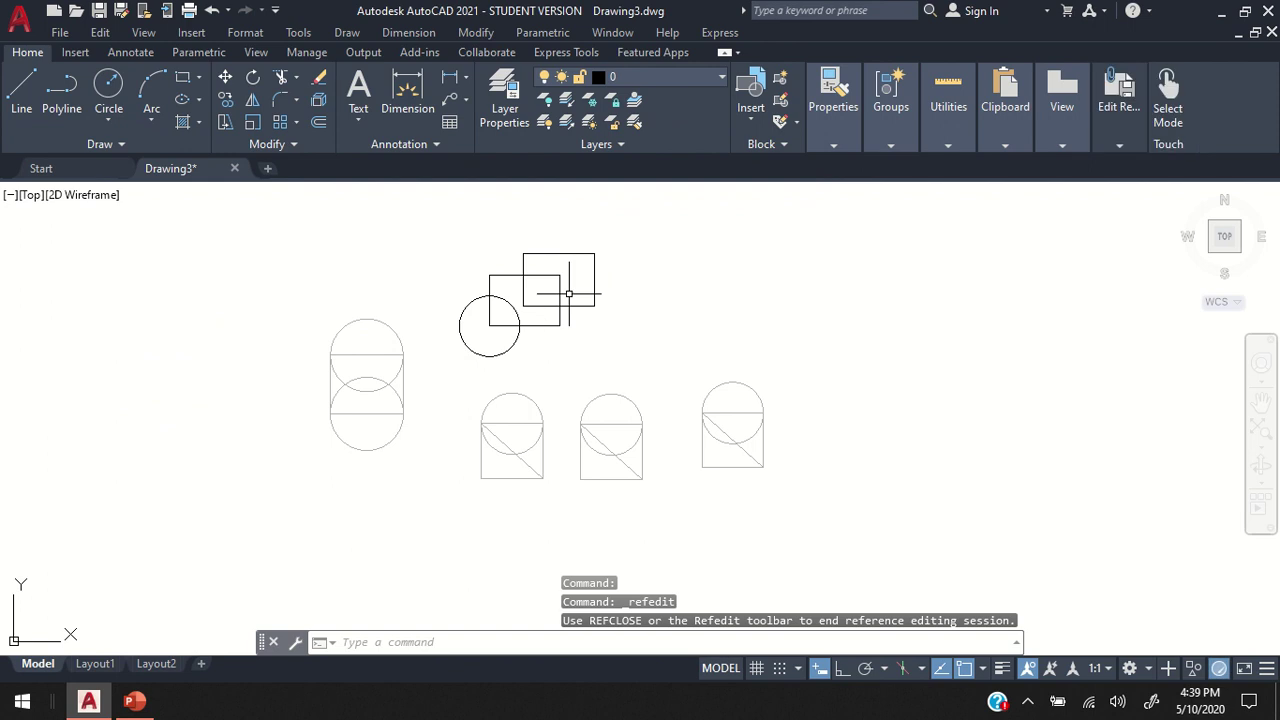
# Draw a diagonal line in block "a" from the upper-left to the lower-right corner of its upper rectangle
pyautogui.click(22, 95)
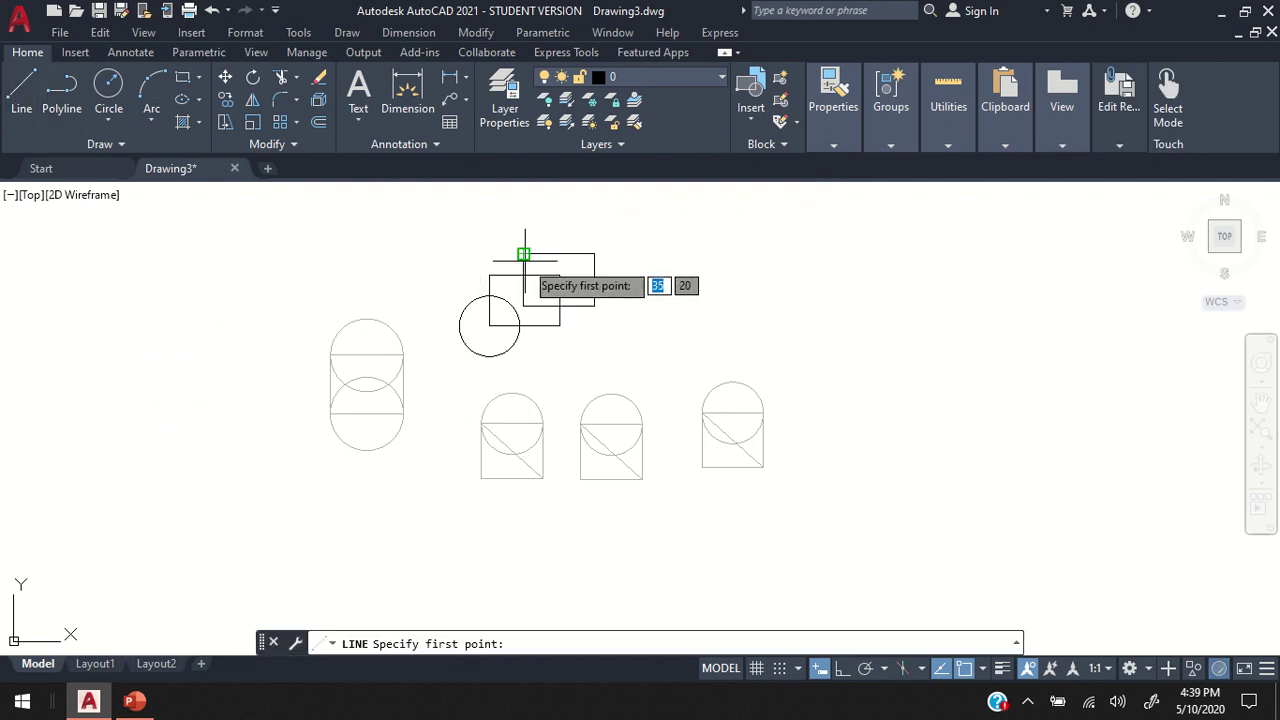
pyautogui.click(523, 254)
pyautogui.click(595, 306)
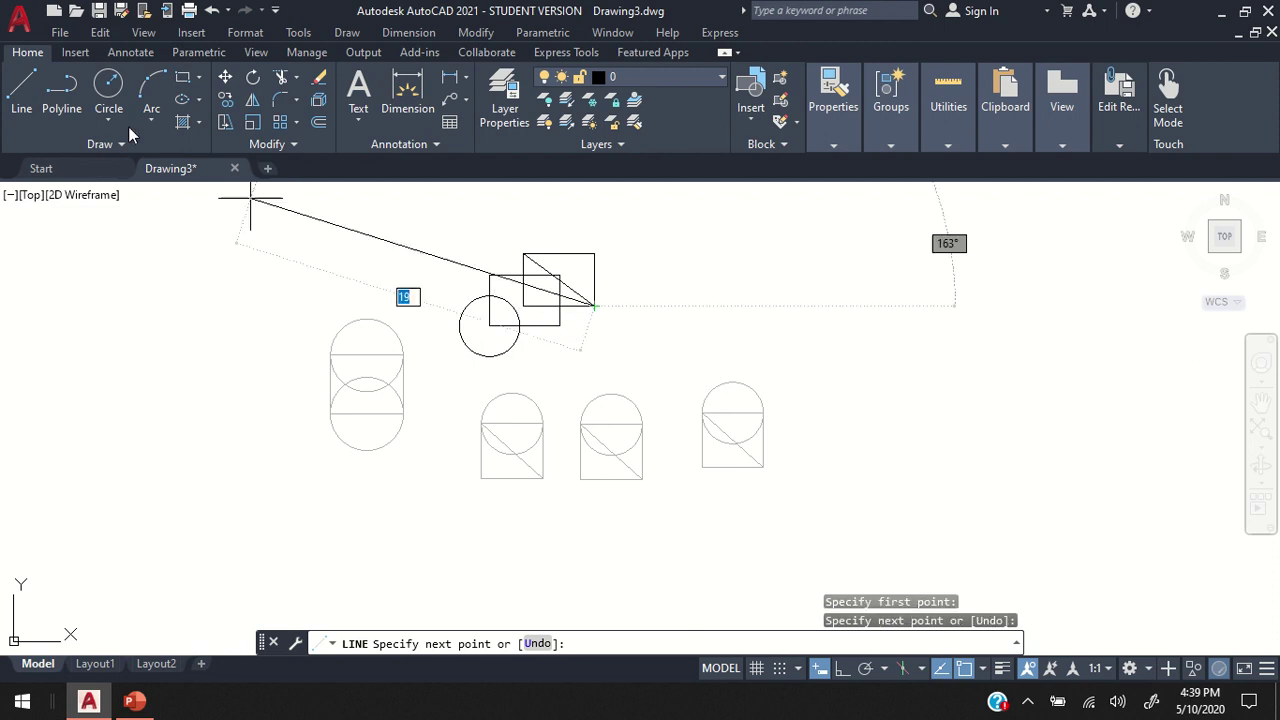
pyautogui.press('Escape')
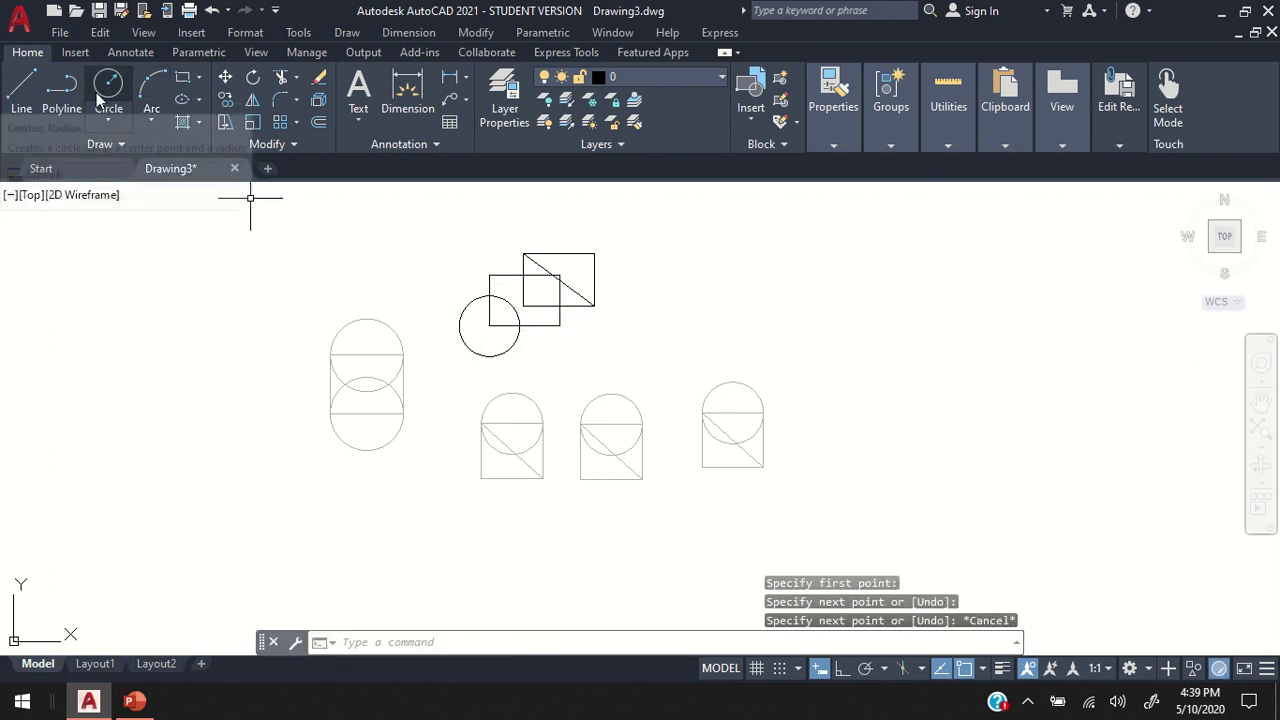
# Add a small circle to block "a", centred on the upper-right corner of its upper rectangle
pyautogui.click(118, 100)
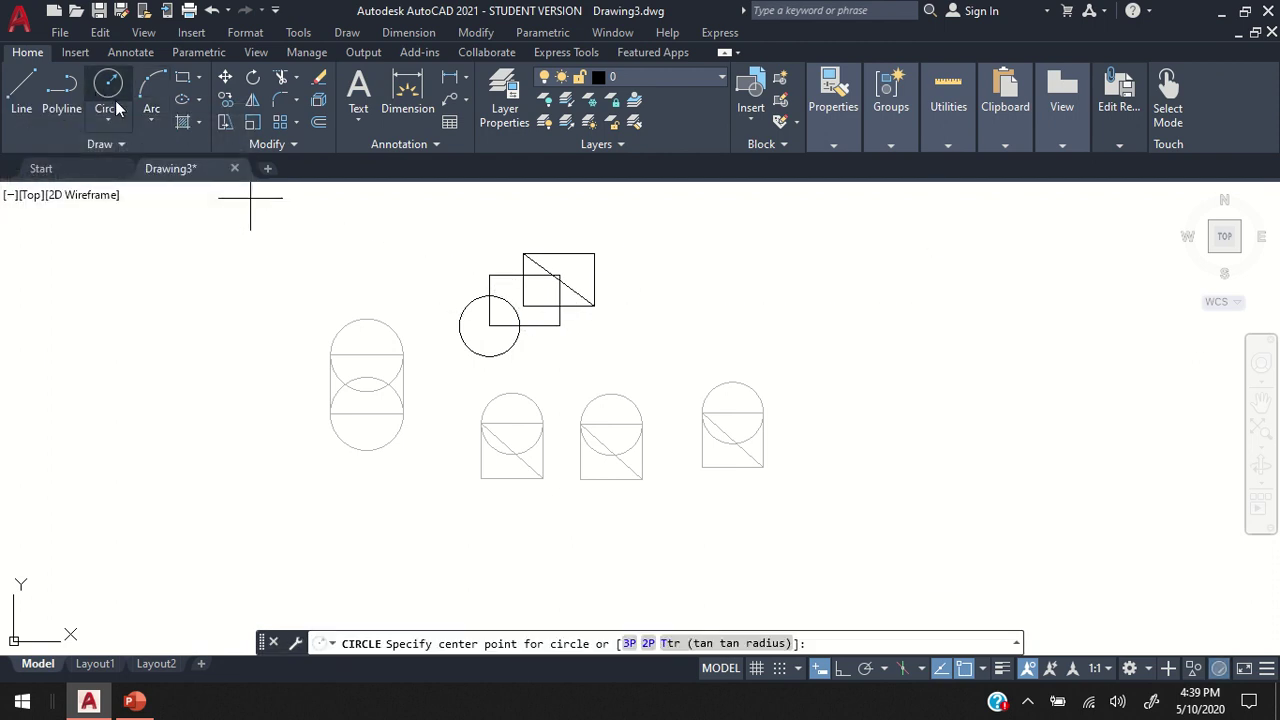
pyautogui.click(595, 253)
pyautogui.click(618, 253)
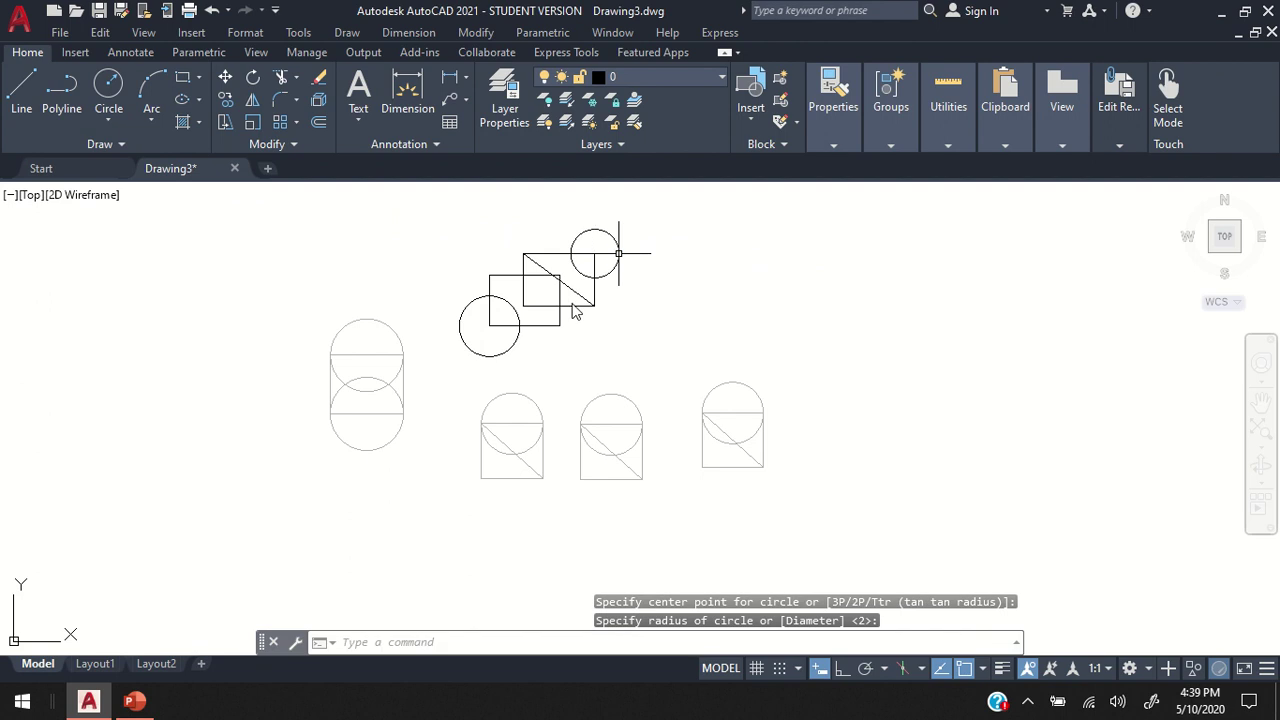
# Add a larger circle to block "a" around its existing lower-left circle, centred on the lower rectangle's lower-left corner
pyautogui.click(108, 95)
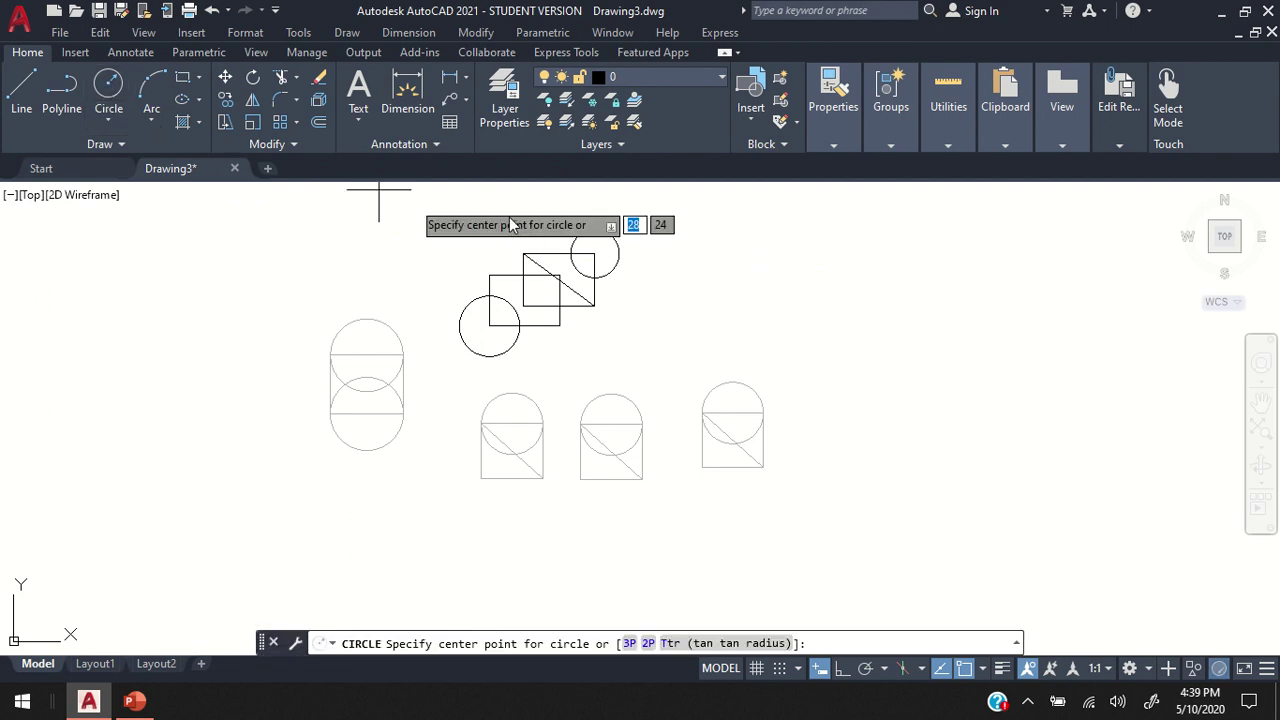
pyautogui.click(489, 325)
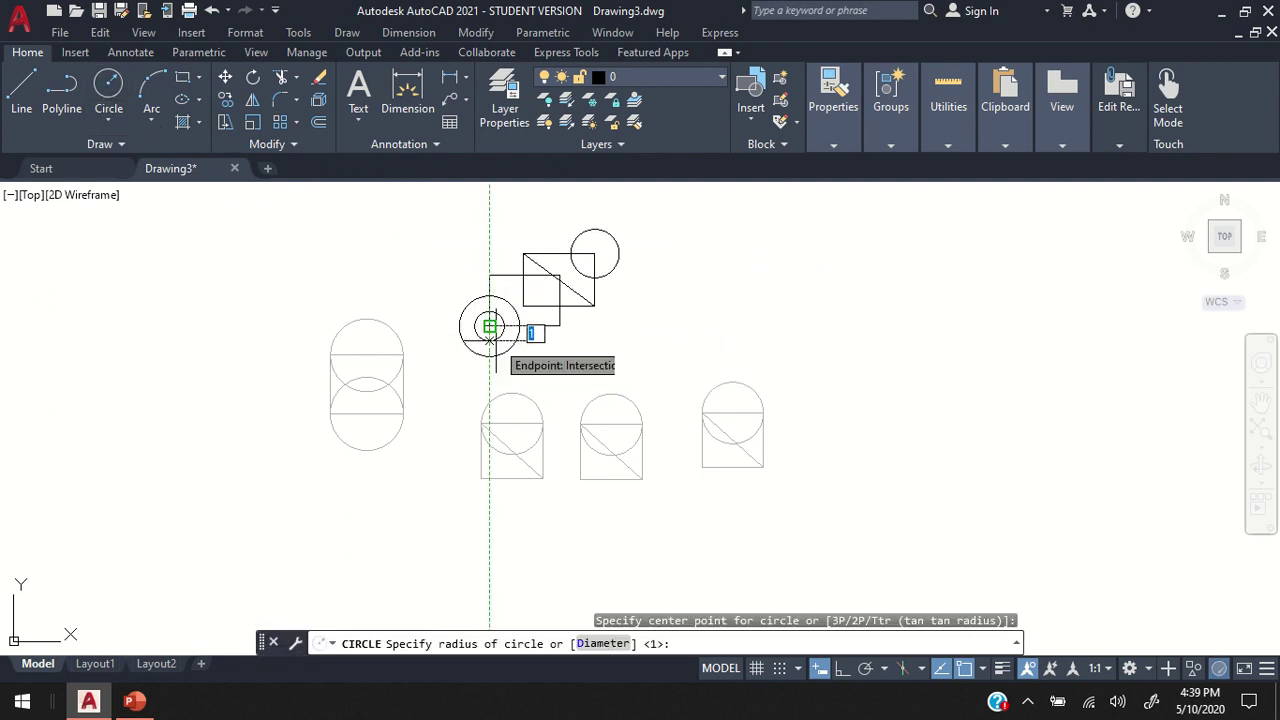
pyautogui.click(489, 326)
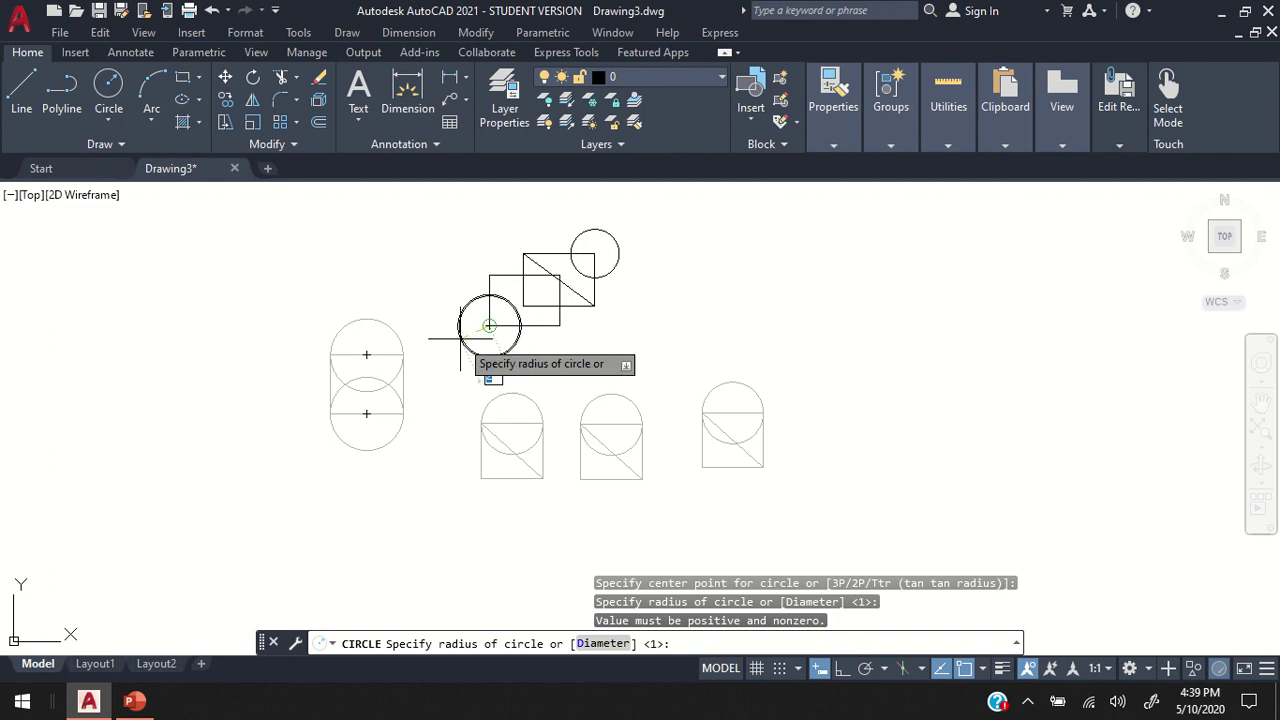
pyautogui.click(489, 326)
pyautogui.click(464, 363)
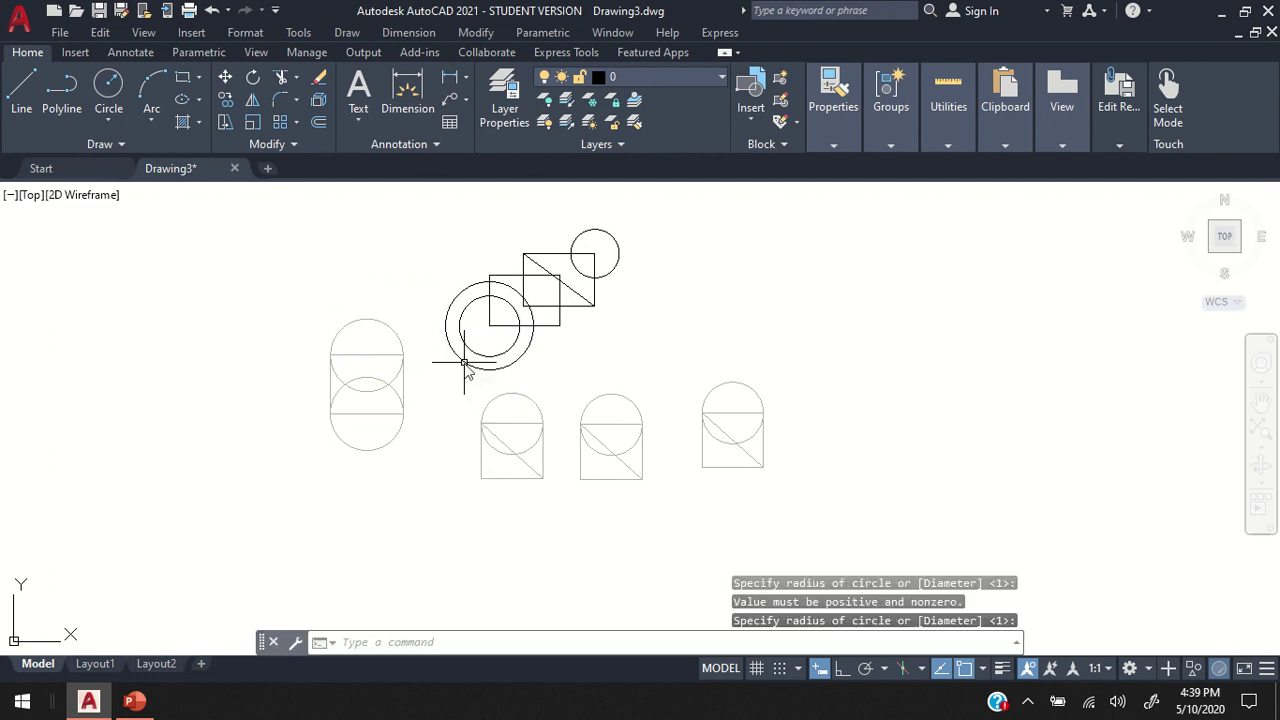
# Save the in-place reference edits back to block "a"
pyautogui.scroll(-2, 557, 340)
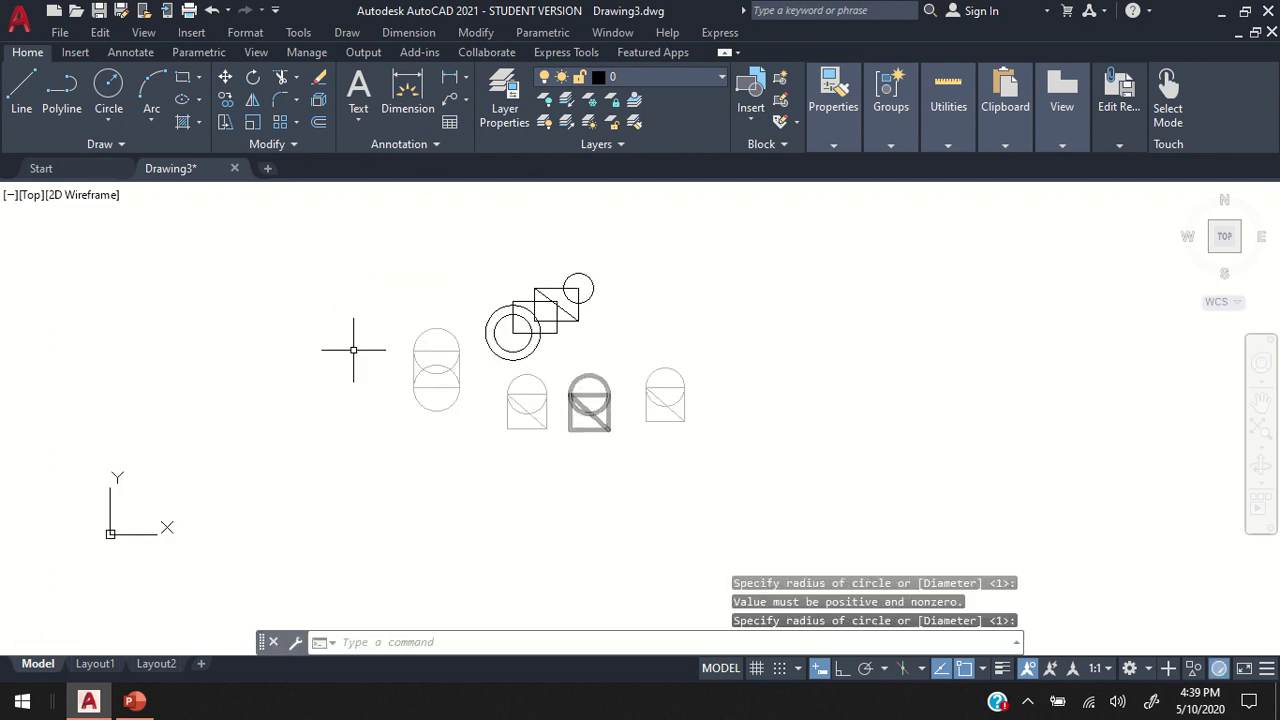
pyautogui.moveTo(1115, 105)
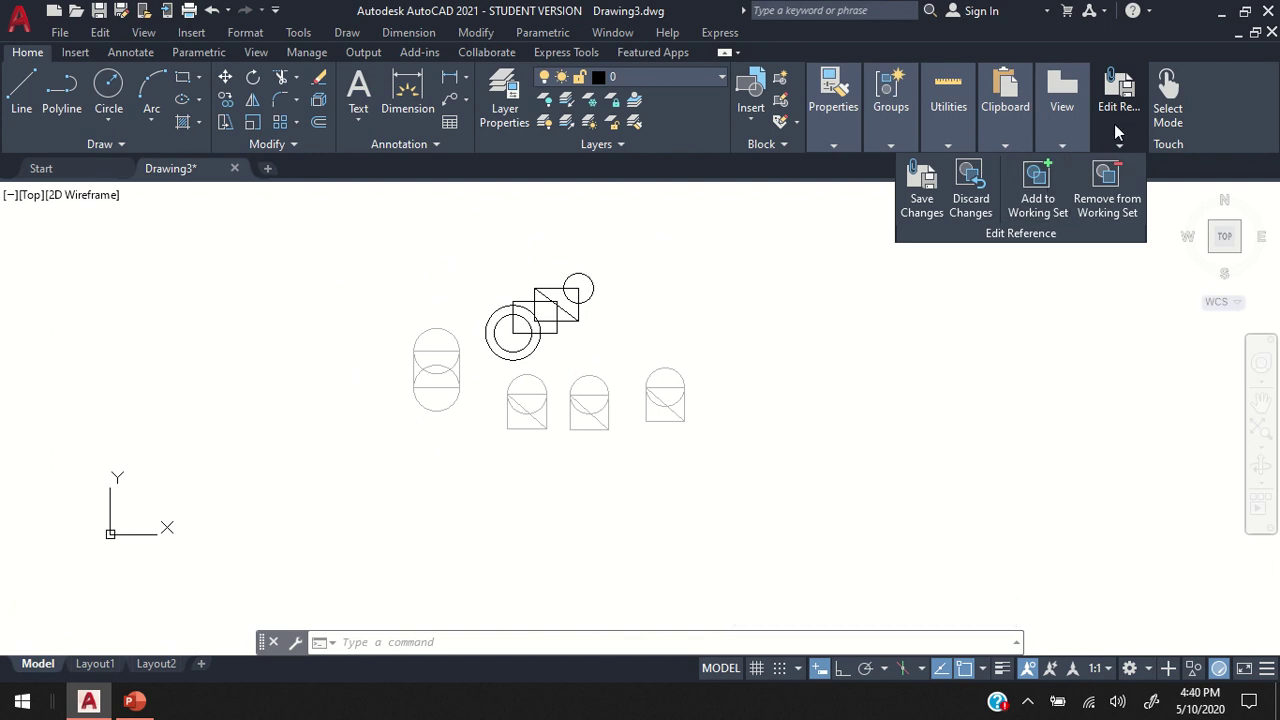
pyautogui.click(921, 205)
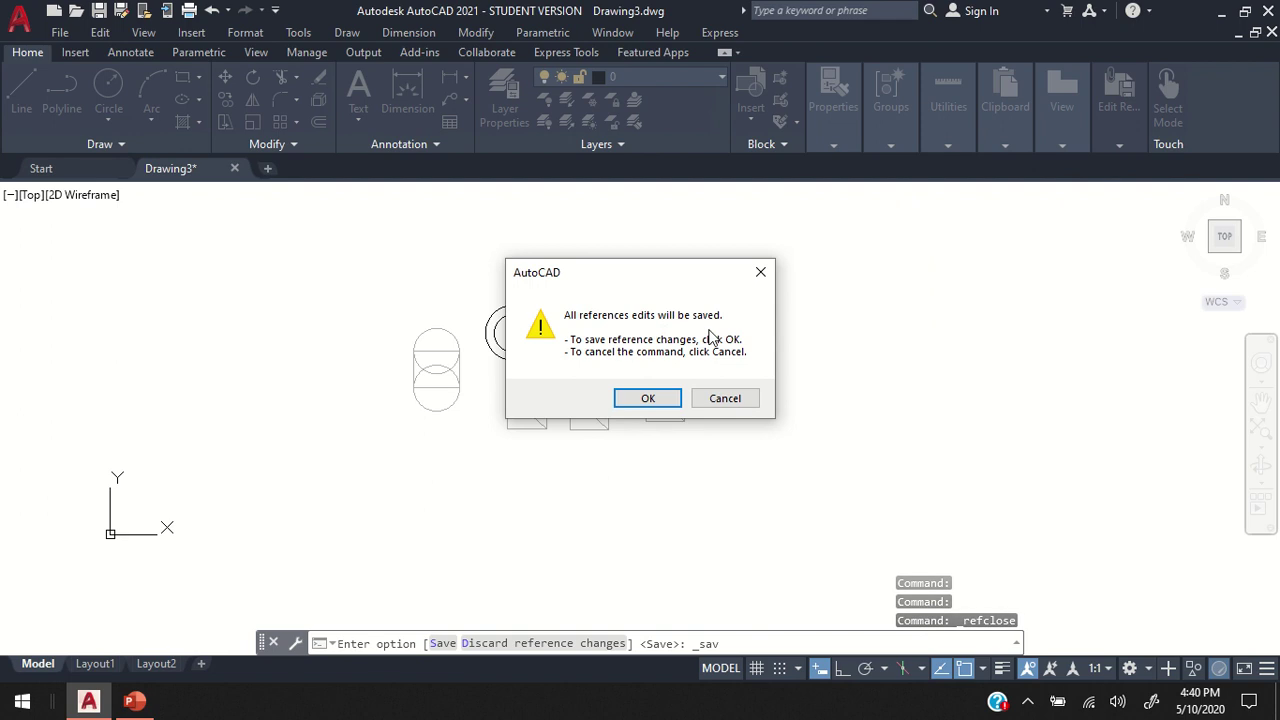
pyautogui.click(648, 399)
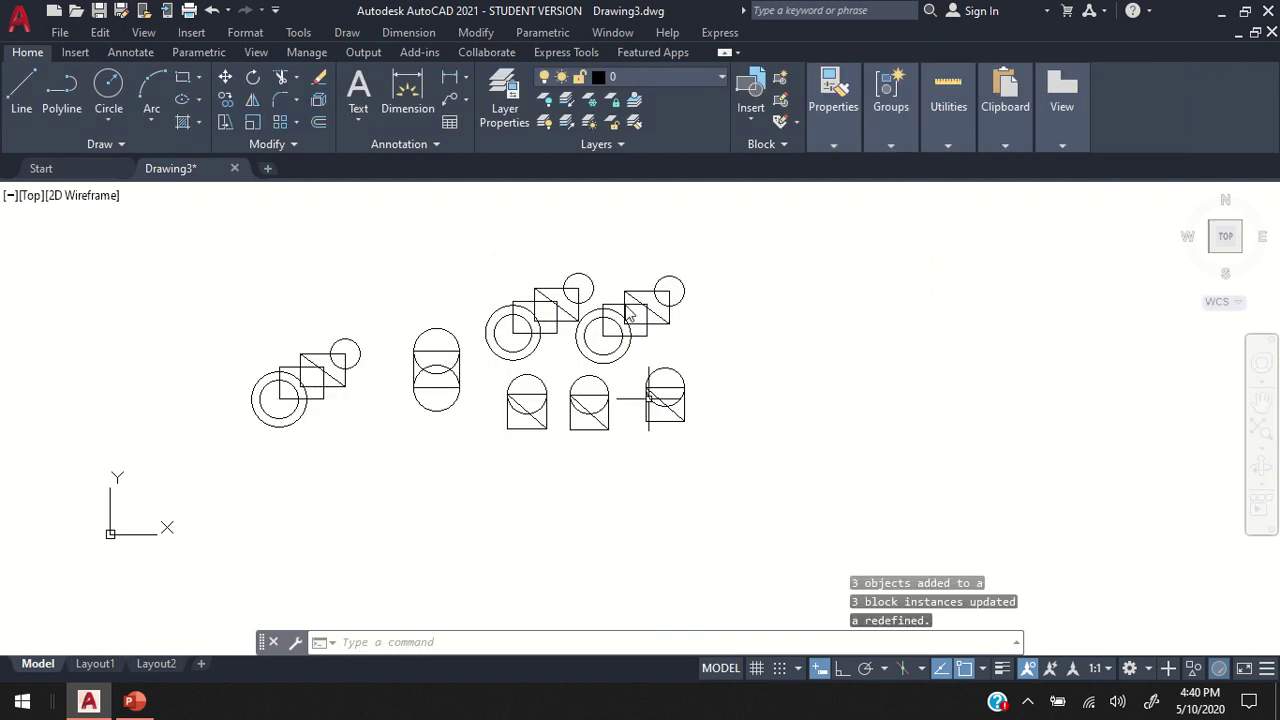
pyautogui.scroll(2, 640, 380)
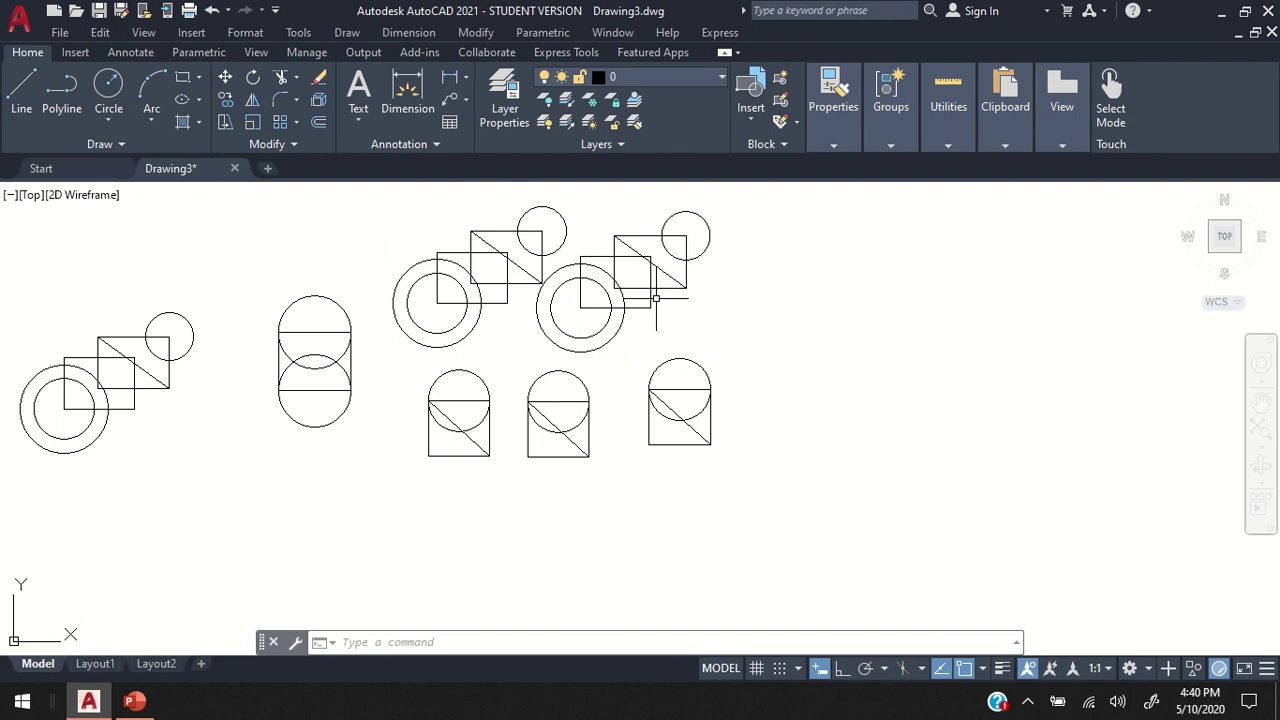
pyautogui.scroll(2, 500, 428)
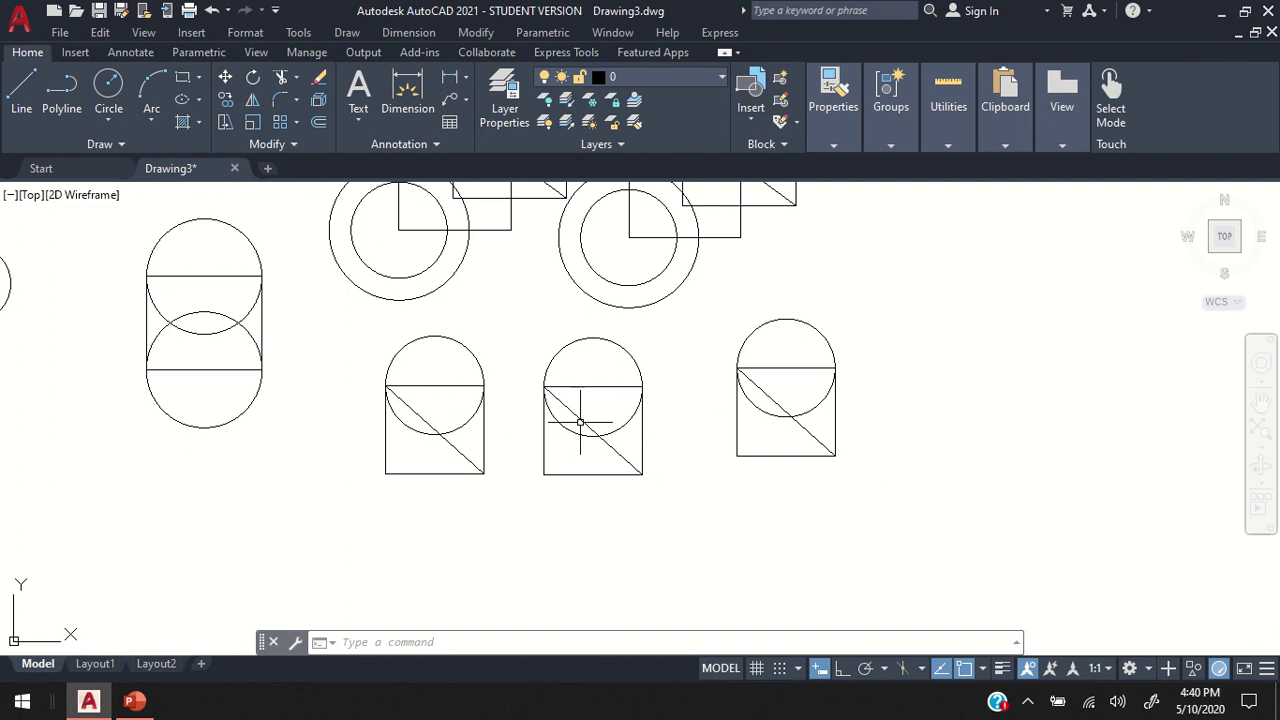
pyautogui.rightClick(742, 368)
pyautogui.click(855, 480)
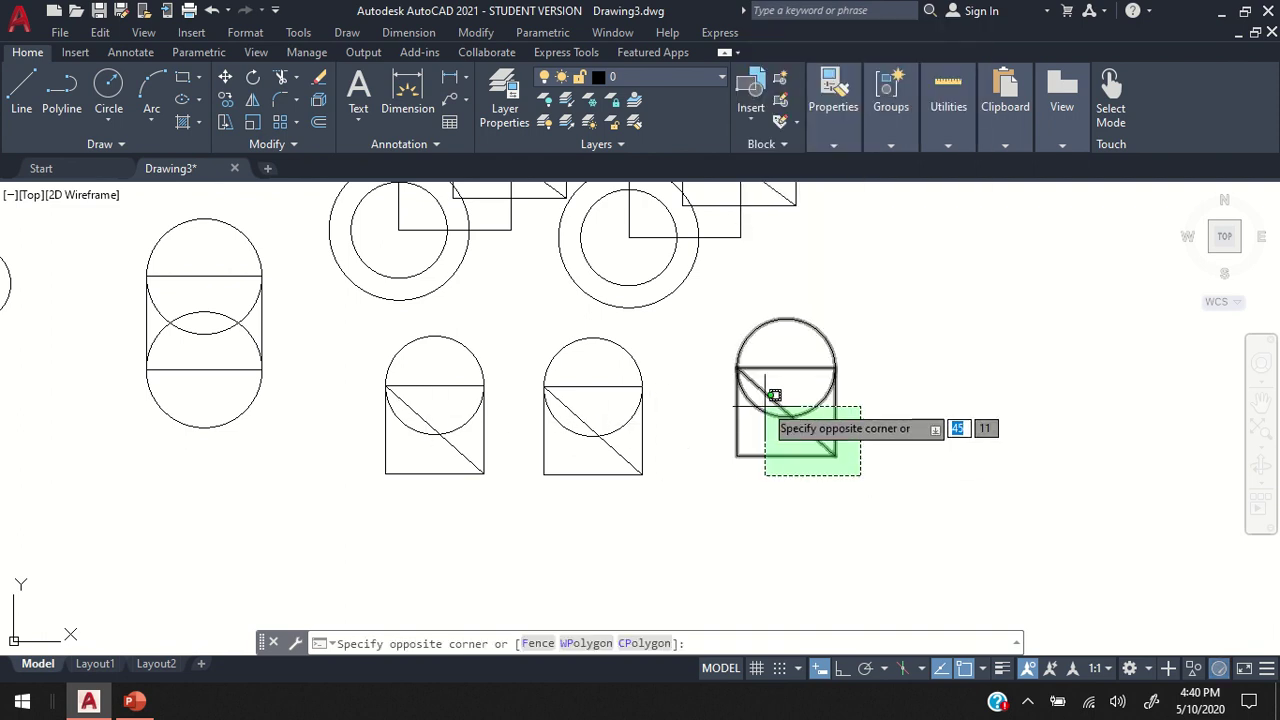
pyautogui.click(779, 378)
pyautogui.rightClick(767, 367)
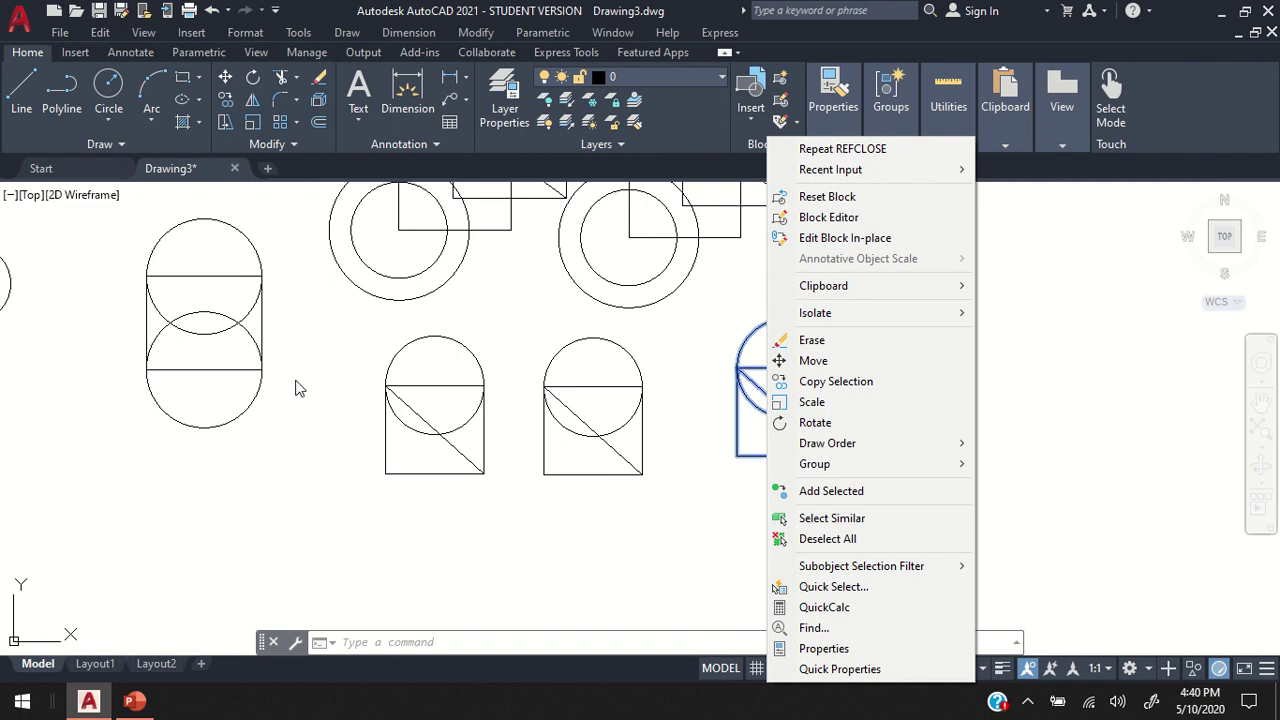
pyautogui.click(421, 344)
pyautogui.press('Escape')
pyautogui.press('Escape')
pyautogui.press('Escape')
# Explode the rightmost instance of block "c" into separate objects
pyautogui.click(925, 482)
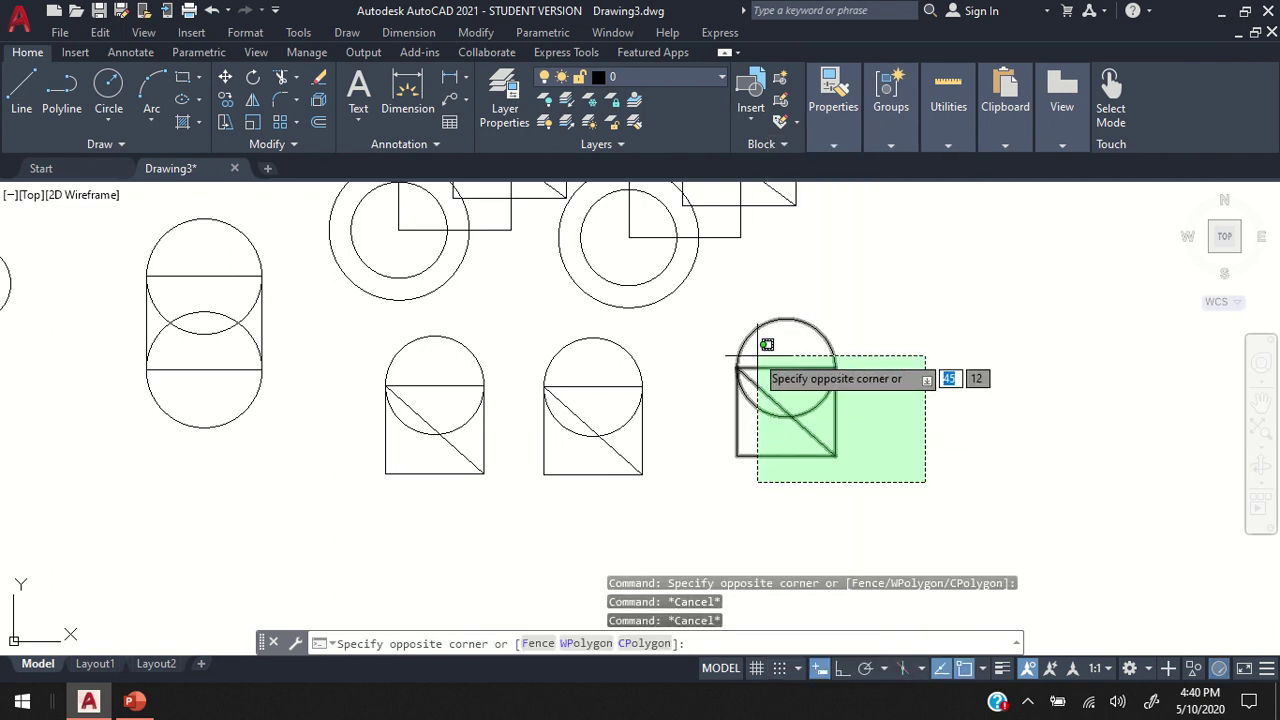
pyautogui.click(757, 355)
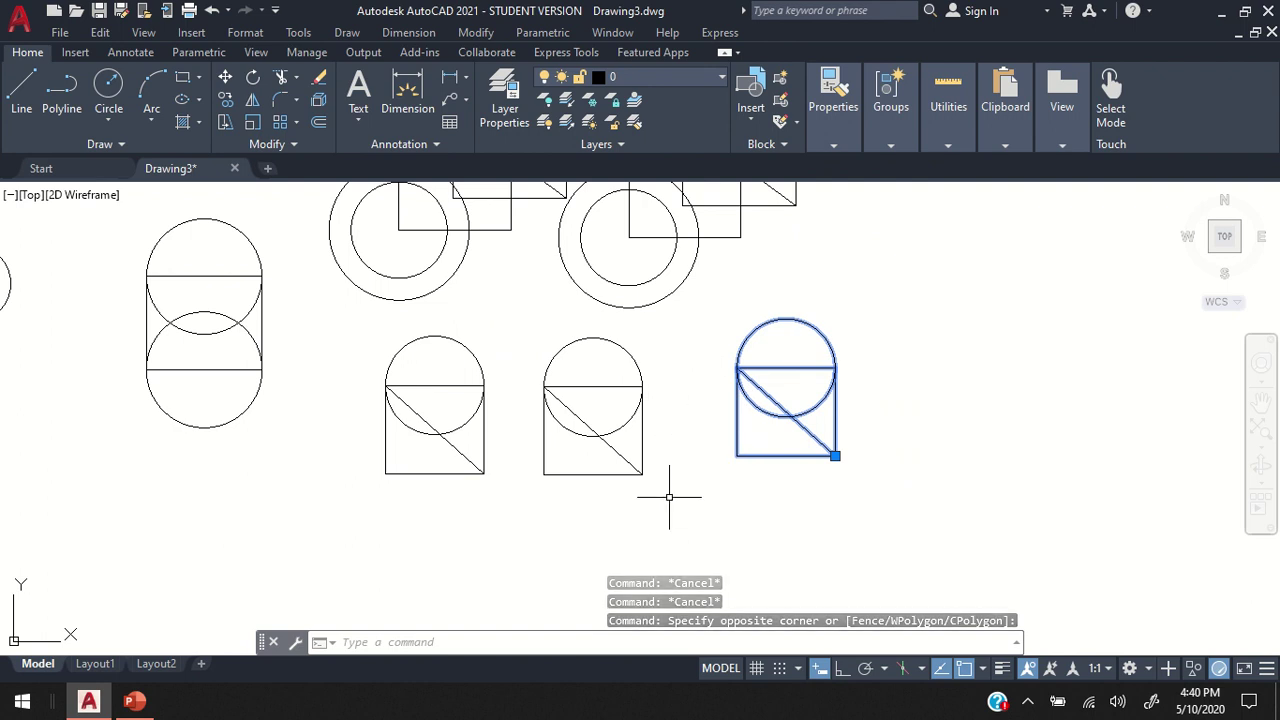
pyautogui.write('EX')
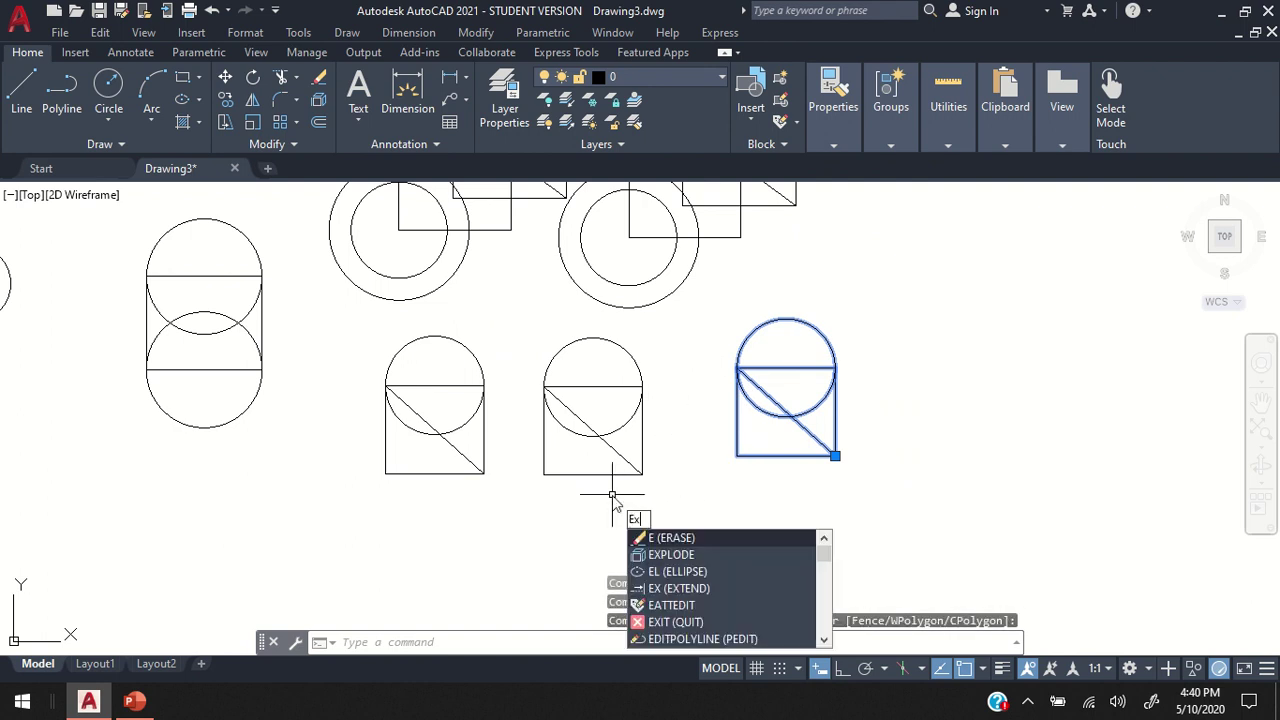
pyautogui.click(675, 554)
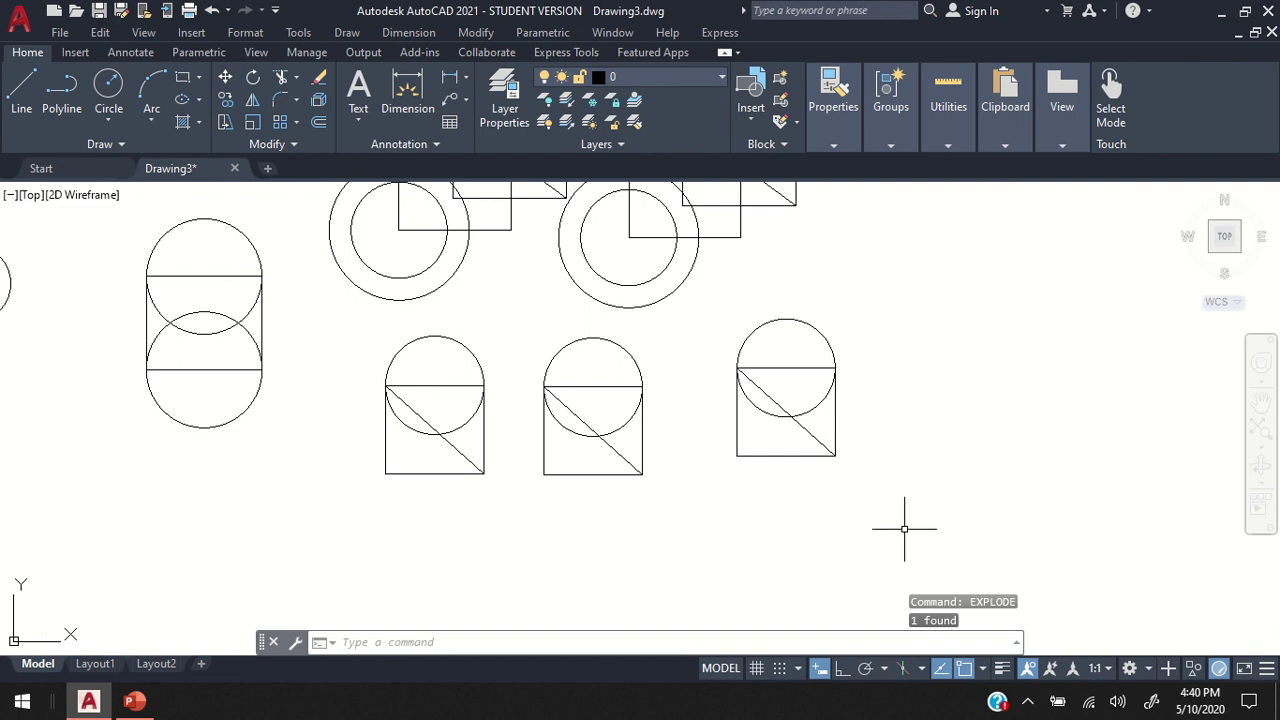
# Try to explode the circle of the rightmost exploded shape again
pyautogui.press('Return')
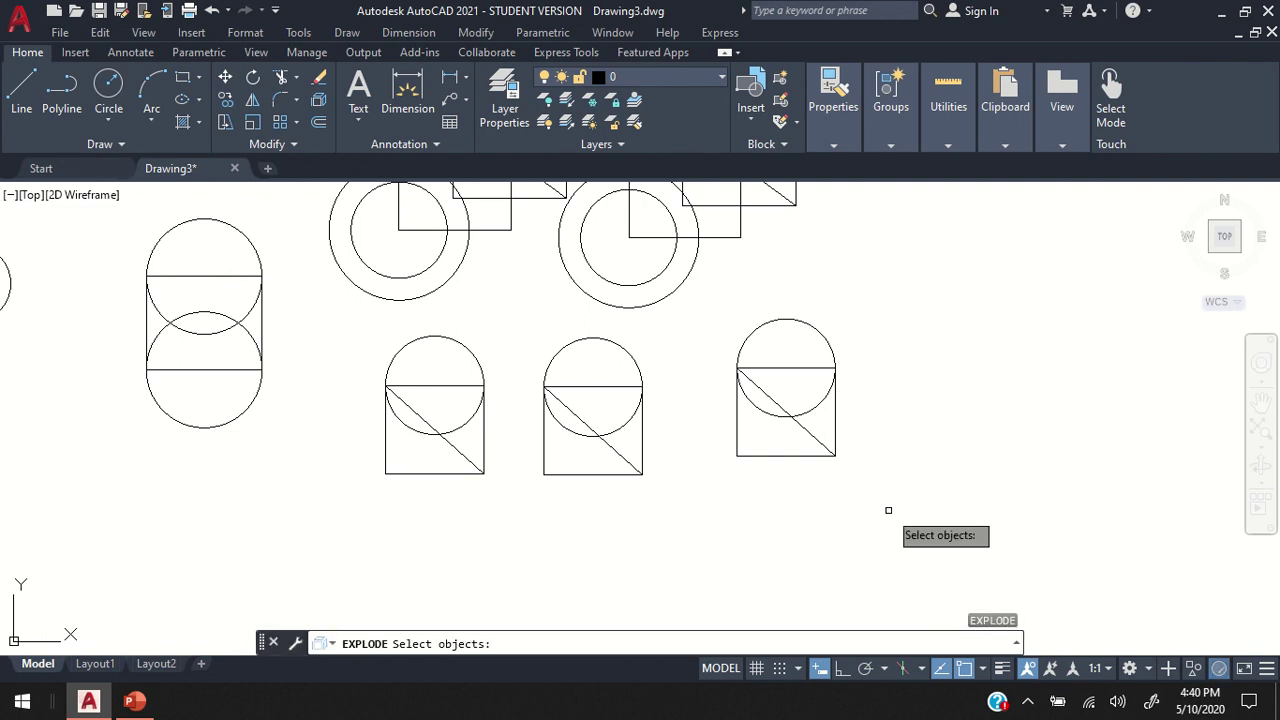
pyautogui.click(810, 414)
pyautogui.press('Return')
pyautogui.press('Escape')
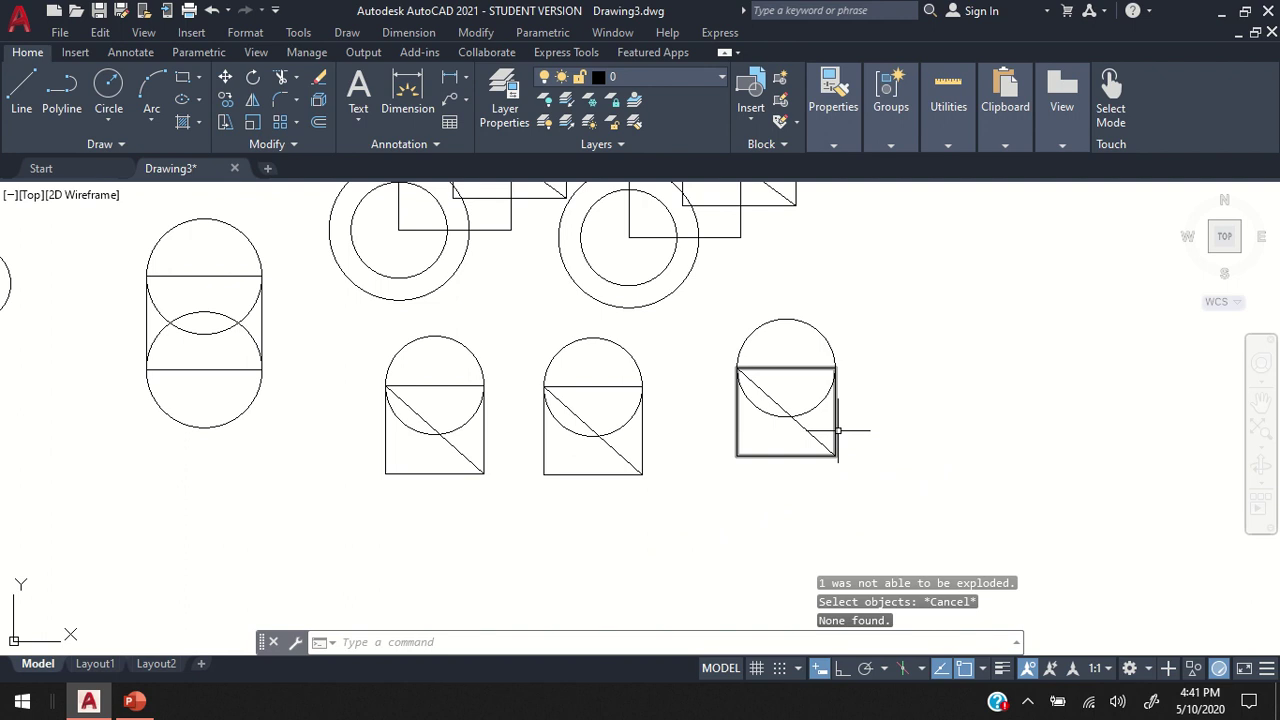
# Select the rectangle of the exploded shape to check whether it is an independent object, and clear the selection
pyautogui.click(836, 431)
pyautogui.click(750, 411)
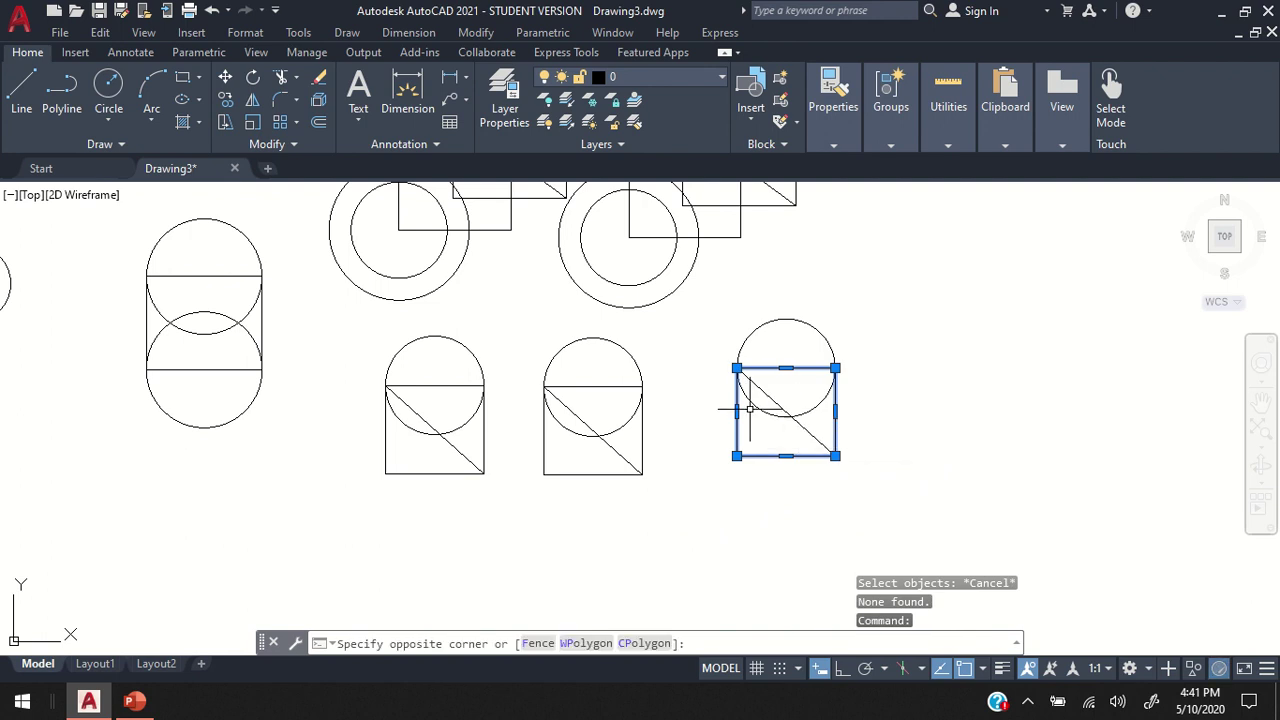
pyautogui.click(737, 449)
pyautogui.press('Escape')
pyautogui.press('Escape')
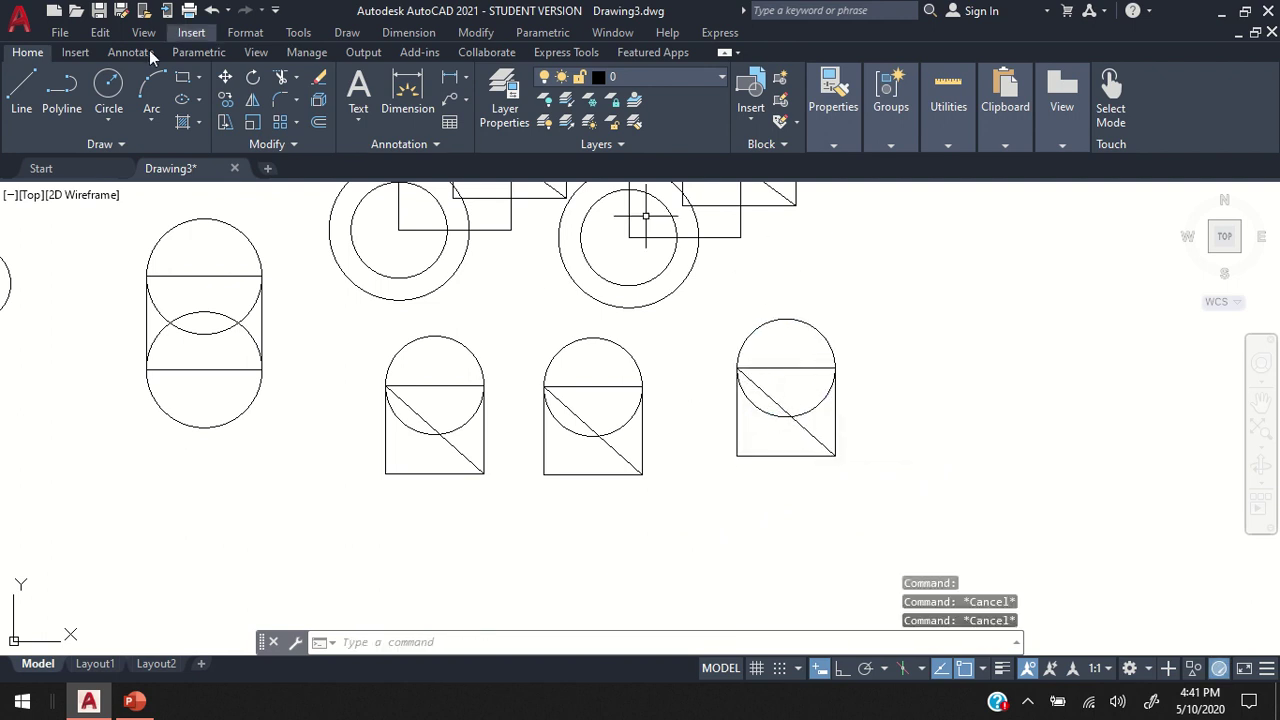
pyautogui.click(108, 92)
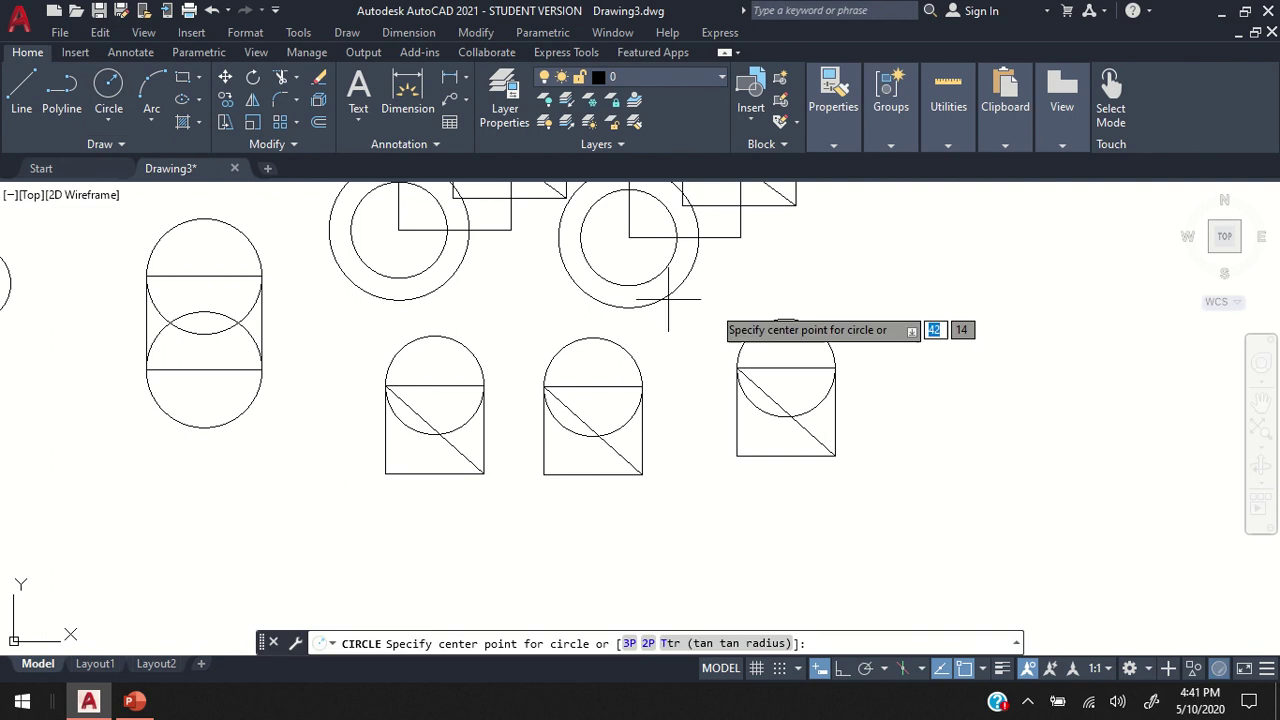
pyautogui.click(786, 368)
pyautogui.press('Escape')
pyautogui.press('Escape')
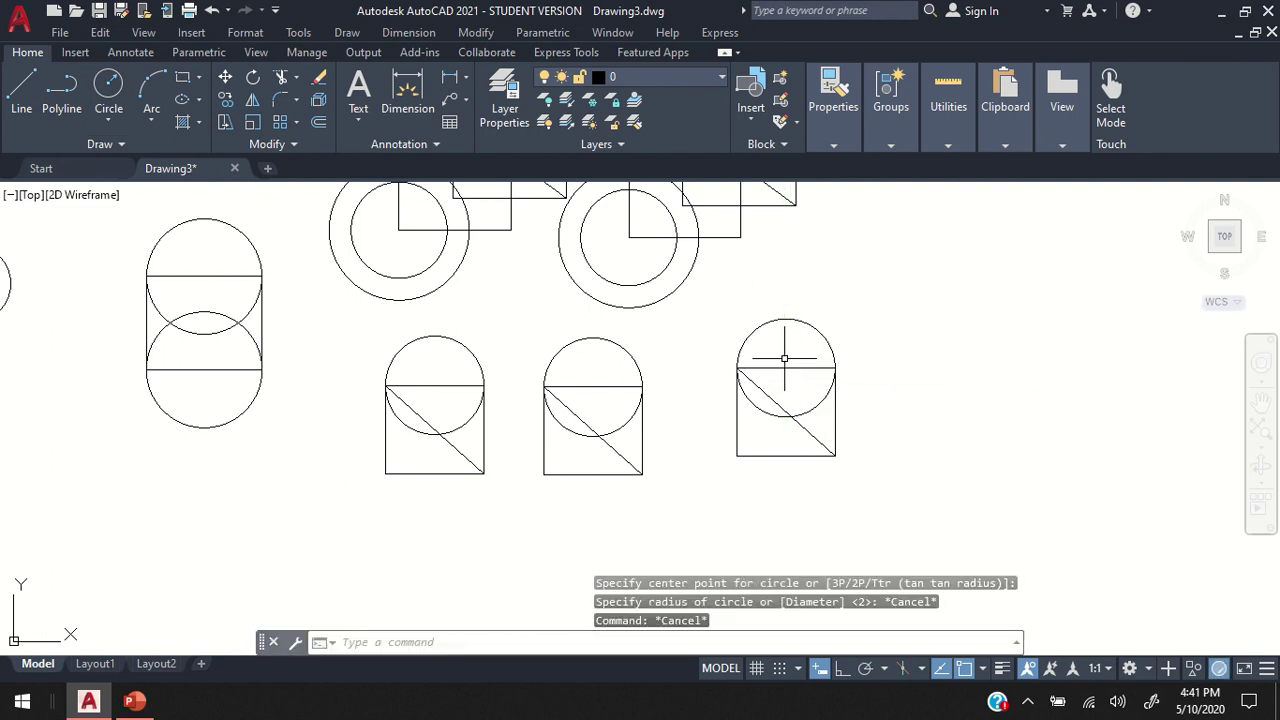
pyautogui.press('Escape')
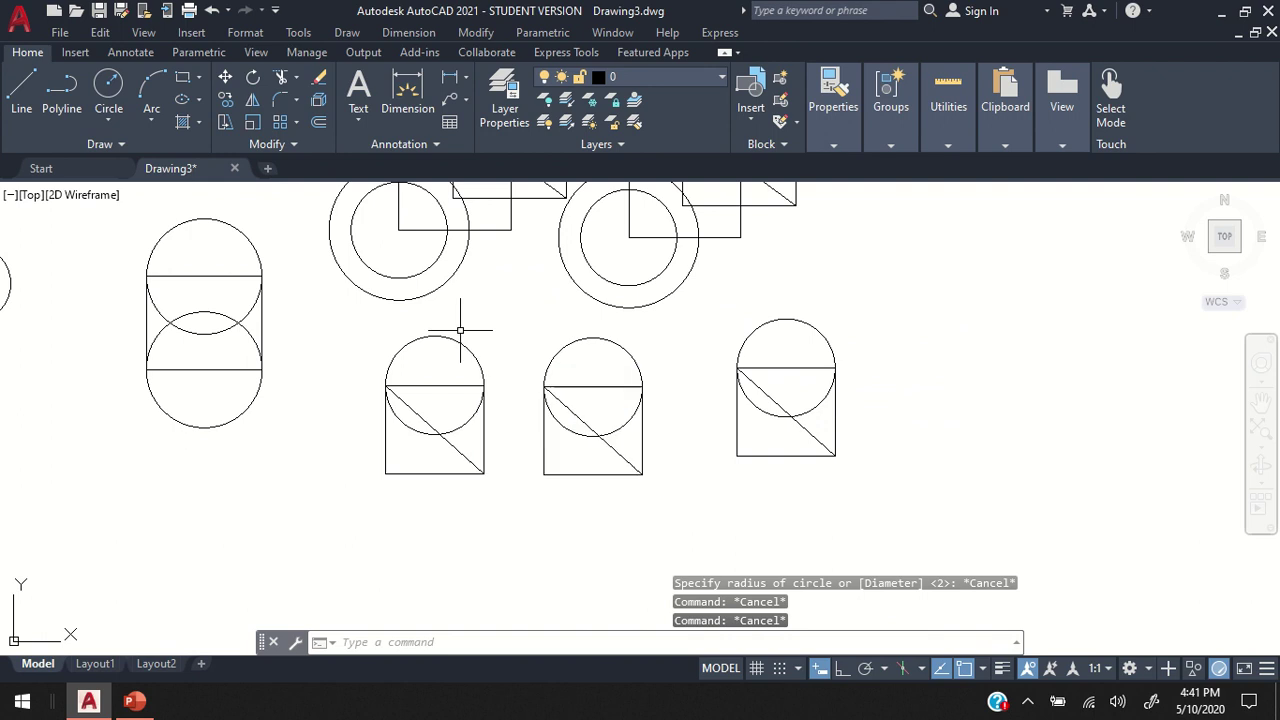
# Trim away the upper half and lower-right arc of the exploded shape's circle, and try trimming the neighbouring intact block's circle
pyautogui.write('tr')
pyautogui.press('Return')
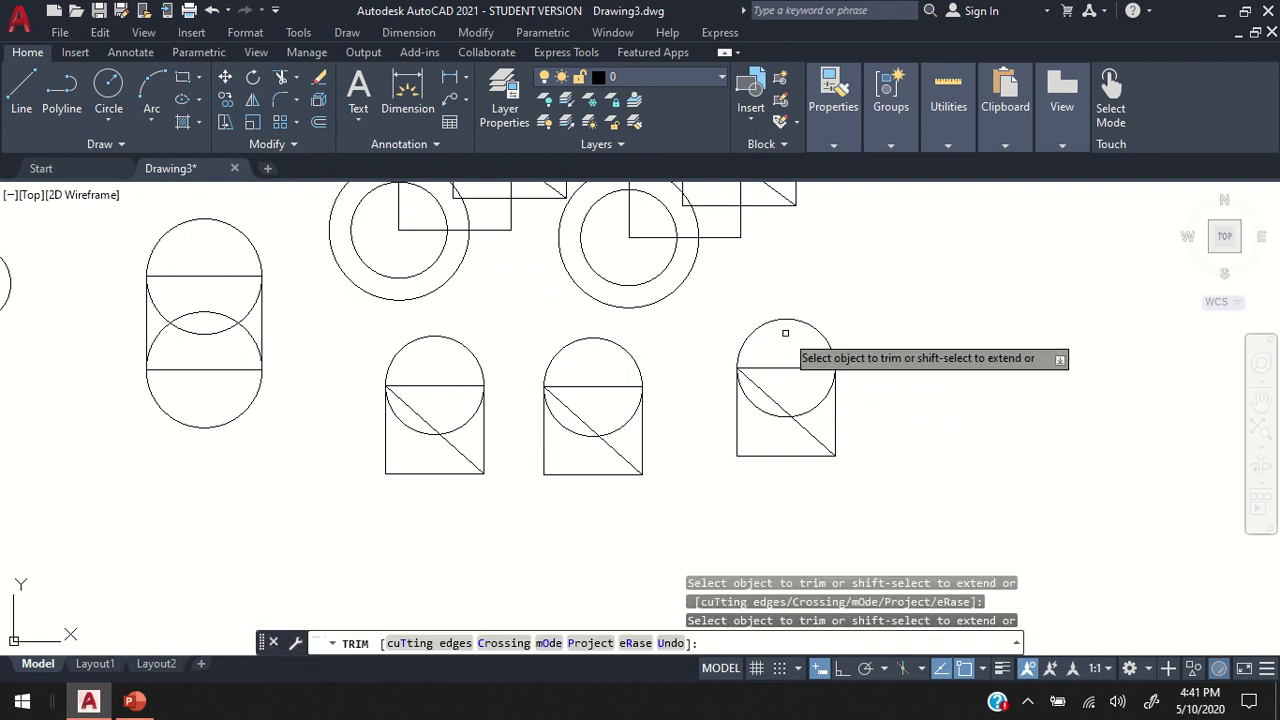
pyautogui.click(786, 320)
pyautogui.click(816, 402)
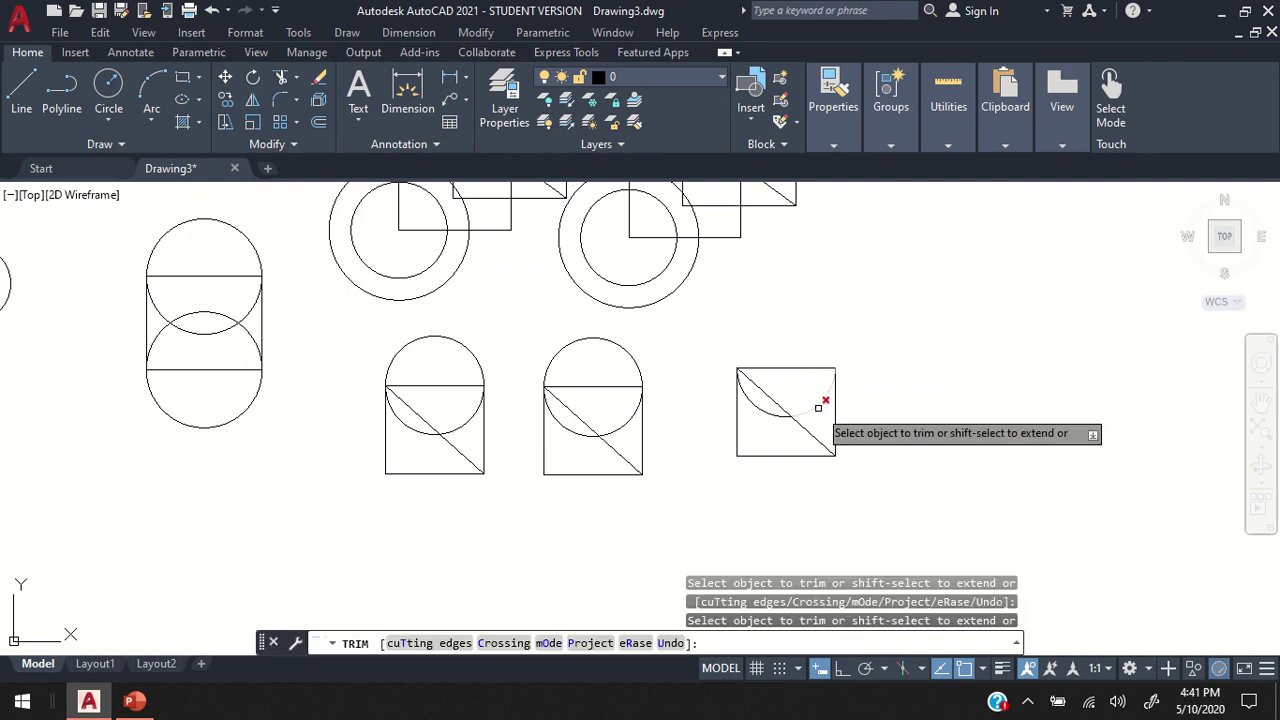
pyautogui.click(618, 338)
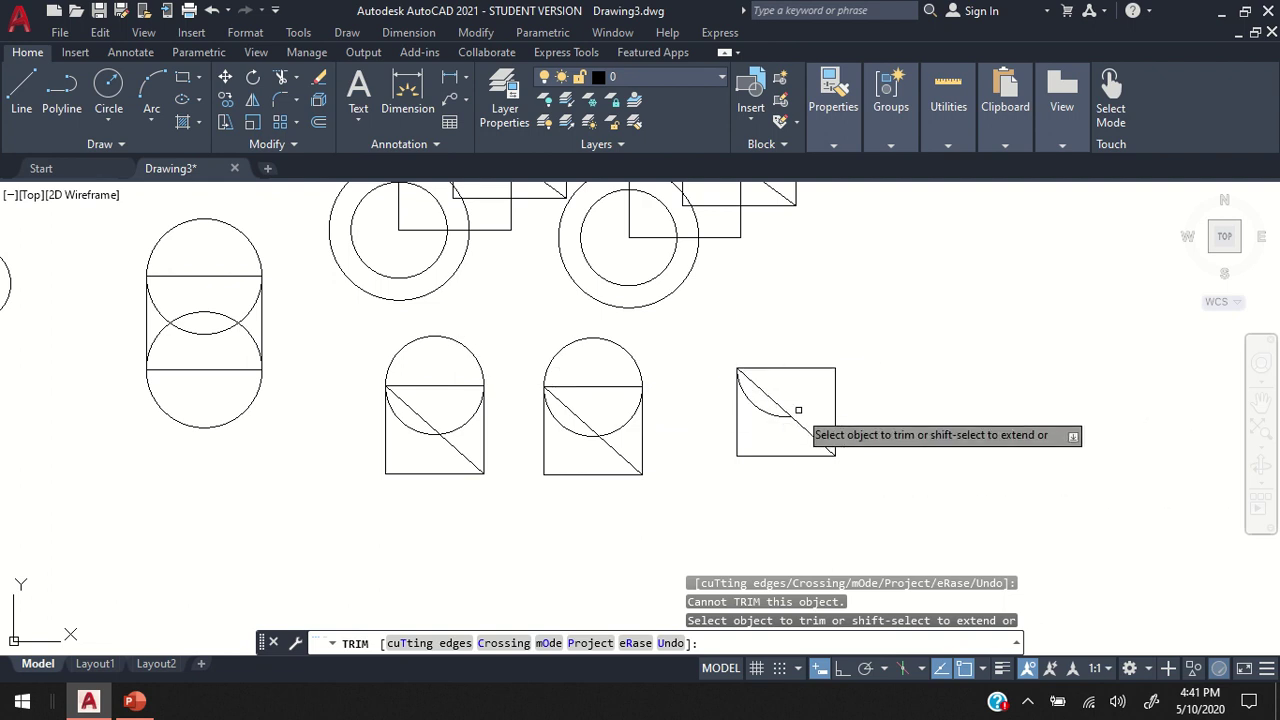
pyautogui.press('Escape')
# Open the upper-middle instance of block "a" in the Block Editor
pyautogui.scroll(-2, 737, 387)
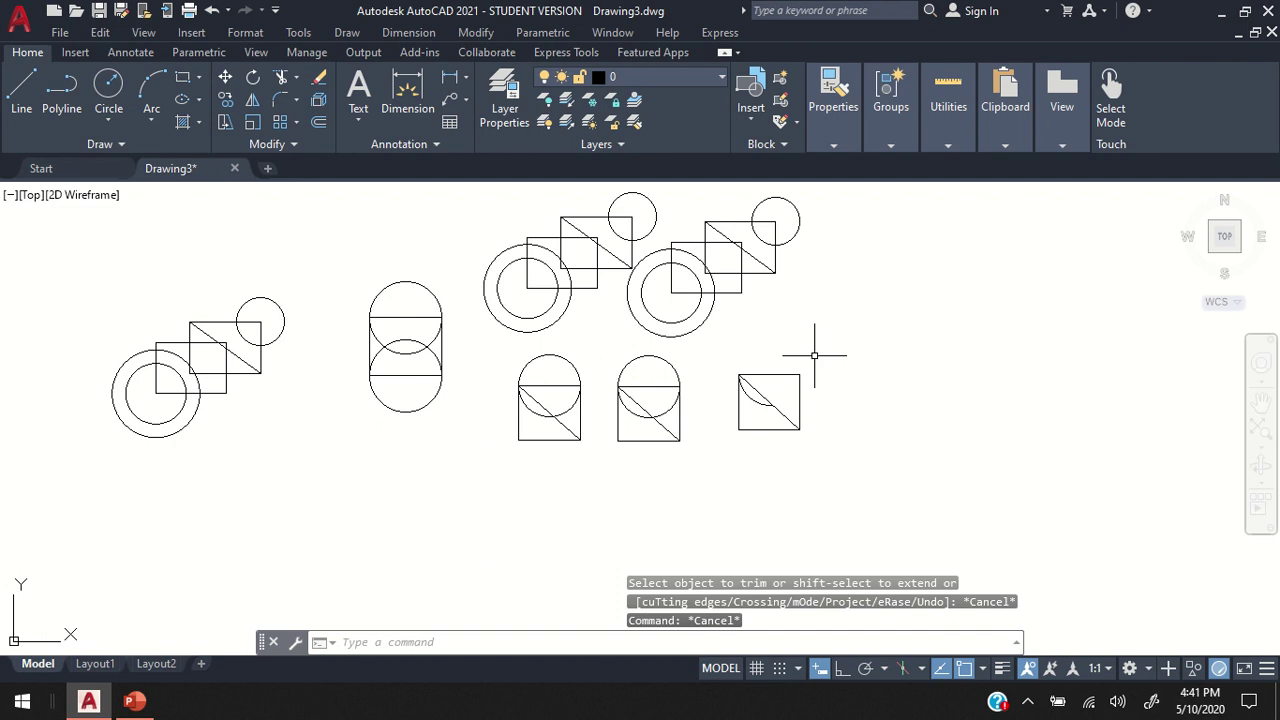
pyautogui.scroll(5, 437, 269)
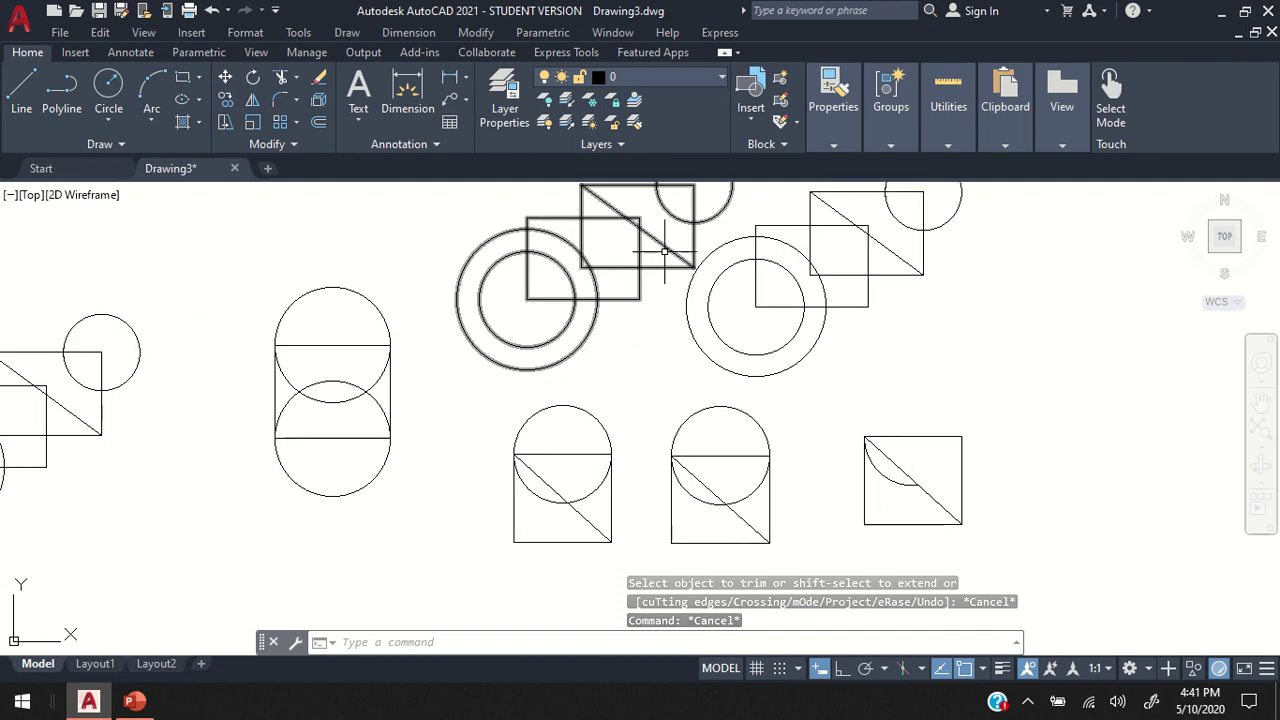
pyautogui.scroll(-5, 614, 378)
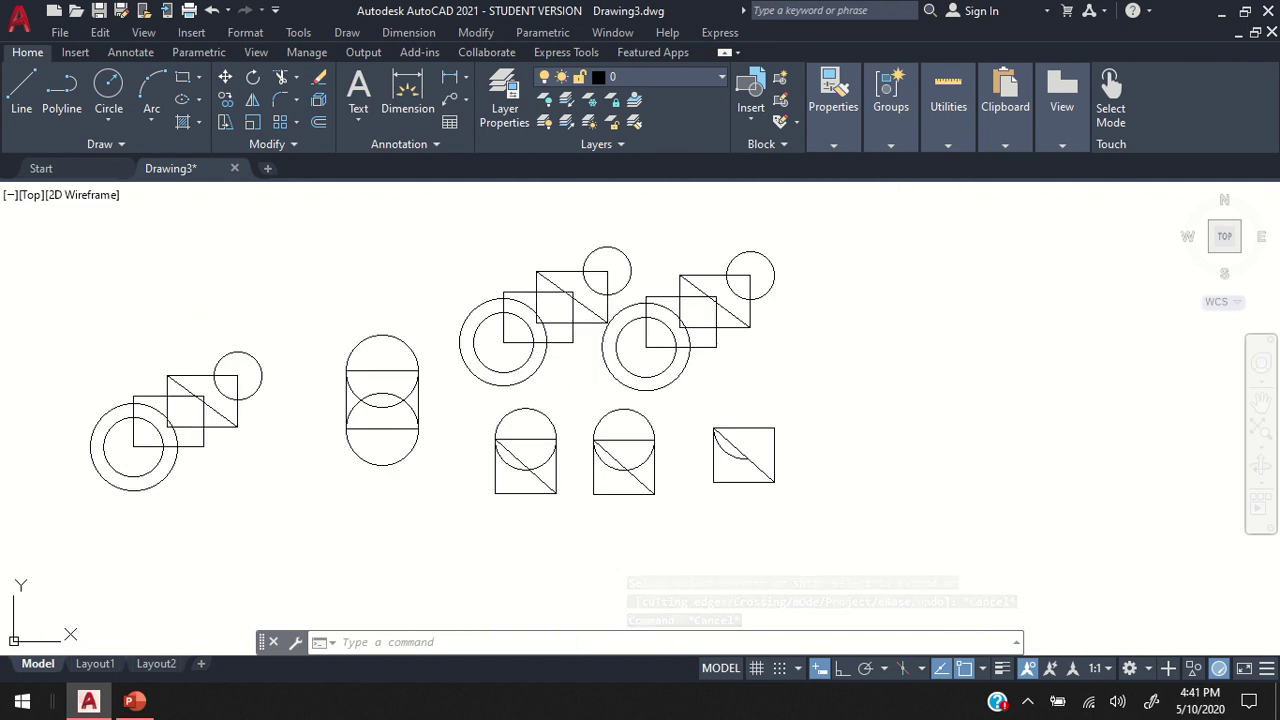
pyautogui.click(526, 358)
pyautogui.click(489, 343)
pyautogui.rightClick(530, 321)
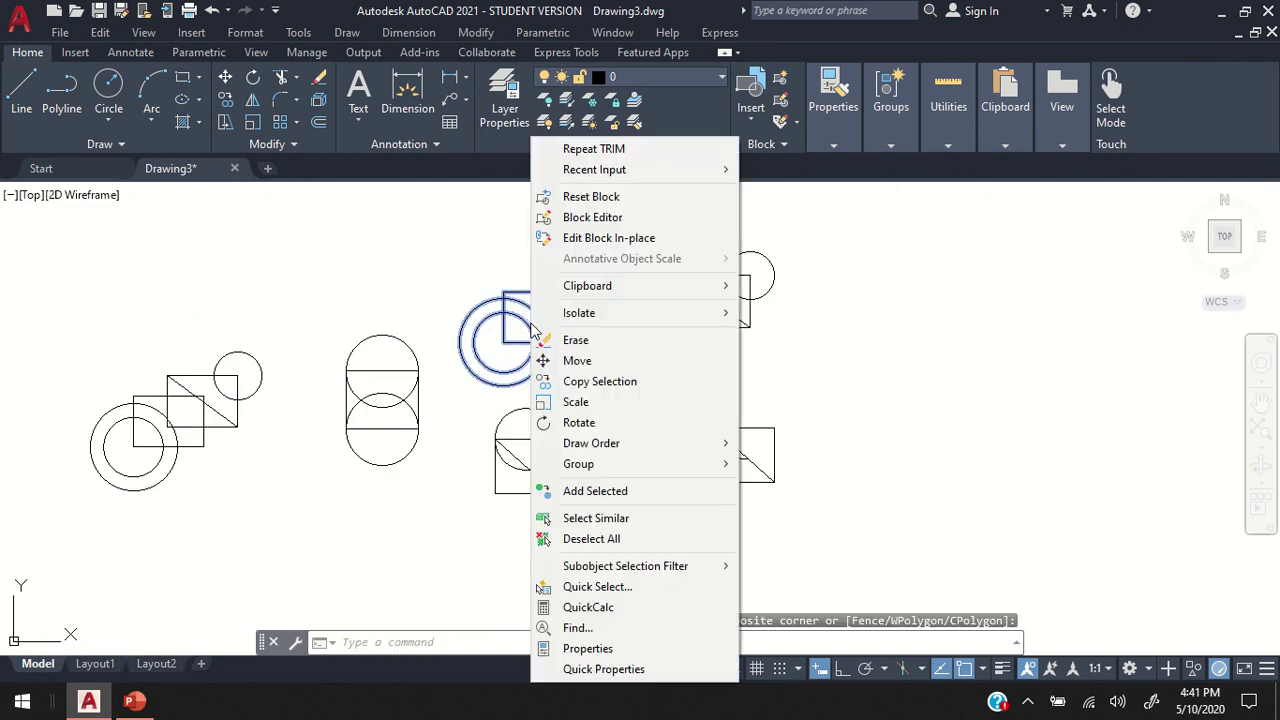
pyautogui.click(592, 218)
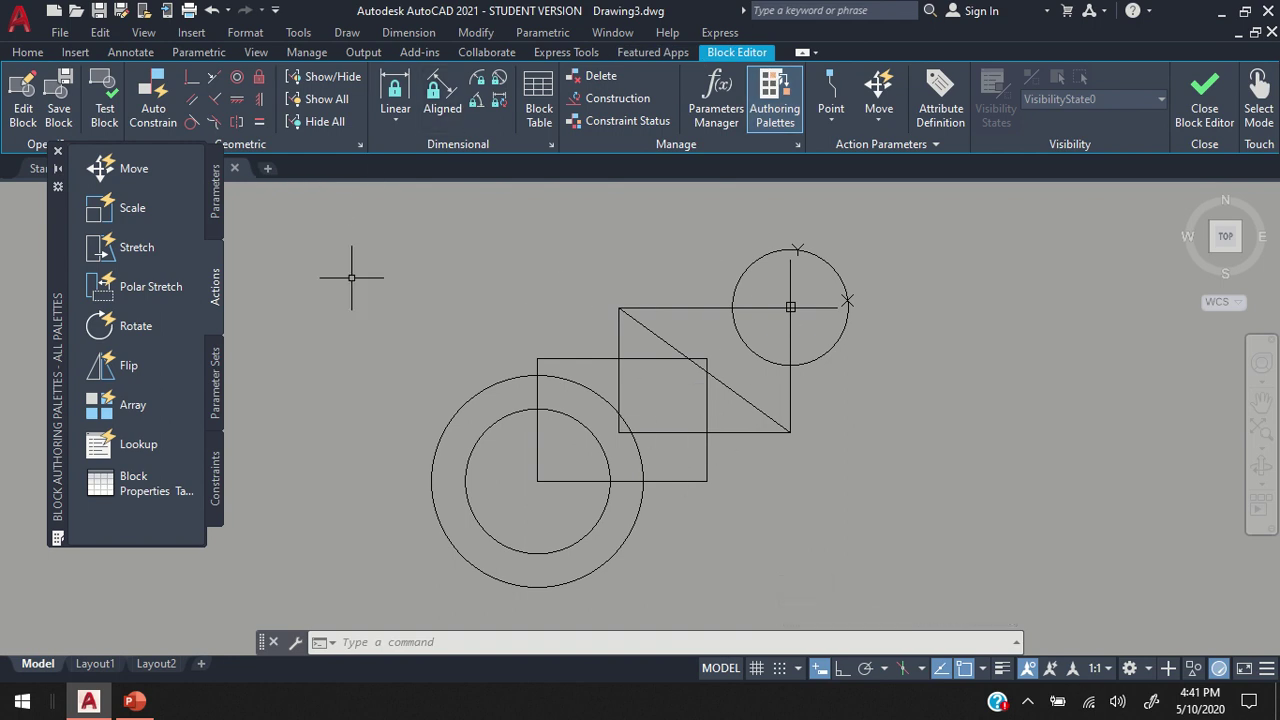
# Draw the missing diagonal of the block's upper rectangle and continue it into a triangle against the rectangle's right side
pyautogui.click(27, 54)
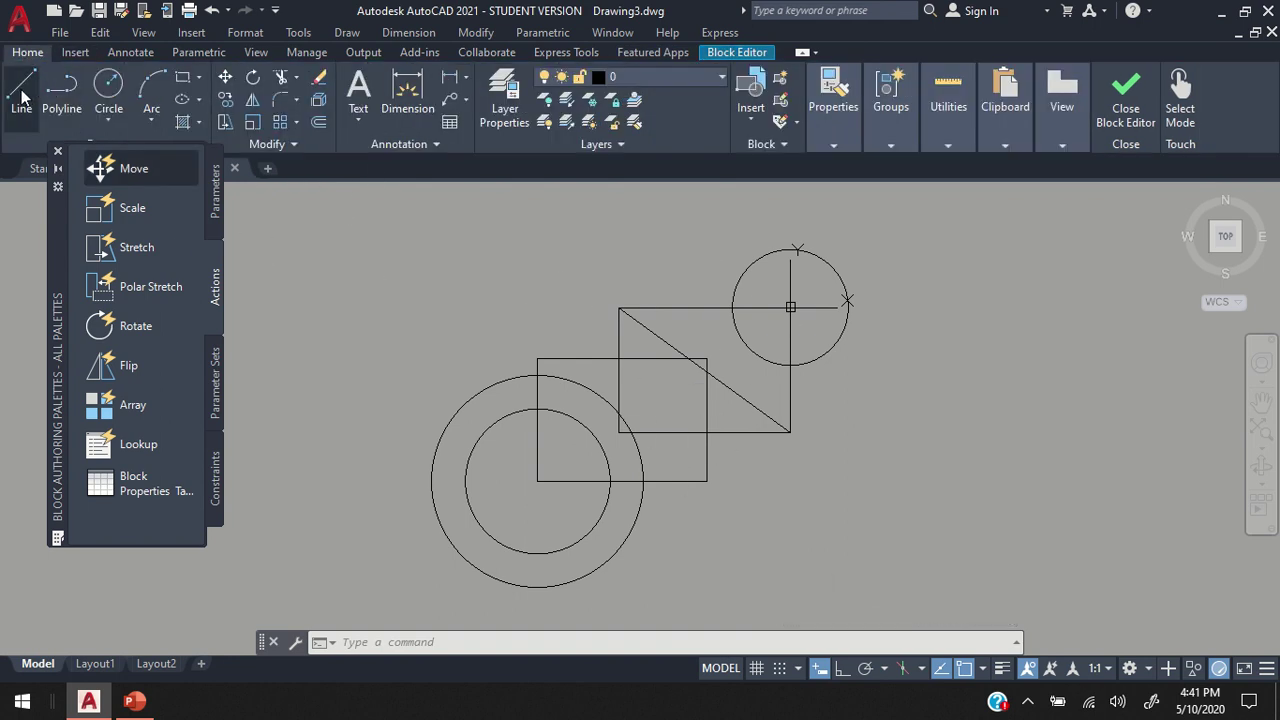
pyautogui.click(22, 95)
pyautogui.click(619, 432)
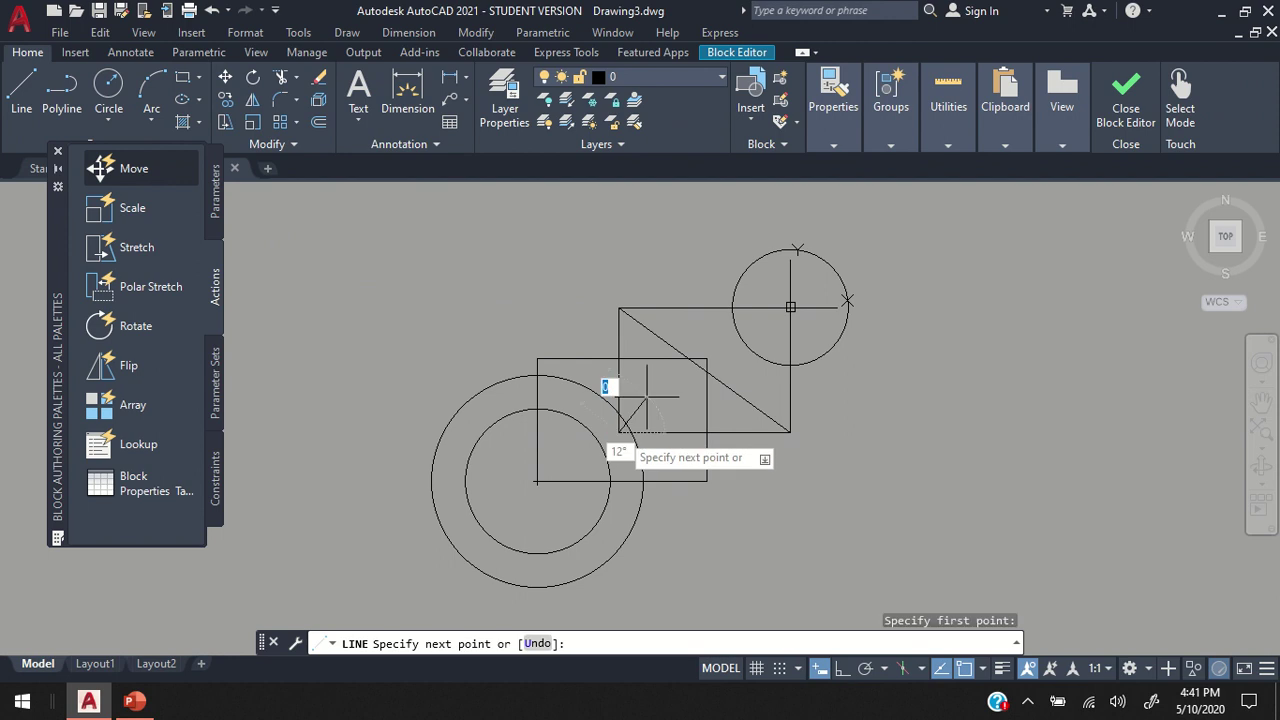
pyautogui.click(790, 307)
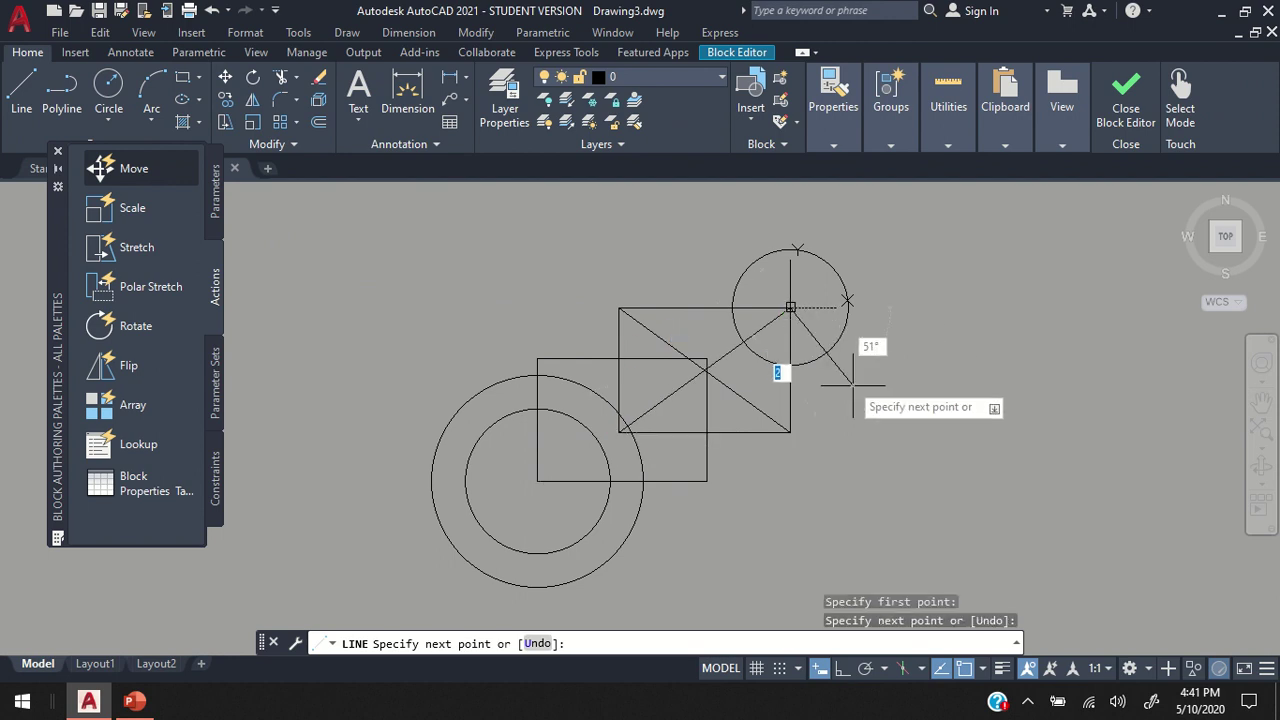
pyautogui.click(909, 426)
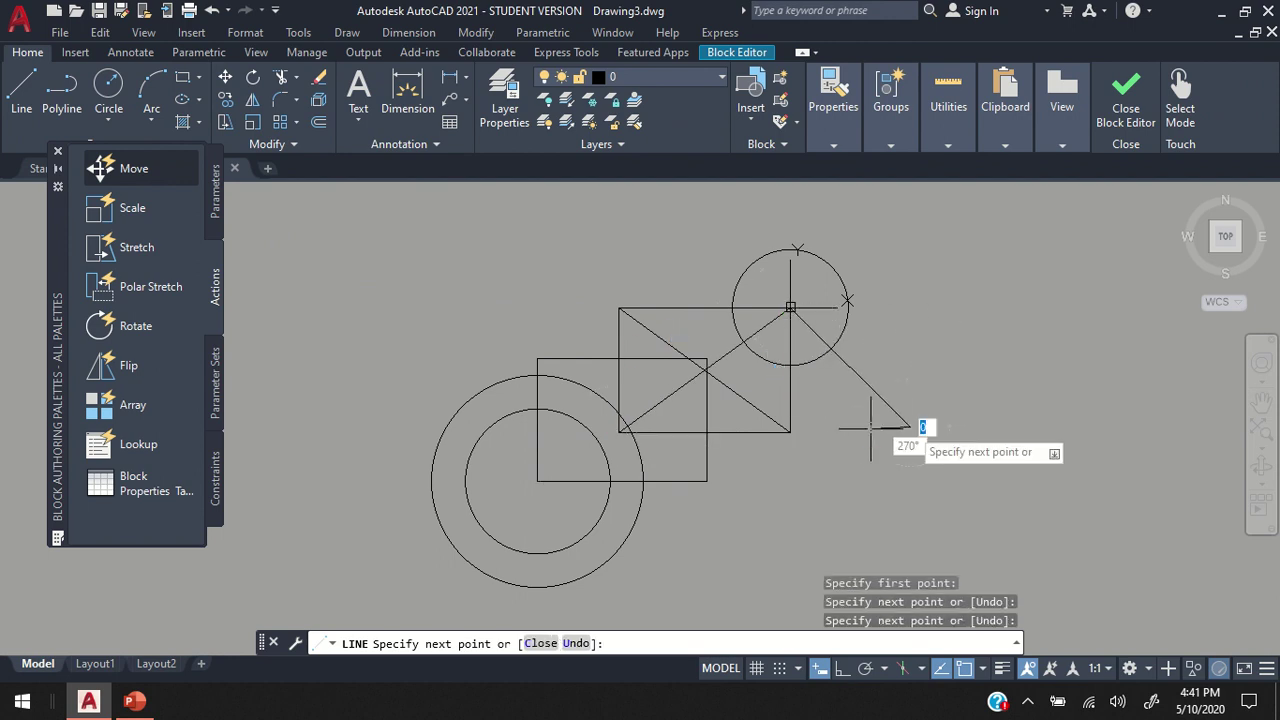
pyautogui.click(790, 432)
pyautogui.press('Escape')
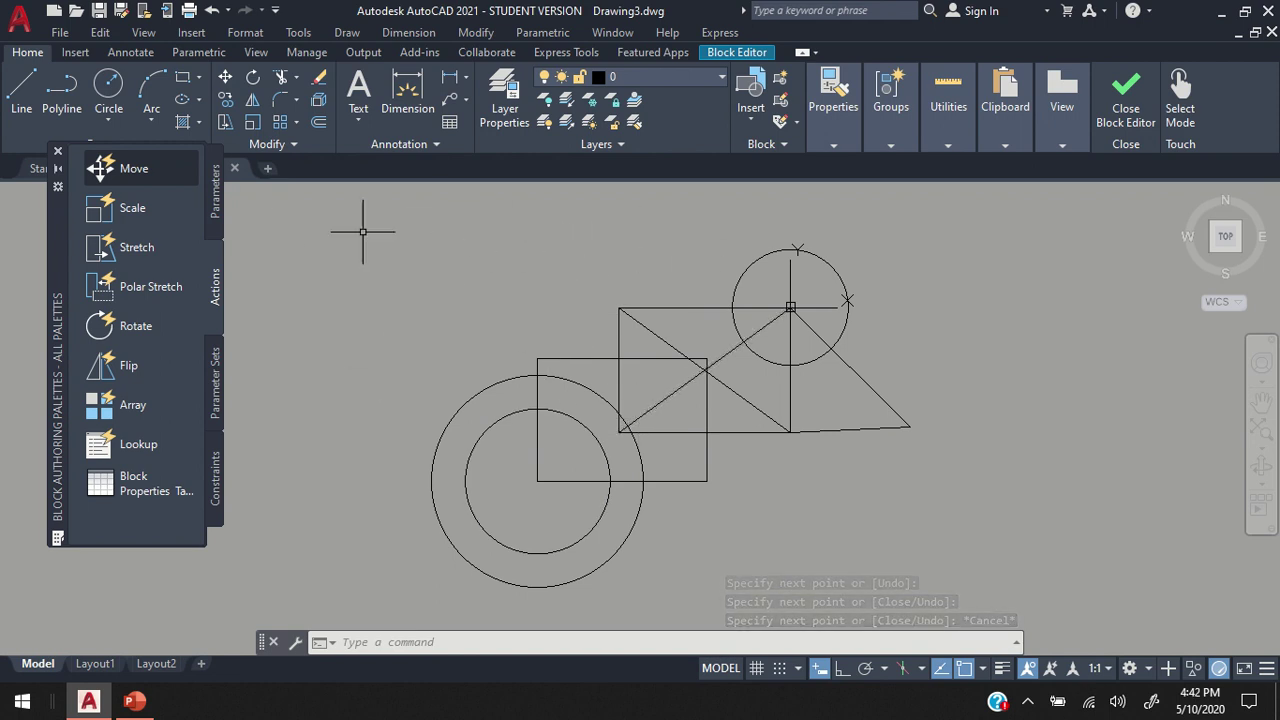
# Close the block authoring palettes and try to open the Block Attribute Manager
pyautogui.click(75, 52)
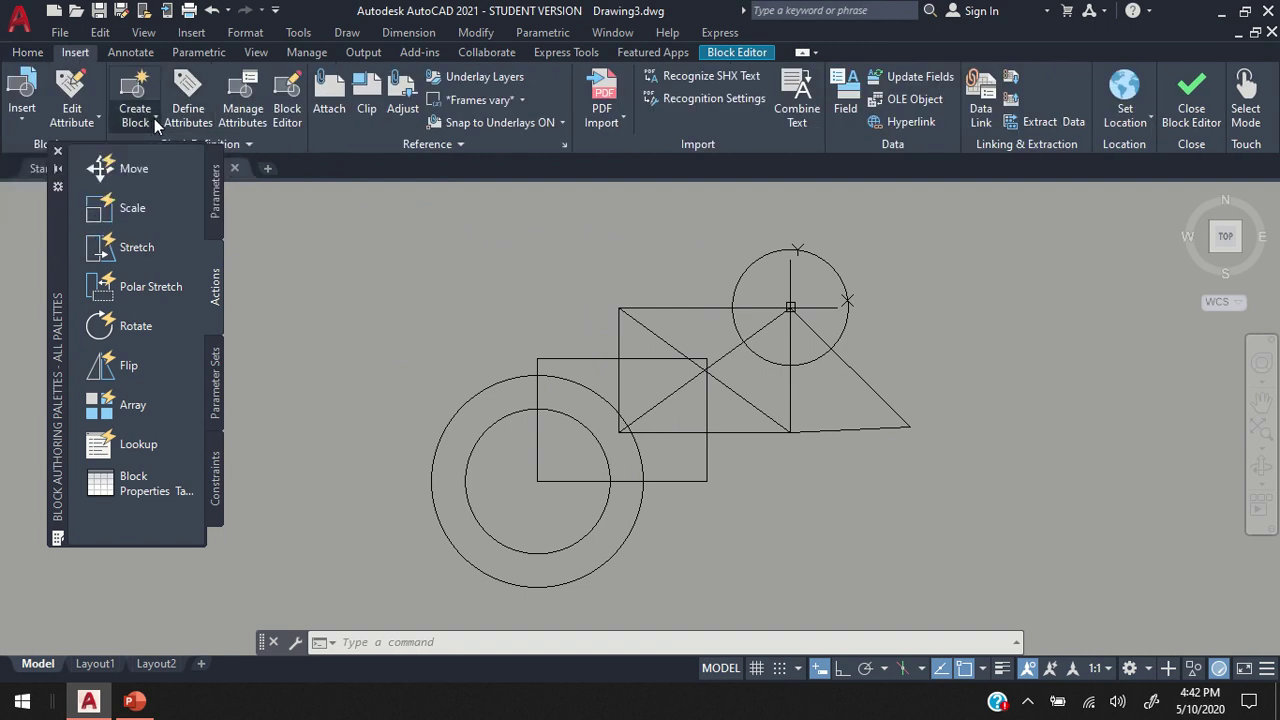
pyautogui.click(155, 122)
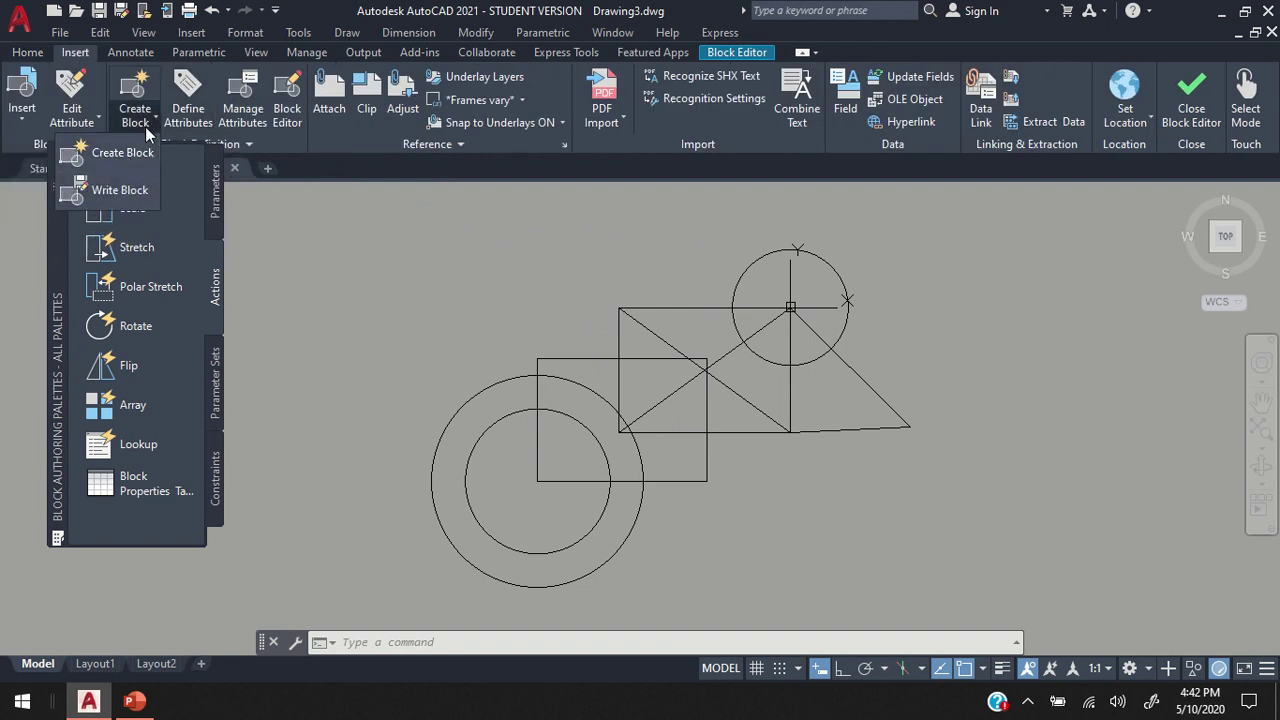
pyautogui.click(211, 132)
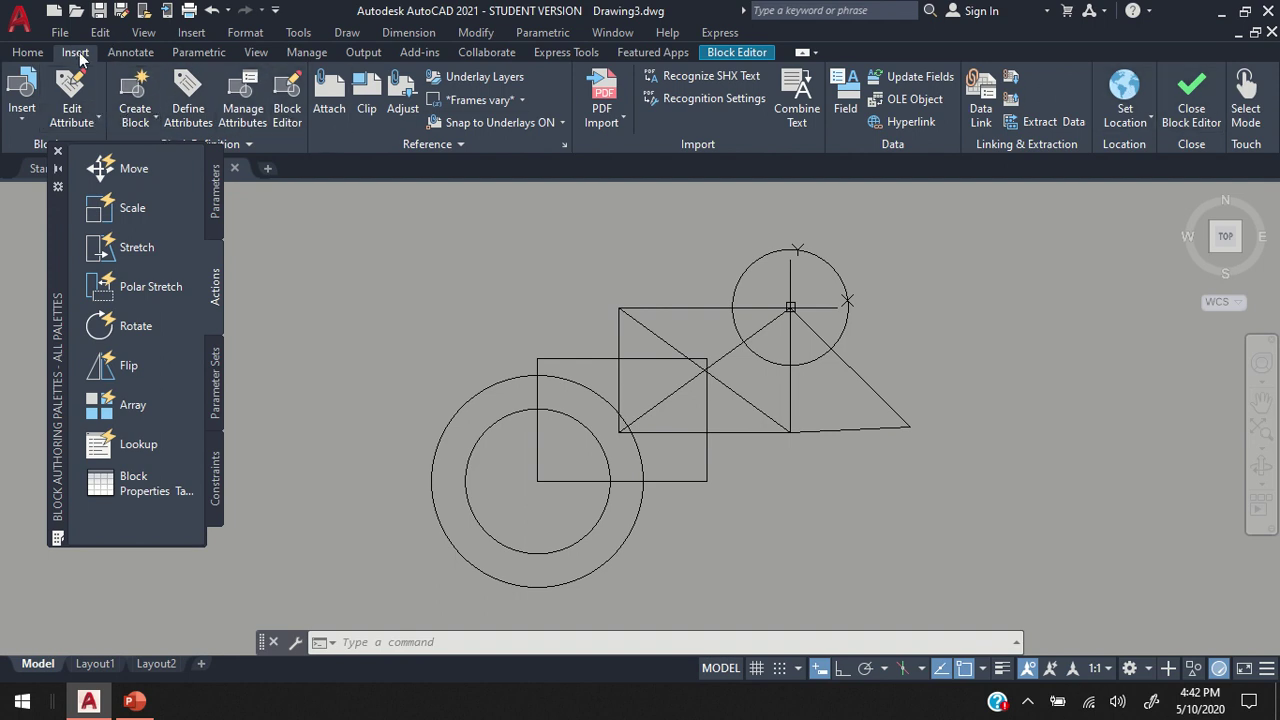
pyautogui.click(57, 153)
pyautogui.click(68, 145)
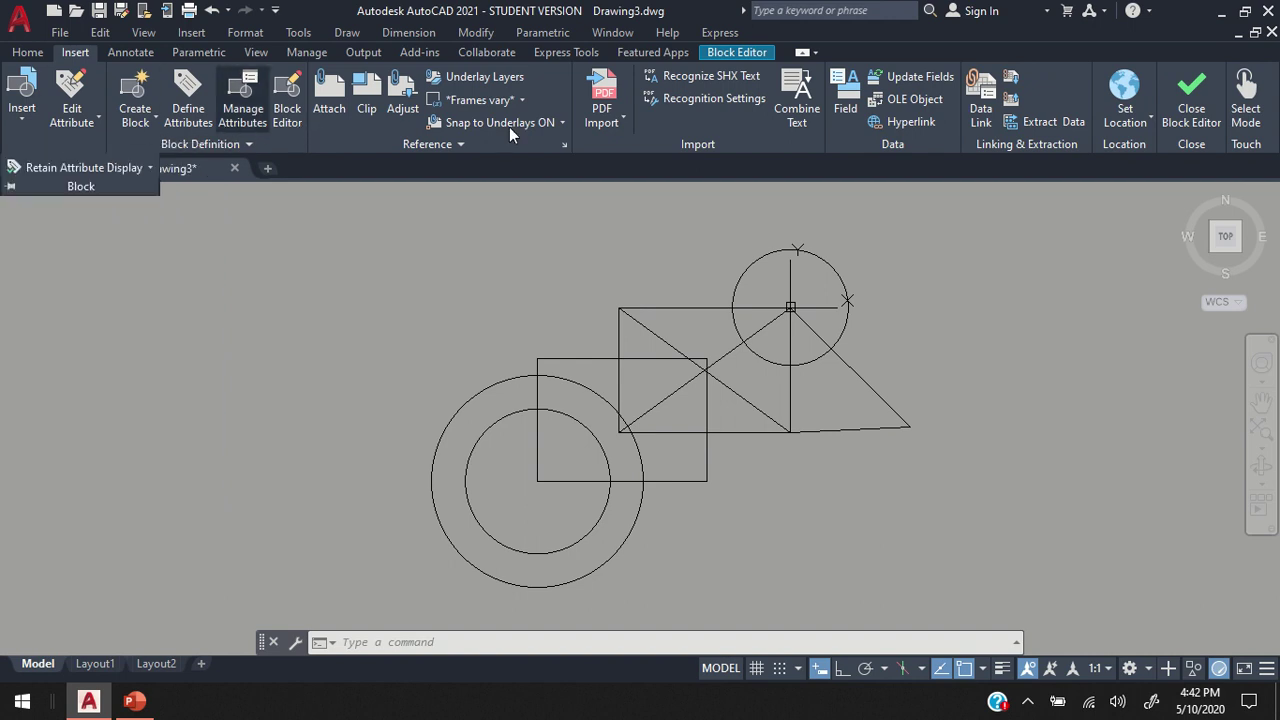
pyautogui.click(243, 100)
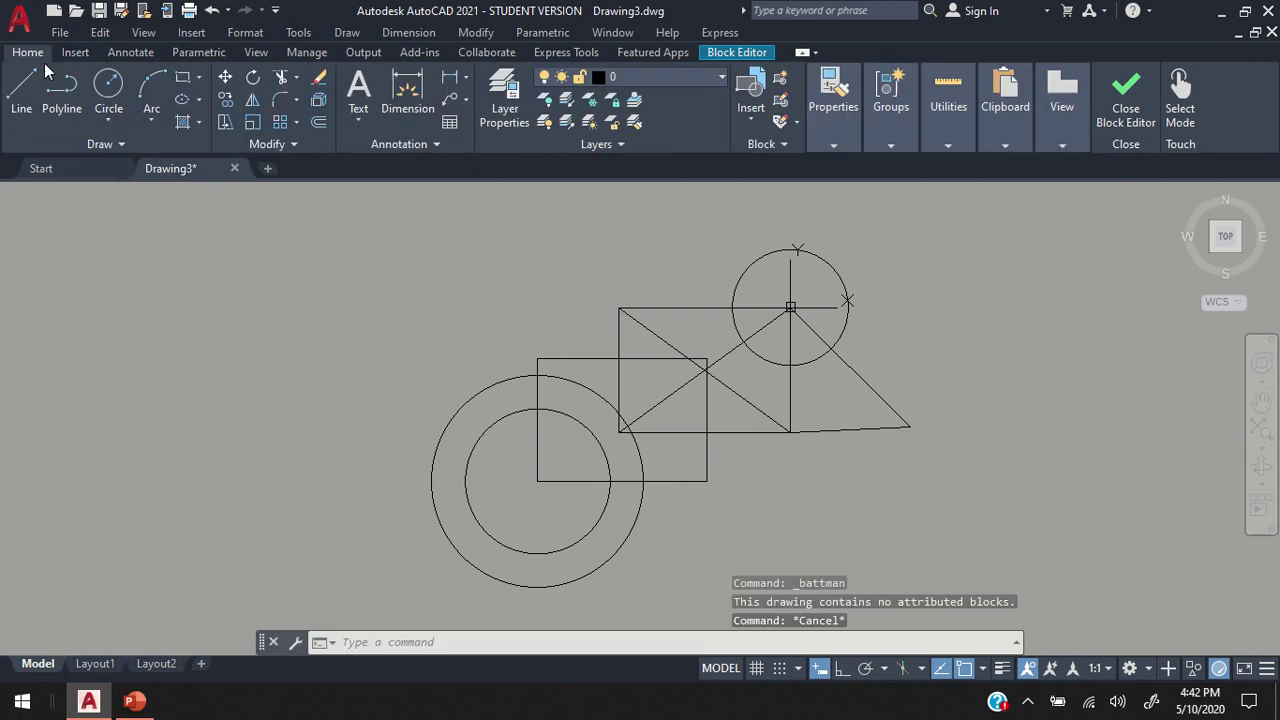
pyautogui.click(722, 55)
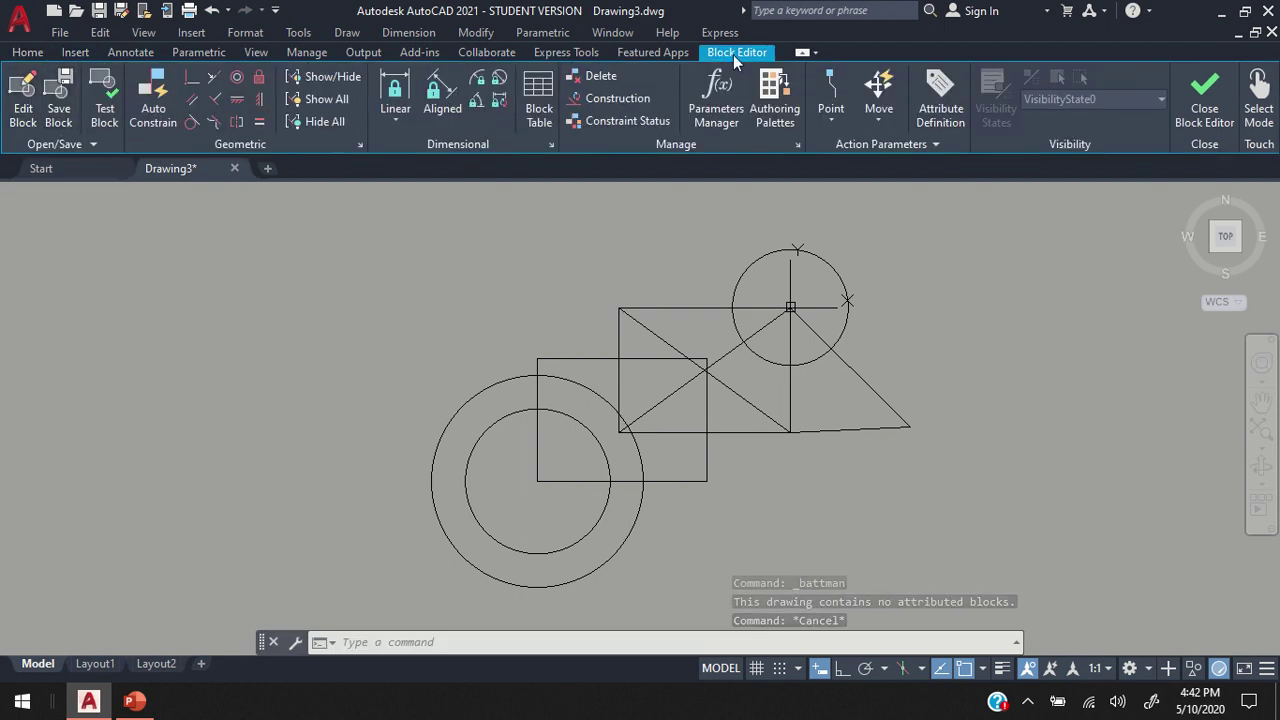
# Save the changes to block "a" and close the Block Editor
pyautogui.click(57, 108)
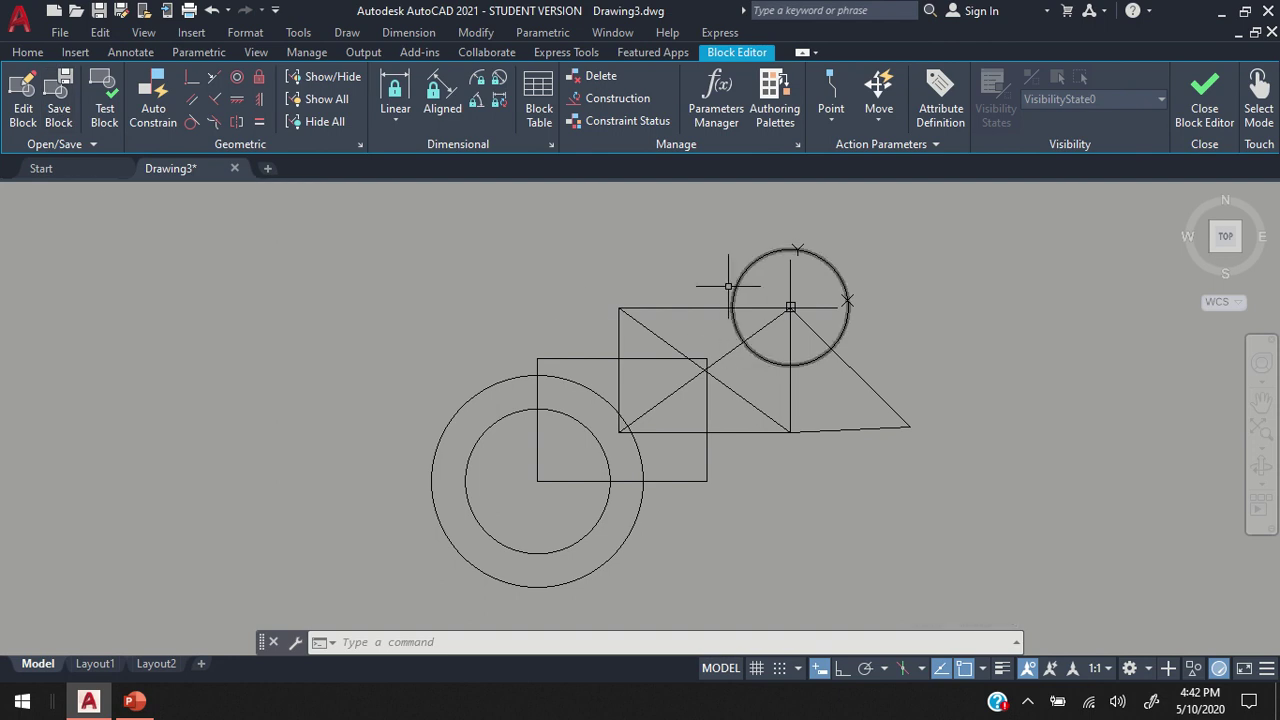
pyautogui.click(1205, 96)
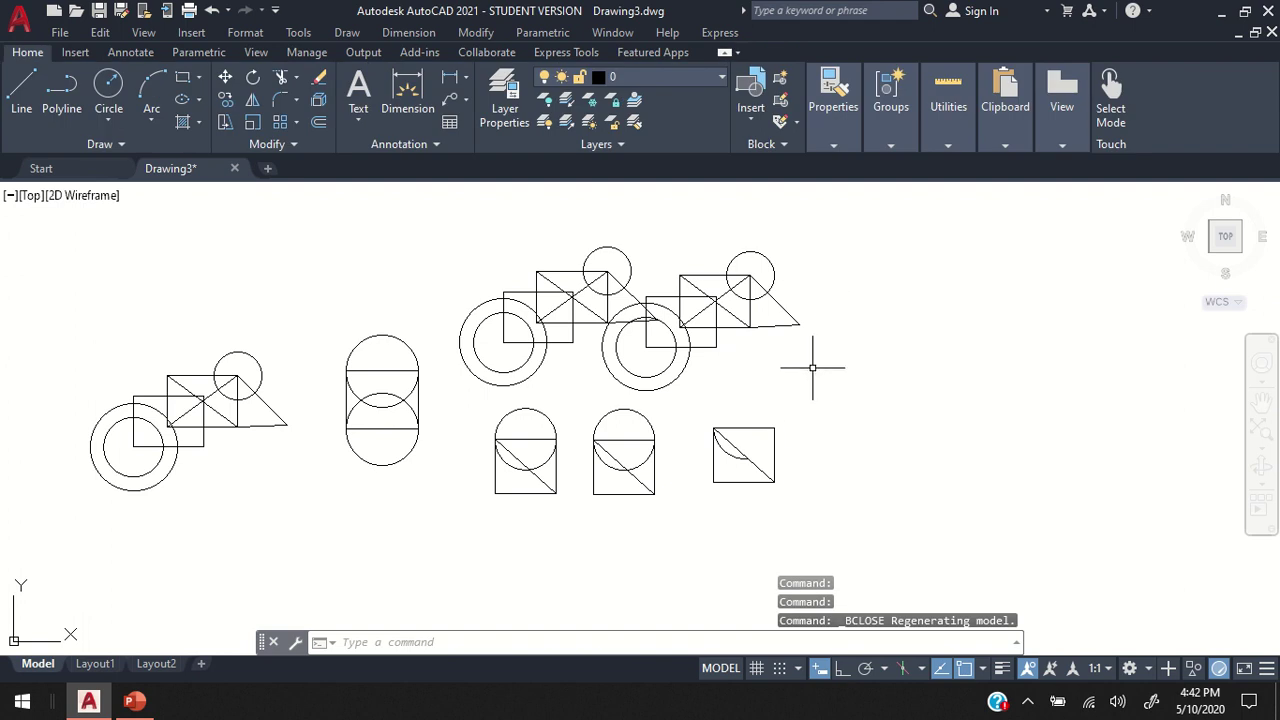
pyautogui.scroll(1, 760, 378)
pyautogui.scroll(-1, 663, 354)
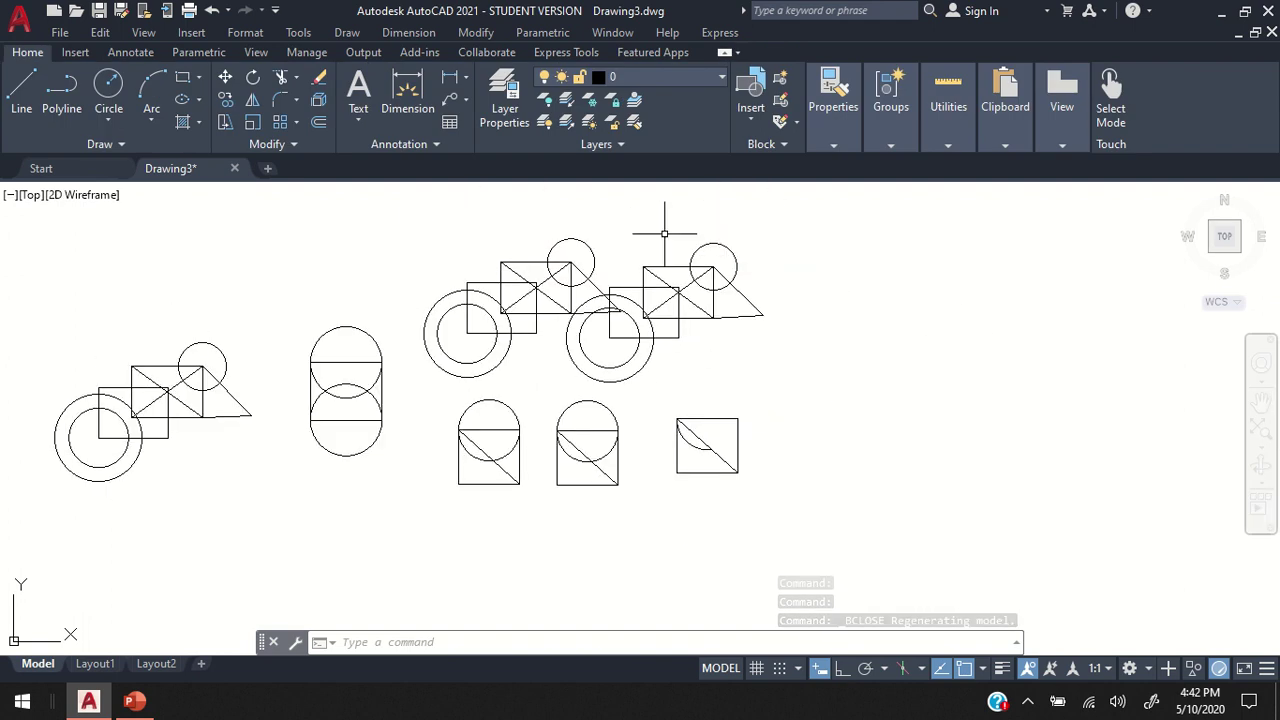
# Create a new drawing and turn off its grid display
pyautogui.click(267, 170)
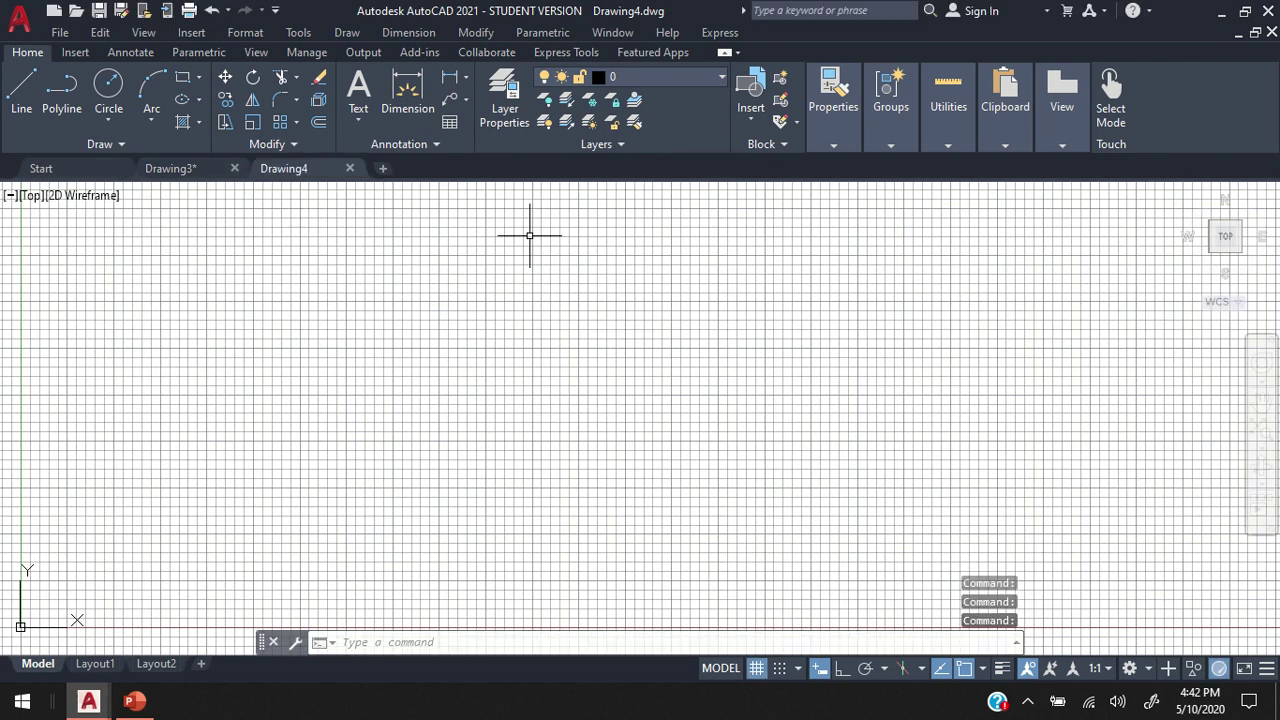
pyautogui.click(757, 668)
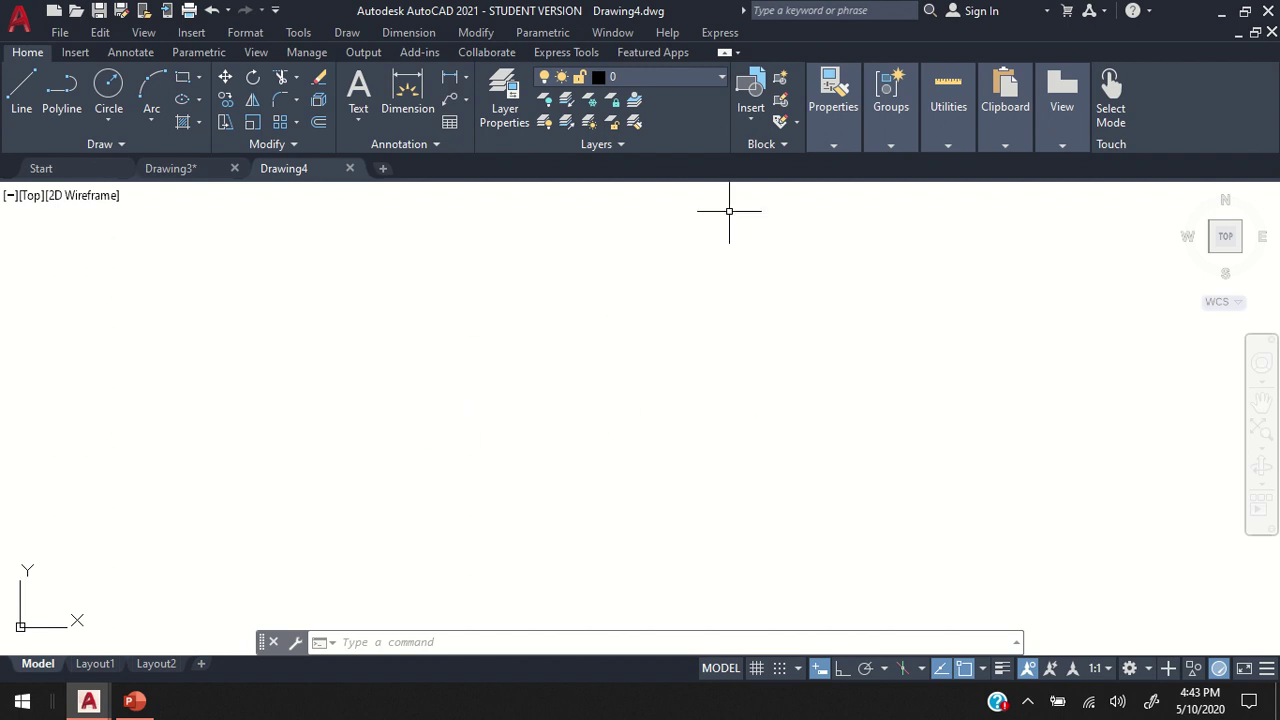
# Examine the blocks available from libraries and the recently used blocks for the new drawing, and close the block browser
pyautogui.click(754, 119)
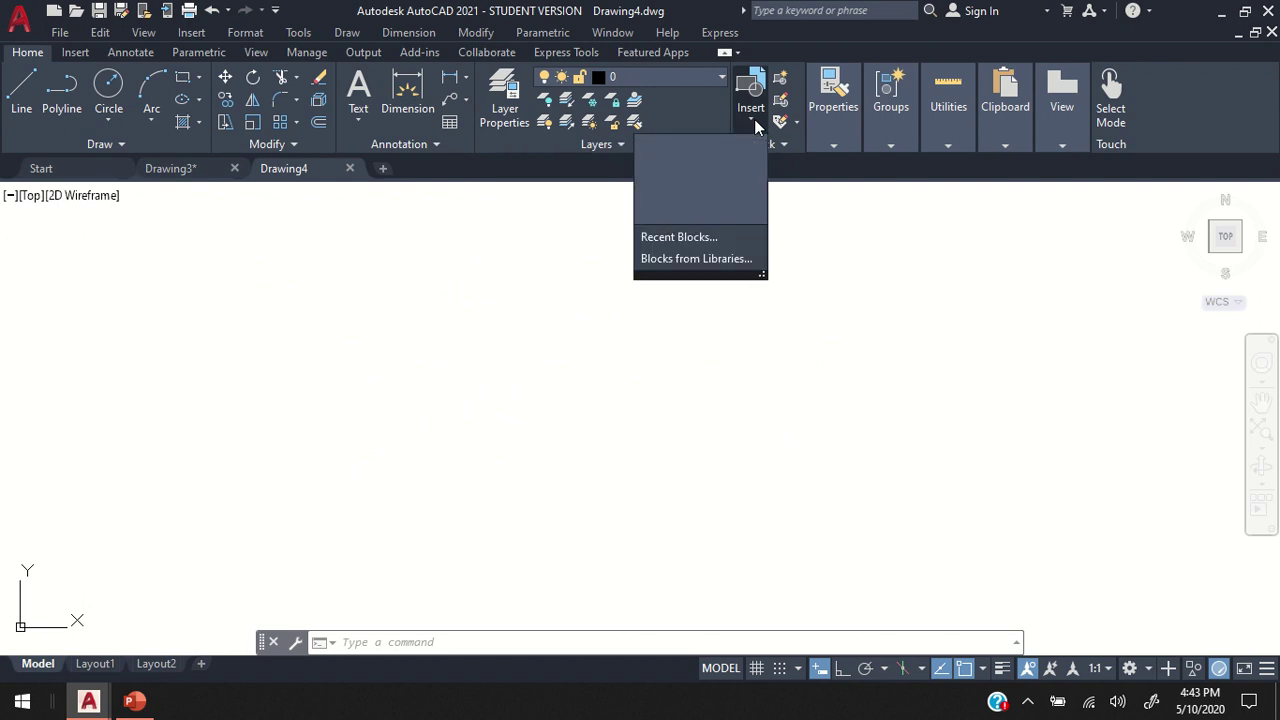
pyautogui.click(687, 259)
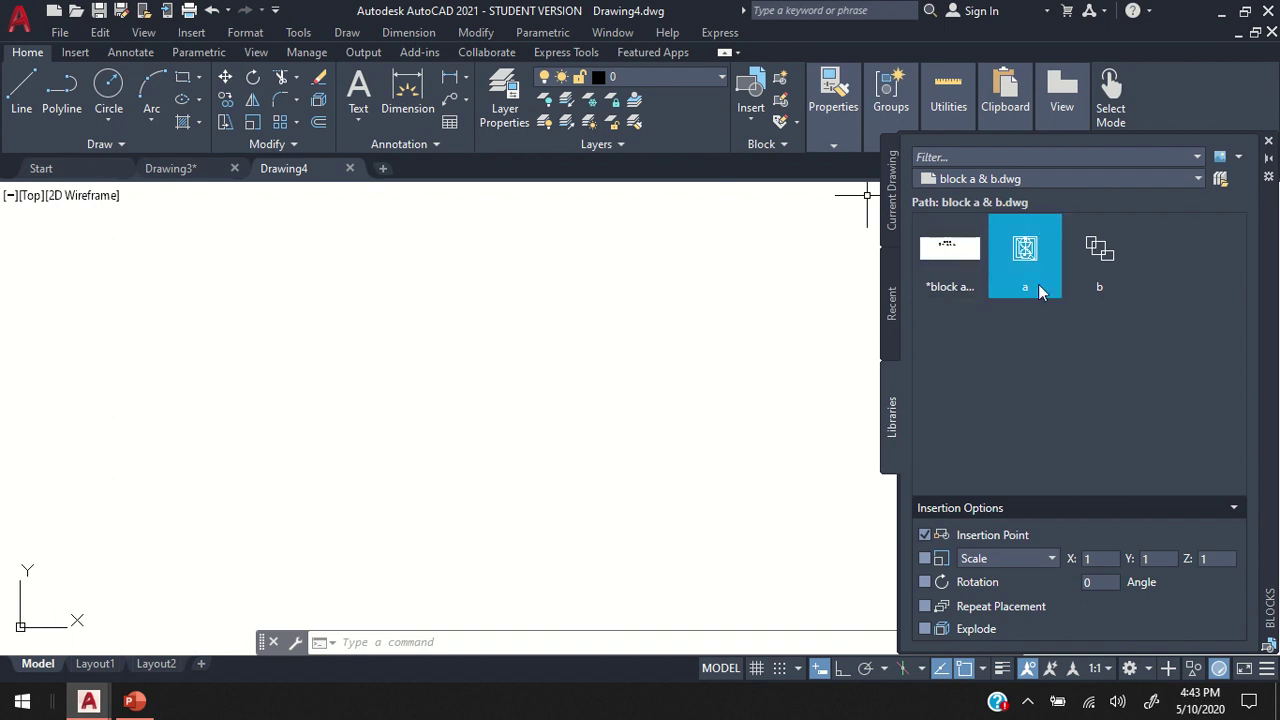
pyautogui.moveTo(1097, 290)
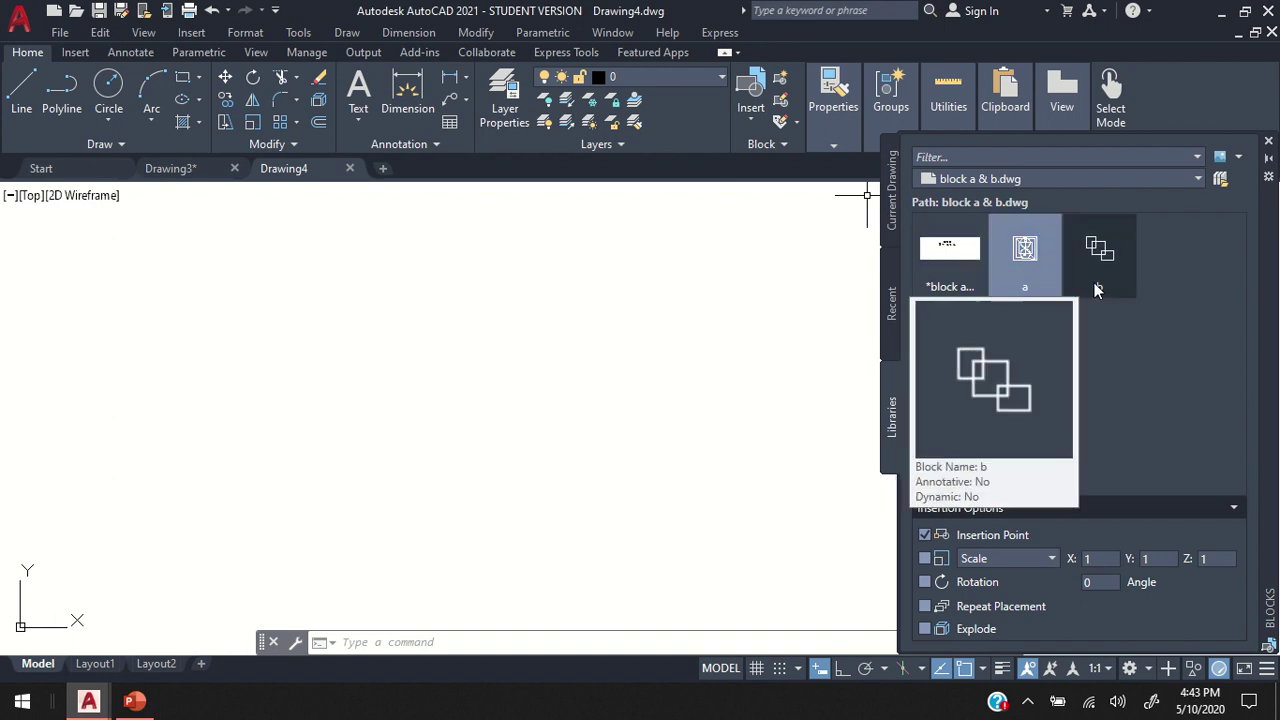
pyautogui.moveTo(1034, 272)
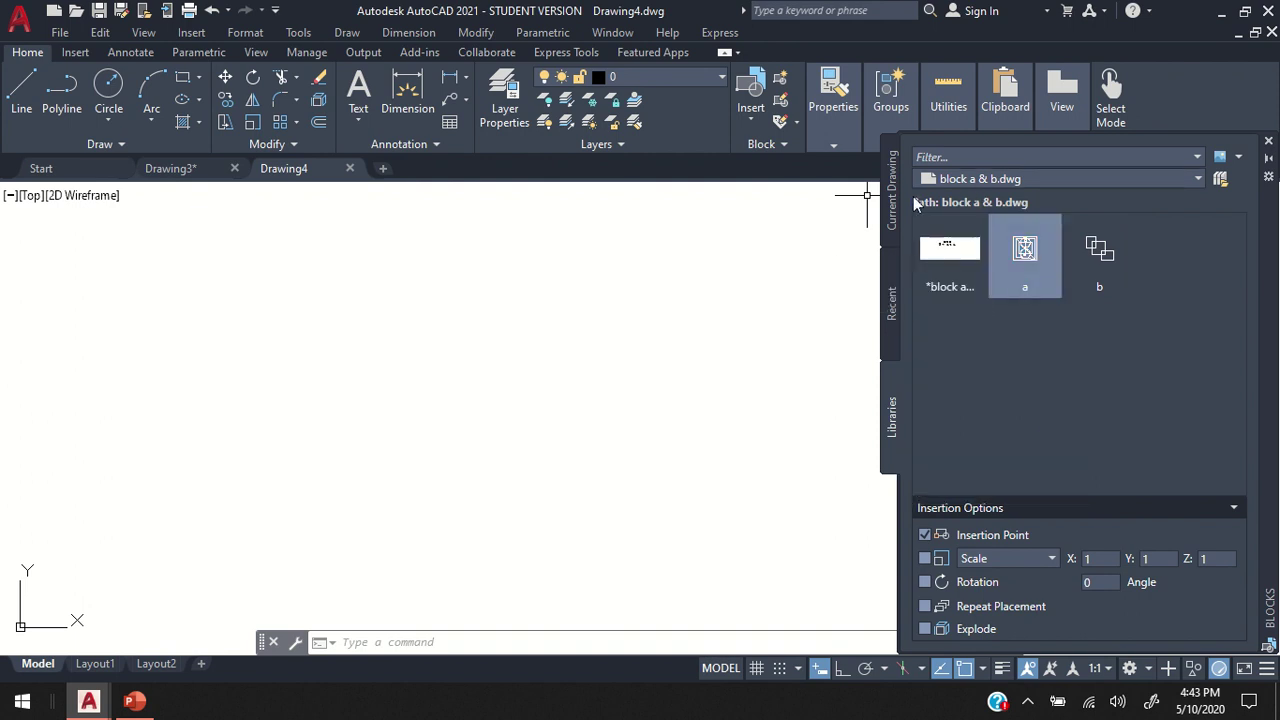
pyautogui.click(891, 318)
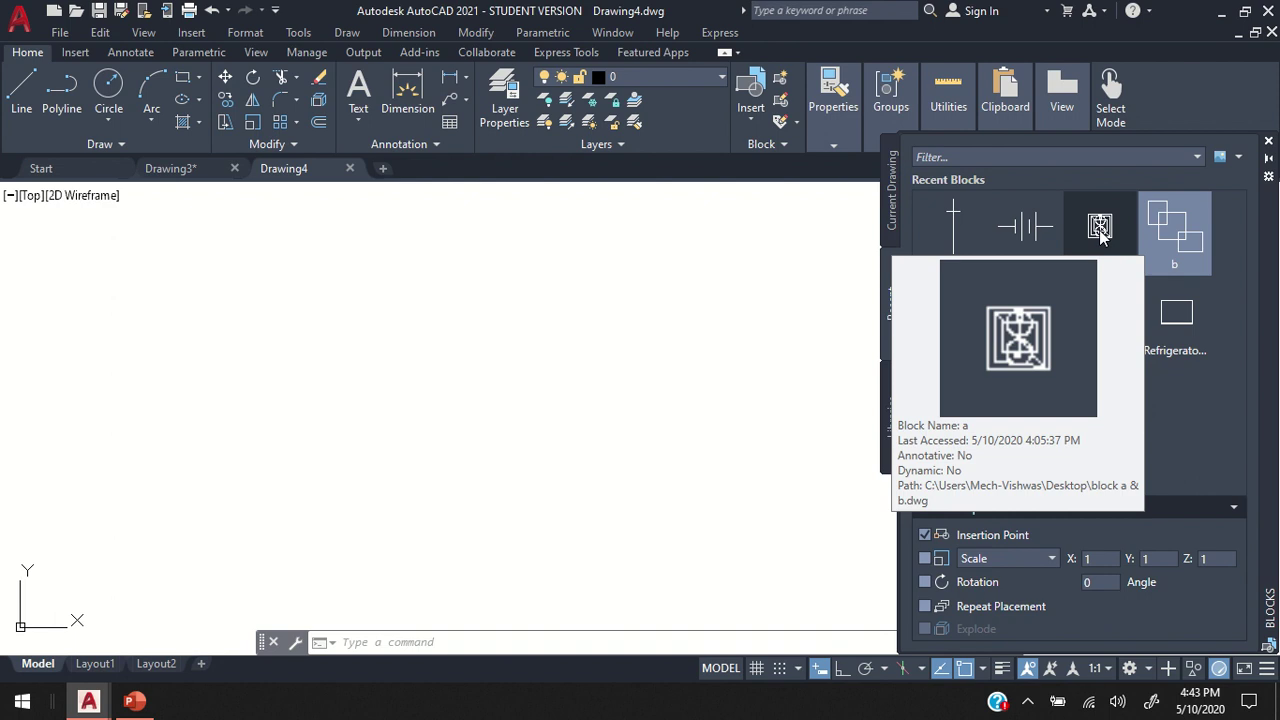
pyautogui.moveTo(987, 239)
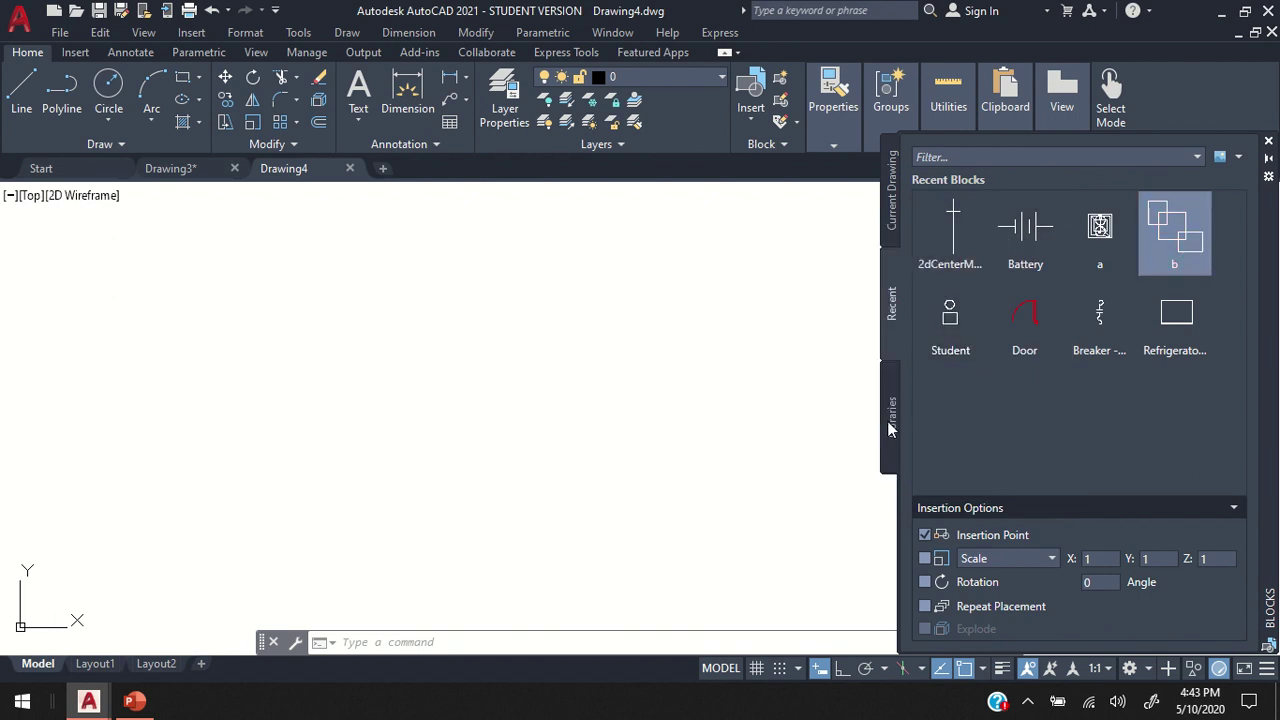
pyautogui.click(888, 424)
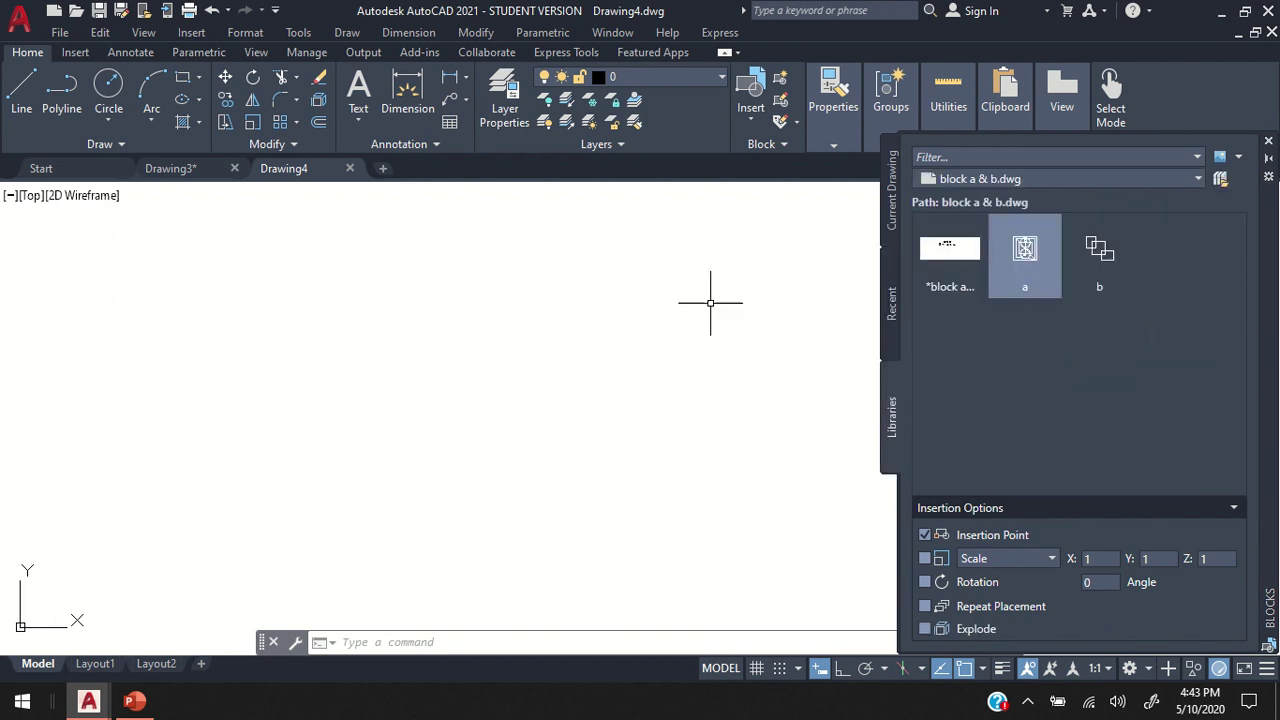
pyautogui.click(1269, 144)
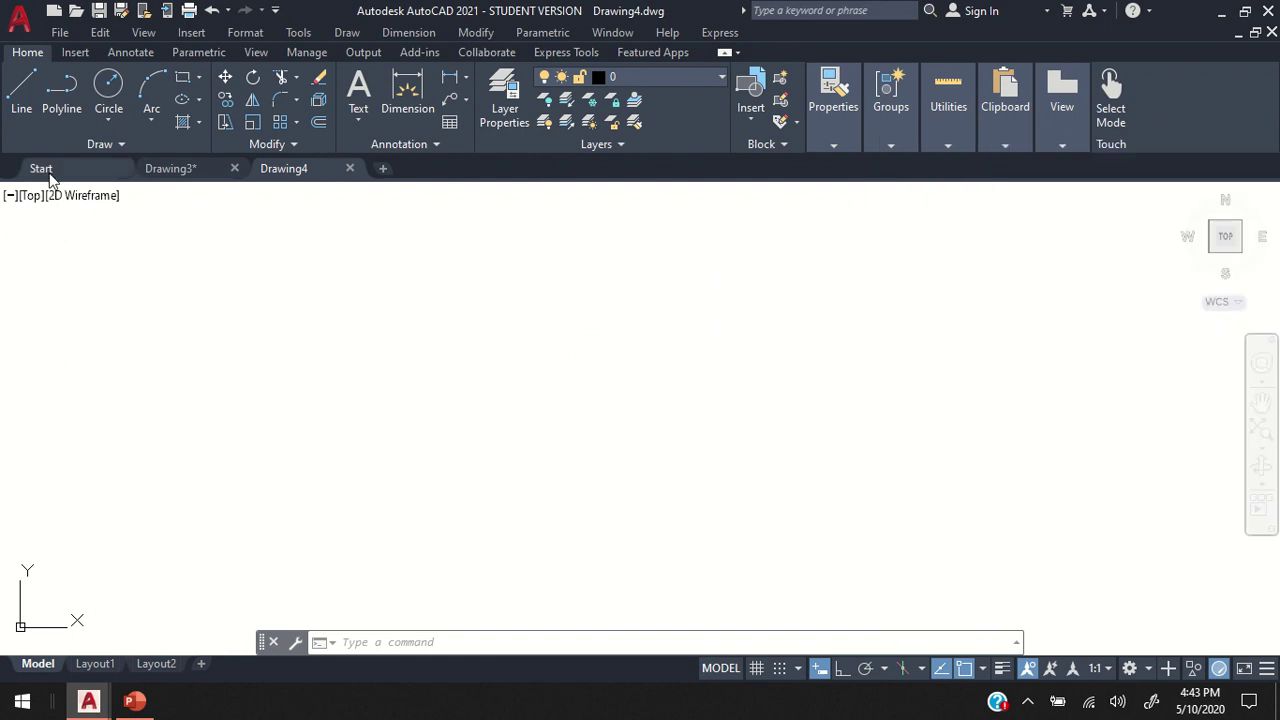
# Save Drawing3 to the Desktop under the file name "Block a & b"
pyautogui.click(172, 180)
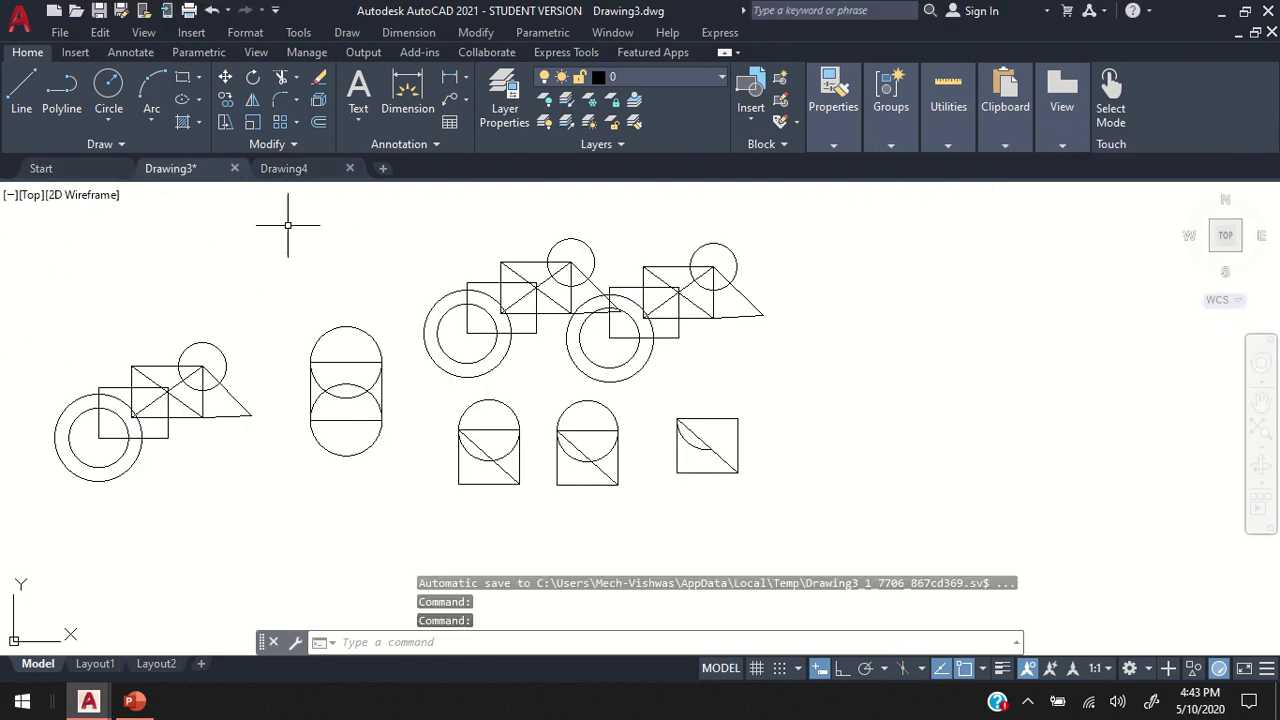
pyautogui.click(59, 32)
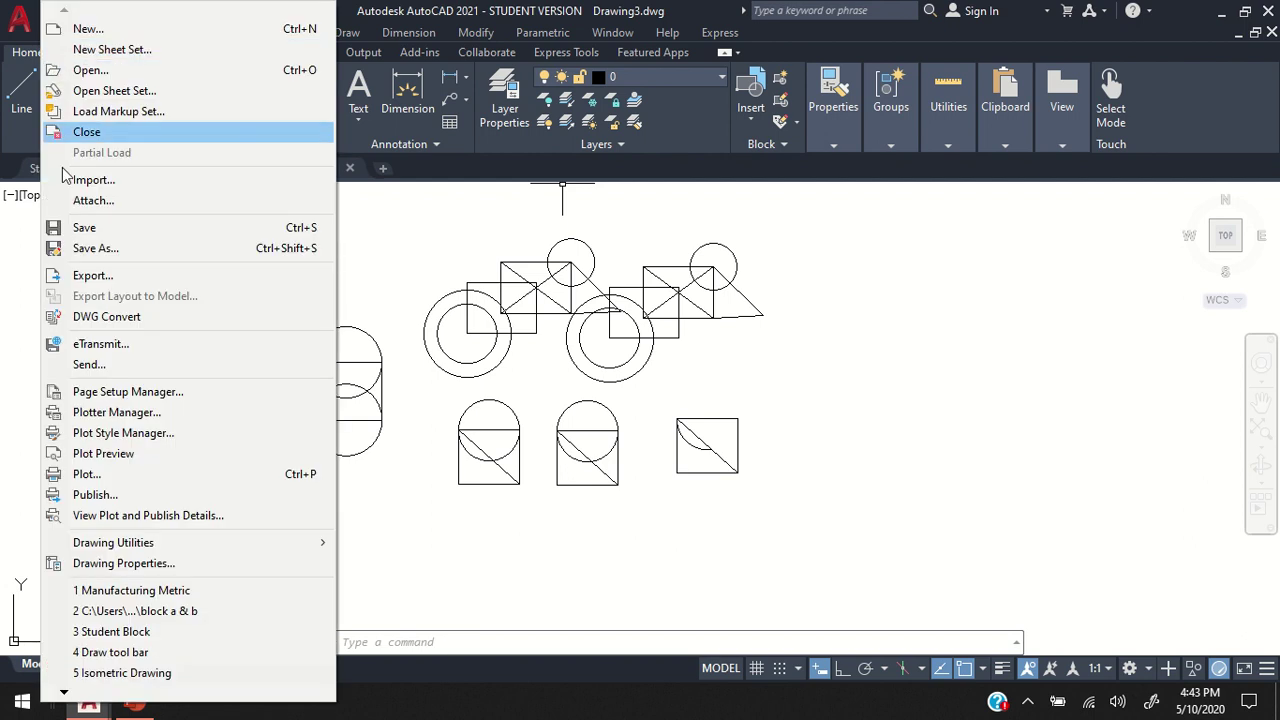
pyautogui.click(95, 249)
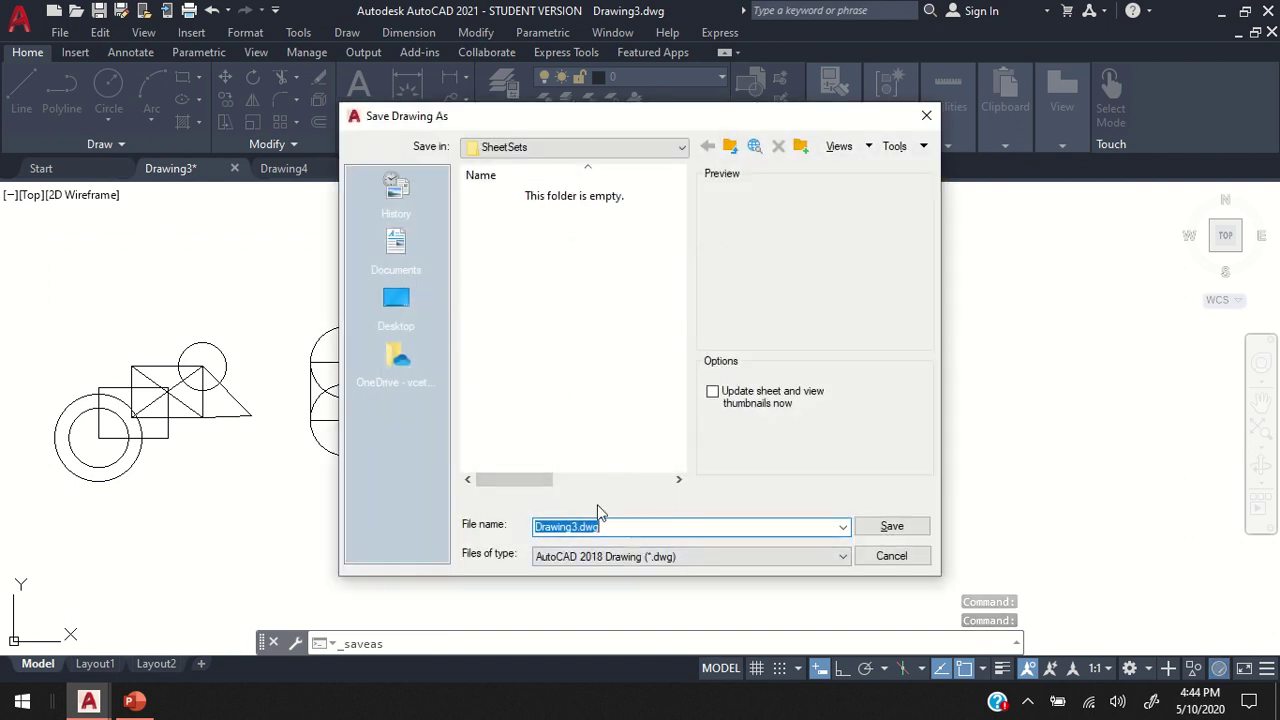
pyautogui.click(410, 322)
pyautogui.doubleClick(621, 532)
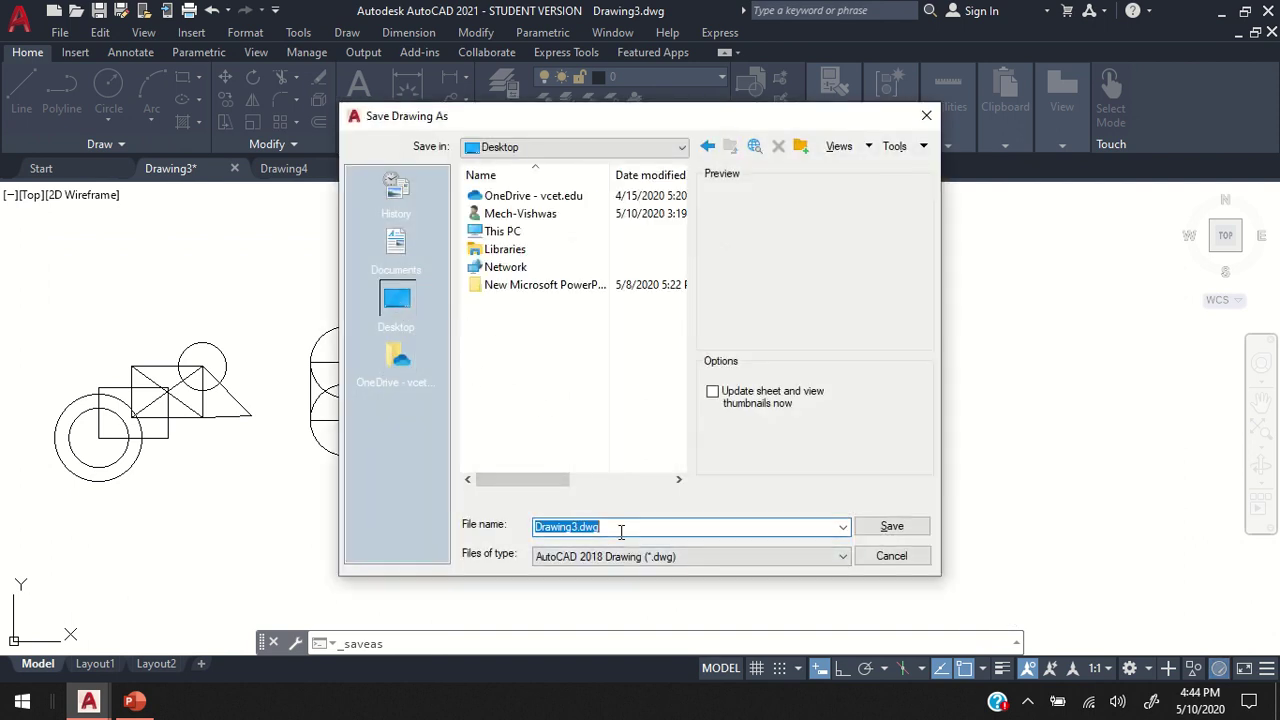
pyautogui.write('Block a & b')
pyautogui.click(889, 524)
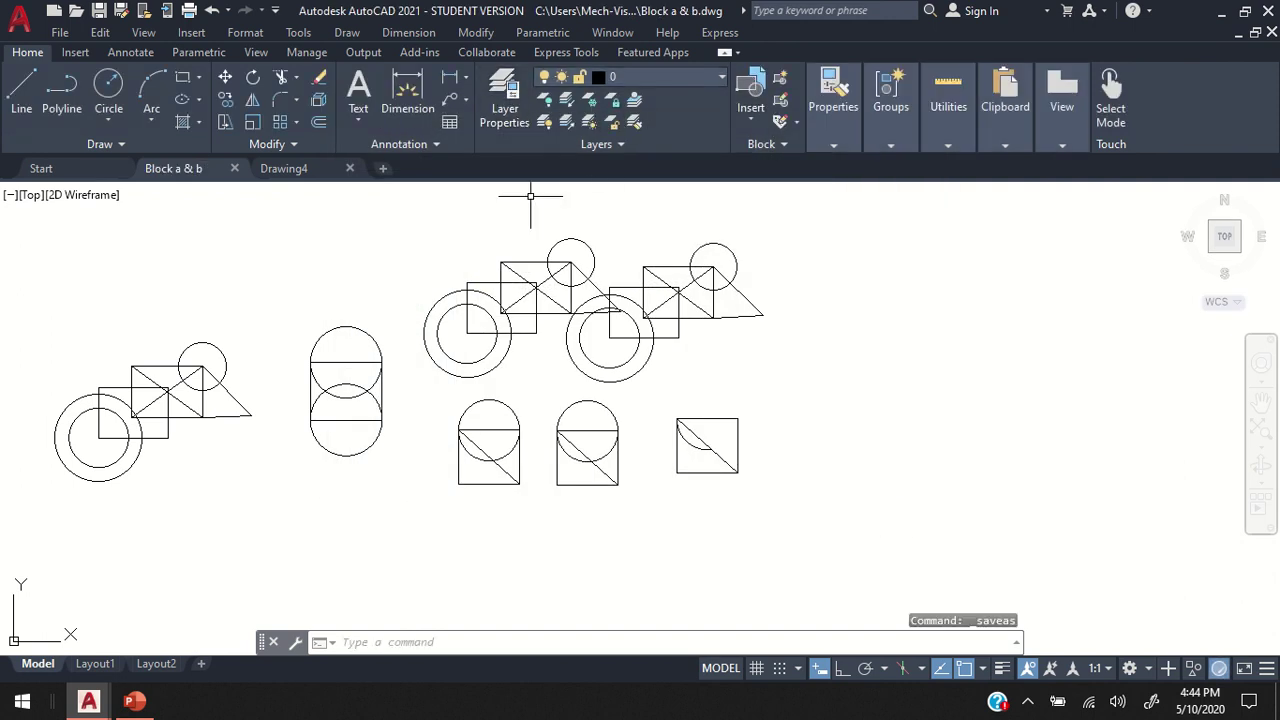
# In Drawing4, load the "Block a & b" drawing from the Desktop as the block library
pyautogui.click(297, 170)
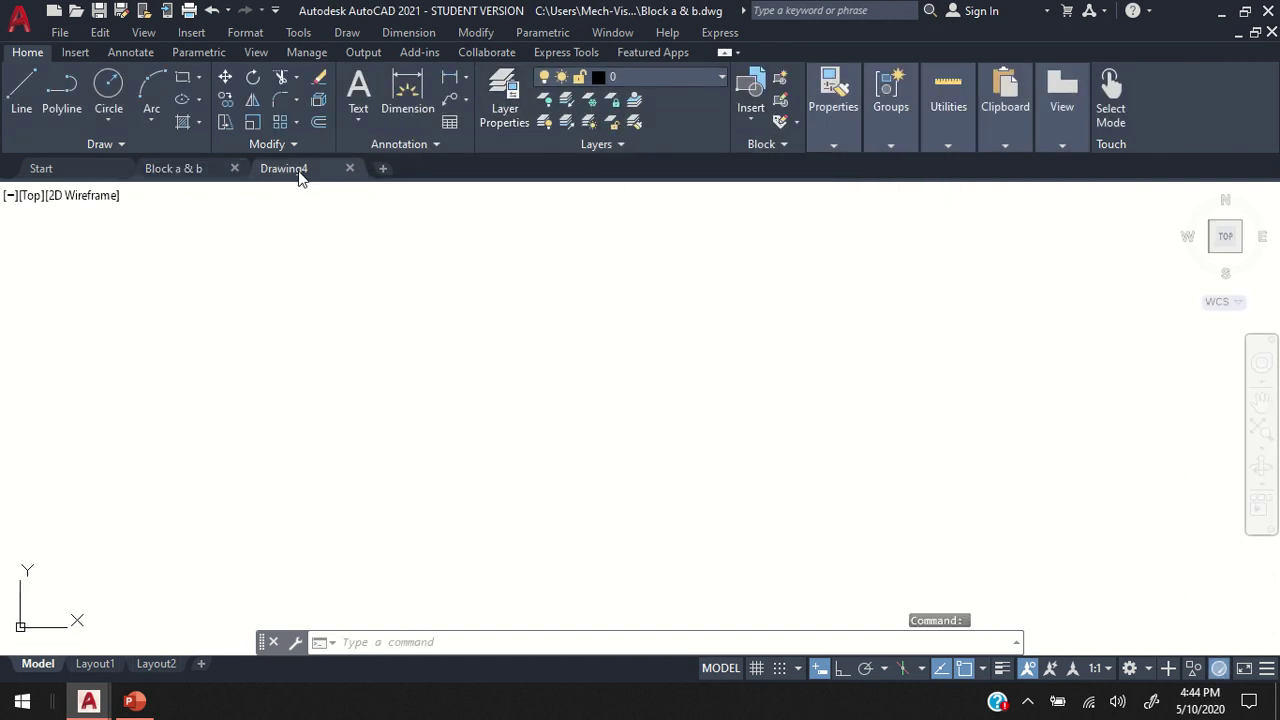
pyautogui.click(753, 105)
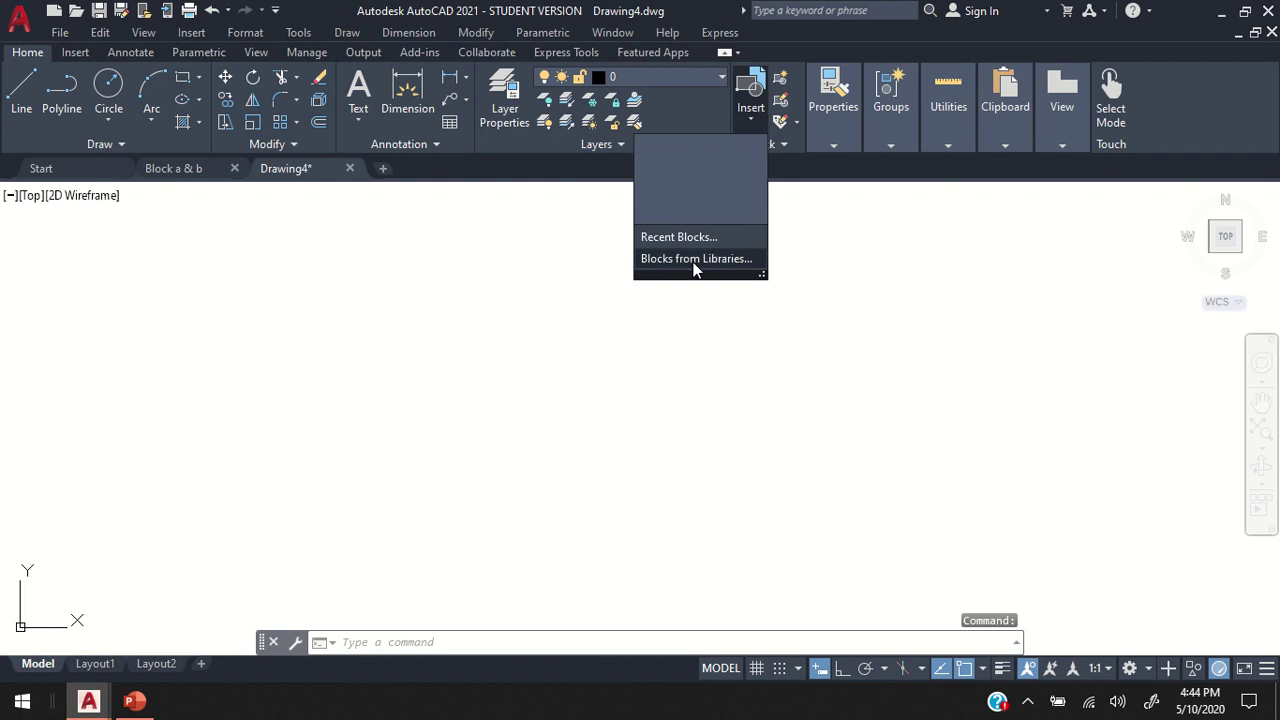
pyautogui.click(697, 259)
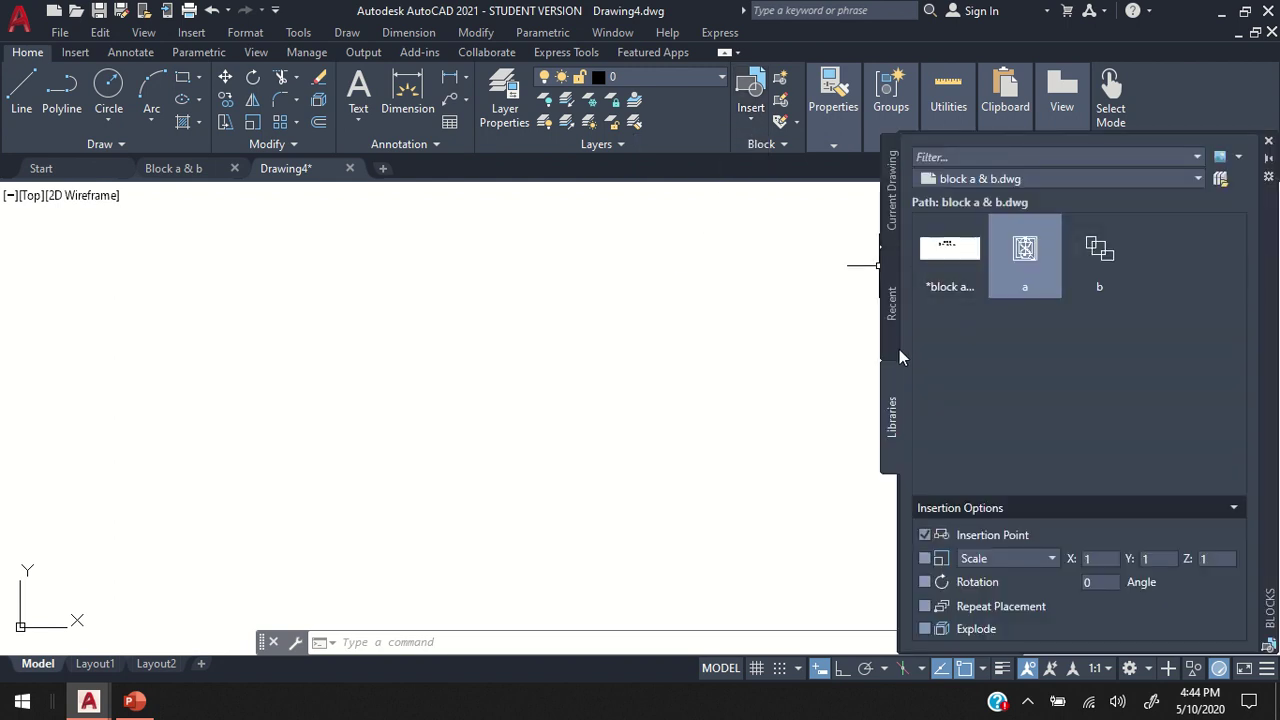
pyautogui.click(1219, 178)
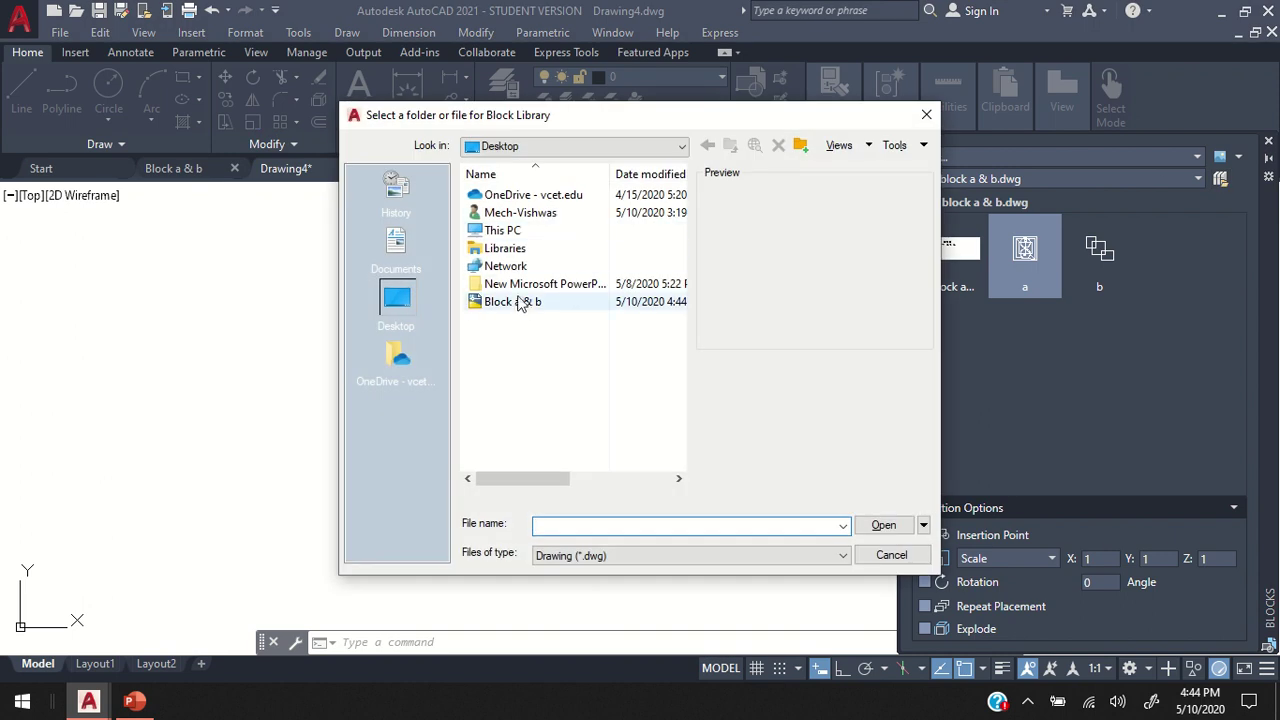
pyautogui.doubleClick(513, 302)
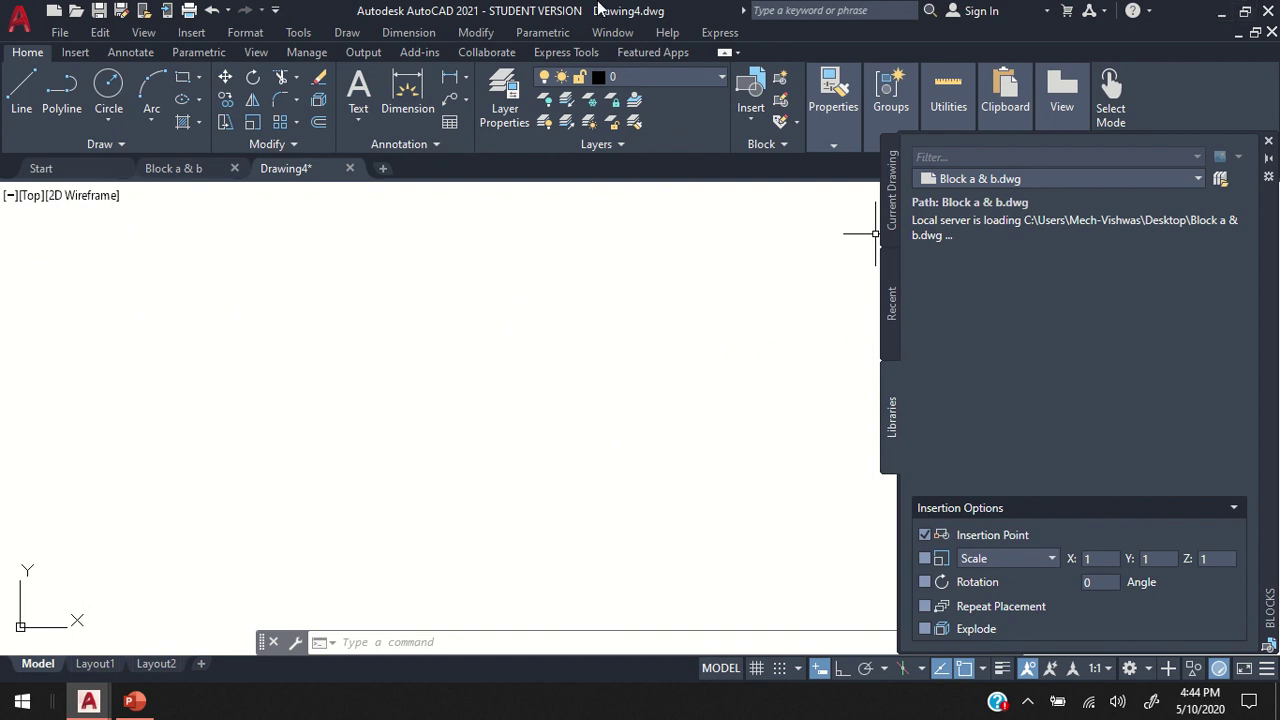
pyautogui.moveTo(564, 12)
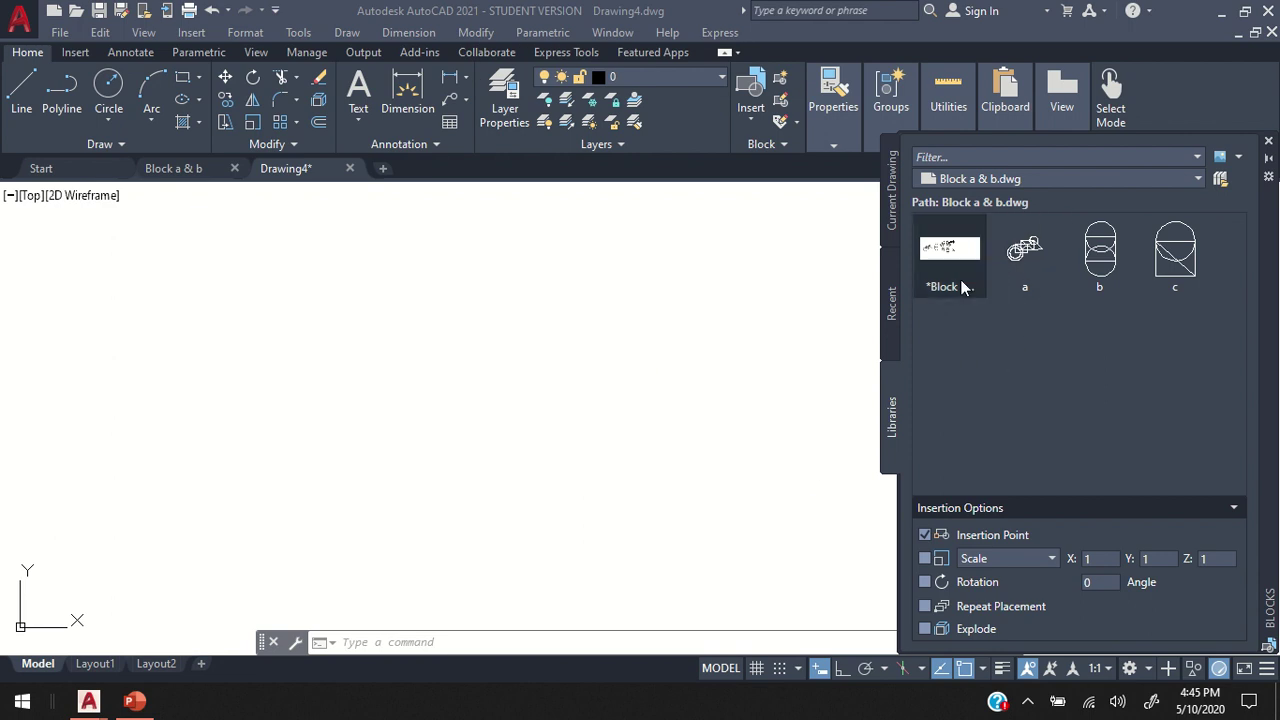
# Insert block a from the "Block a & b" library into the empty area of Drawing4
pyautogui.moveTo(1040, 263)
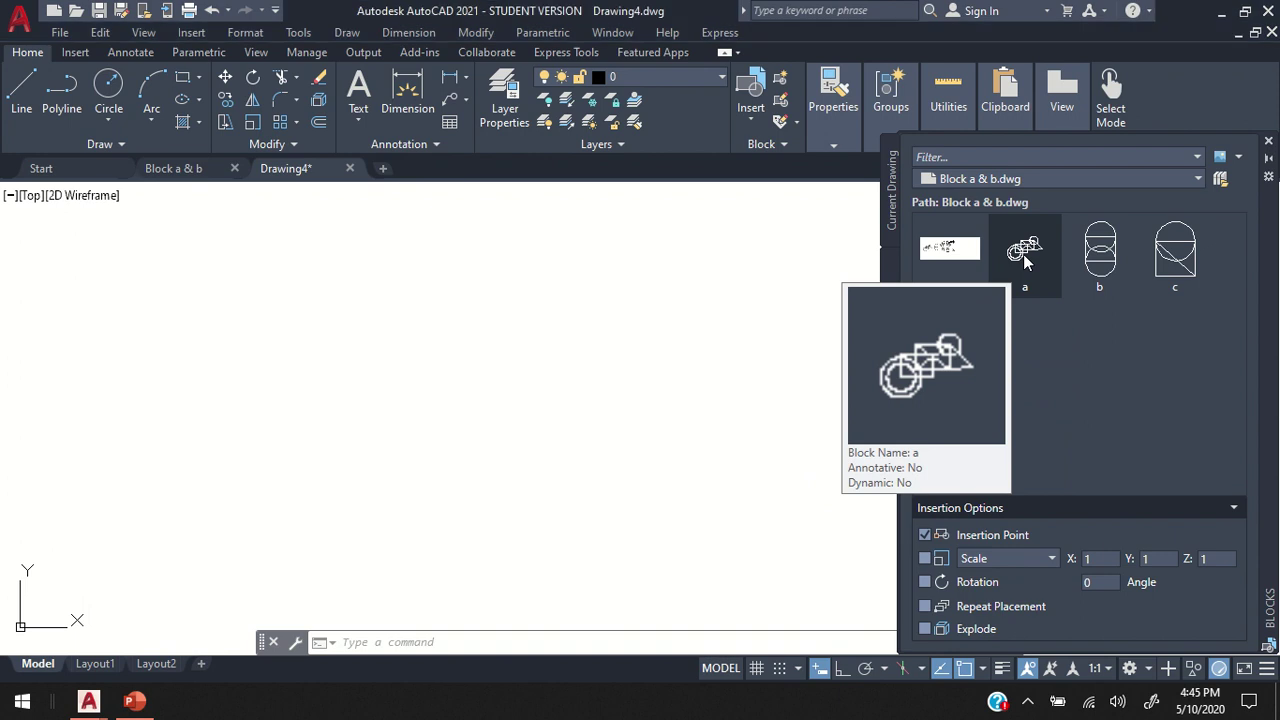
pyautogui.click(1023, 254)
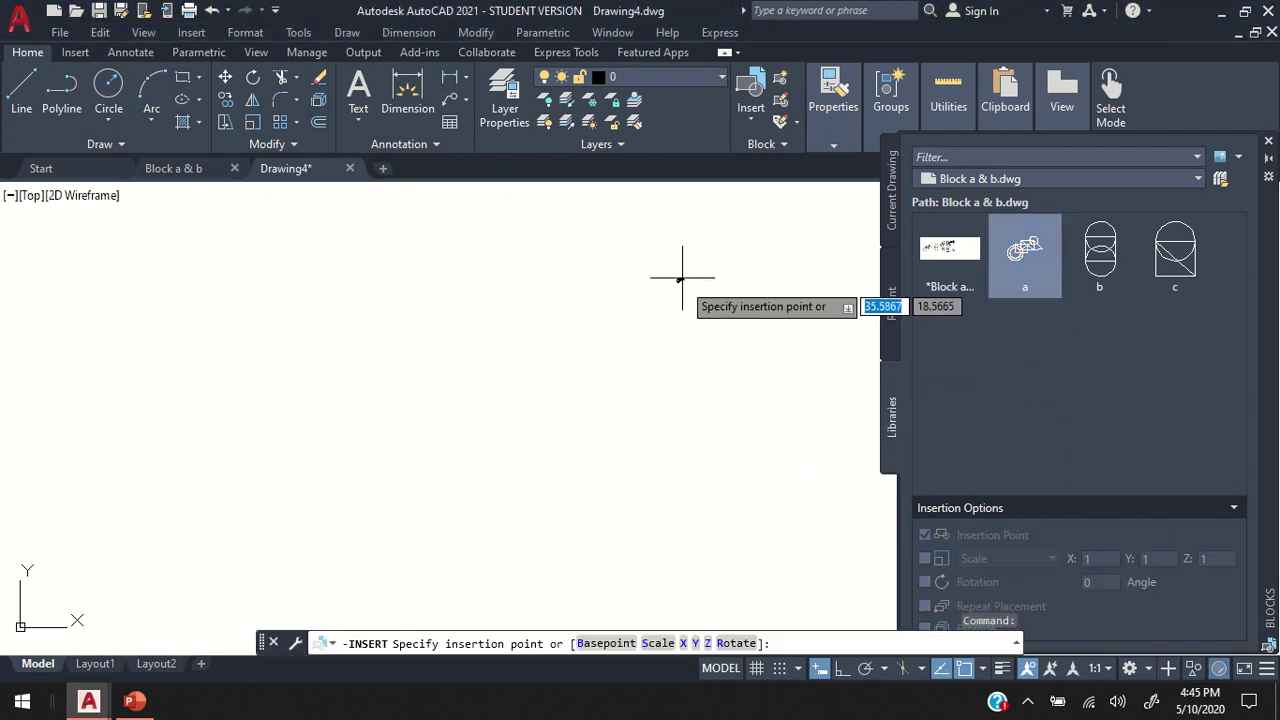
pyautogui.click(530, 299)
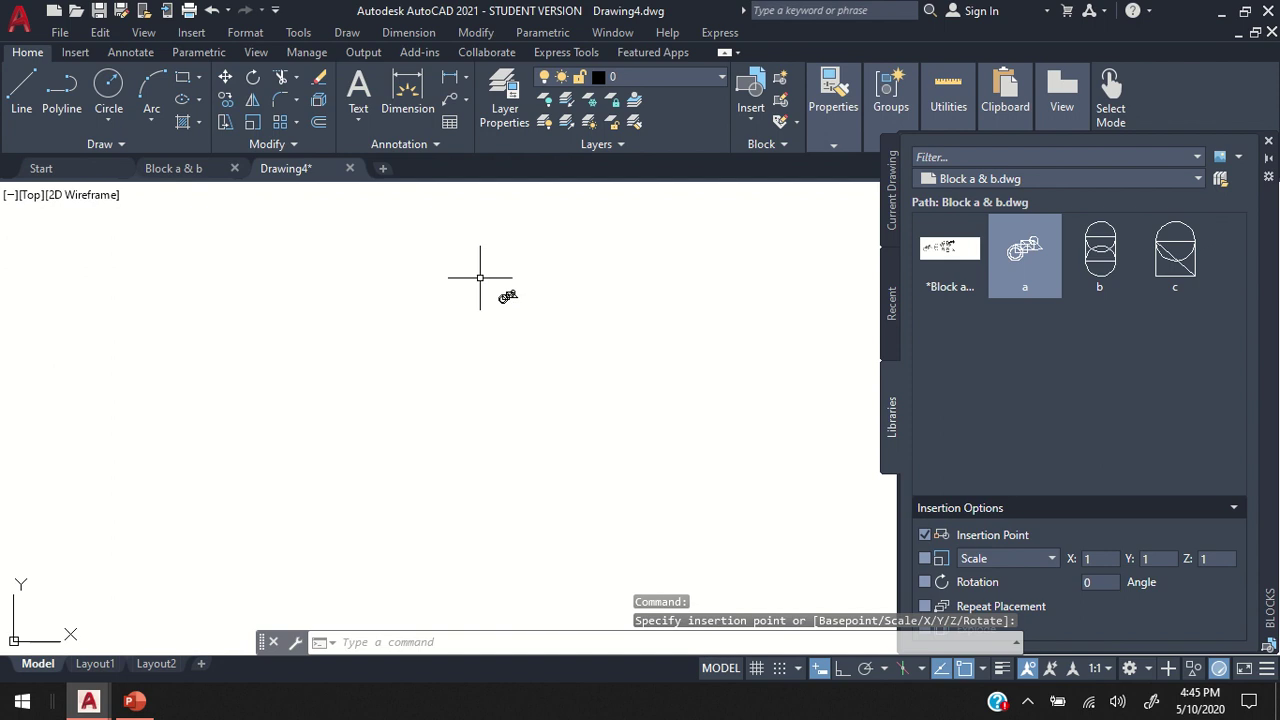
pyautogui.scroll(5, 560, 290)
pyautogui.scroll(2, 590, 295)
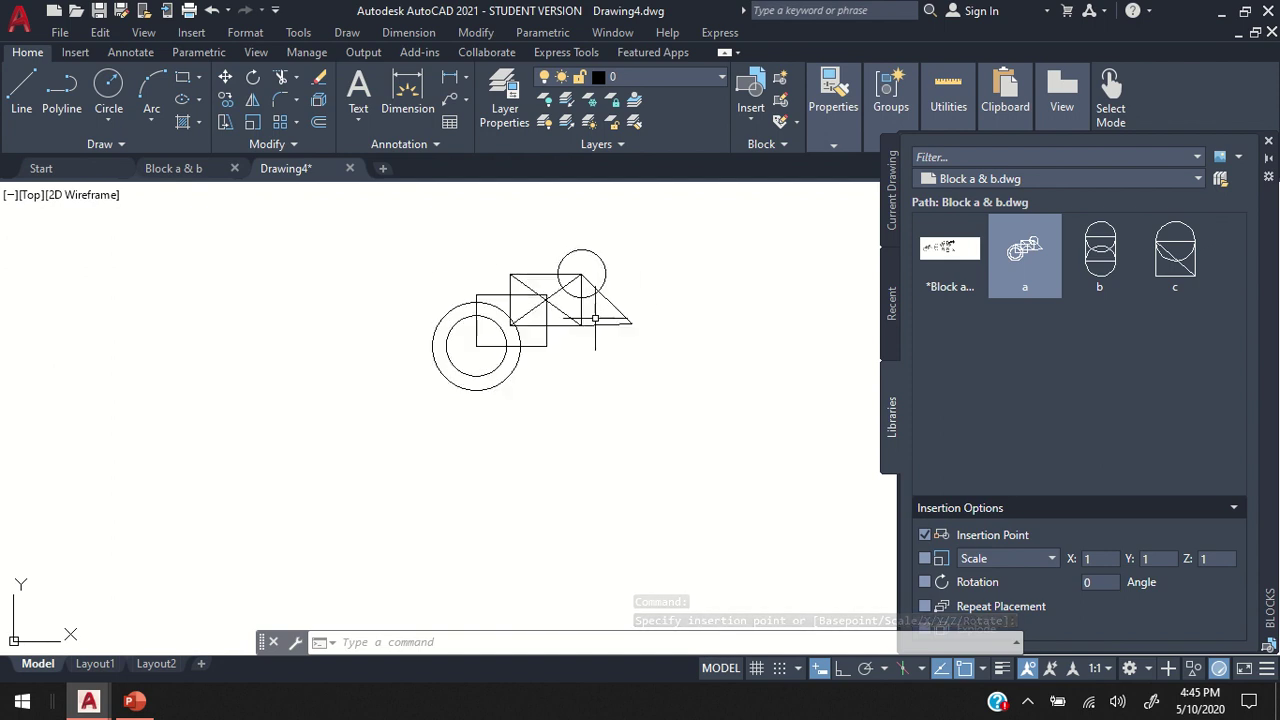
# Insert block b from the library to the right of block a, and close the block browser
pyautogui.click(756, 113)
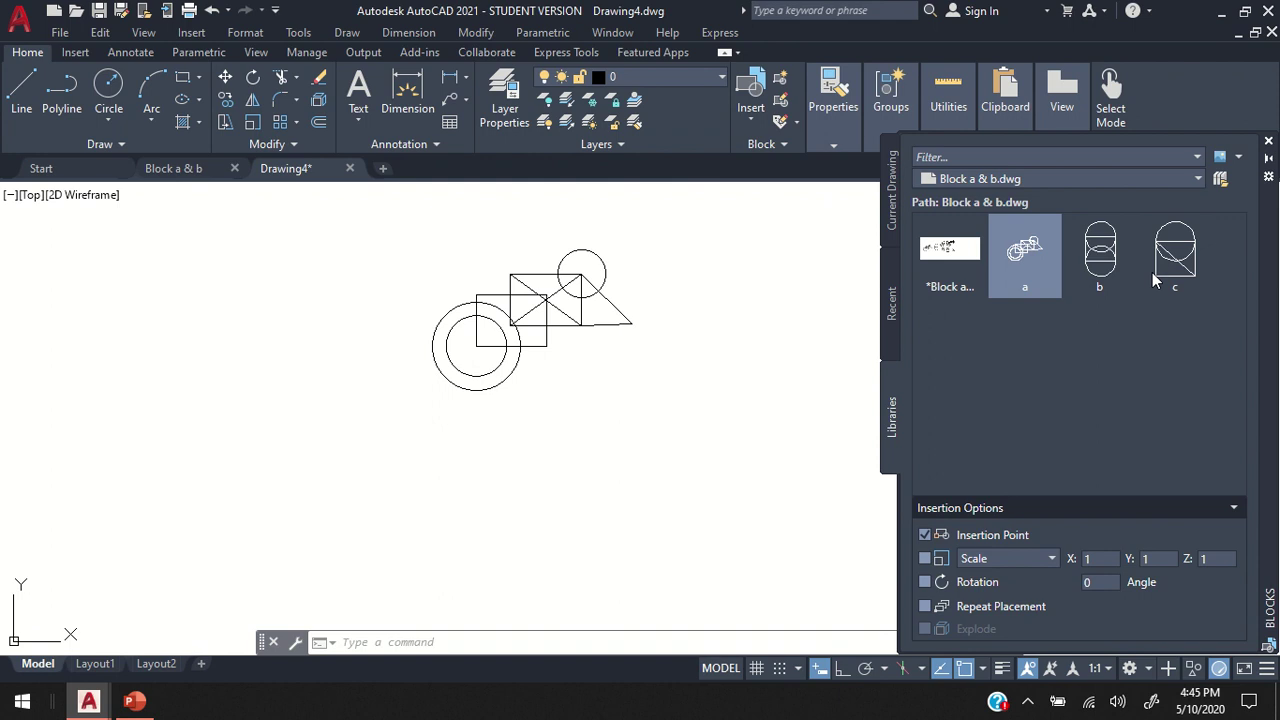
pyautogui.click(1106, 266)
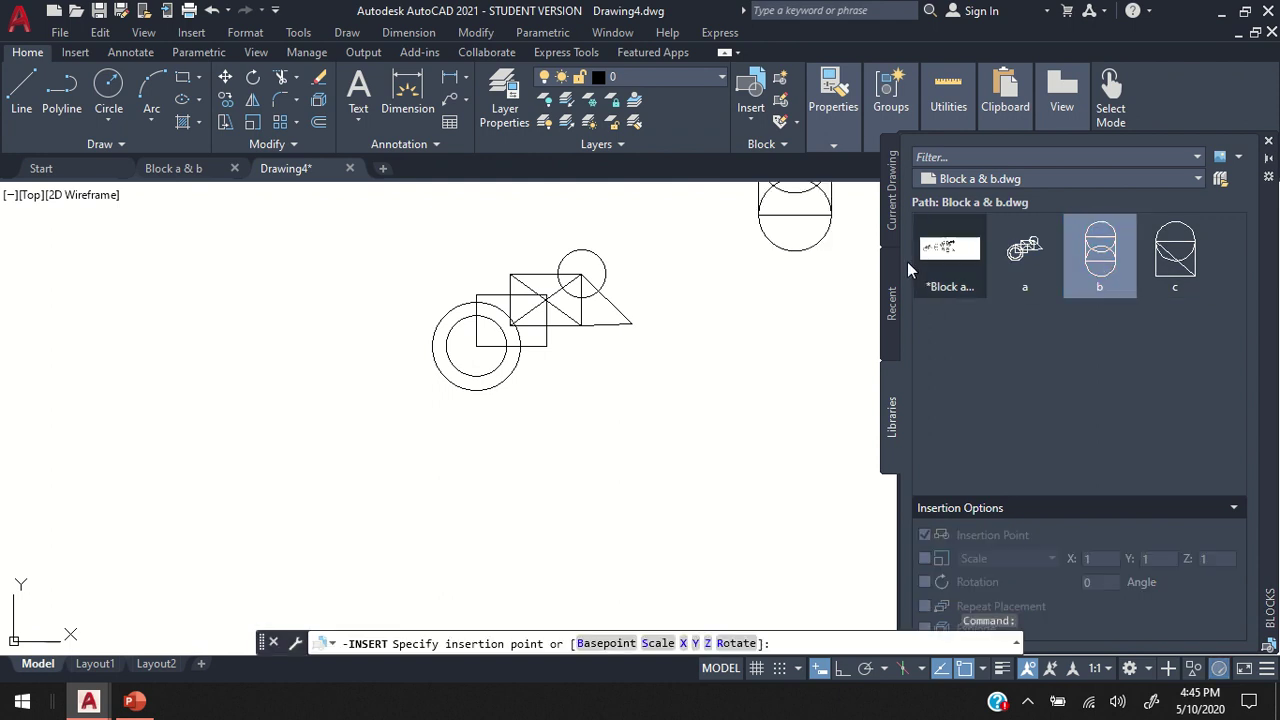
pyautogui.click(775, 318)
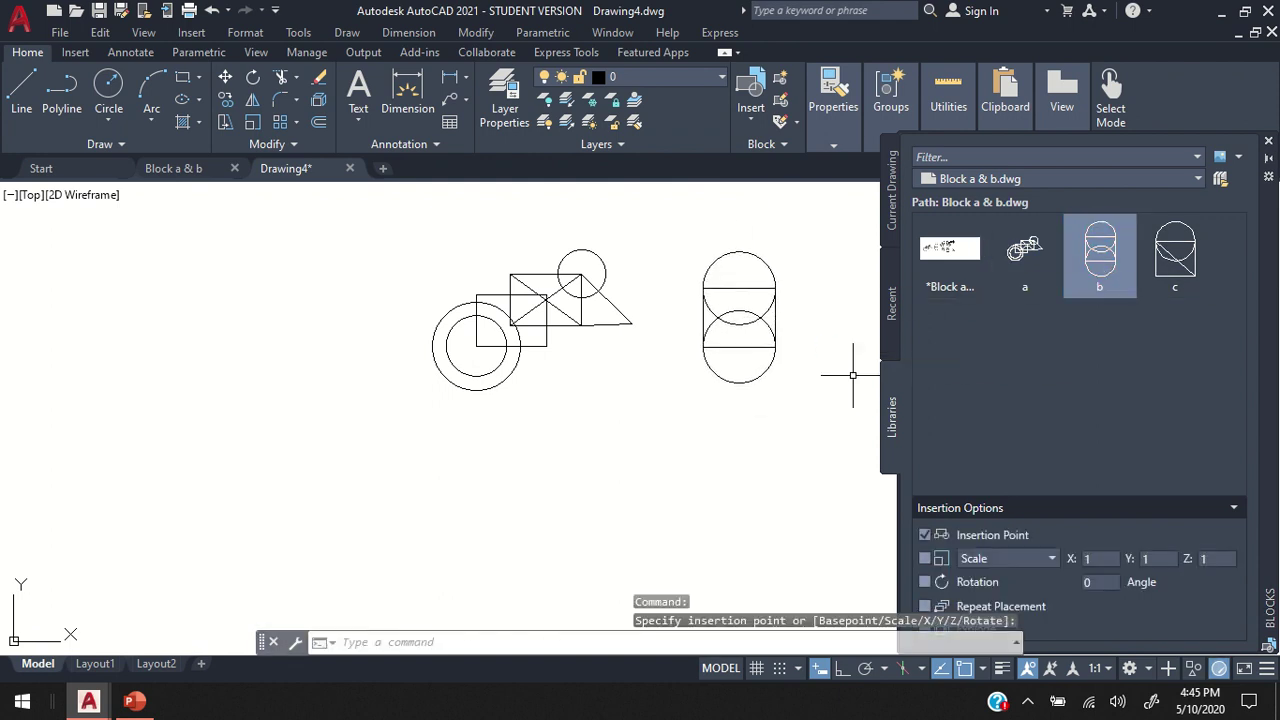
pyautogui.click(1269, 142)
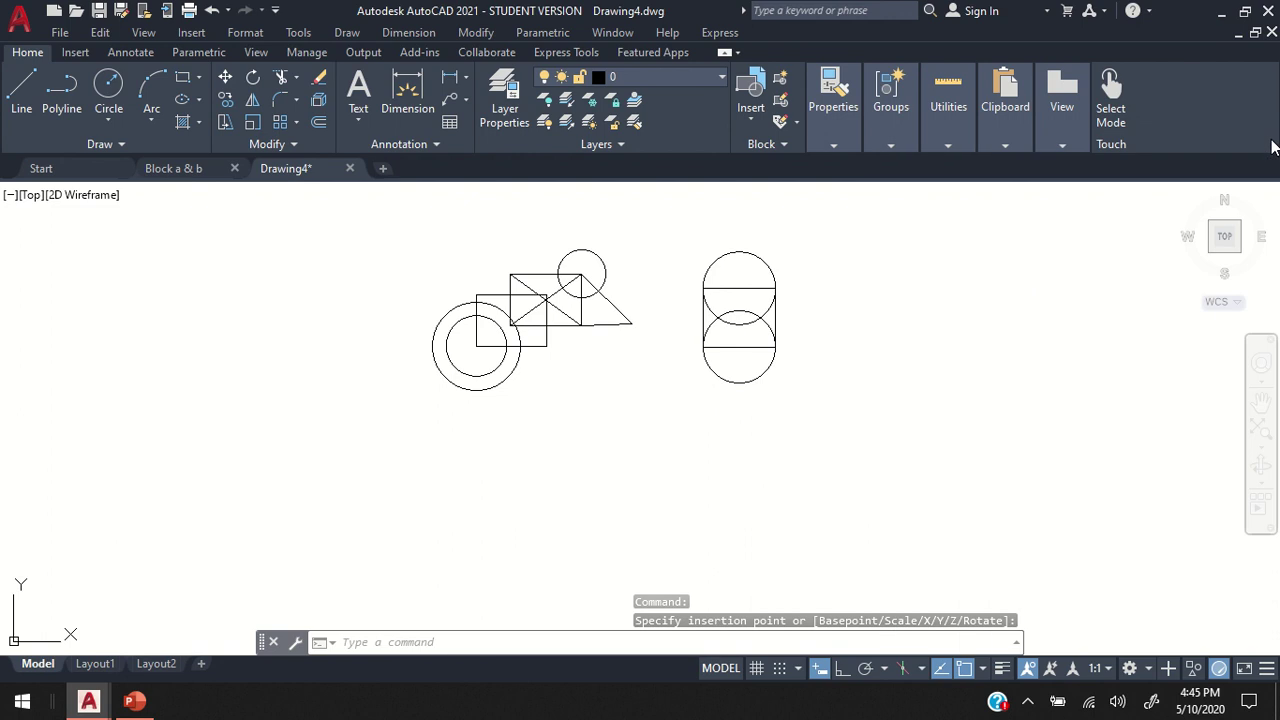
# In the "Block a & b" drawing, draw a large sheet-like rectangle in the empty space right of the existing blocks
pyautogui.click(172, 170)
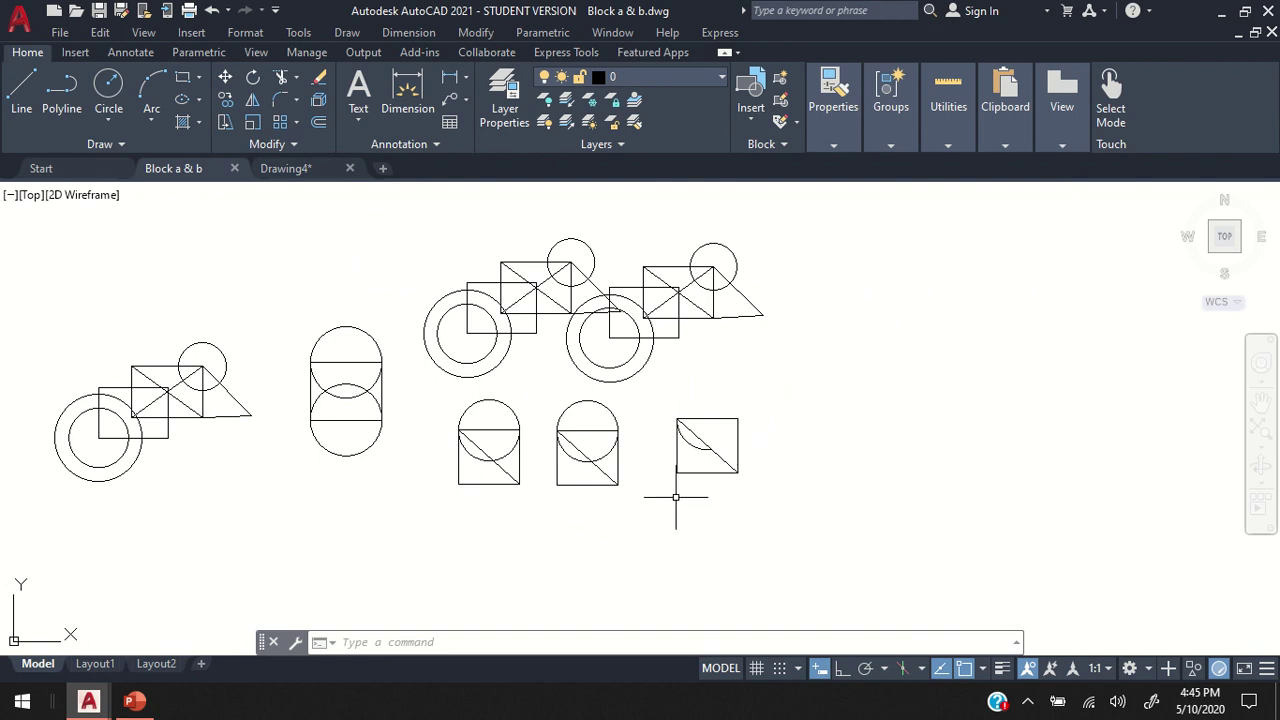
pyautogui.write('rec')
pyautogui.press('Return')
pyautogui.click(826, 318)
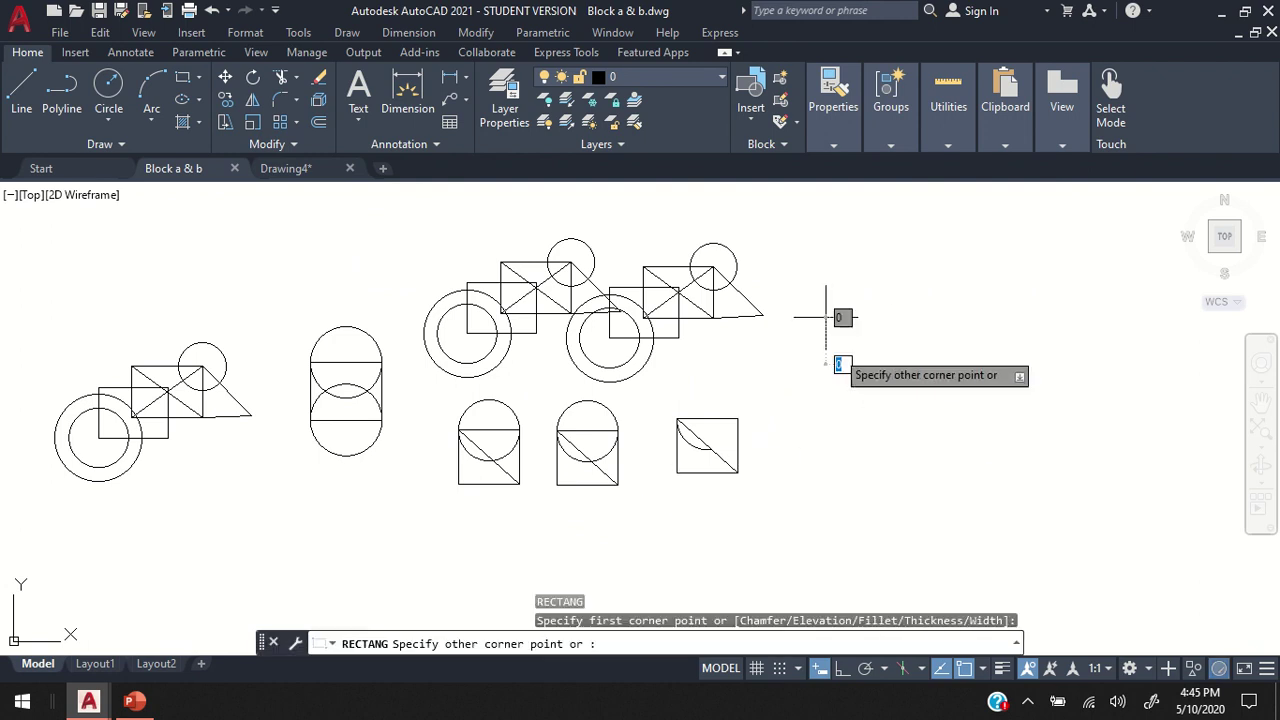
pyautogui.click(1047, 448)
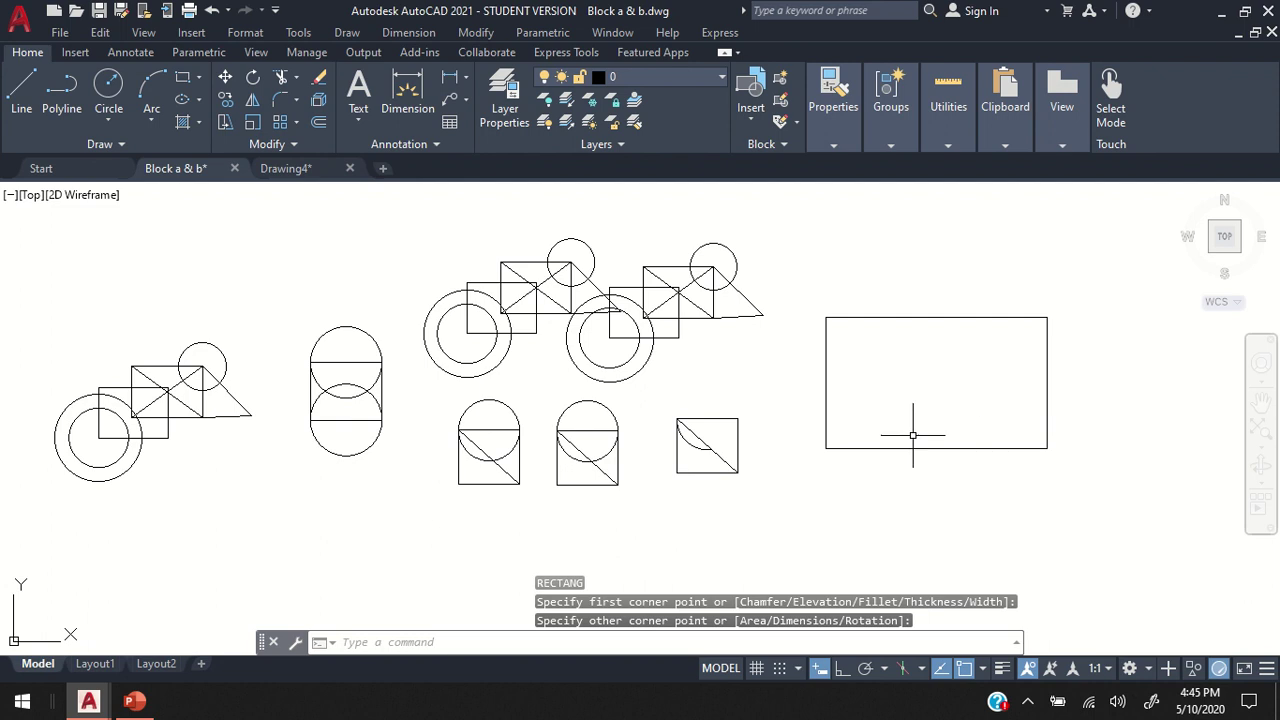
# Draw a small title-block rectangle inside the large rectangle, starting from its lower-right corner
pyautogui.write('rec')
pyautogui.press('Return')
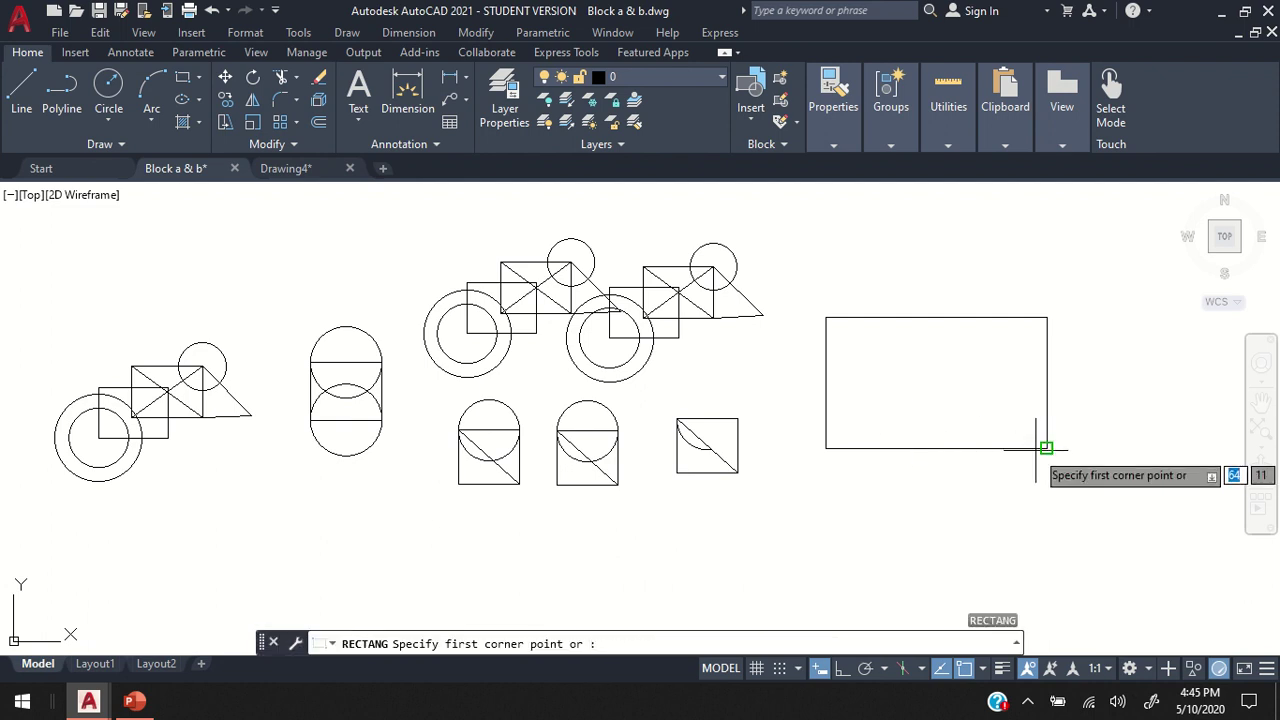
pyautogui.click(1047, 448)
pyautogui.click(990, 421)
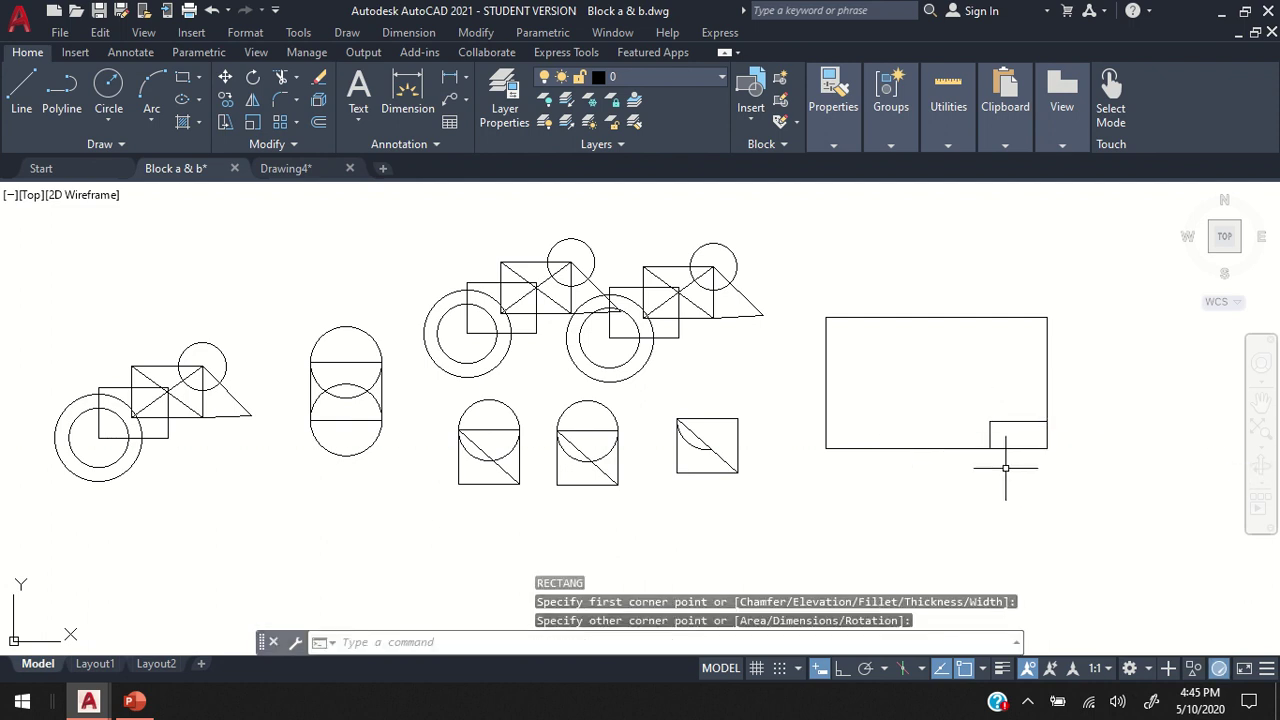
pyautogui.press('Escape')
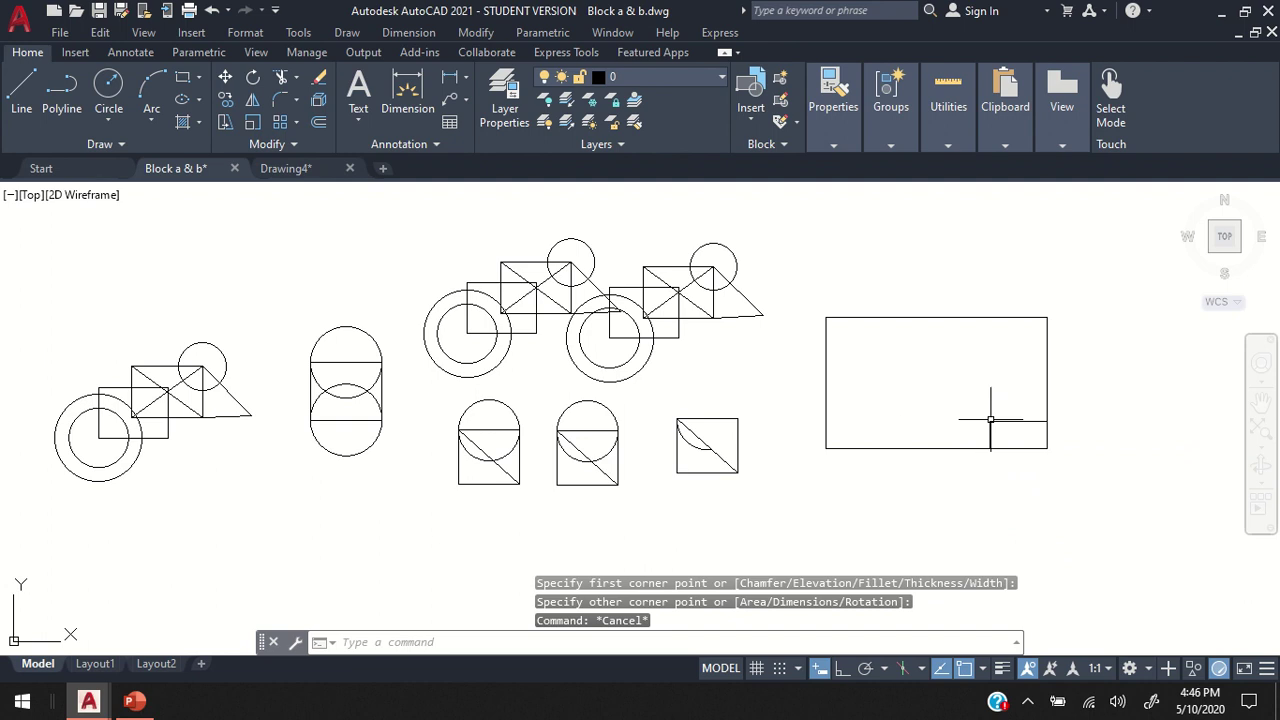
pyautogui.scroll(2, 1025, 440)
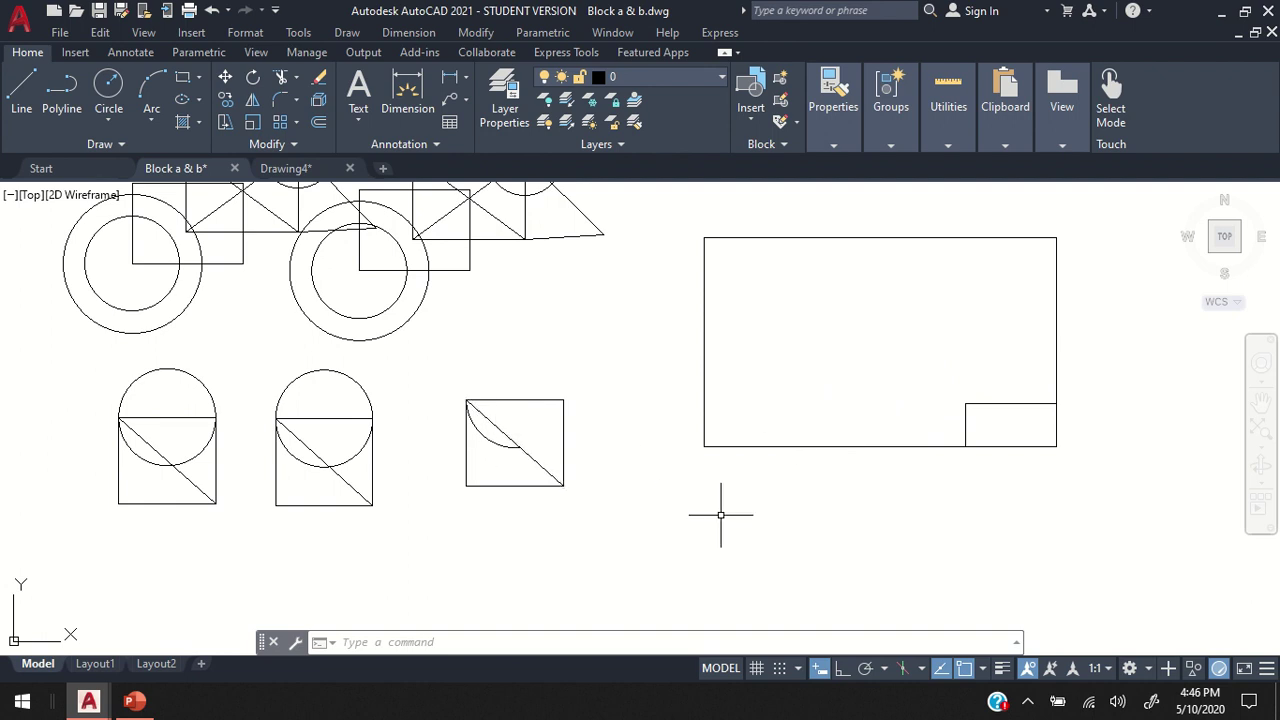
pyautogui.scroll(-4, 737, 420)
pyautogui.scroll(4, 930, 406)
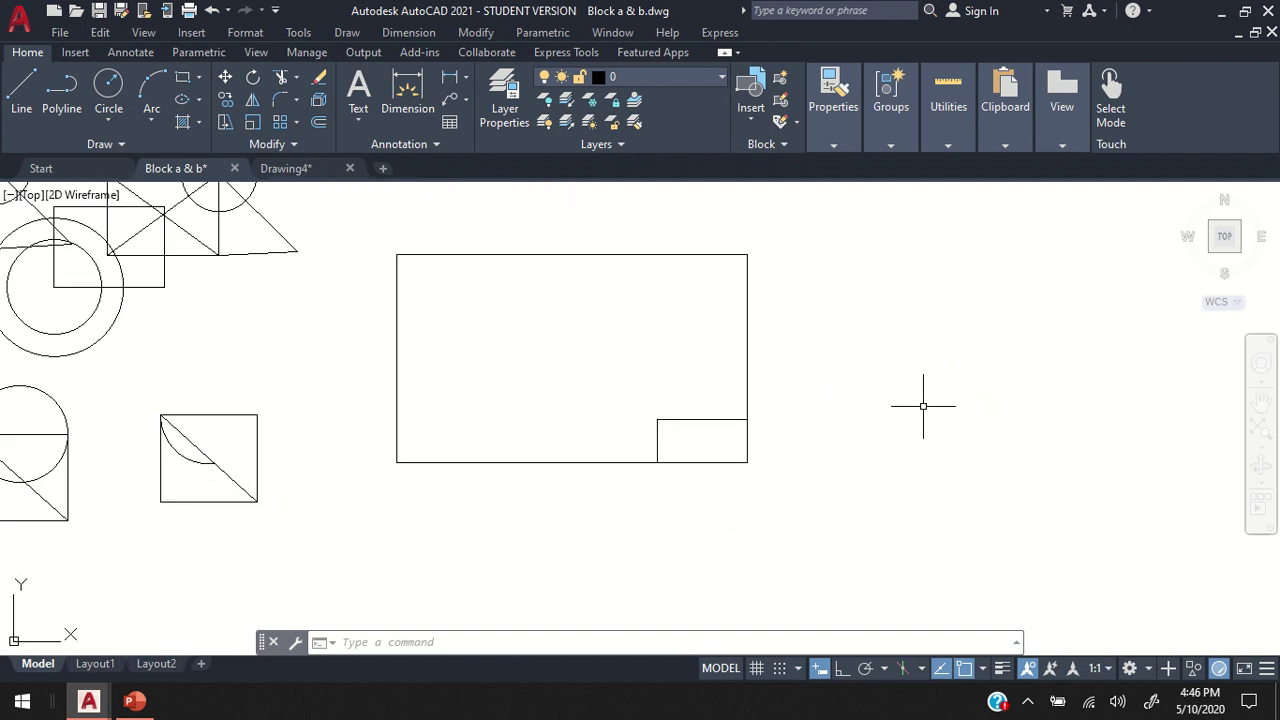
pyautogui.scroll(-4, 923, 406)
pyautogui.scroll(2, 983, 283)
pyautogui.scroll(2, 934, 314)
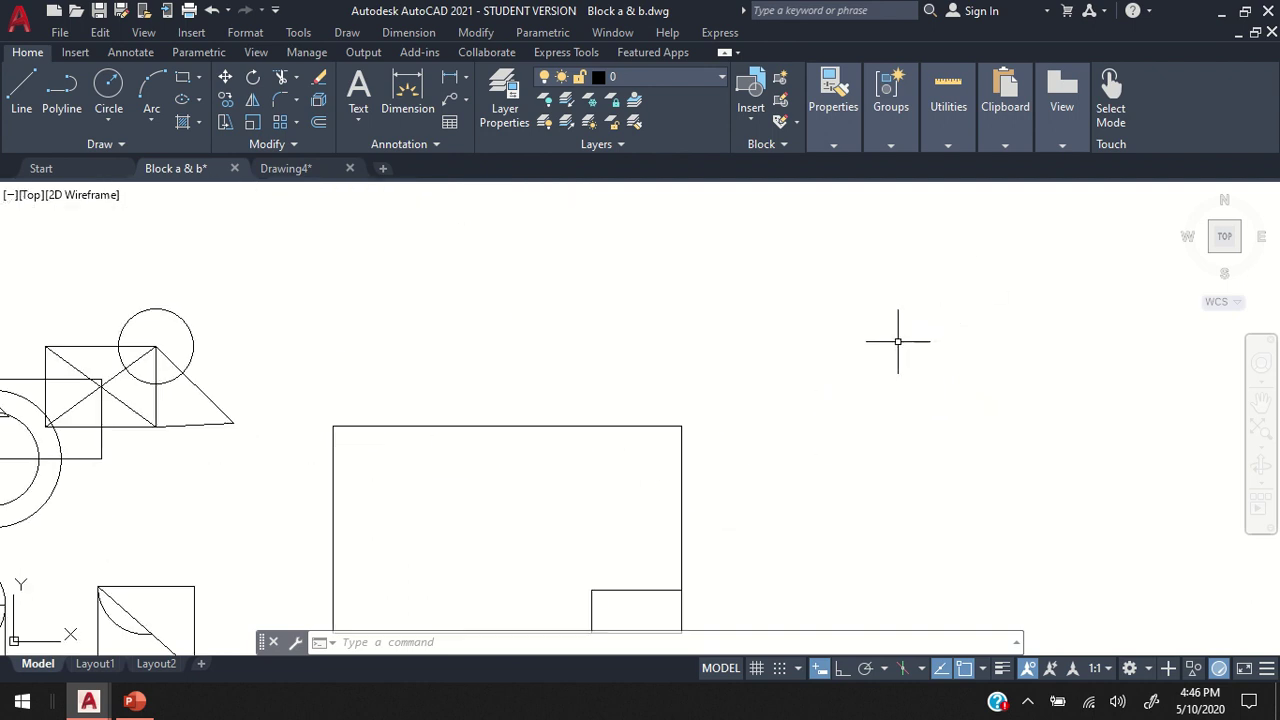
pyautogui.scroll(-4, 691, 429)
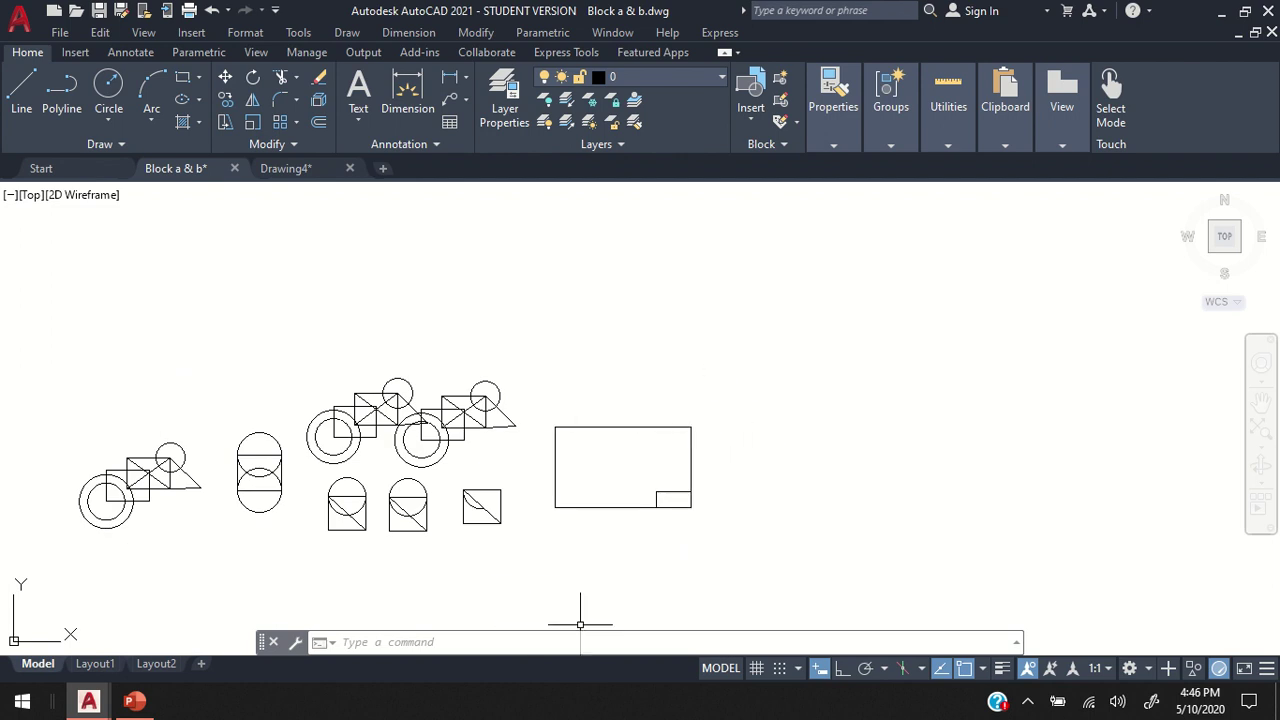
# Open DesignCenter with the ADCENTER command
pyautogui.click(529, 642)
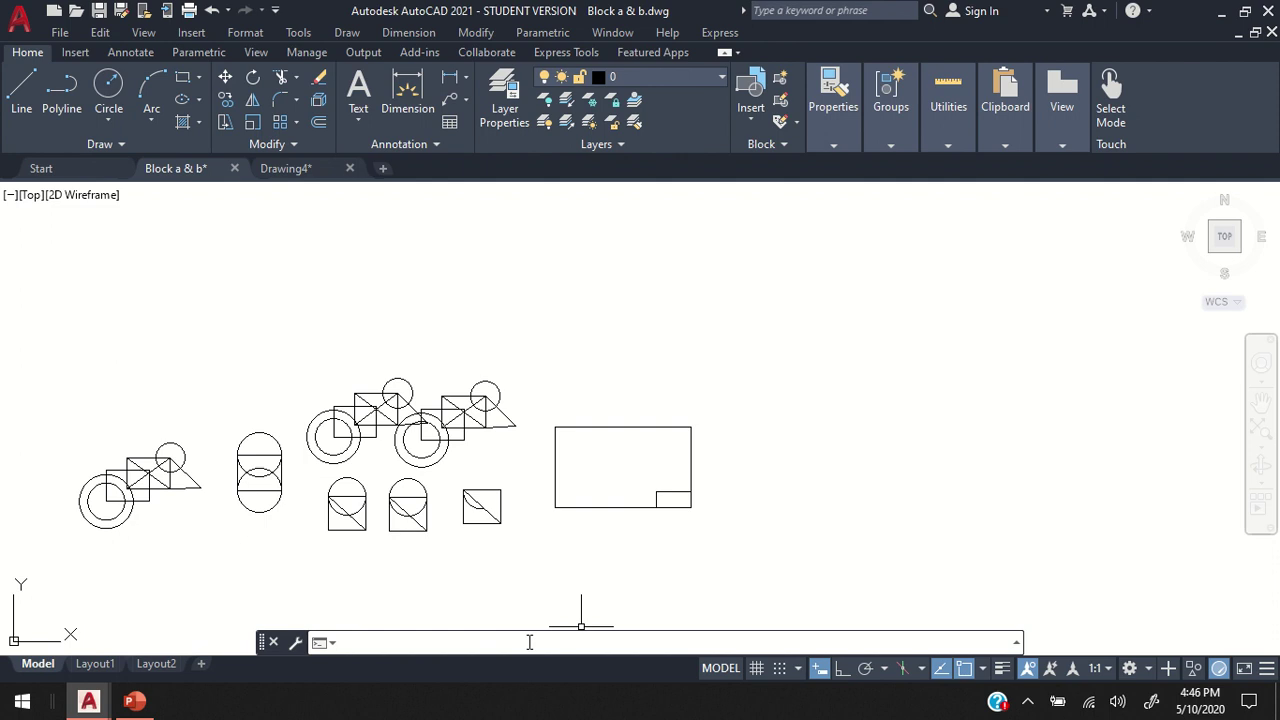
pyautogui.write('a')
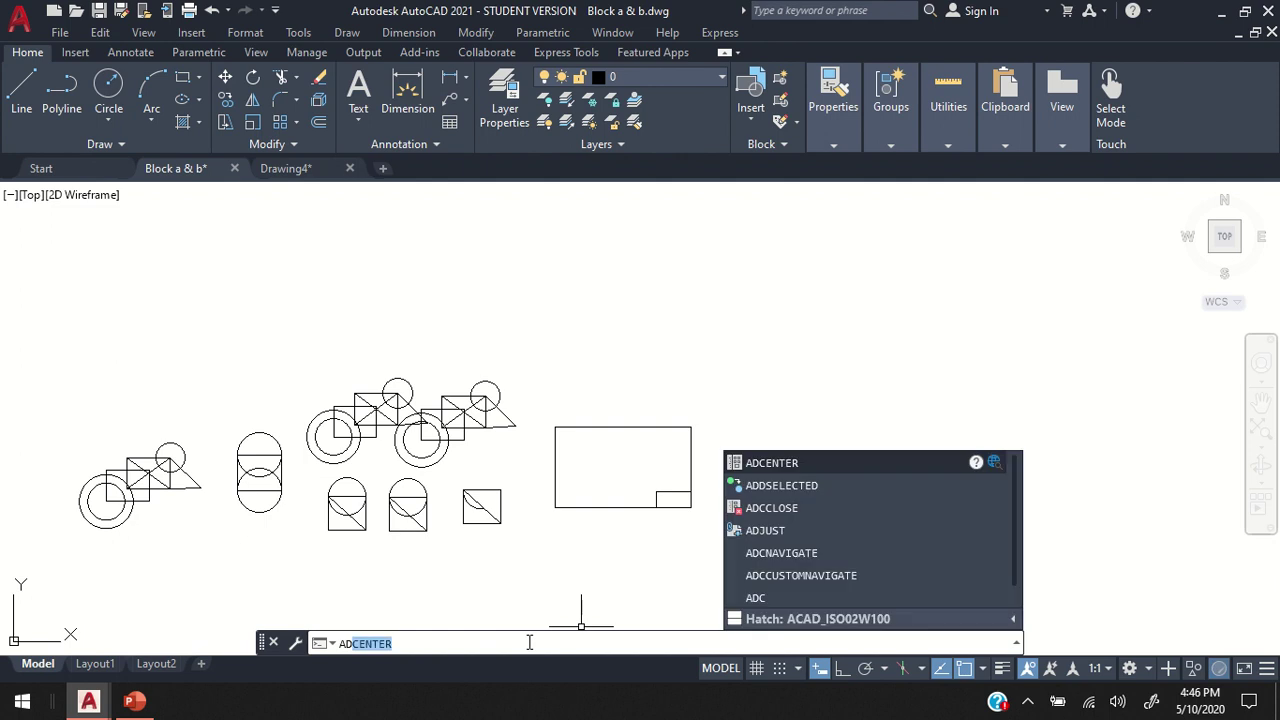
pyautogui.click(777, 463)
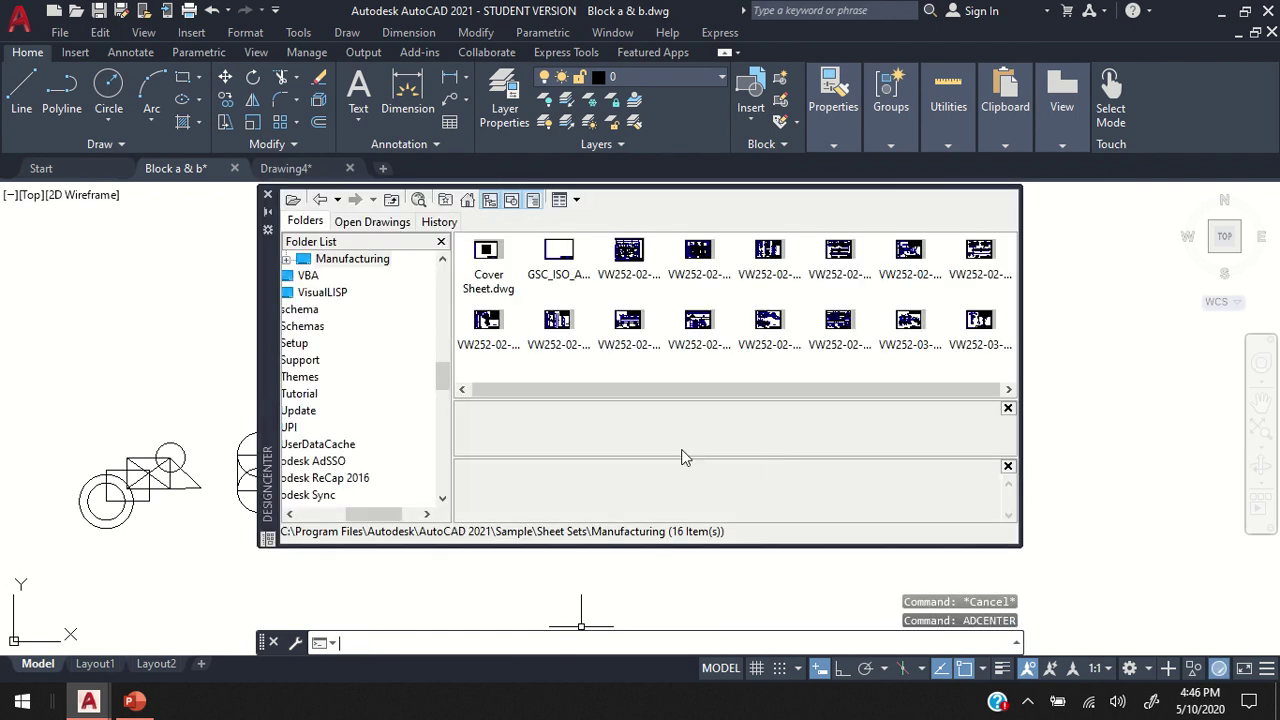
# Look through the DesignCenter folder tree and go back through the previously visited locations to the Layouts of VW252-02-0143.dwg
pyautogui.moveTo(375, 514); pyautogui.dragTo(338, 517)
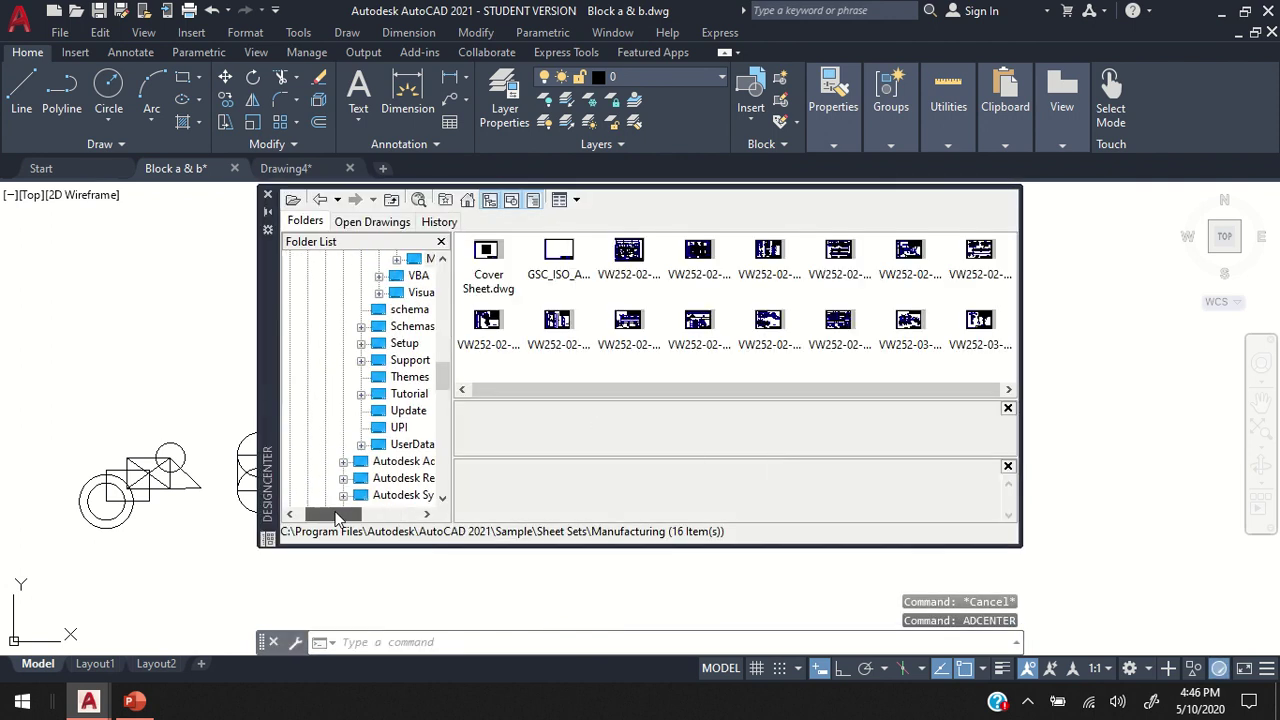
pyautogui.scroll(10, 383, 350)
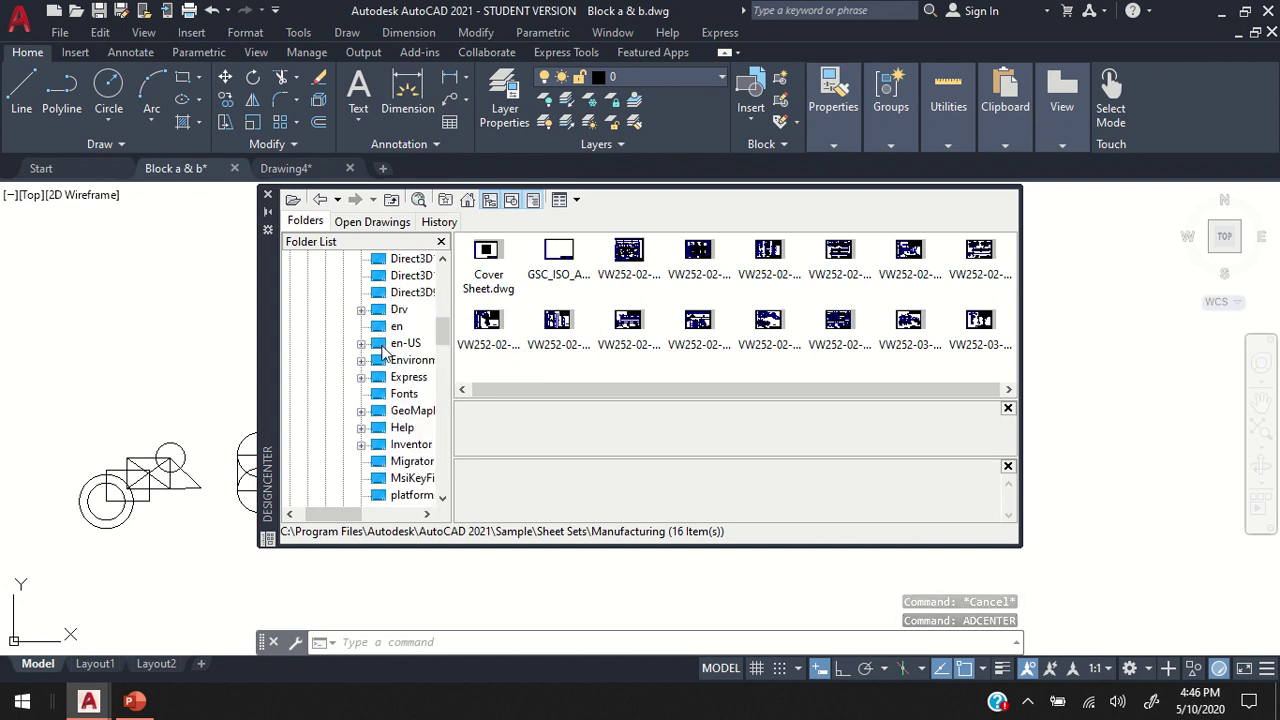
pyautogui.click(320, 199)
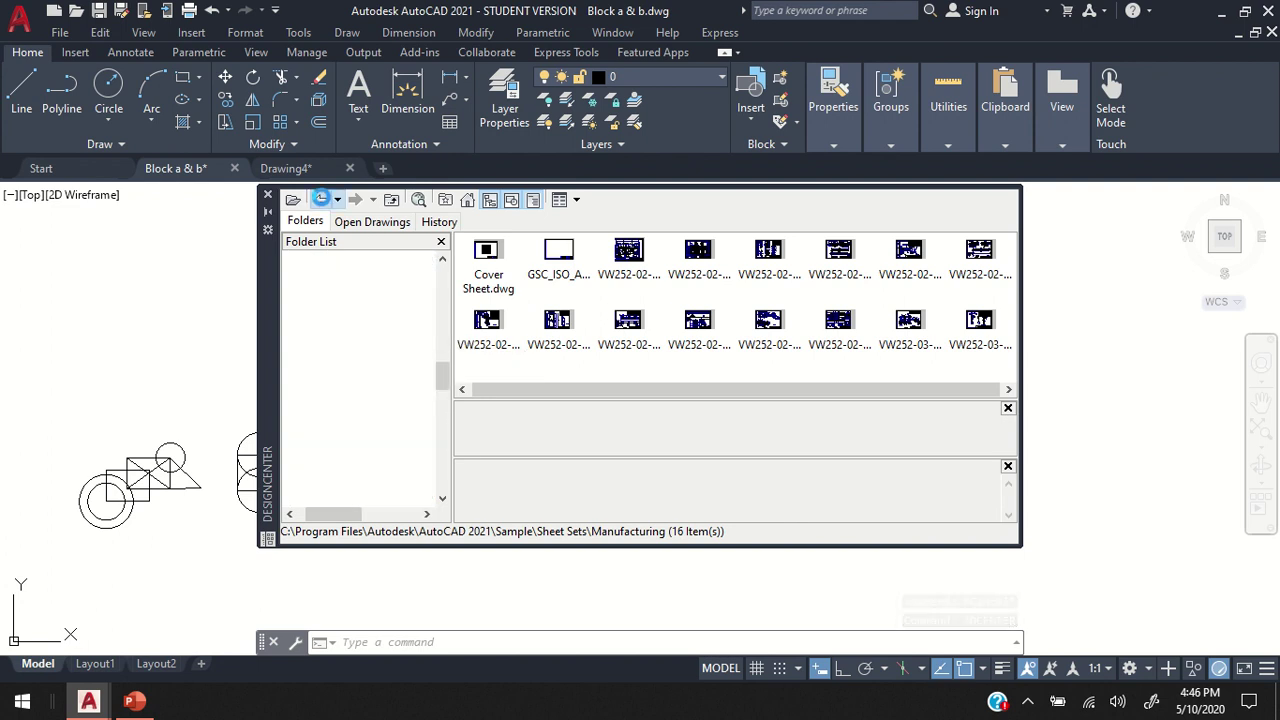
pyautogui.click(320, 199)
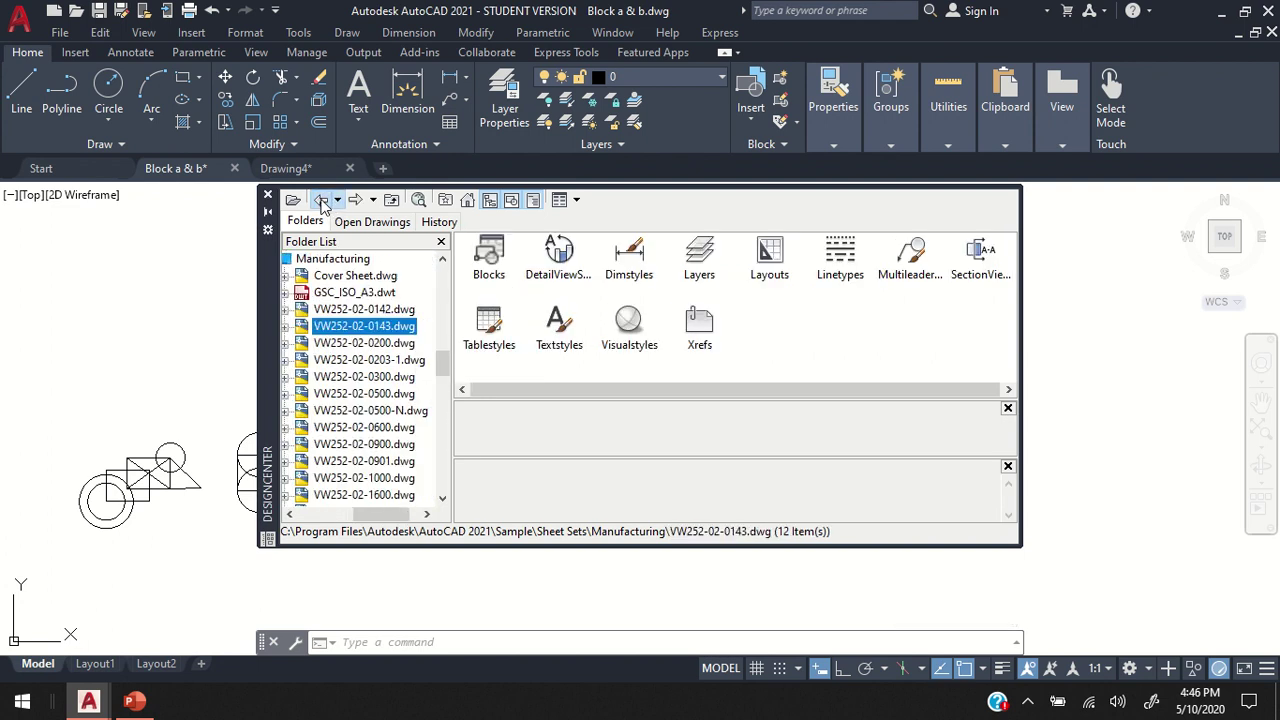
pyautogui.click(320, 199)
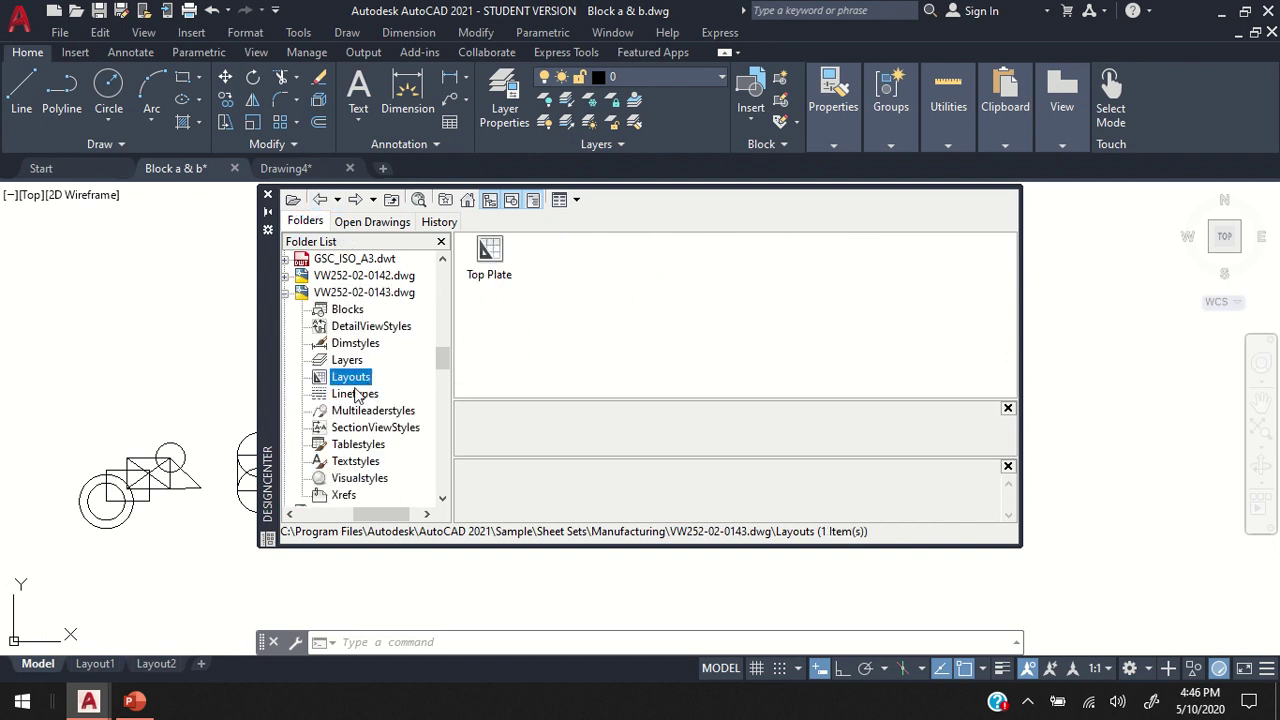
# Collapse the VW252-02-0143.dwg, Sheet Sets and Sample branches, and open the DesignCenter folder within Sample's en-us folder
pyautogui.click(287, 292)
pyautogui.scroll(5, 329, 315)
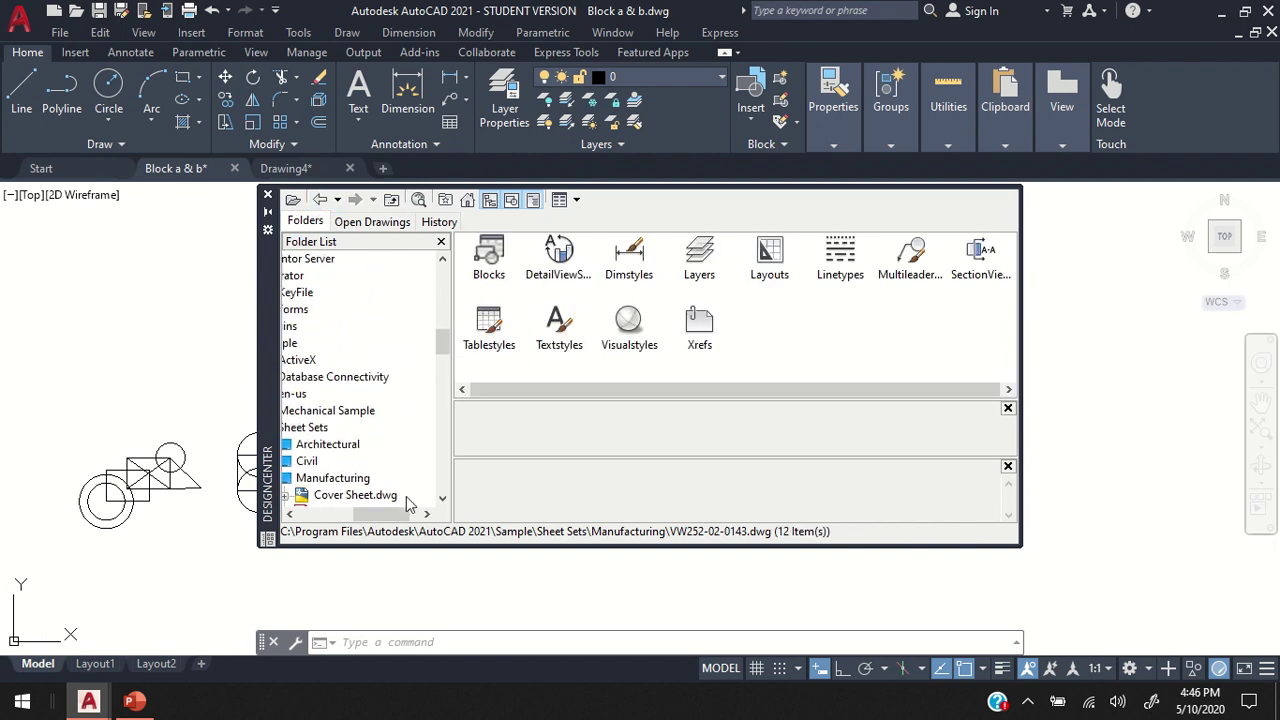
pyautogui.moveTo(395, 513); pyautogui.dragTo(373, 513)
pyautogui.click(312, 427)
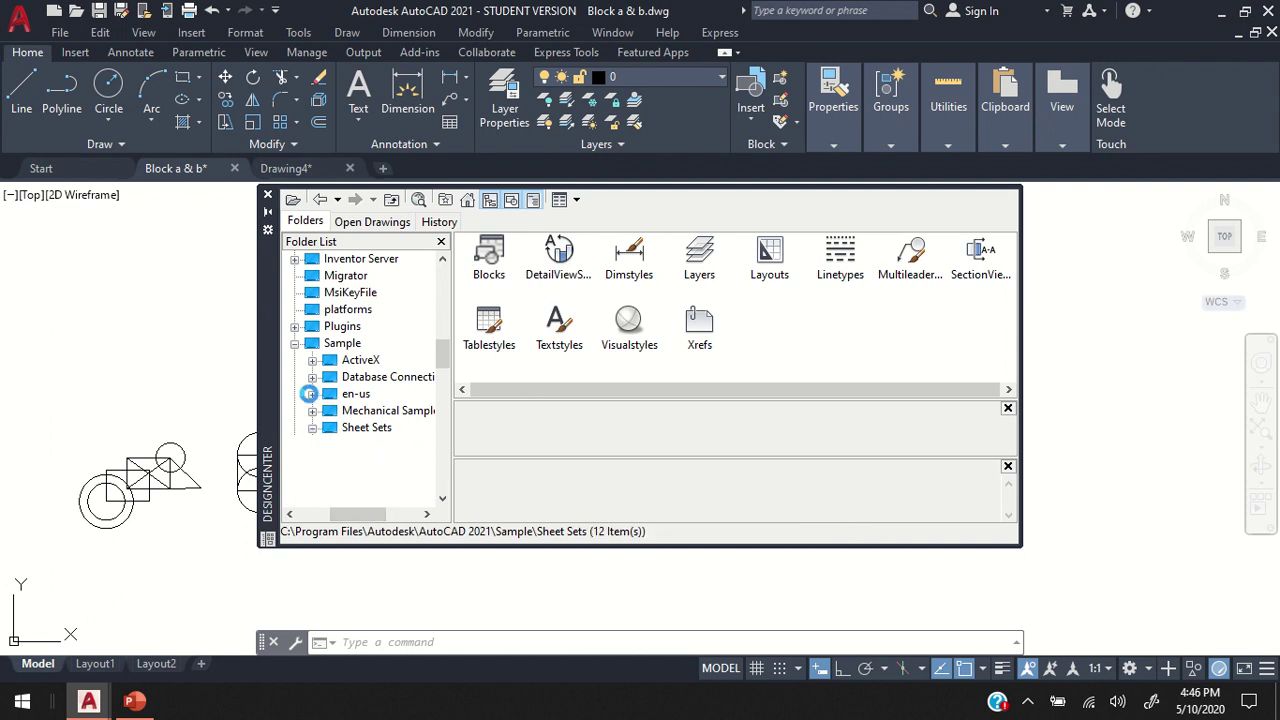
pyautogui.click(295, 343)
pyautogui.scroll(1, 307, 343)
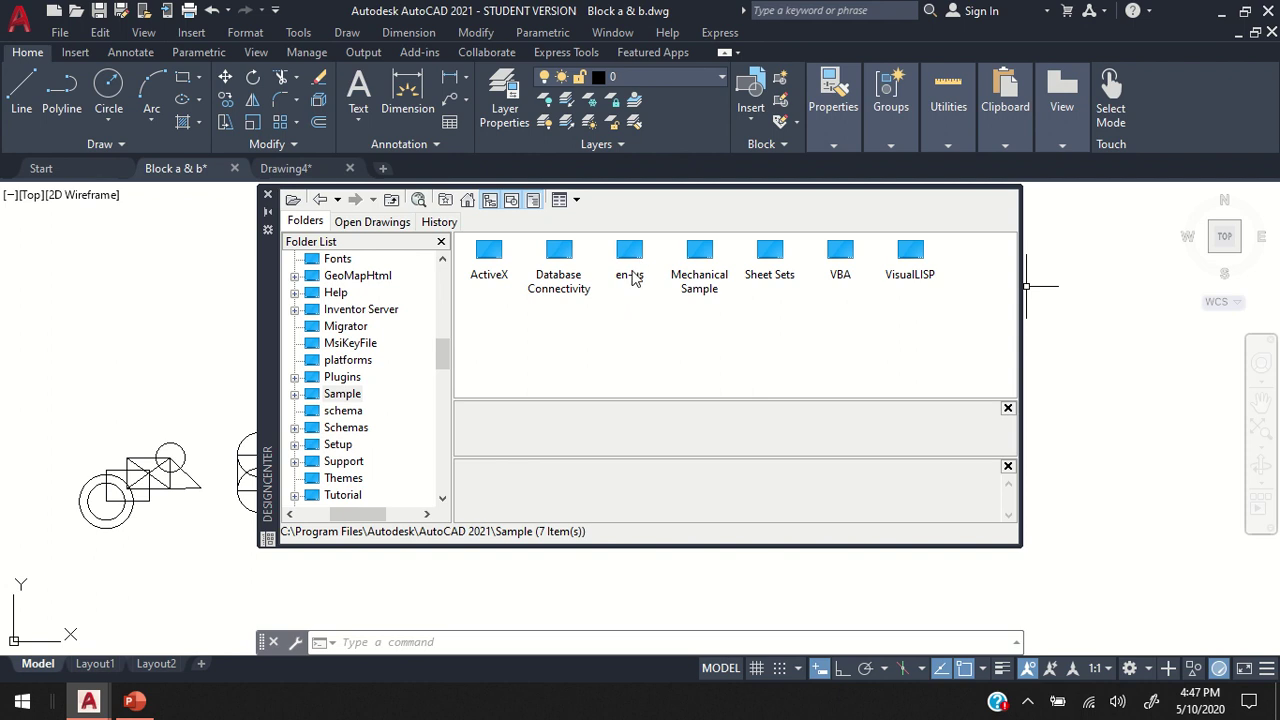
pyautogui.doubleClick(632, 257)
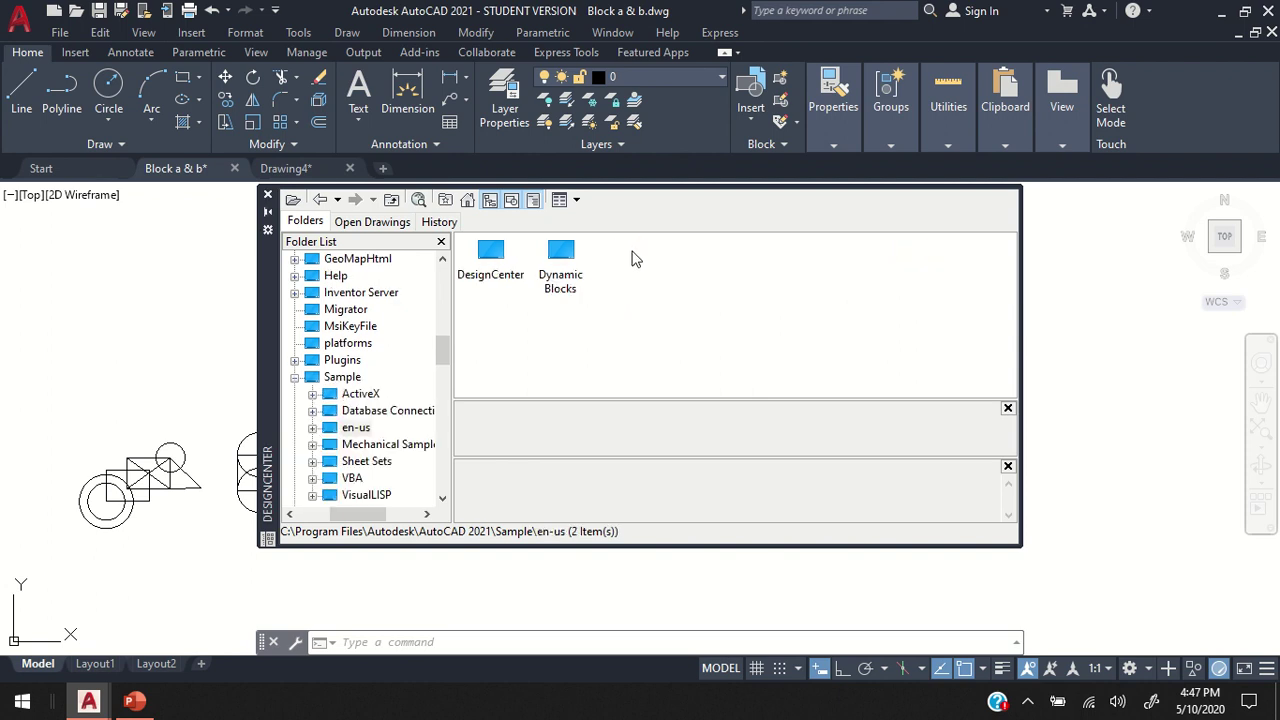
pyautogui.doubleClick(493, 273)
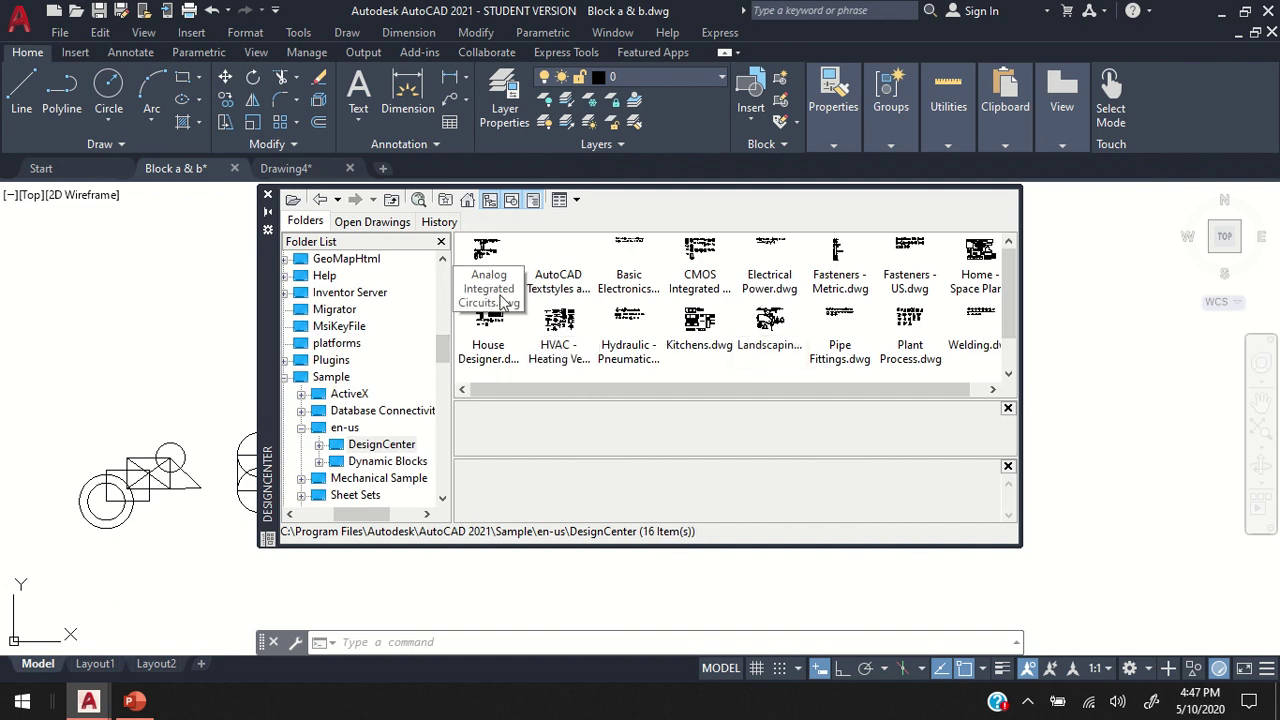
# Preview the sample block drawings, including Basic Electronics, Electrical Power, Pipe Fittings, Landscaping, Kitchens, Hydraulic and HVAC
pyautogui.click(640, 292)
pyautogui.click(776, 289)
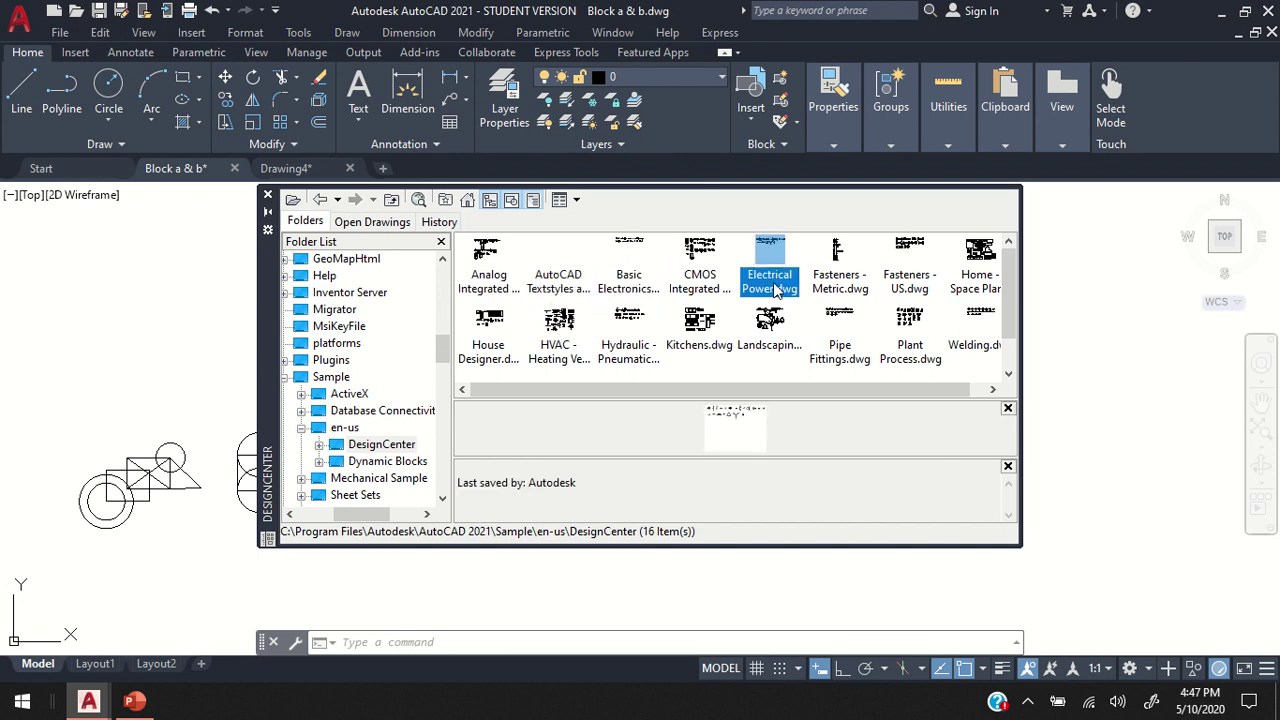
pyautogui.click(834, 348)
pyautogui.click(766, 344)
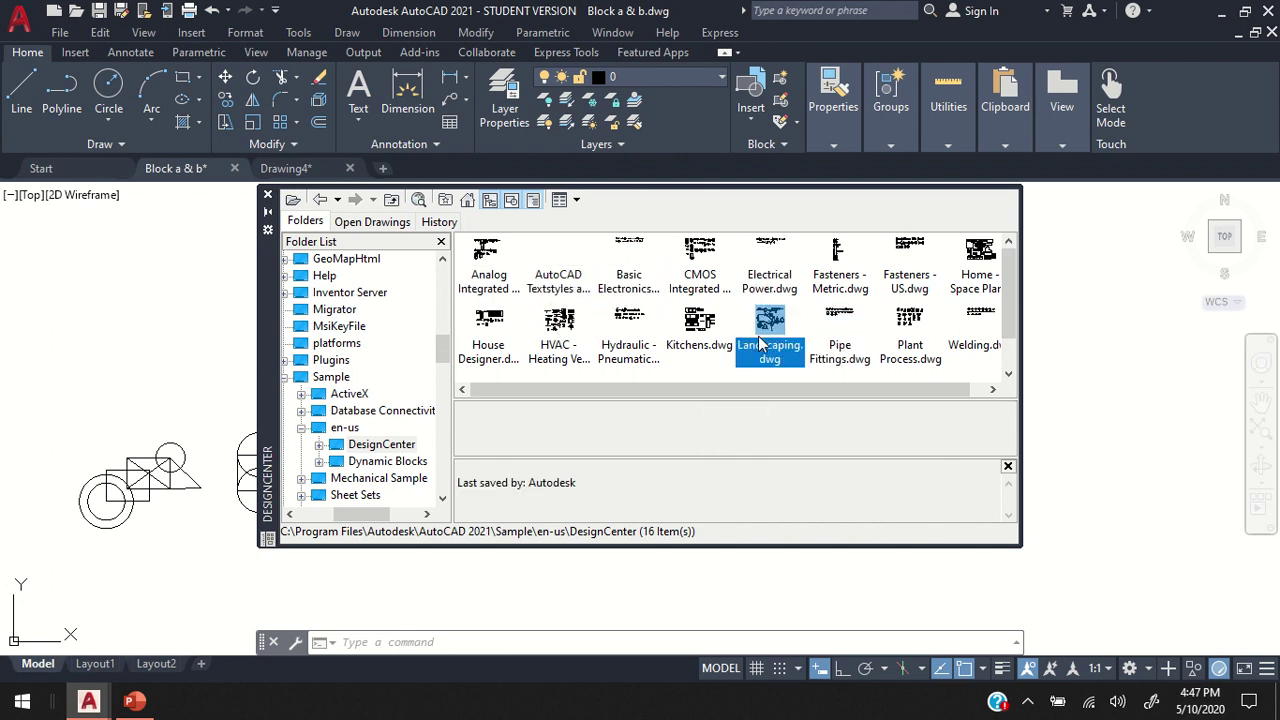
pyautogui.click(697, 334)
pyautogui.click(630, 345)
pyautogui.click(559, 330)
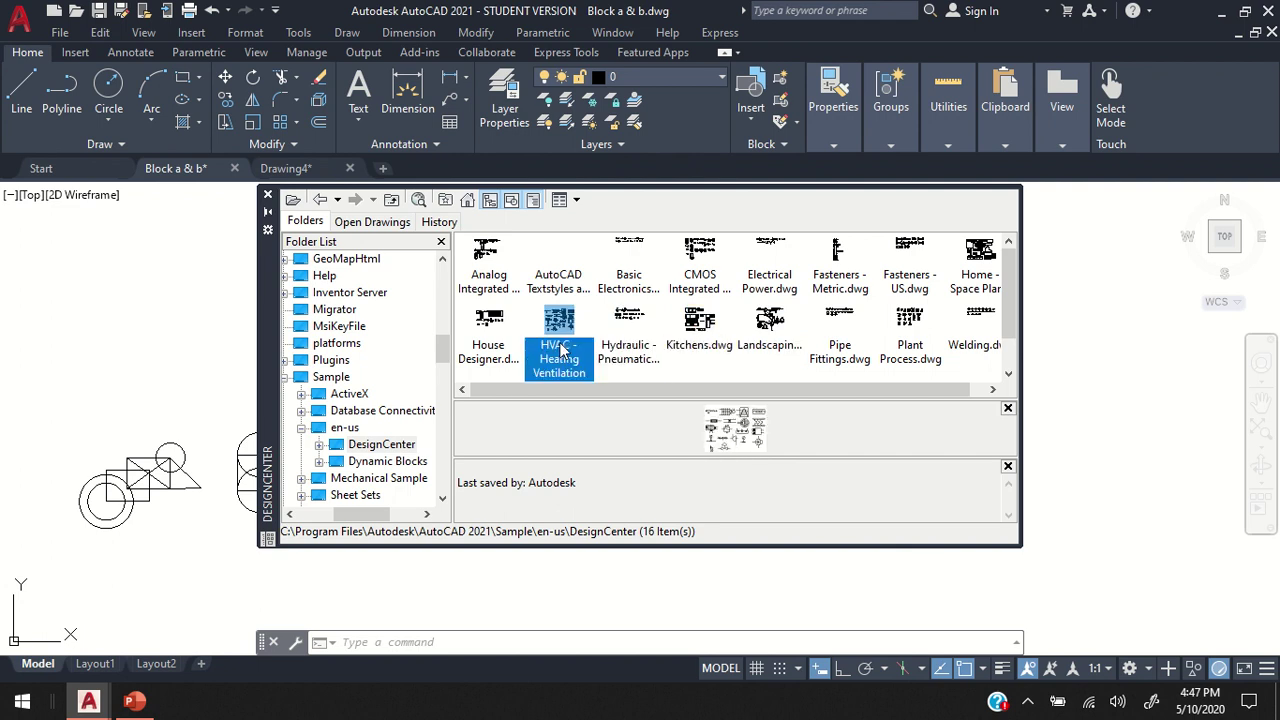
pyautogui.moveTo(776, 388); pyautogui.dragTo(828, 390)
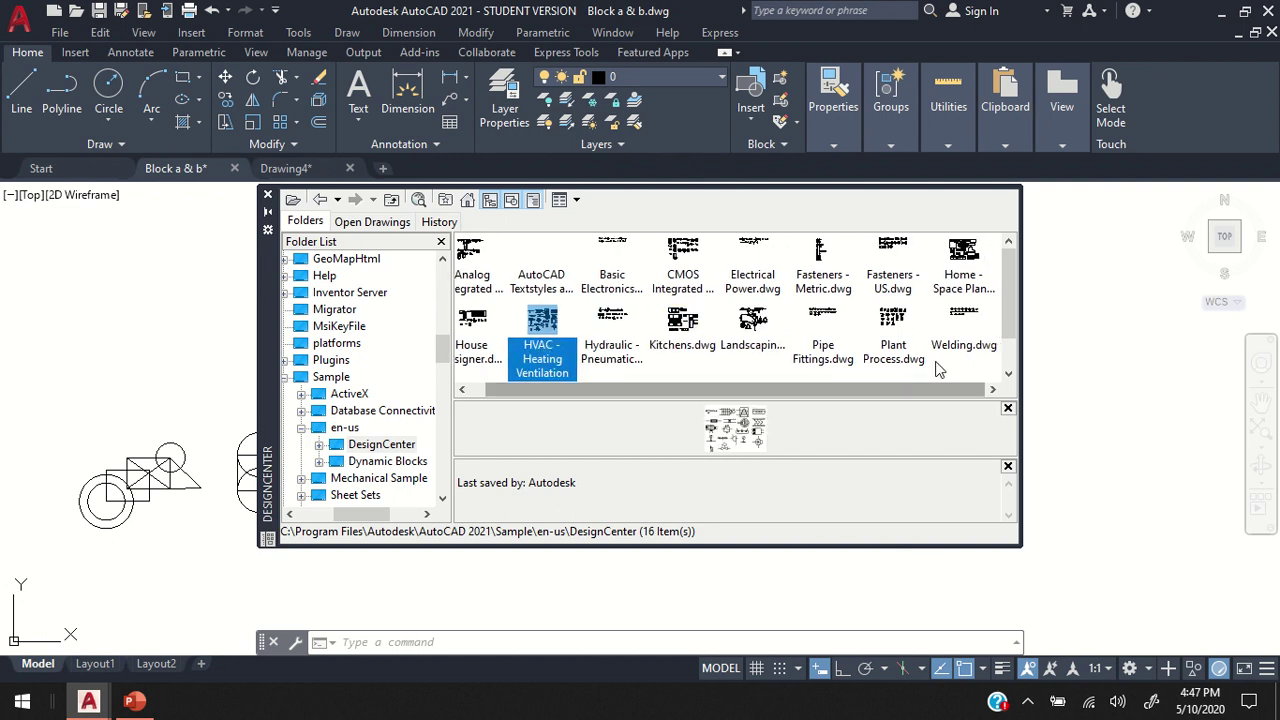
# Open the Blocks collection of Kitchens.dwg in the sample DesignCenter folder and look through its kitchen blocks
pyautogui.moveTo(1008, 294)
pyautogui.mouseDown()
pyautogui.moveTo(1002, 347)
pyautogui.moveTo(1006, 298)
pyautogui.mouseUp()
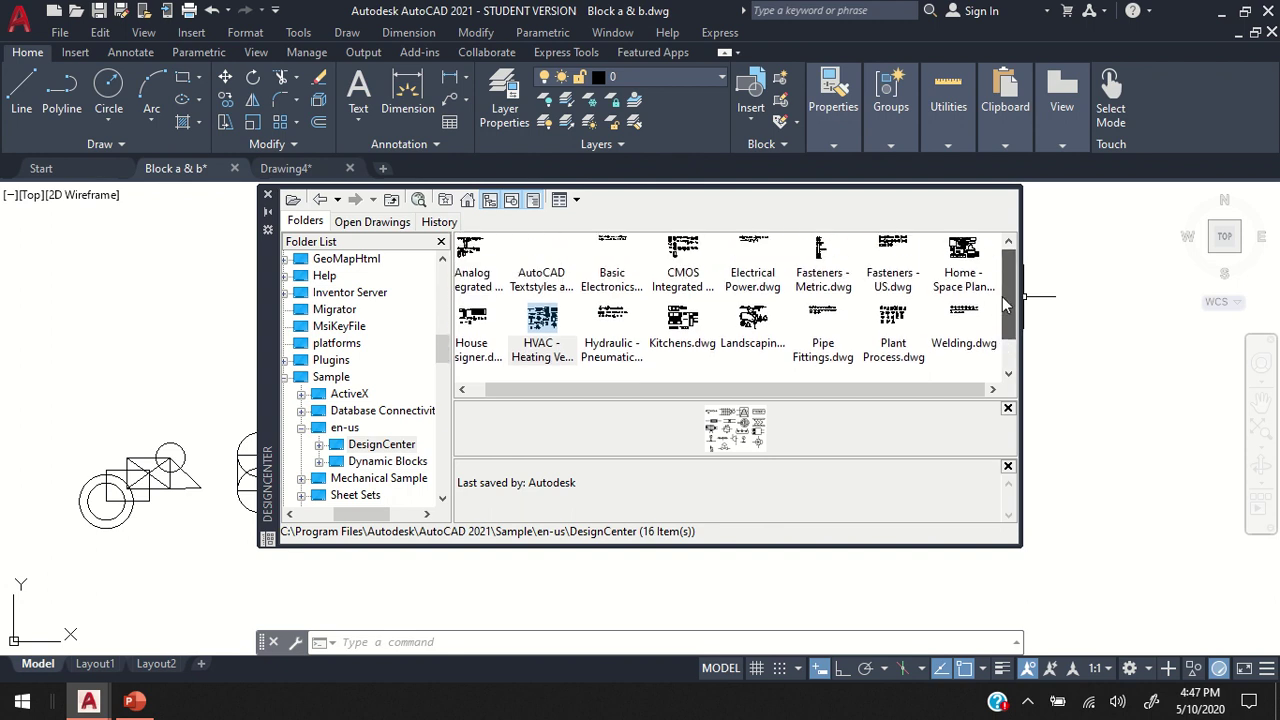
pyautogui.doubleClick(683, 318)
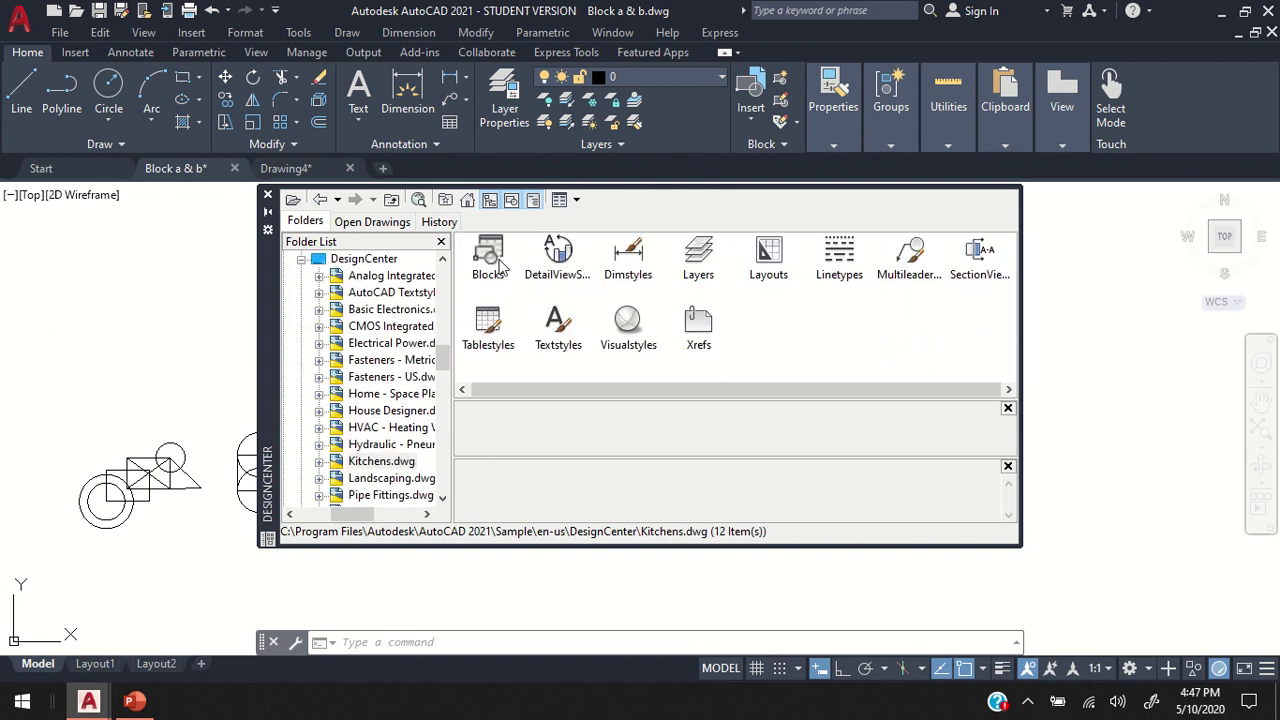
pyautogui.doubleClick(498, 262)
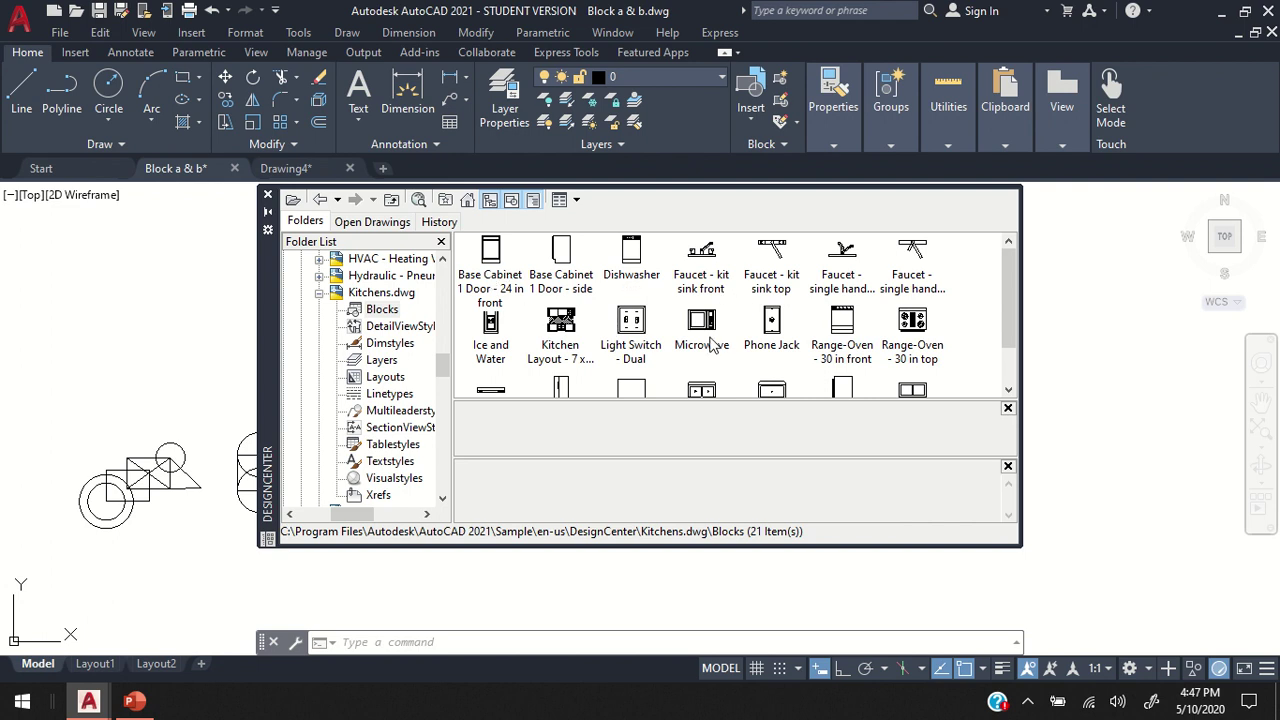
pyautogui.scroll(-1, 776, 342)
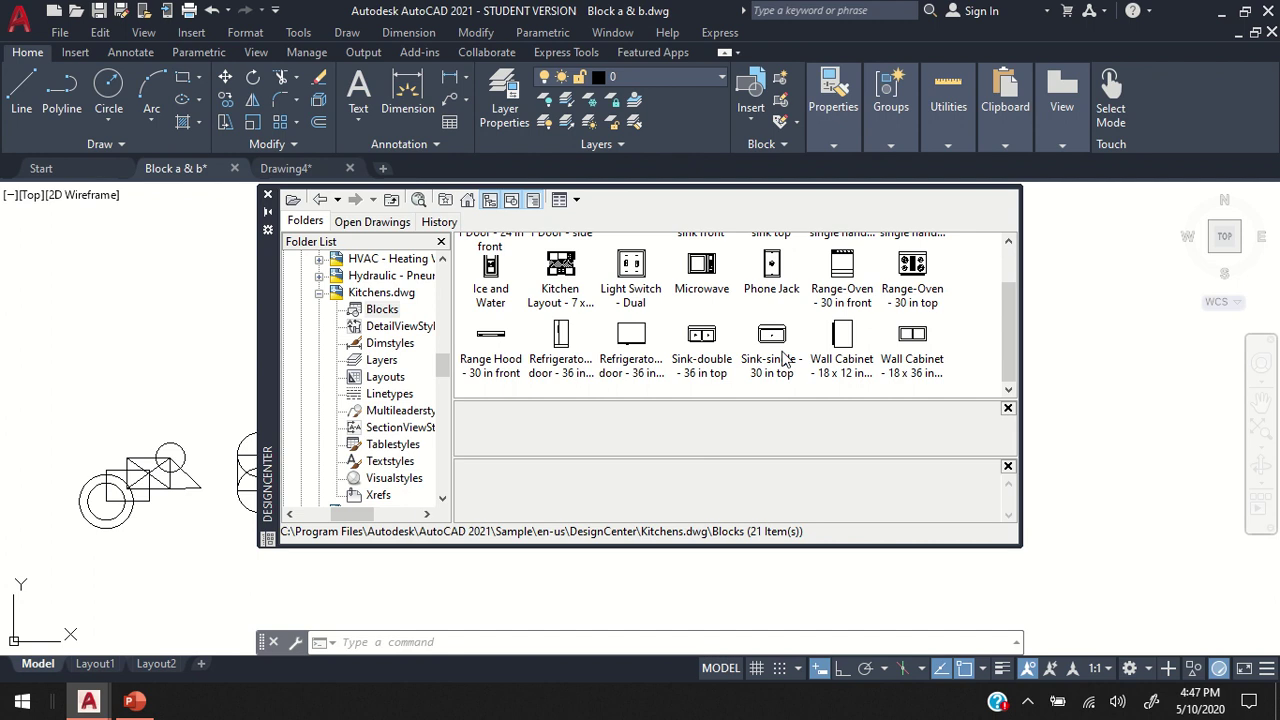
pyautogui.scroll(1, 785, 360)
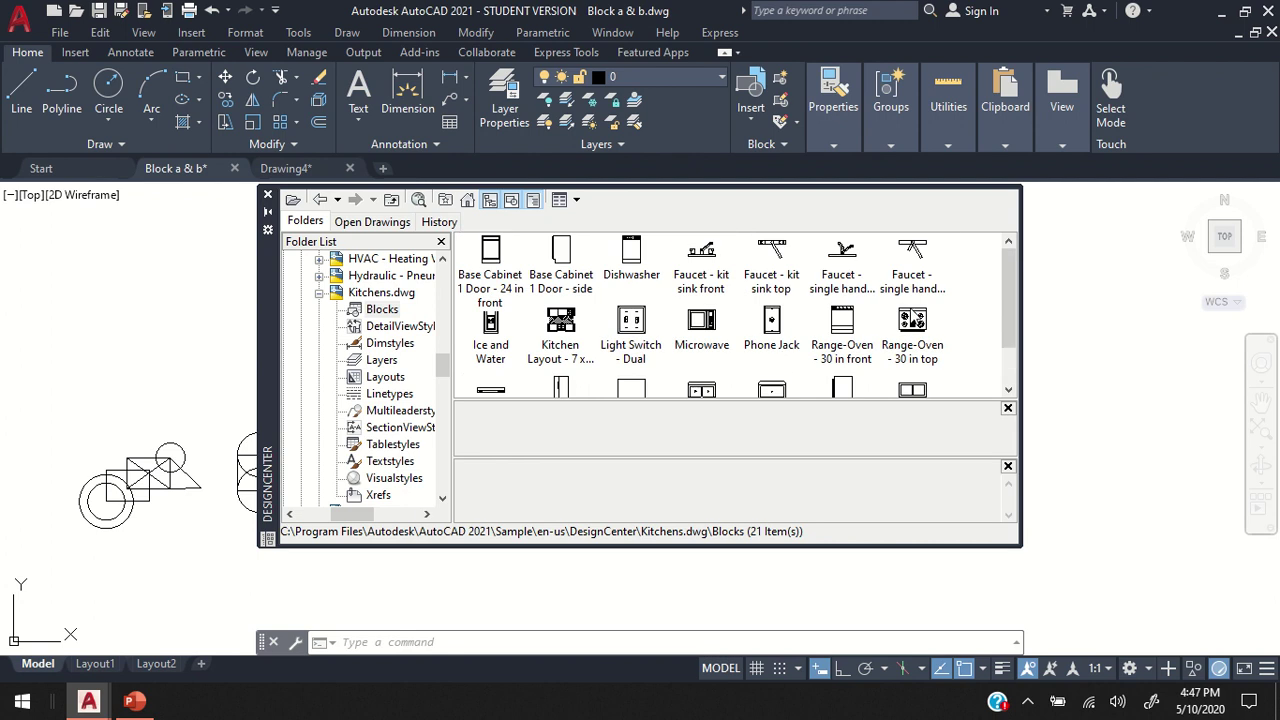
pyautogui.scroll(-1, 577, 337)
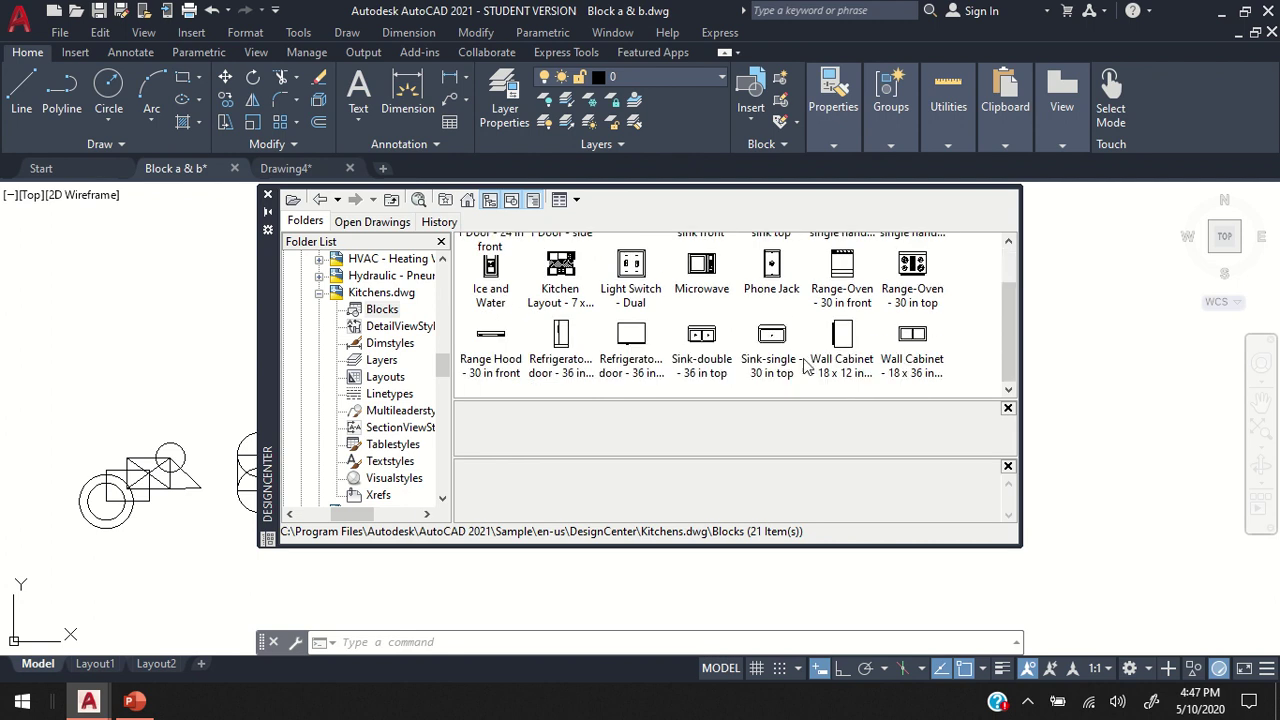
pyautogui.scroll(1, 780, 362)
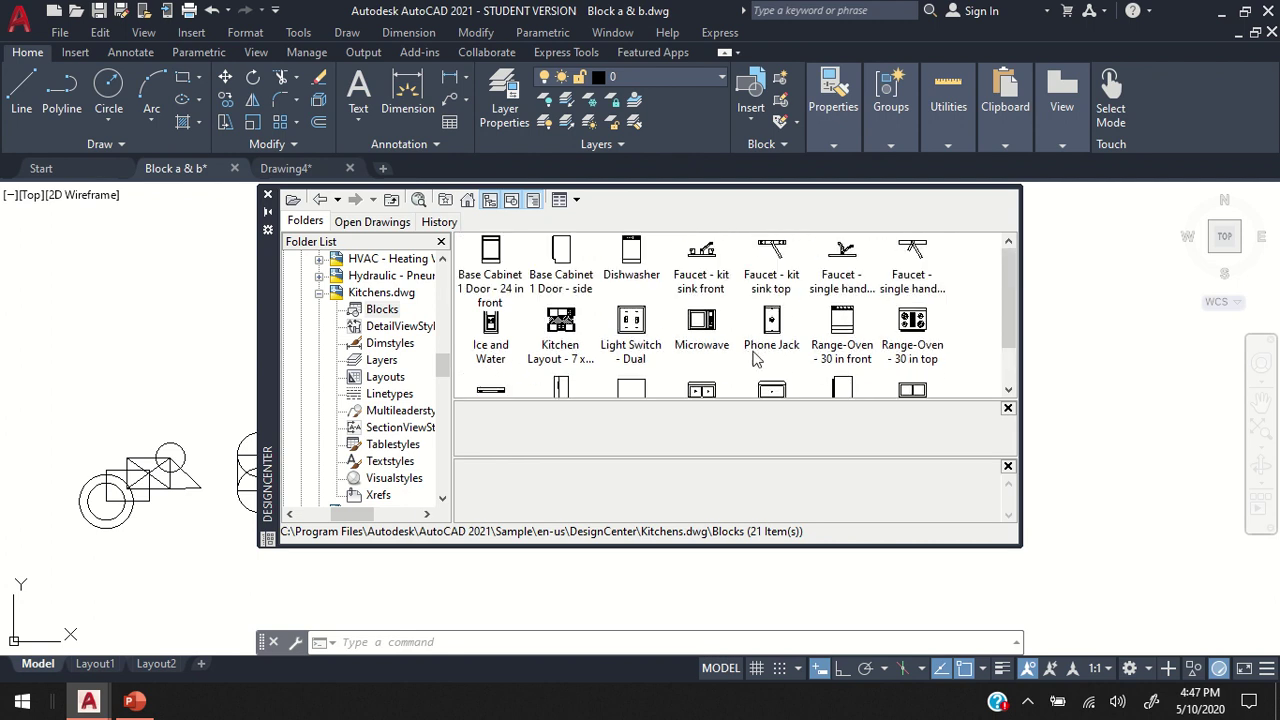
# Insert the Light Switch - Dual block at scale 1 and rotation 0 above the existing blocks, and close DesignCenter
pyautogui.click(628, 336)
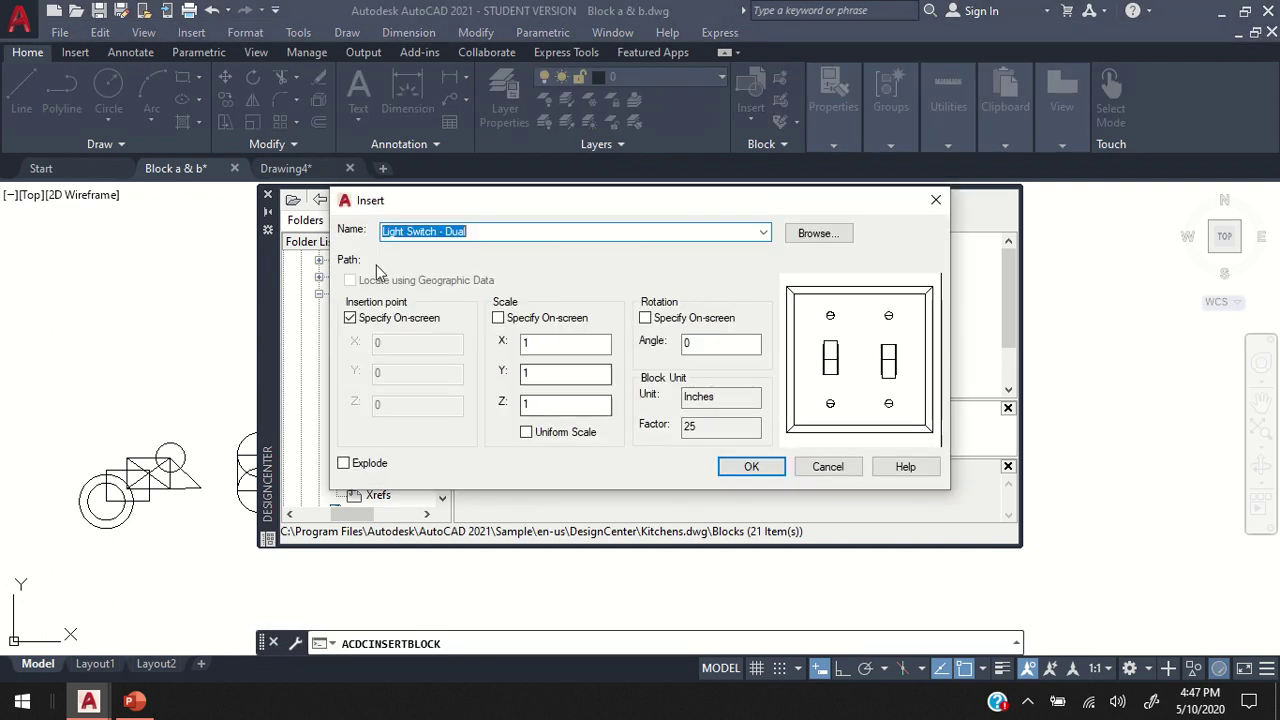
pyautogui.click(745, 467)
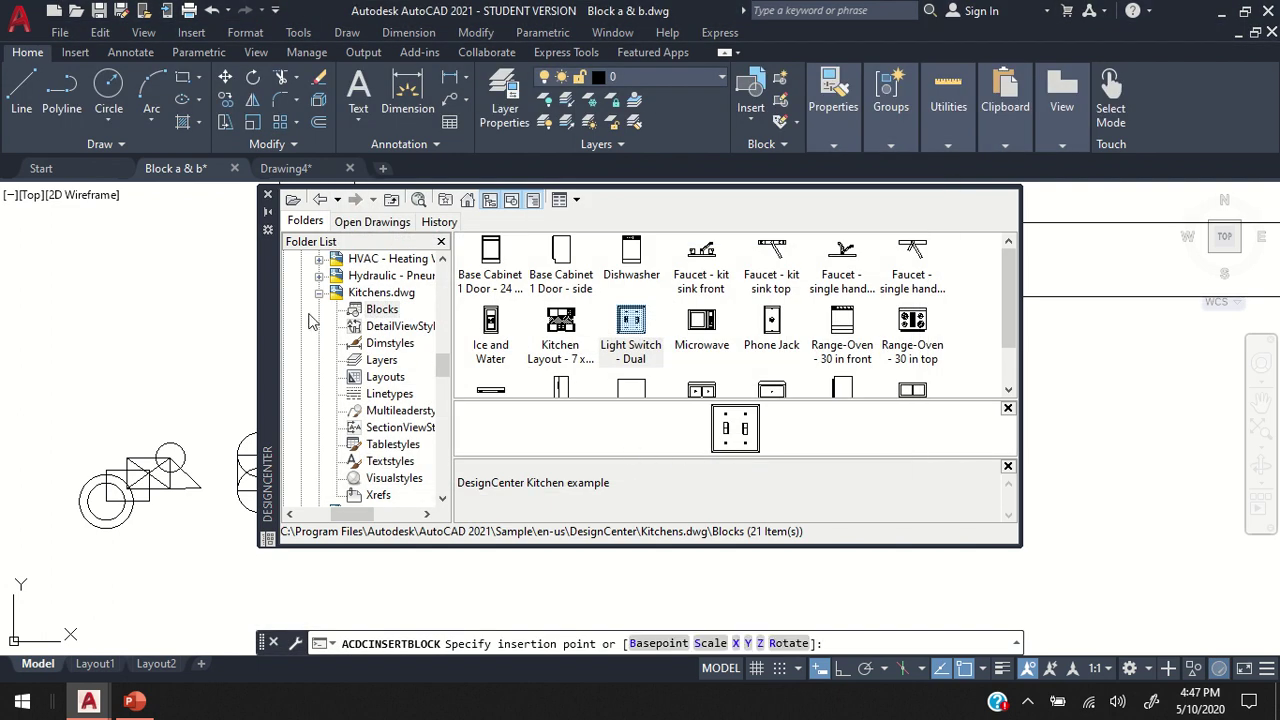
pyautogui.click(205, 330)
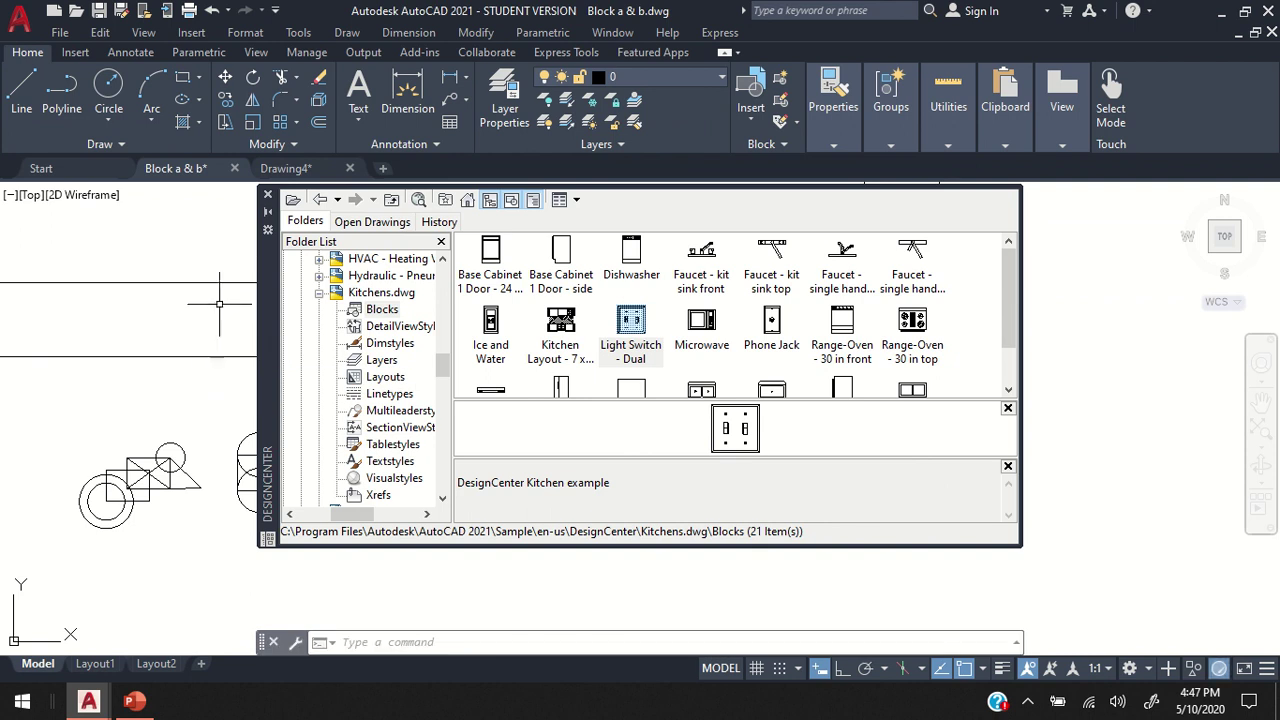
pyautogui.click(267, 195)
pyautogui.scroll(-2, 678, 372)
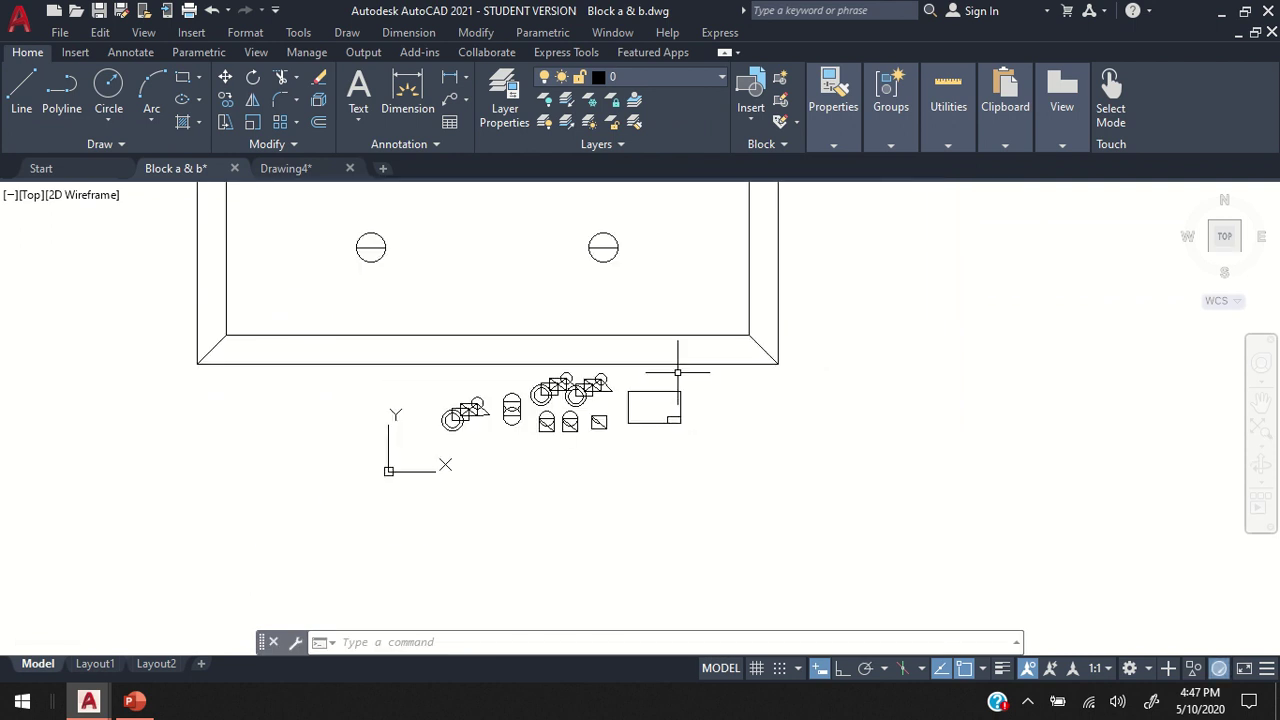
pyautogui.scroll(-4, 686, 360)
pyautogui.scroll(3, 694, 260)
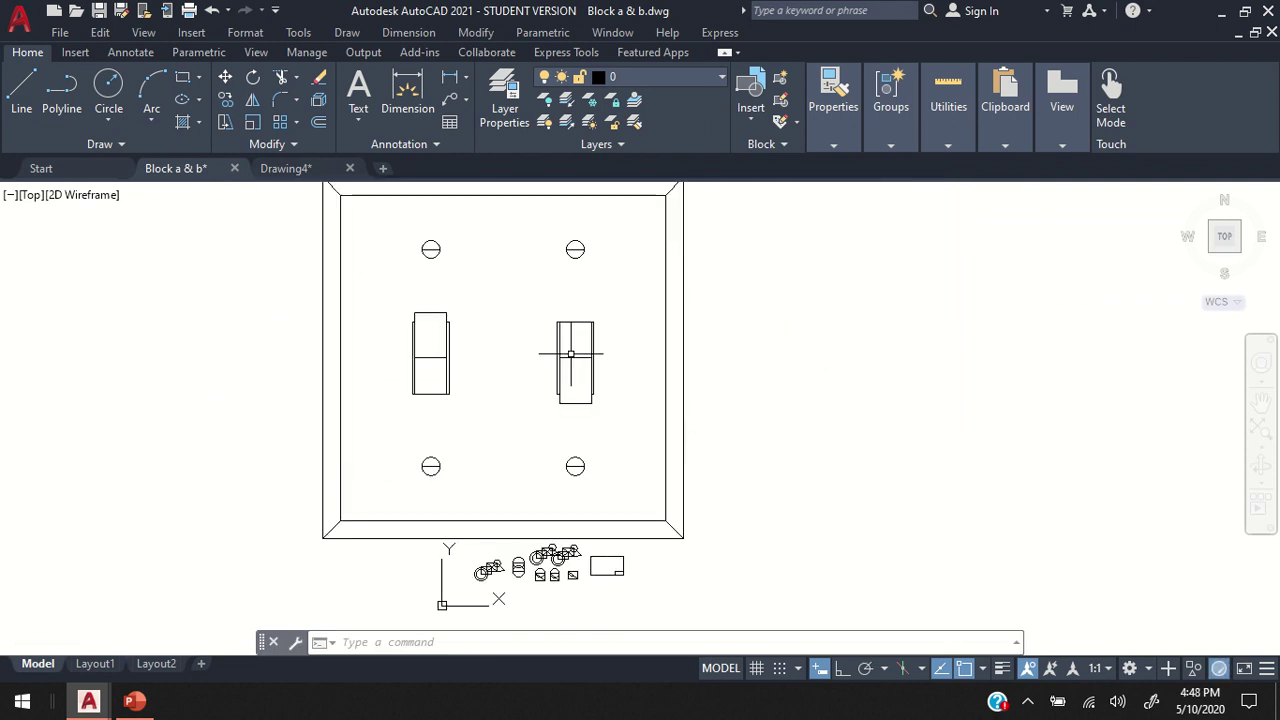
pyautogui.scroll(-2, 570, 353)
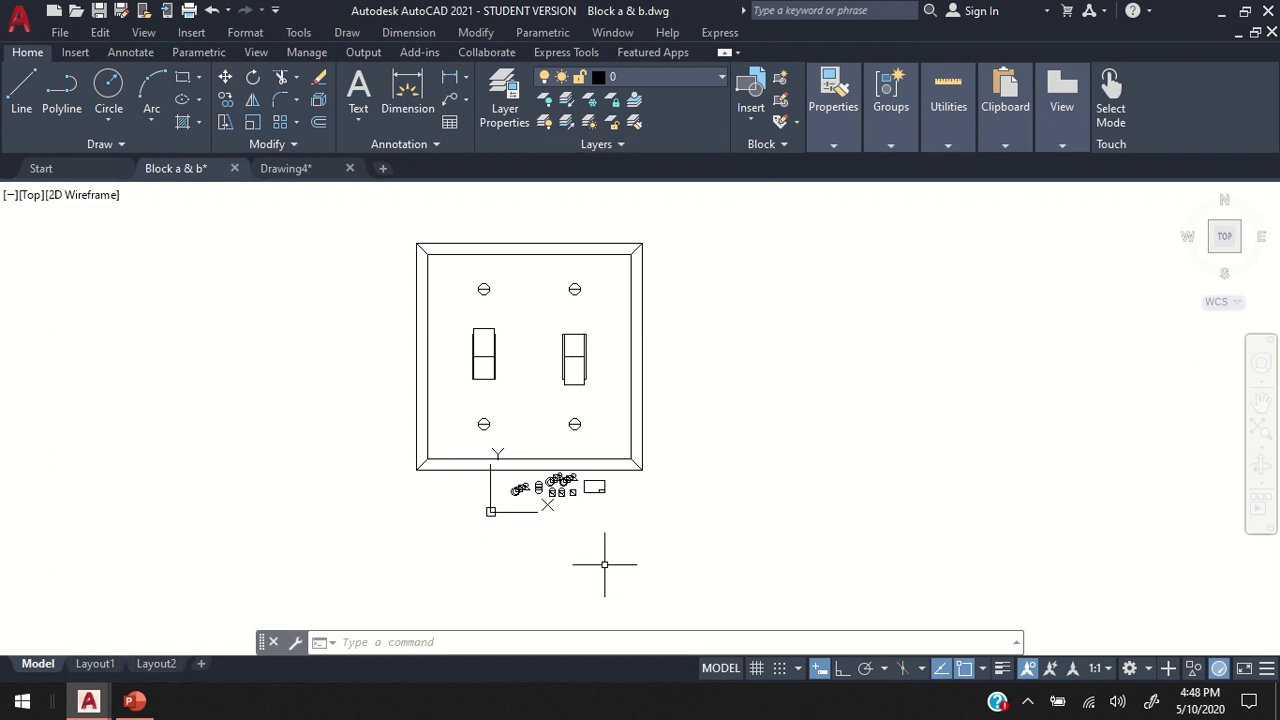
# Reopen DesignCenter with ADCENTER, collapse Kitchens.dwg, and expand the Dynamic Blocks folder to view the contents of Civil - Metric.dwg
pyautogui.write('a')
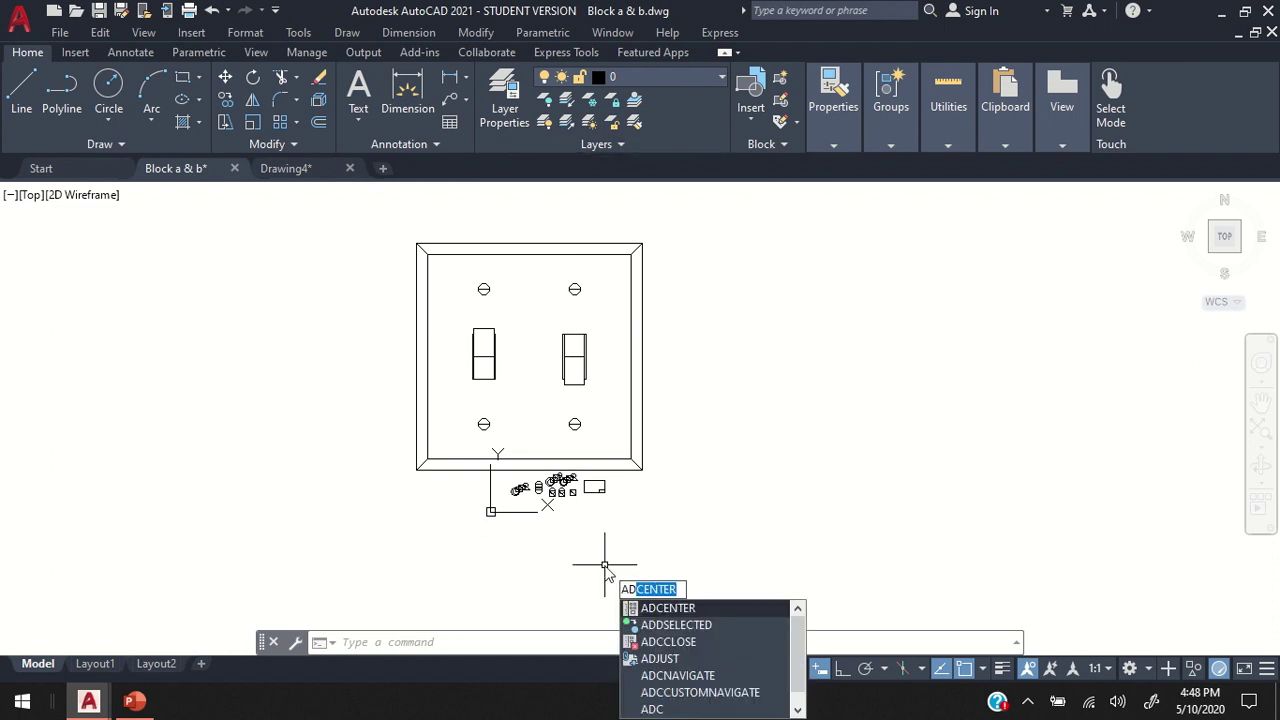
pyautogui.press('Return')
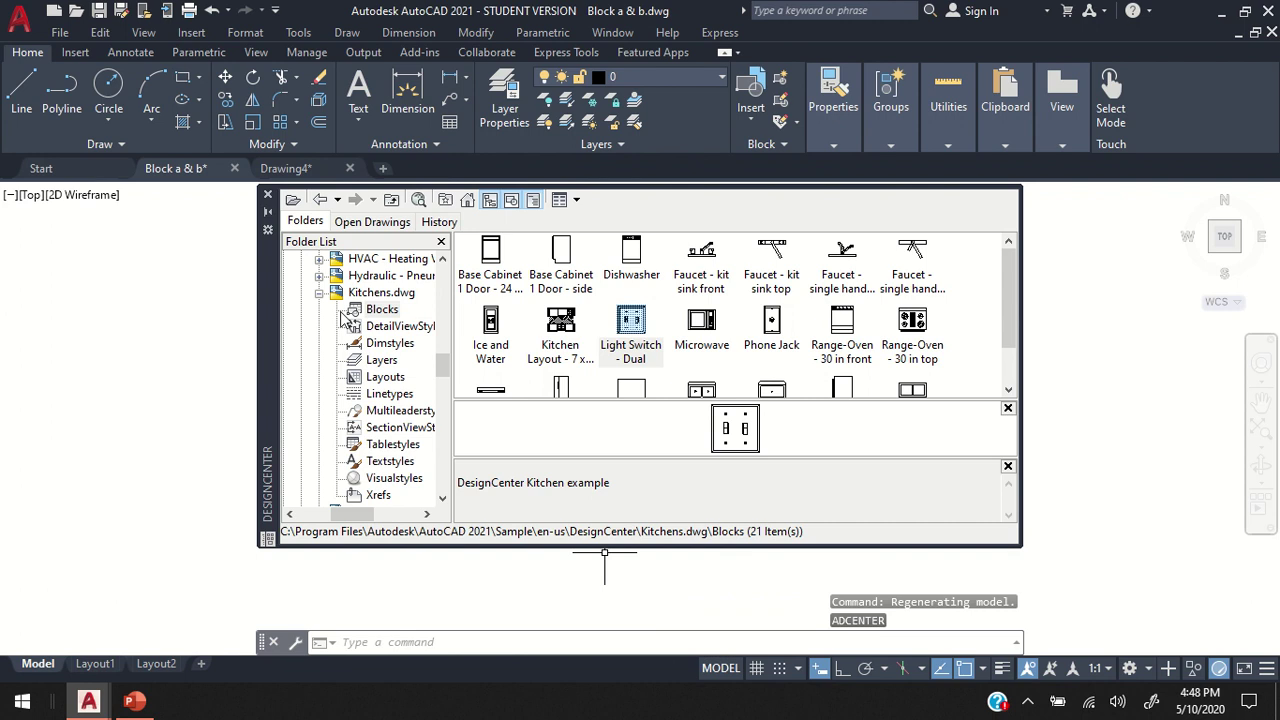
pyautogui.click(319, 294)
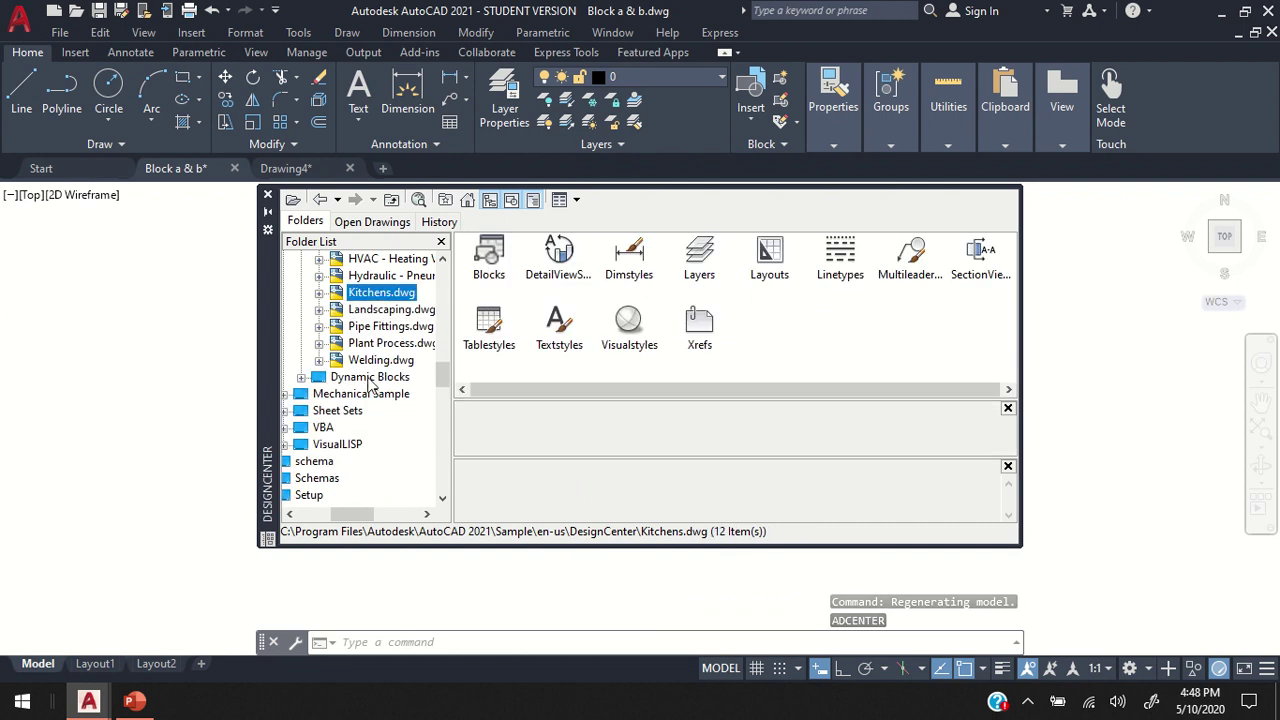
pyautogui.click(299, 377)
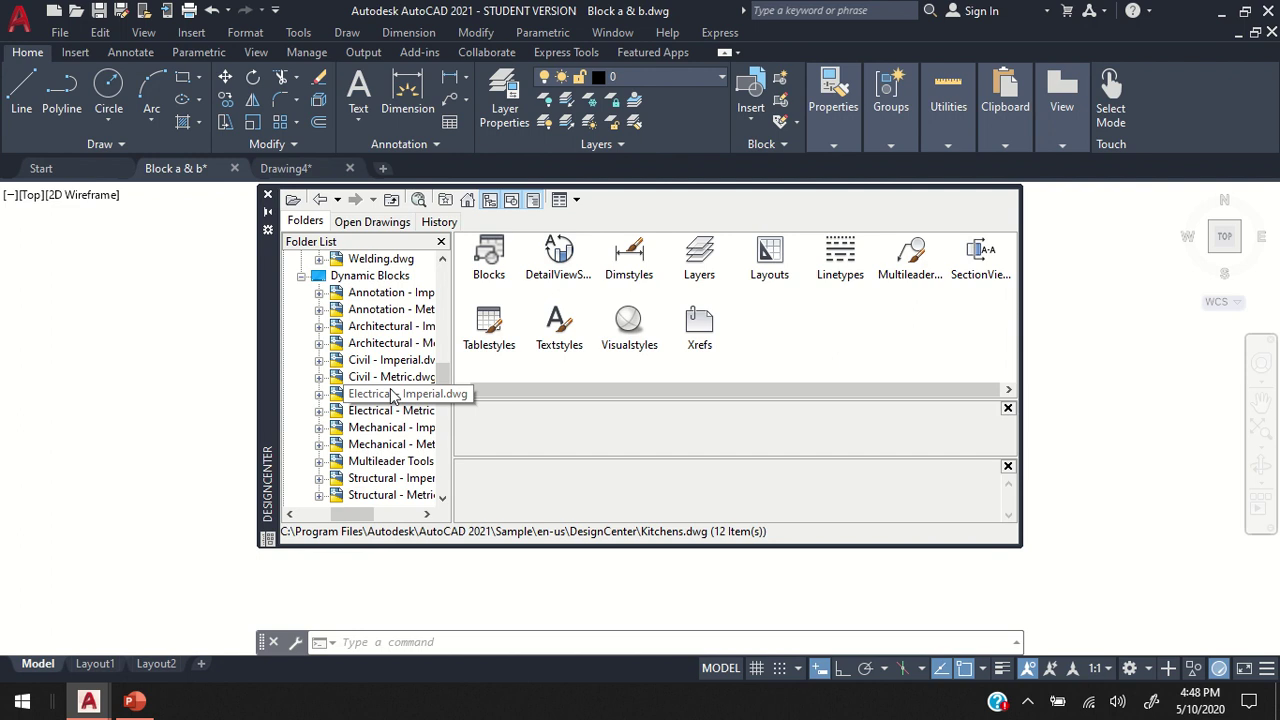
pyautogui.click(381, 514)
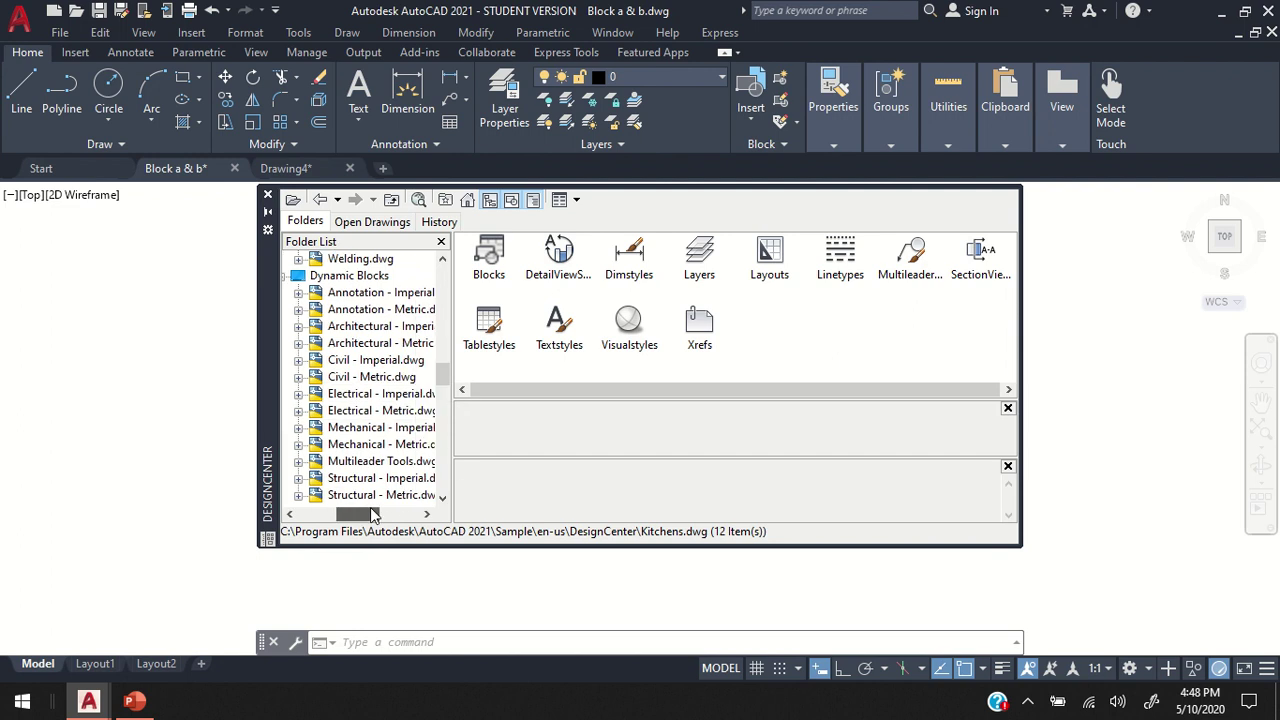
pyautogui.click(349, 378)
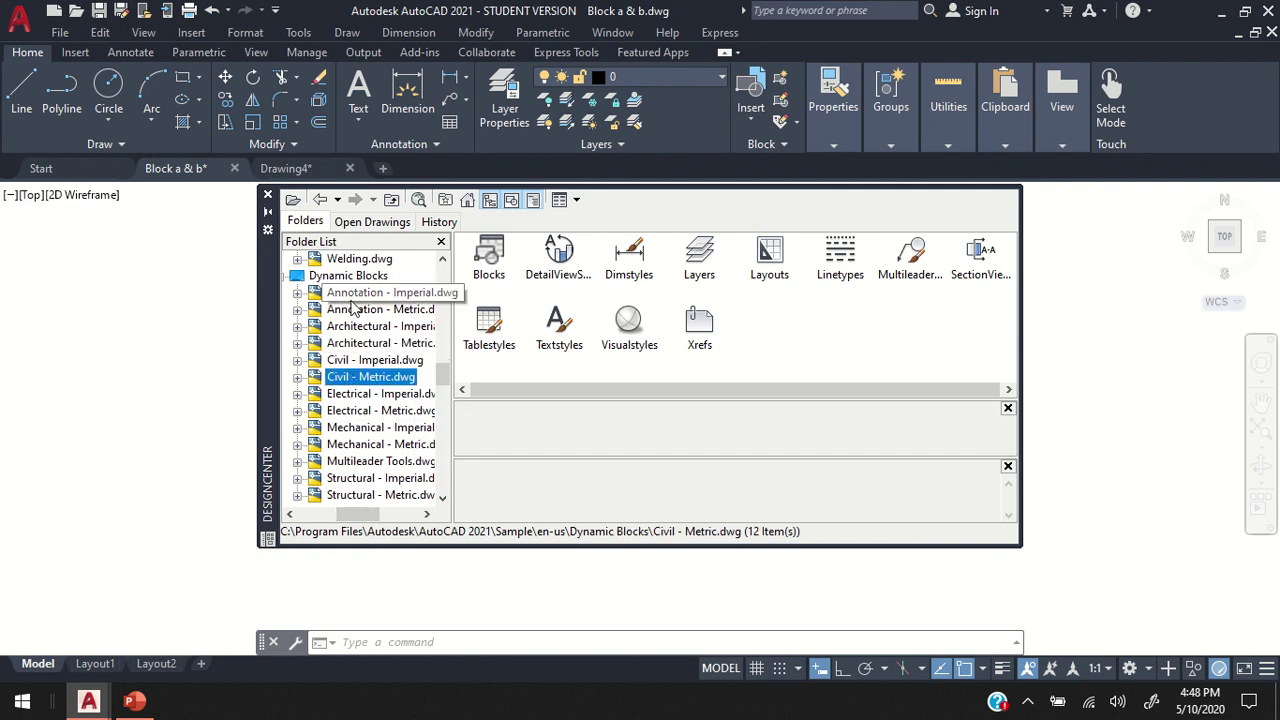
pyautogui.scroll(2, 365, 330)
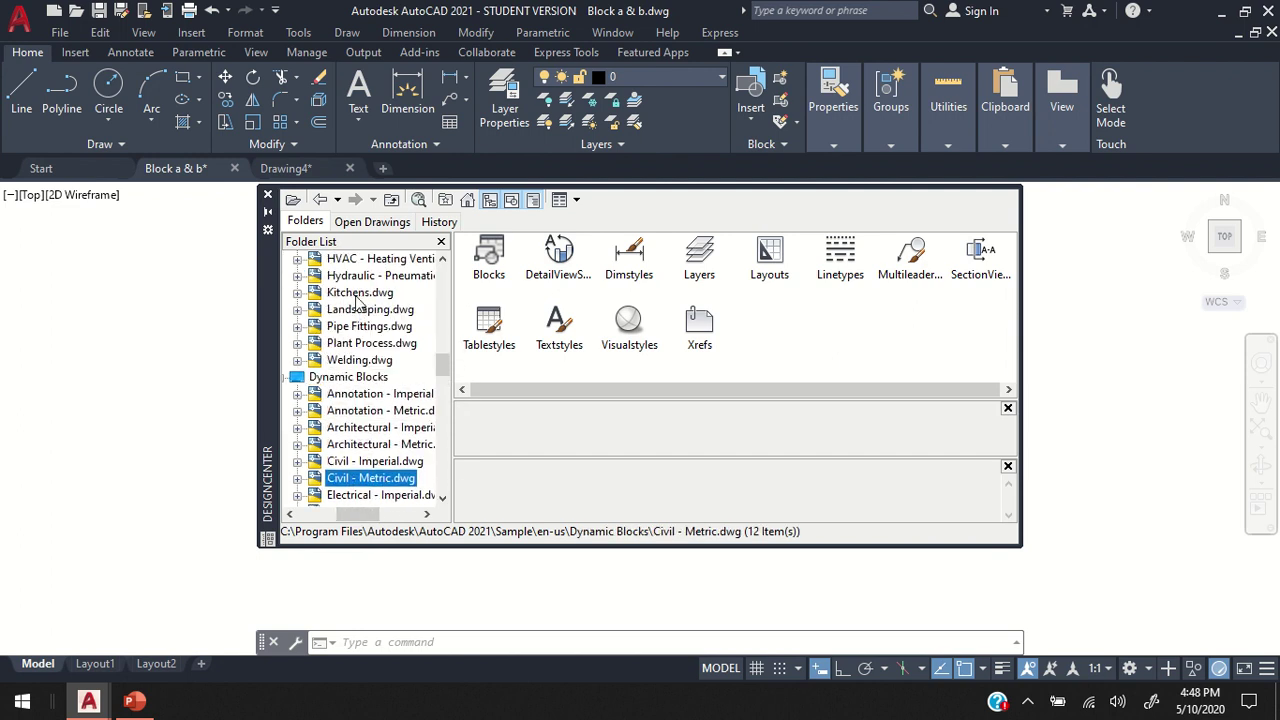
pyautogui.scroll(1, 356, 305)
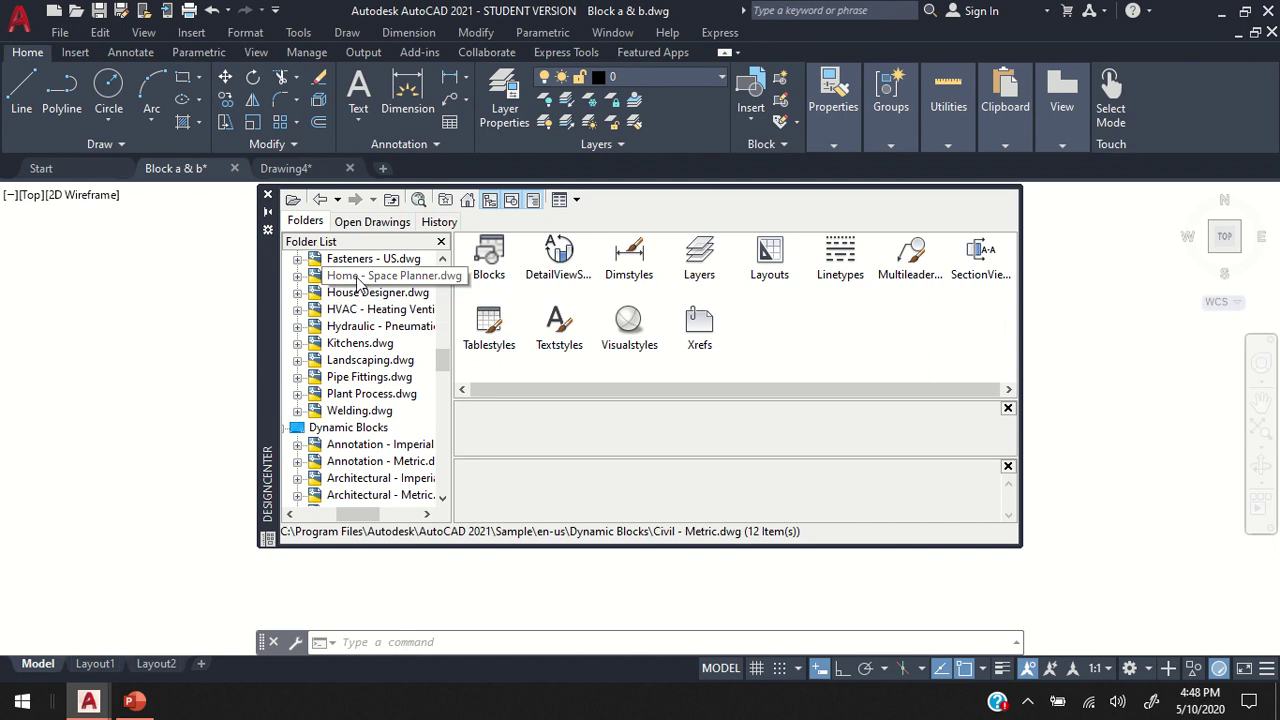
# Open the Blocks collection of Home - Space Planner.dwg and look through its furniture blocks
pyautogui.doubleClick(358, 276)
pyautogui.click(313, 293)
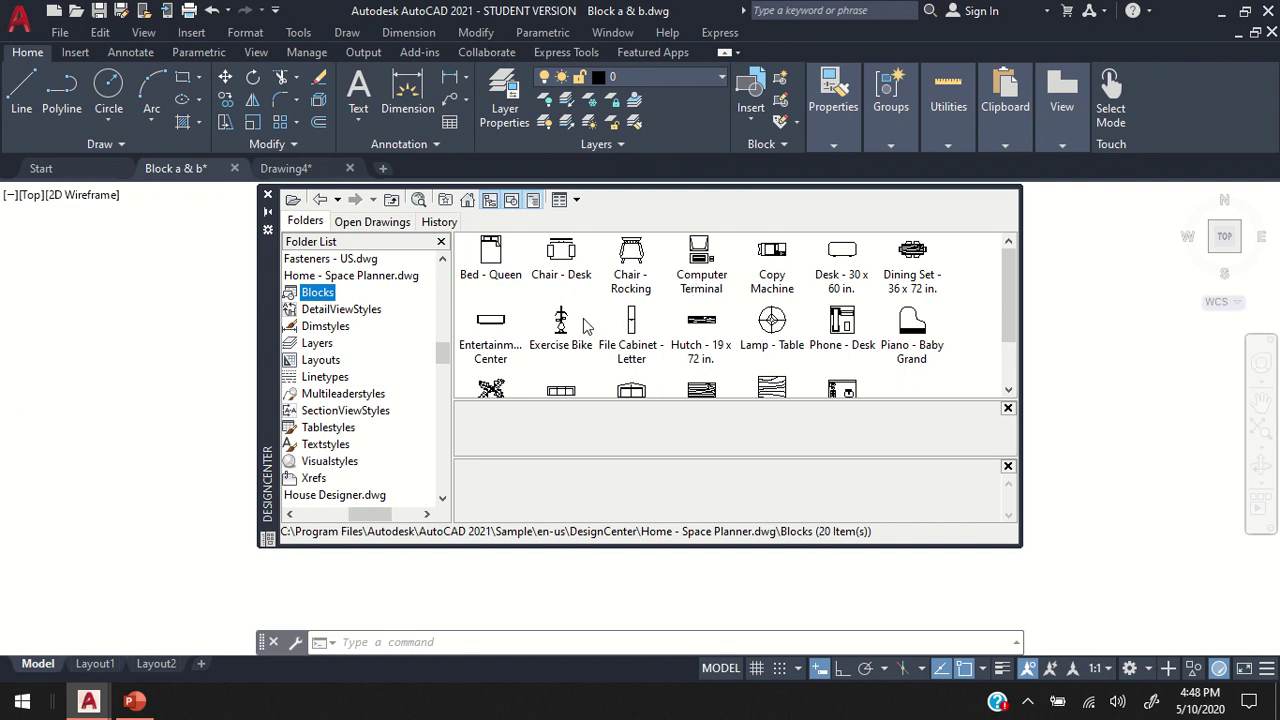
pyautogui.scroll(-1, 586, 325)
pyautogui.scroll(1, 565, 340)
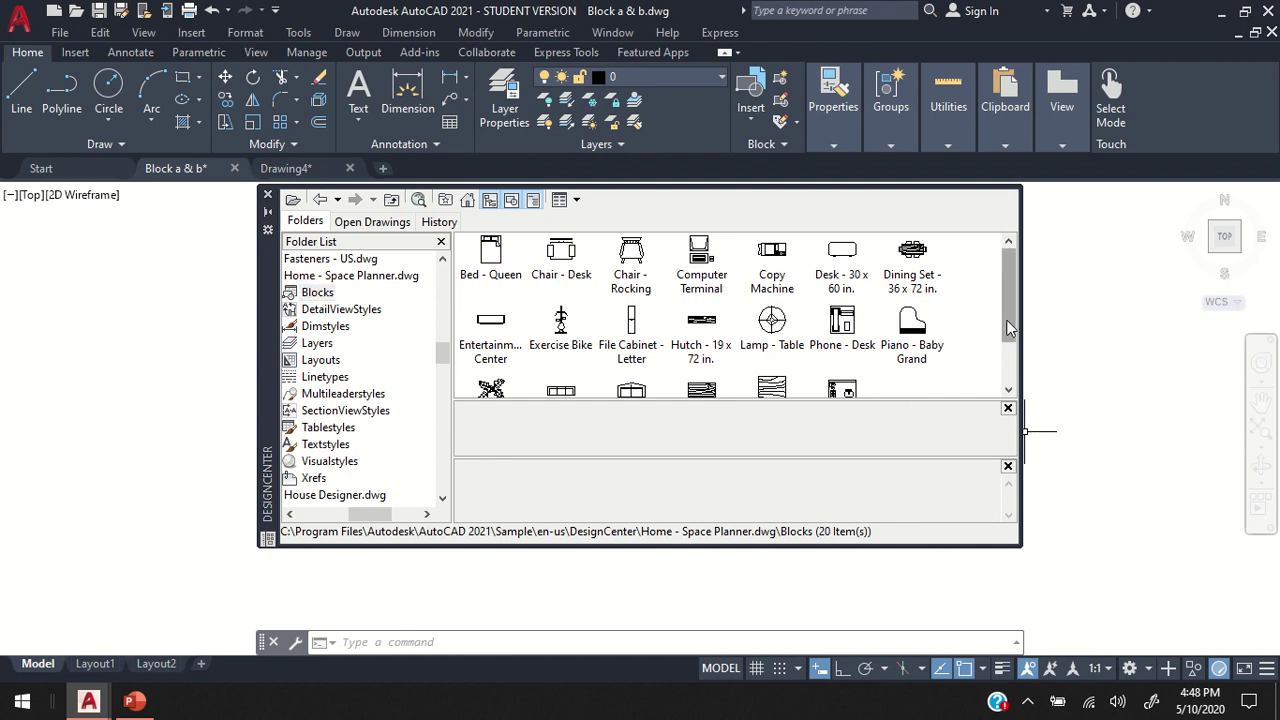
pyautogui.scroll(-1, 1009, 345)
pyautogui.scroll(-1, 1009, 341)
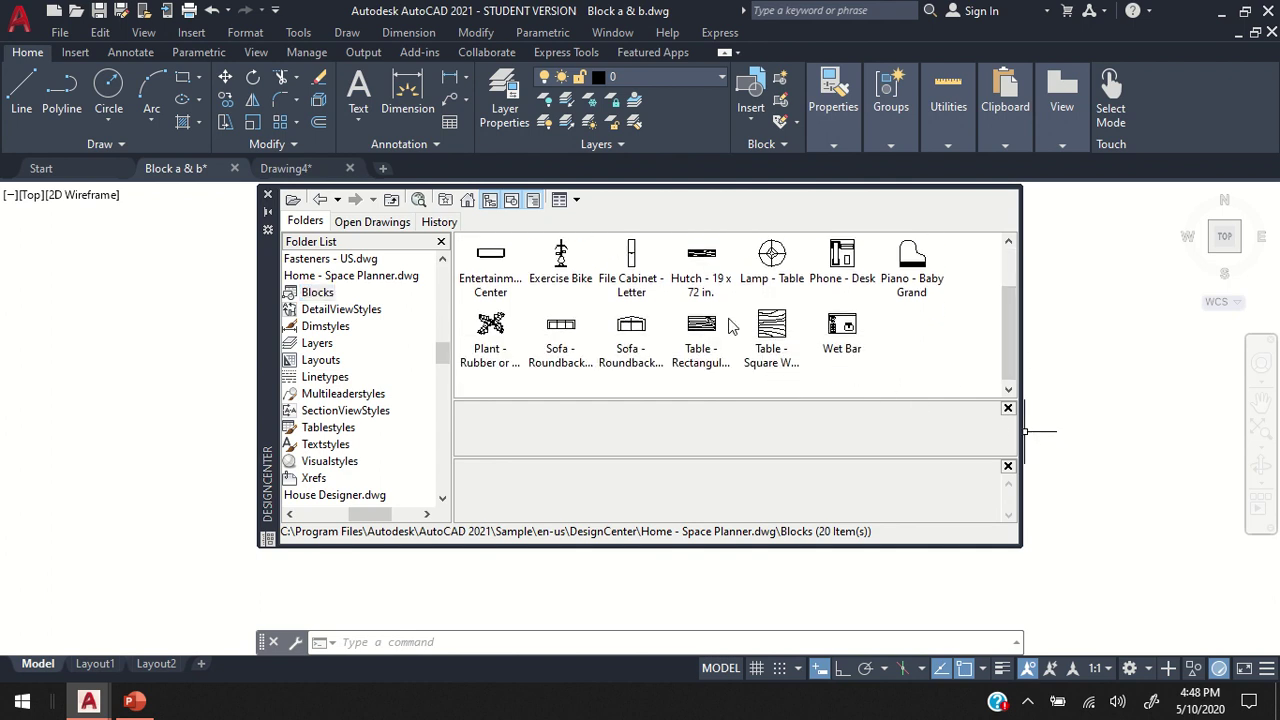
pyautogui.scroll(1, 490, 285)
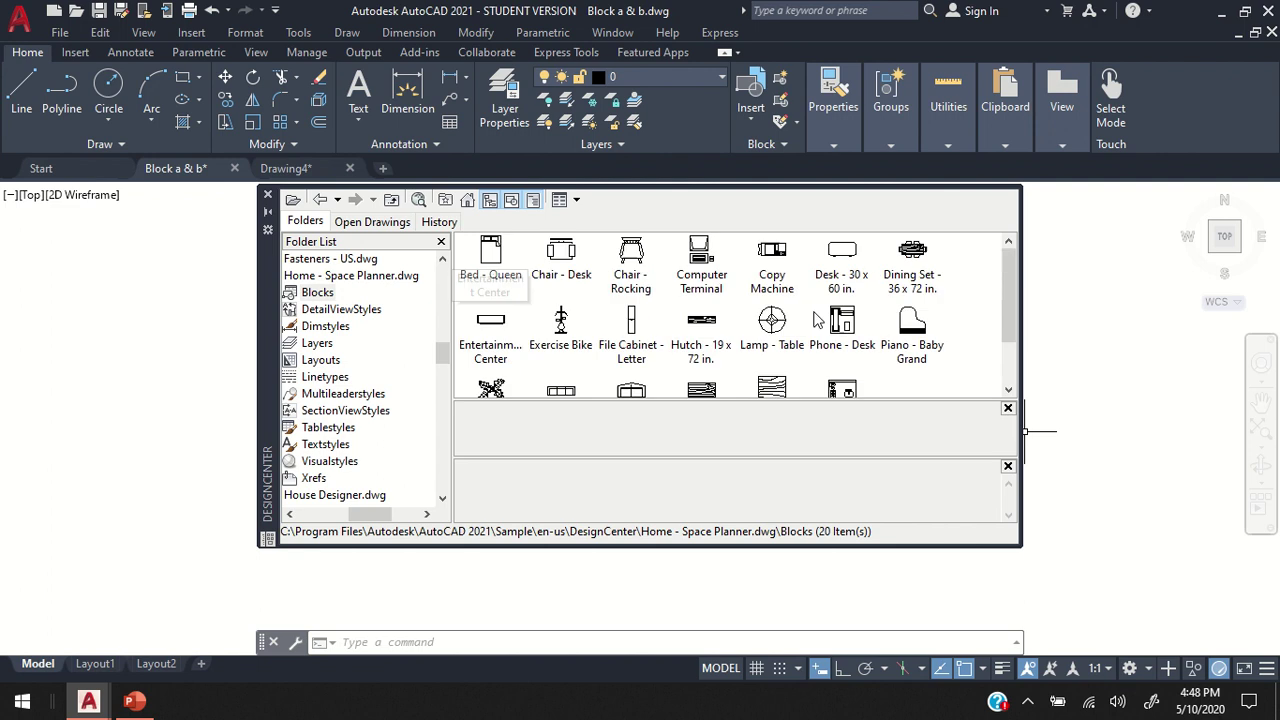
# Insert the Computer Terminal block at scale 1 and rotation 0 beside the light switch, and close DesignCenter
pyautogui.click(714, 290)
pyautogui.doubleClick(714, 290)
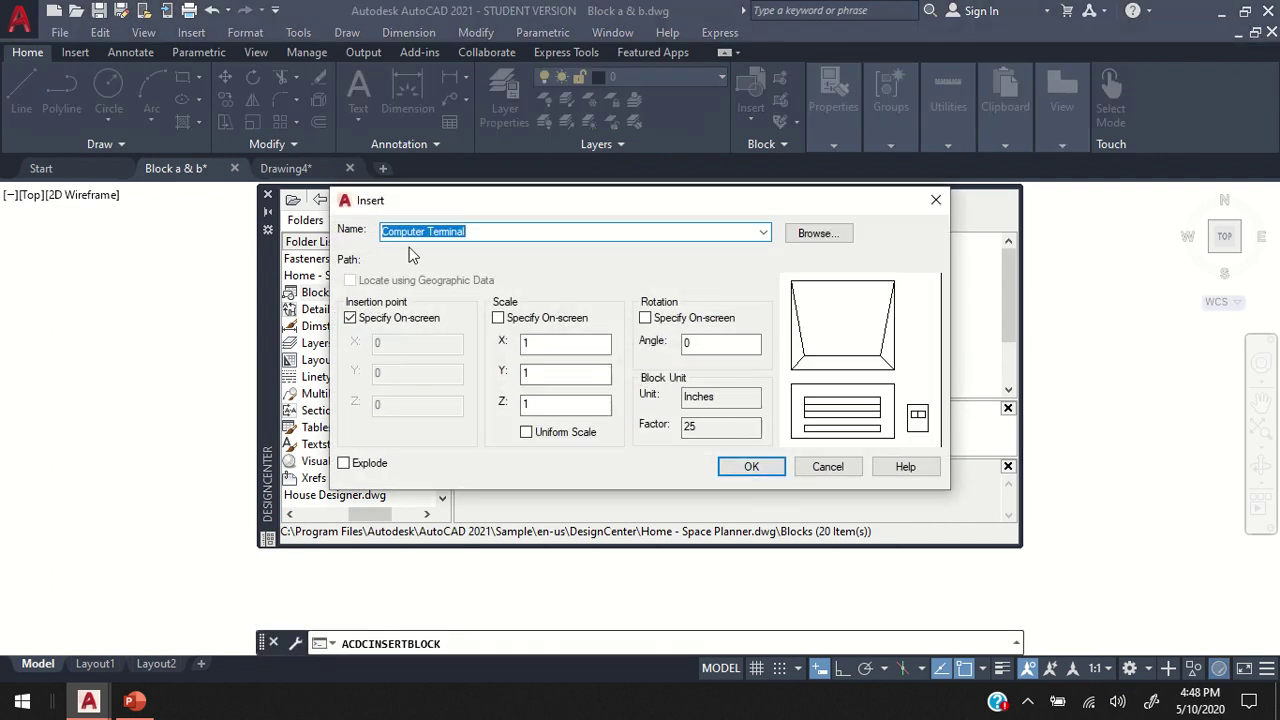
pyautogui.click(748, 466)
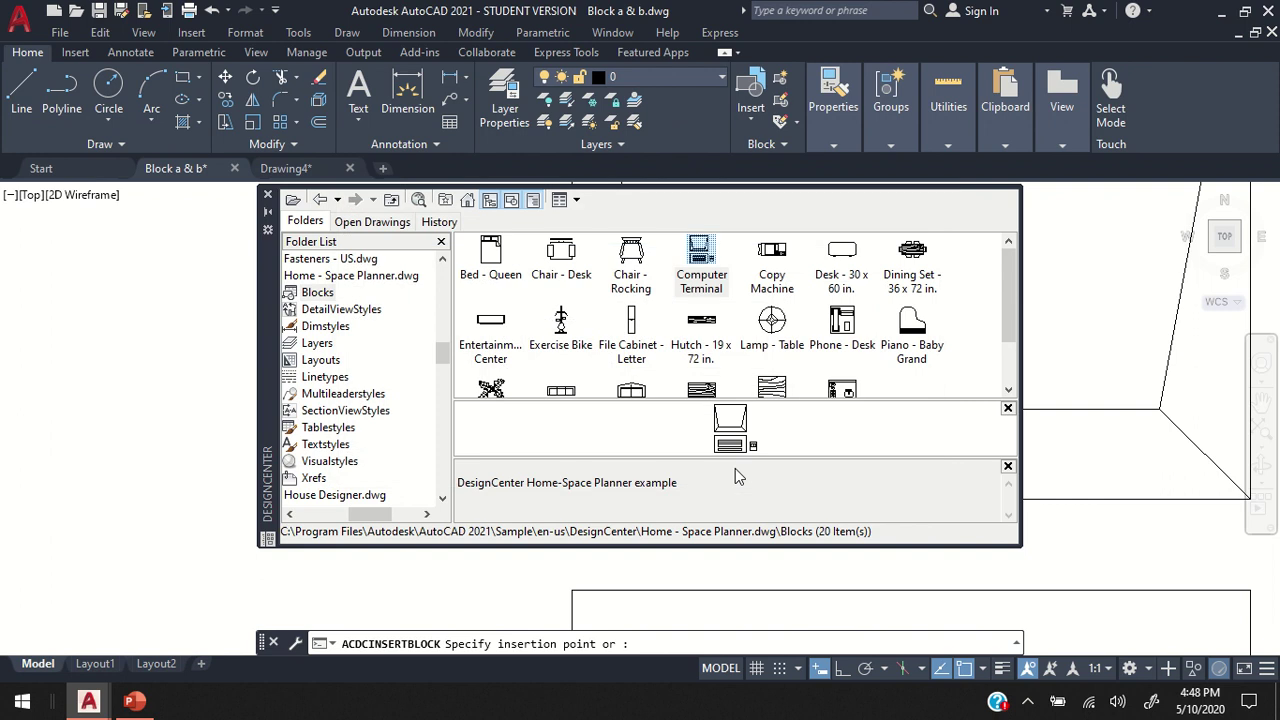
pyautogui.click(155, 280)
pyautogui.click(267, 194)
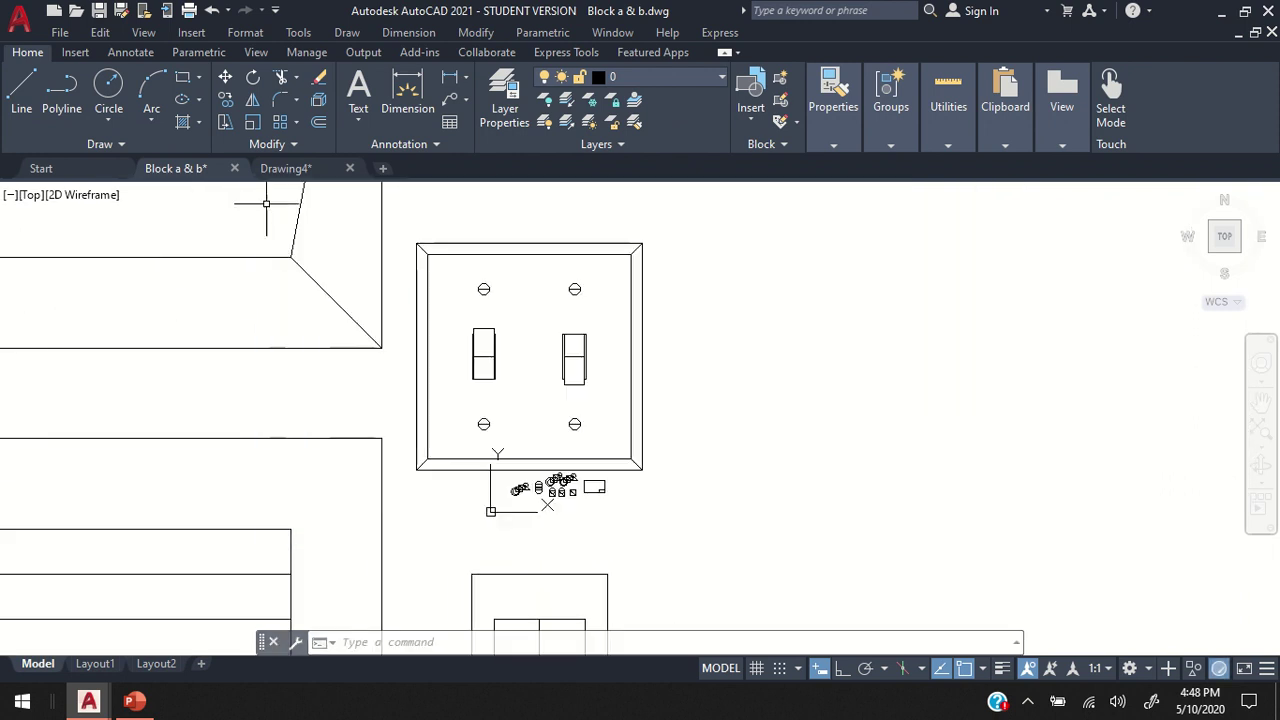
pyautogui.scroll(-8, 440, 355)
pyautogui.scroll(2, 371, 320)
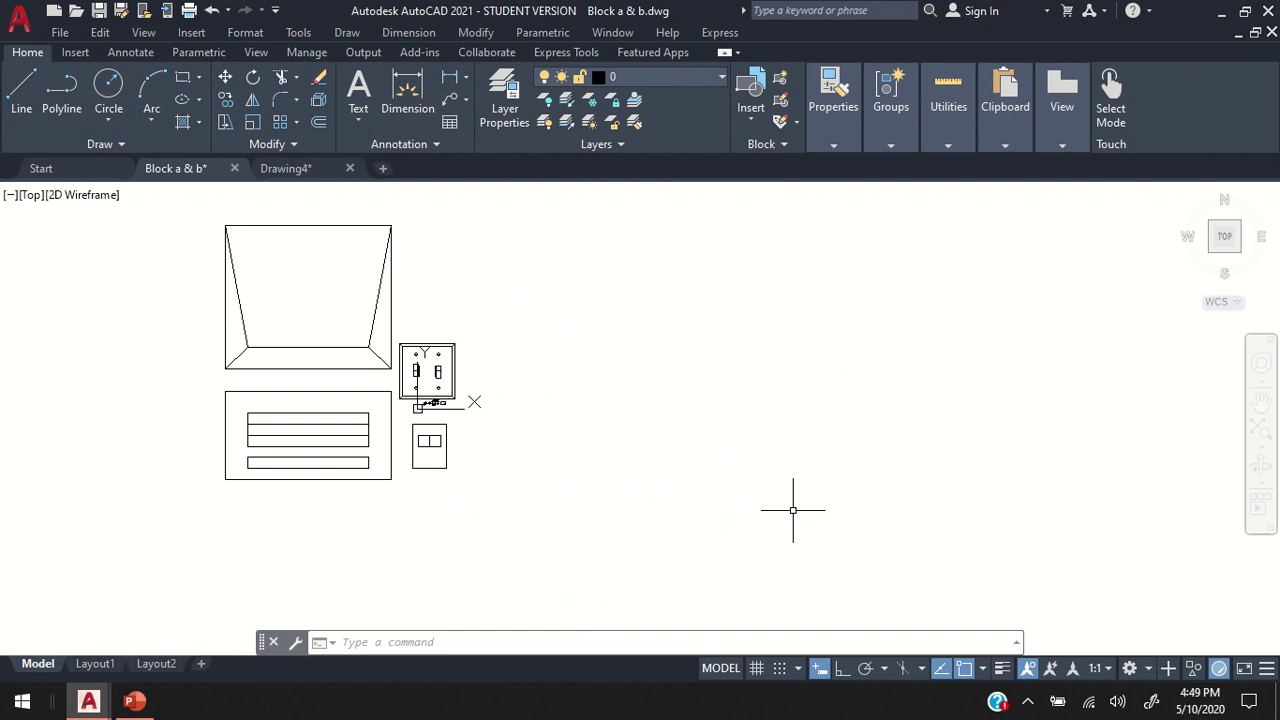
pyautogui.moveTo(578, 4)
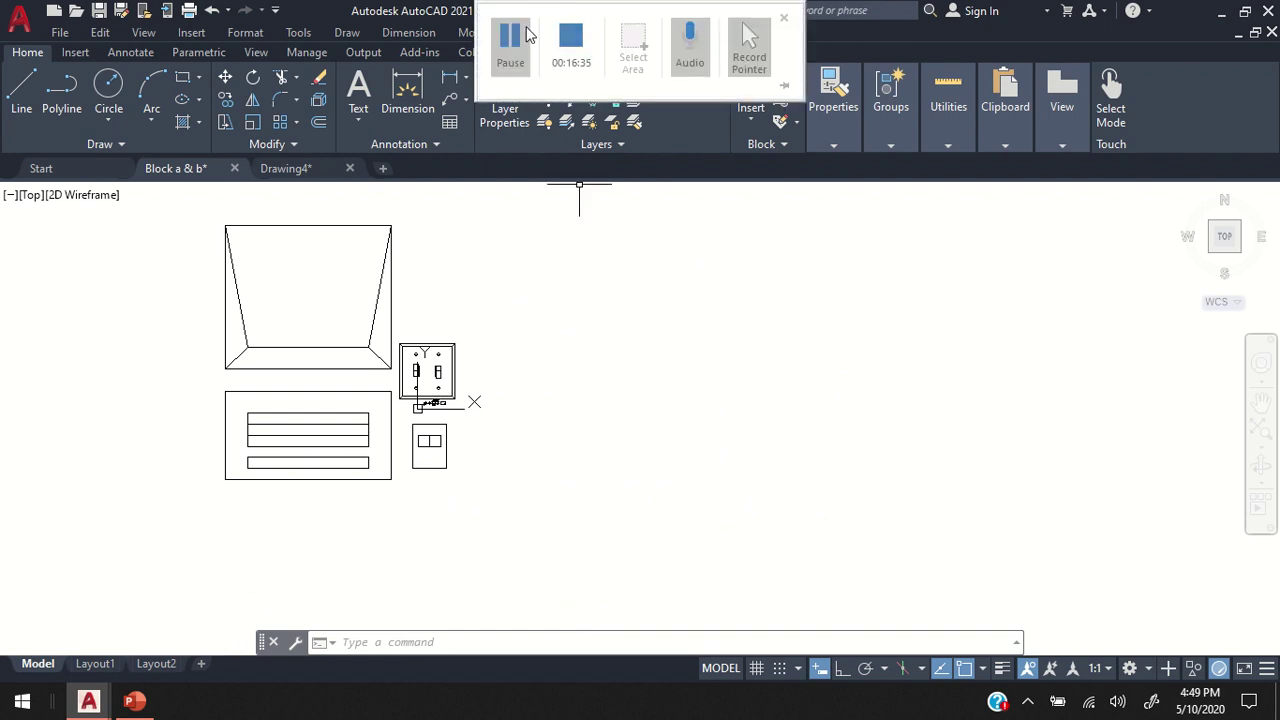